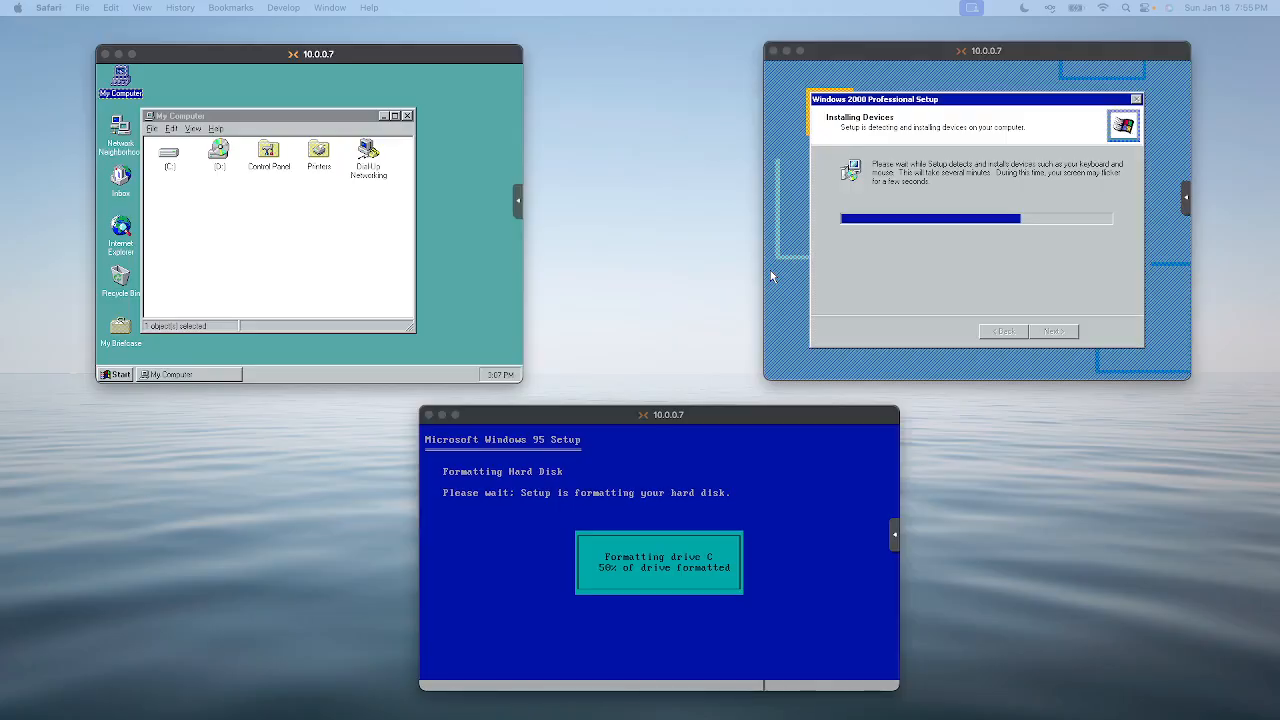
Step: On the NT 4.0 machine, open the D: drive, dismiss its not-accessible error, and view then close its Properties
{"action": "left_click", "coordinate": [606, 173]}
{"action": "left_click", "coordinate": [857, 207]}
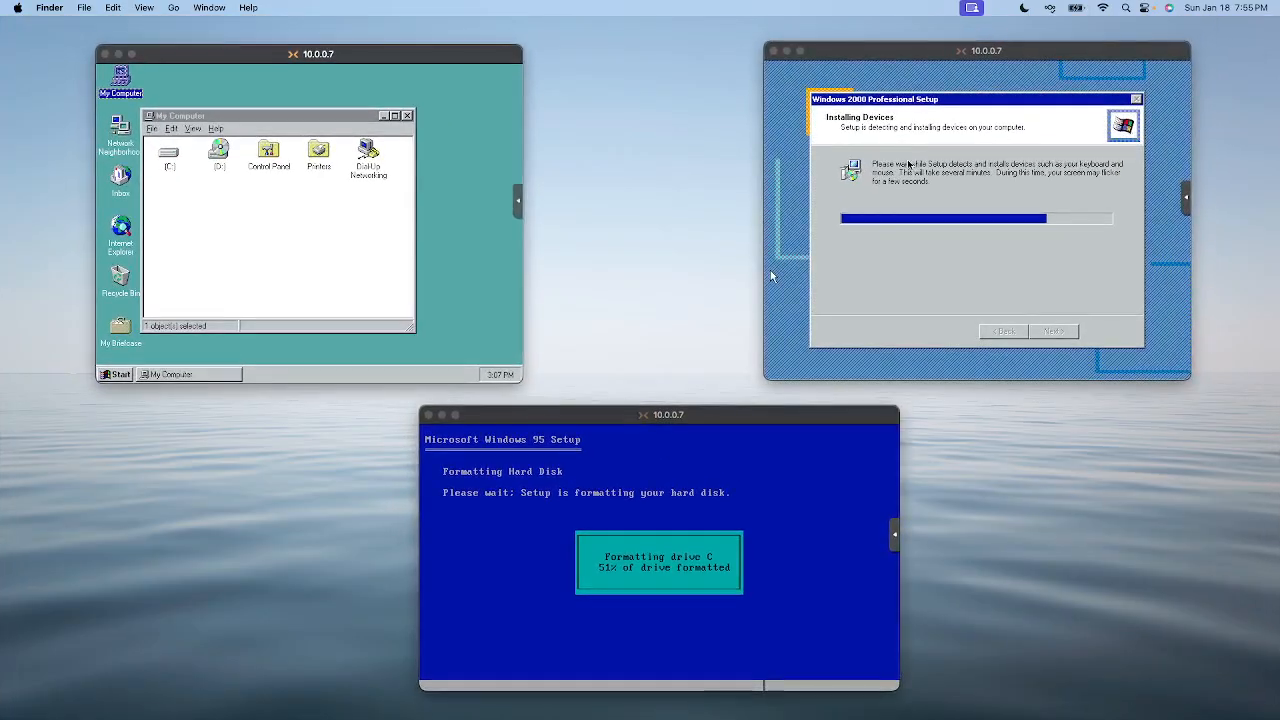
{"action": "left_click", "coordinate": [463, 222]}
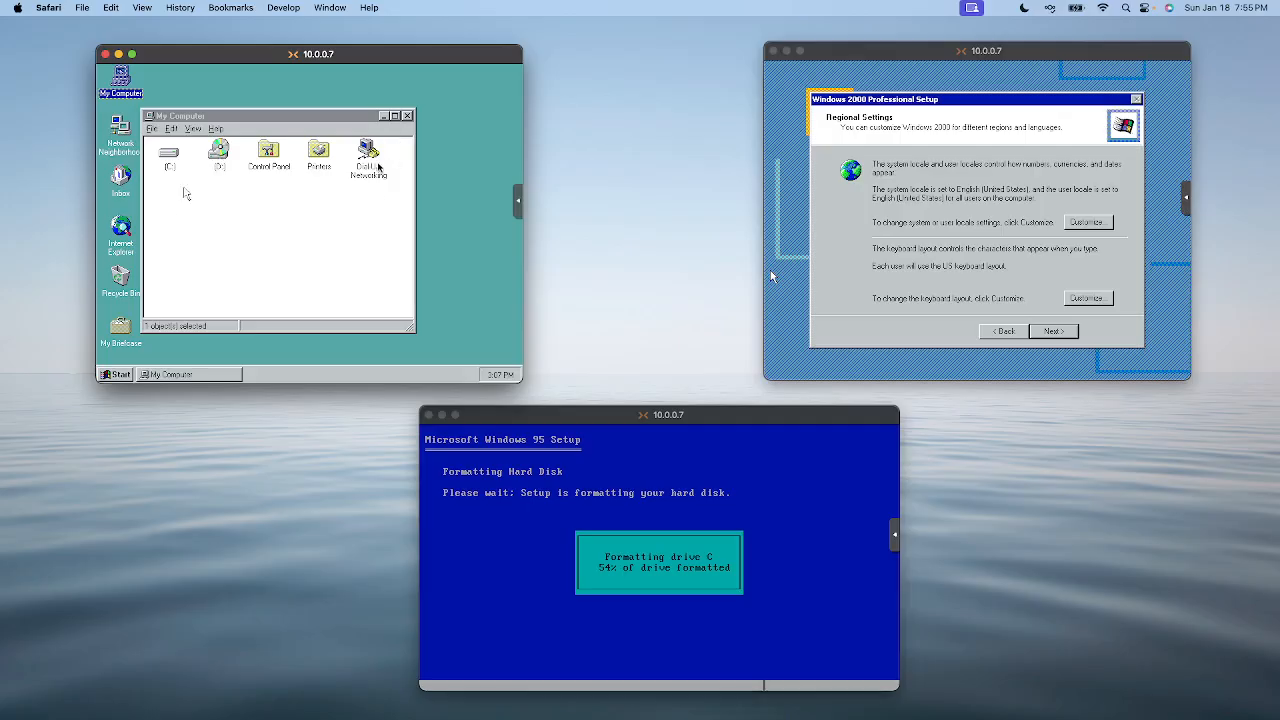
{"action": "double_click", "coordinate": [220, 156]}
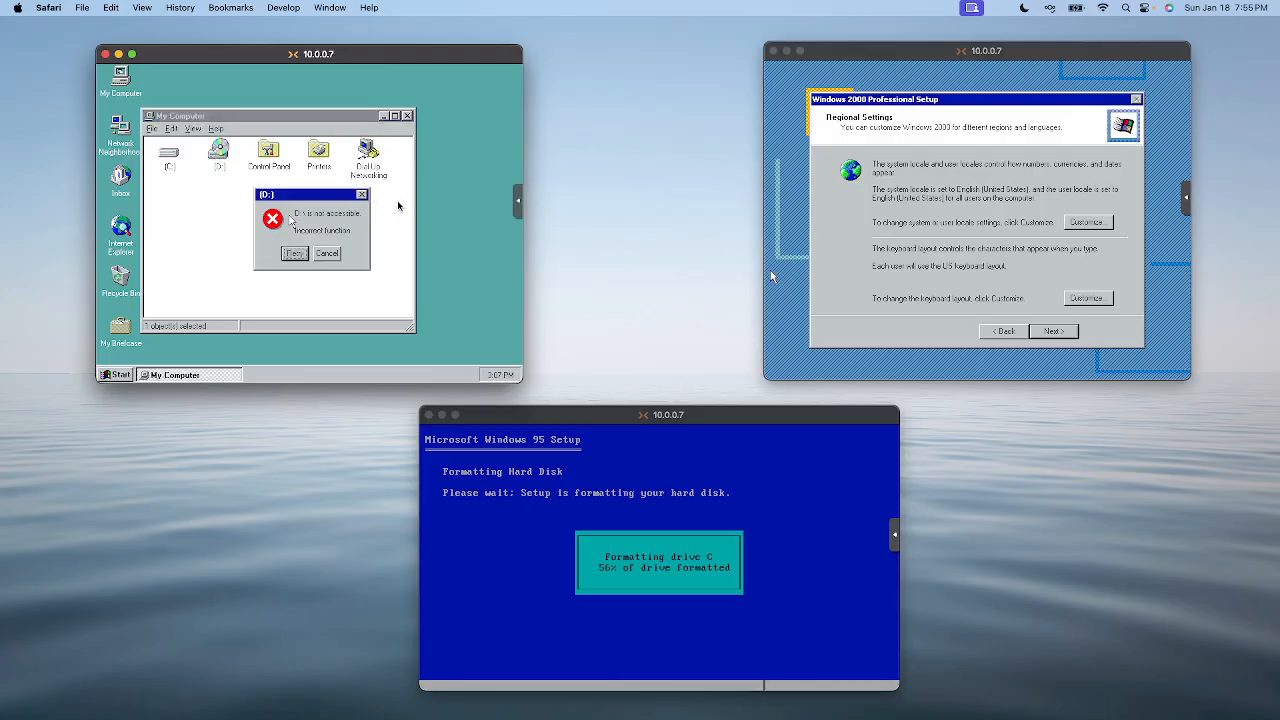
{"action": "left_click", "coordinate": [326, 253]}
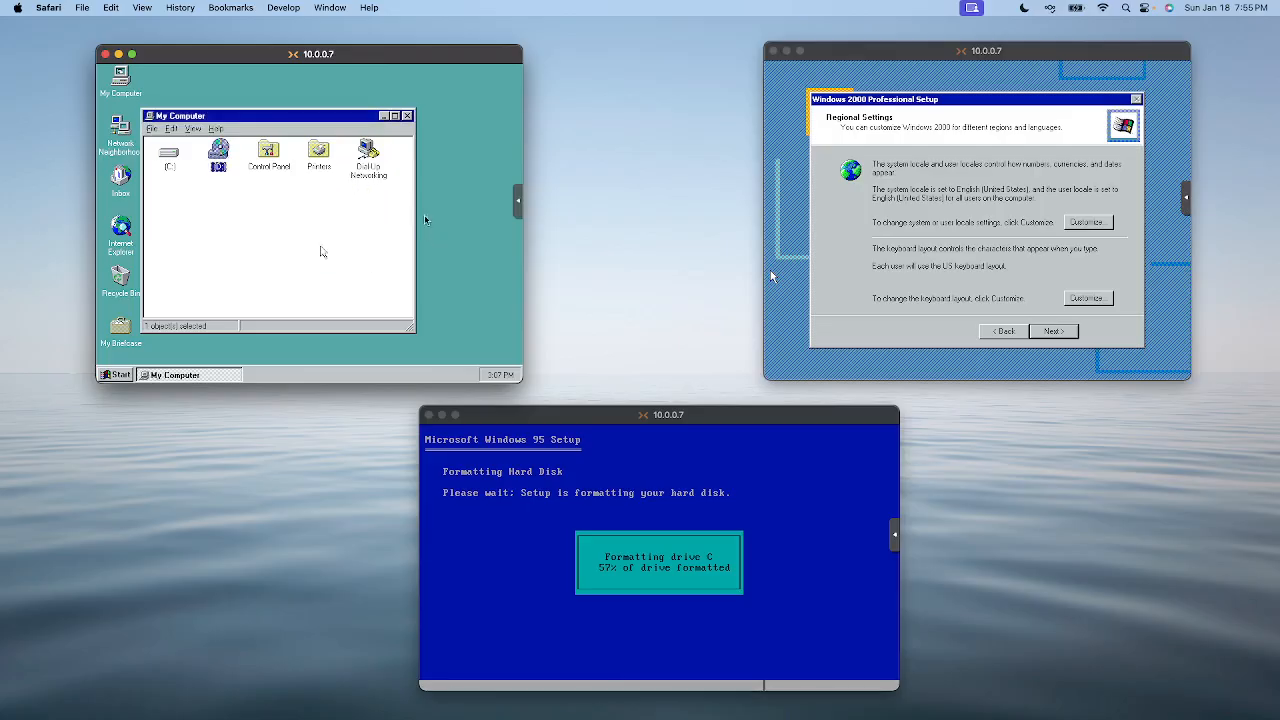
{"action": "right_click", "coordinate": [220, 154]}
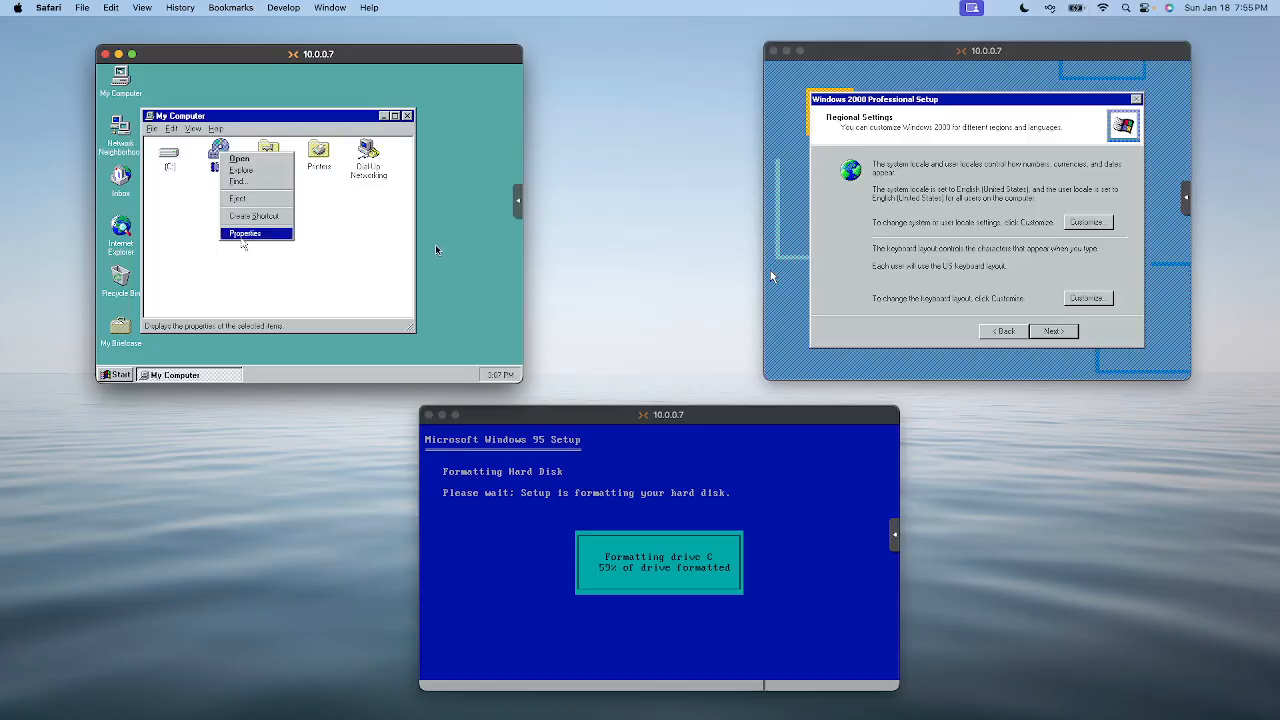
{"action": "left_click", "coordinate": [244, 234]}
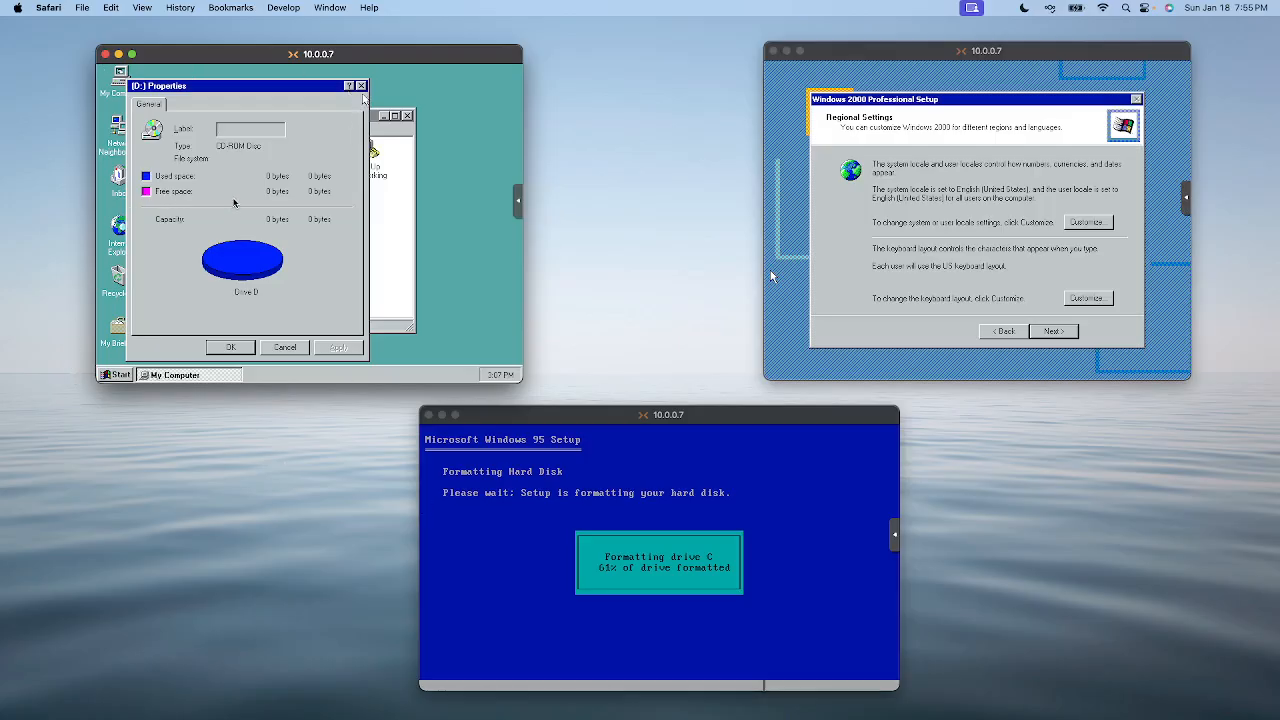
{"action": "left_click", "coordinate": [361, 86]}
{"action": "left_click_drag", "start_coordinate": [308, 116], "coordinate": [337, 106]}
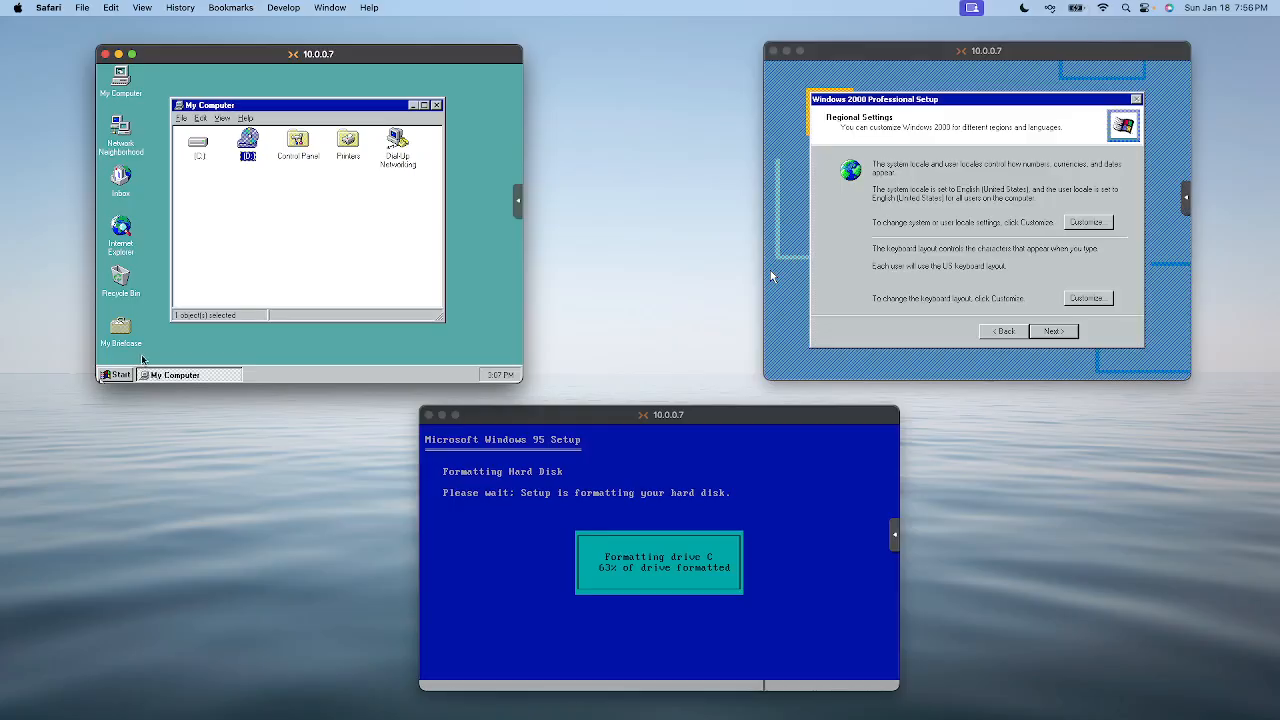
Step: Open Control Panel on NT 4.0, then enter the owner's name and organization BG CORP in Windows 2000 setup
{"action": "left_click", "coordinate": [118, 374]}
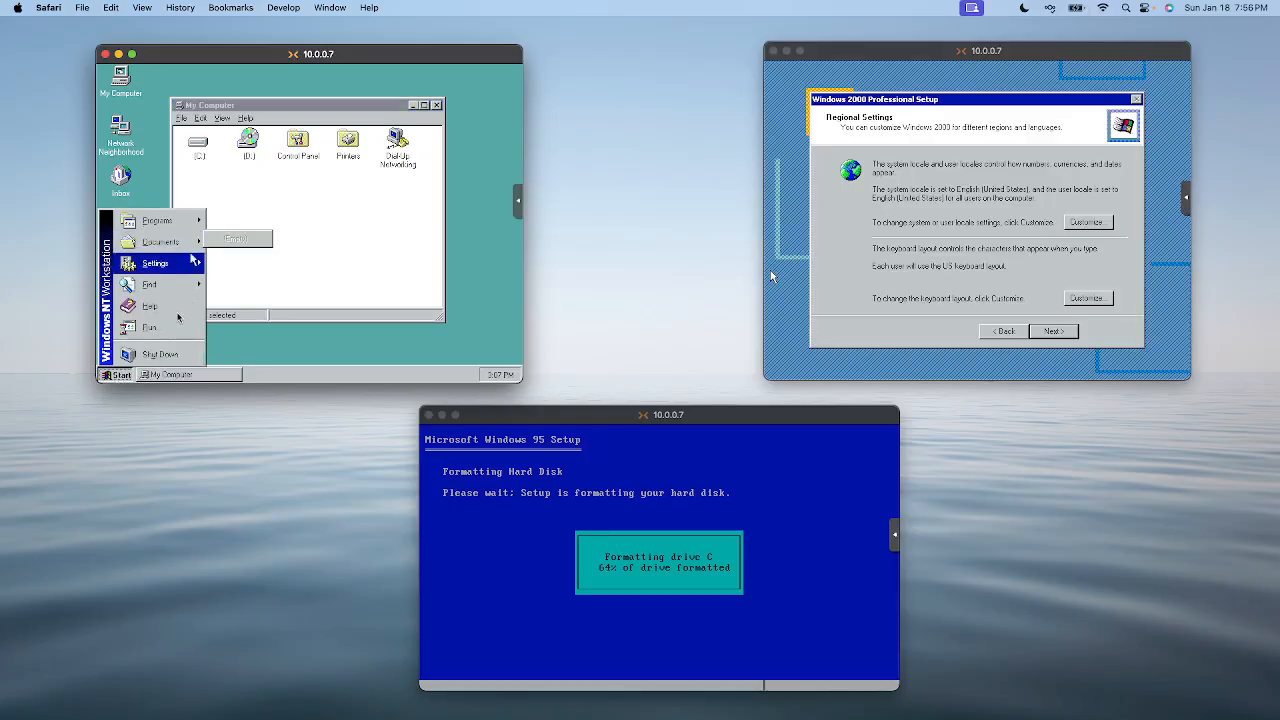
{"action": "left_click", "coordinate": [224, 262]}
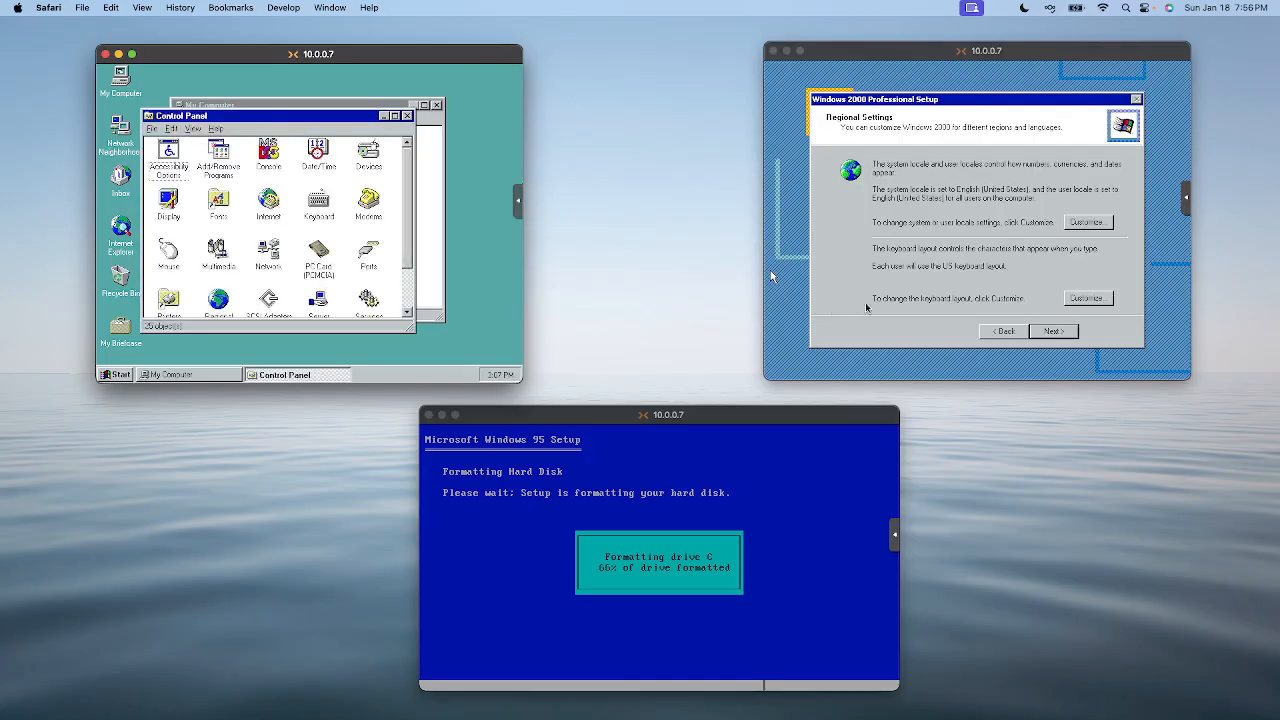
{"action": "left_click", "coordinate": [910, 300]}
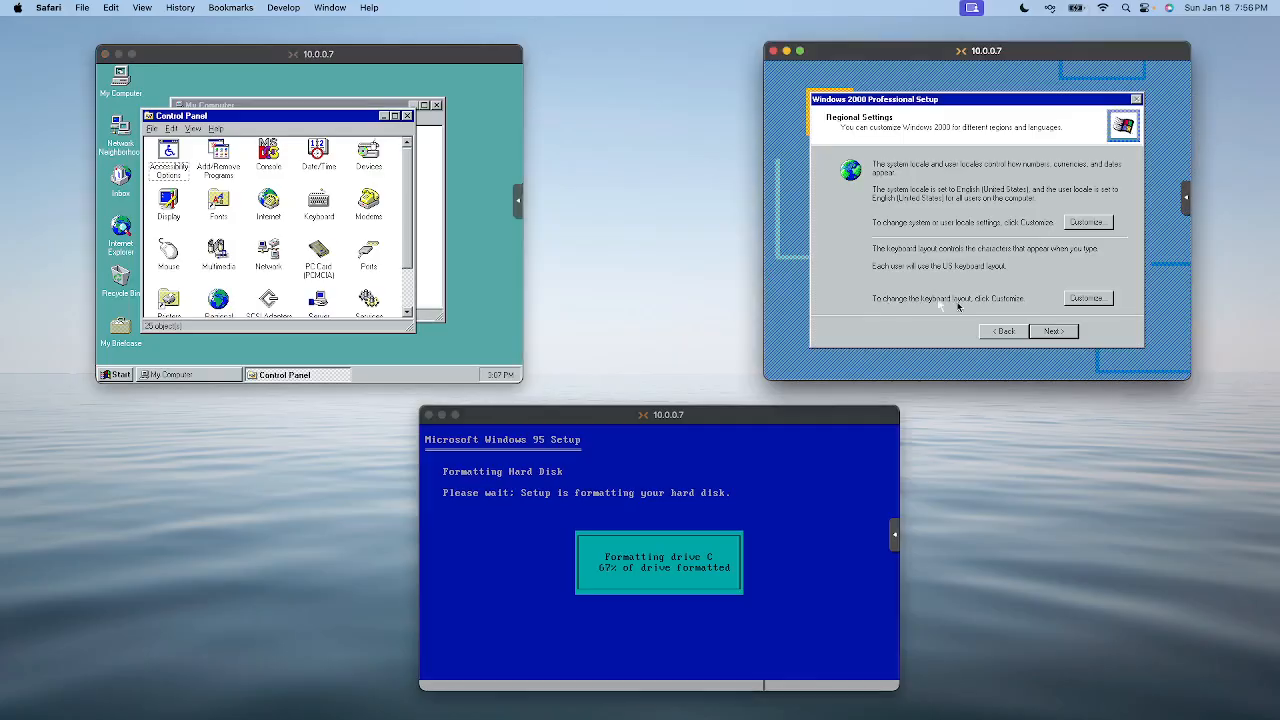
{"action": "left_click", "coordinate": [1055, 332]}
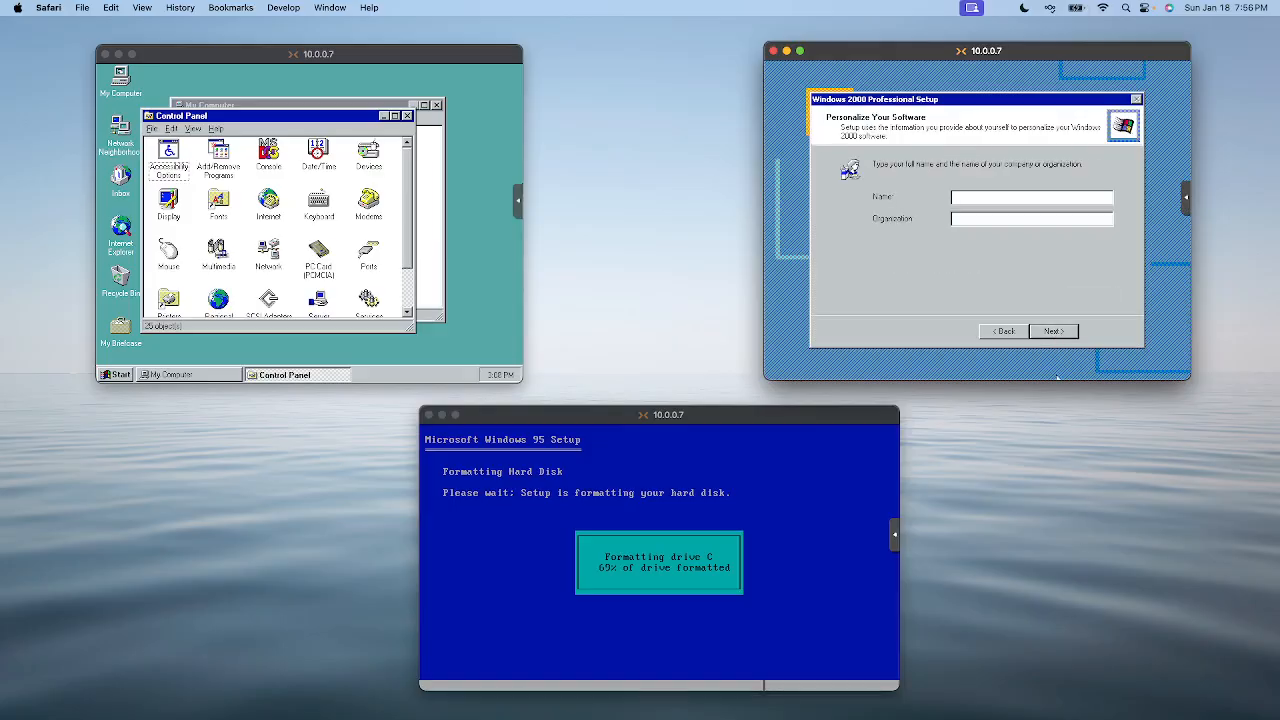
{"action": "left_click", "coordinate": [1007, 240]}
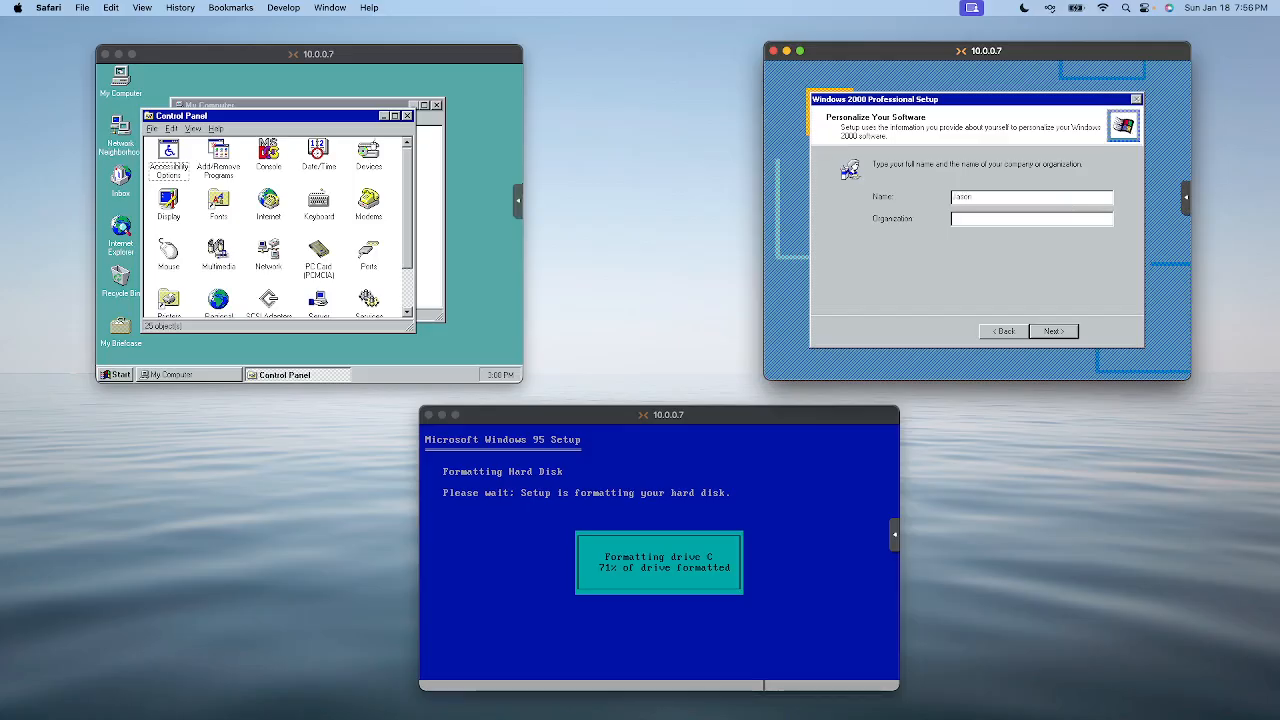
{"action": "type", "text": "BG CORP"}
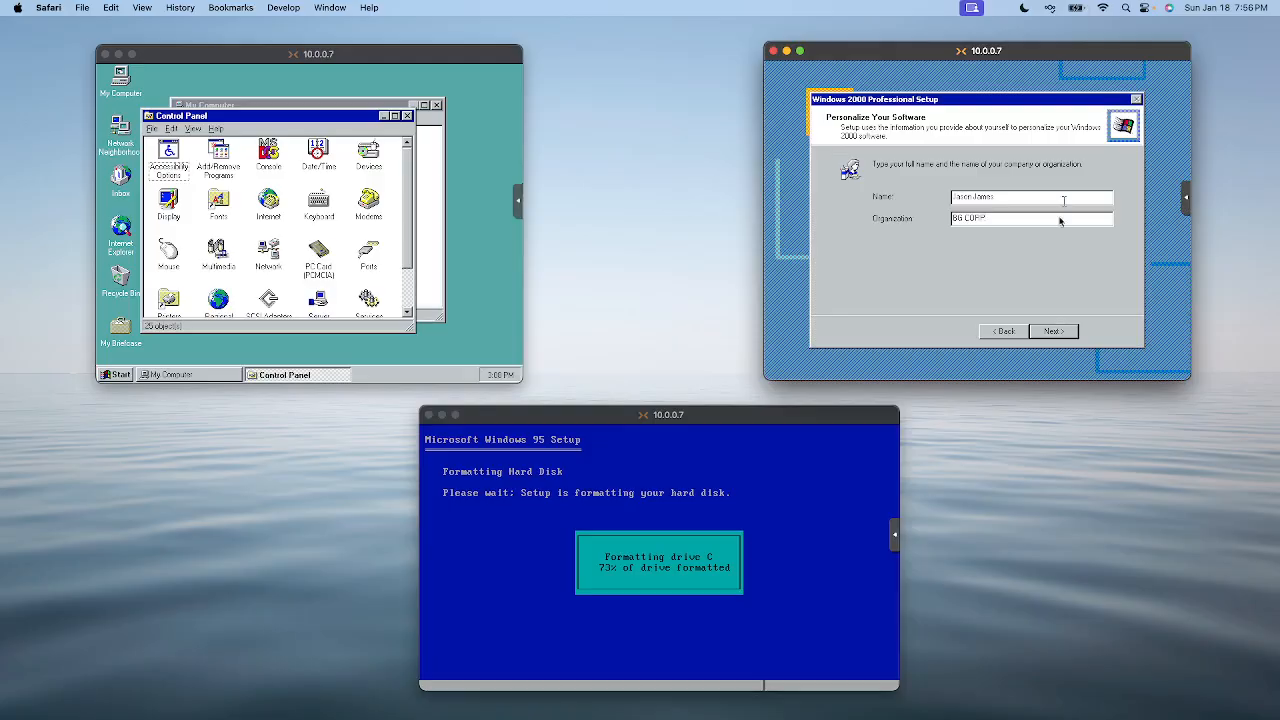
Step: Advance the Windows 2000 setup to the product key page
{"action": "left_click", "coordinate": [1050, 334]}
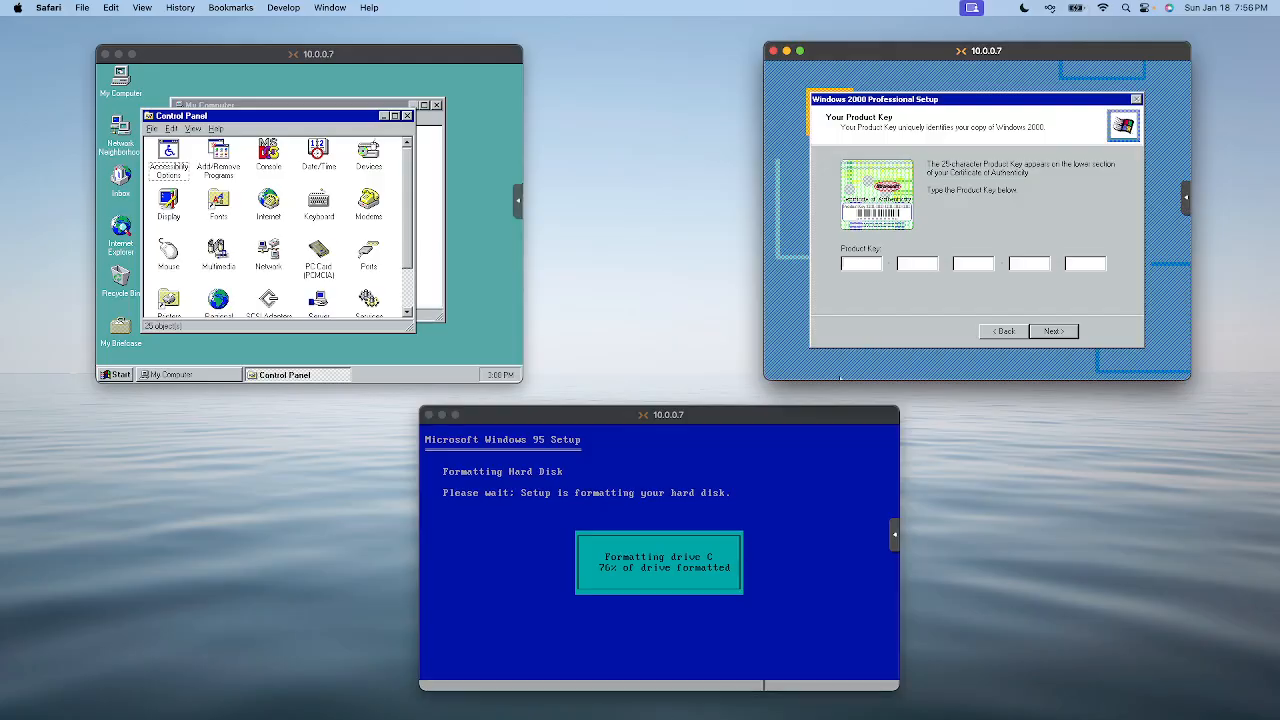
{"action": "key", "text": "F11"}
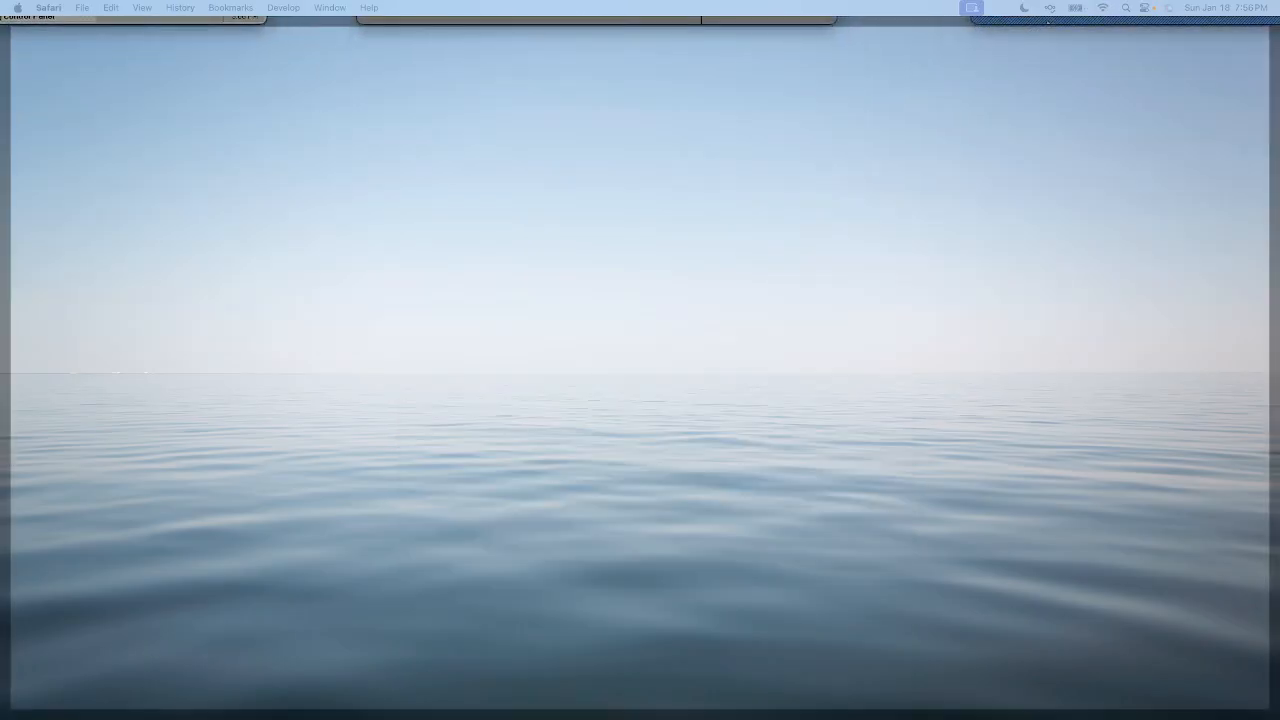
{"action": "key", "text": "F11"}
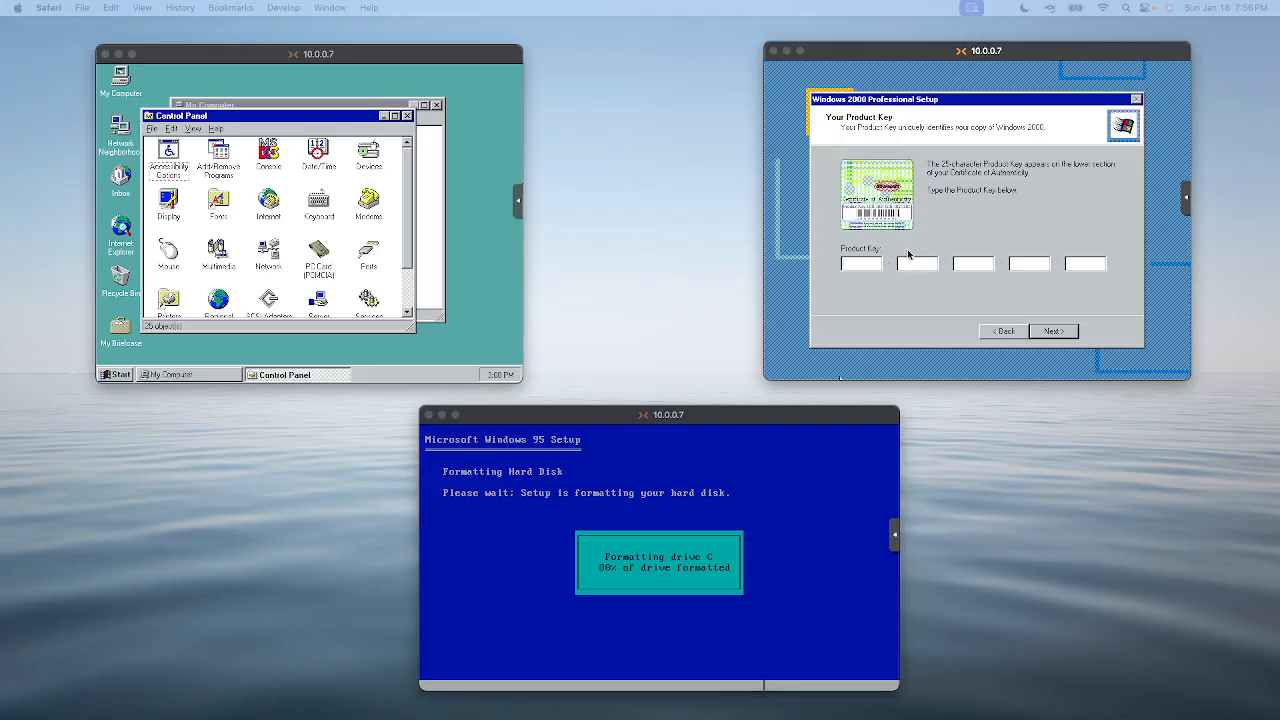
Step: Type the product key, submit it, and dismiss the invalid-key error to edit the second group
{"action": "left_click", "coordinate": [851, 265]}
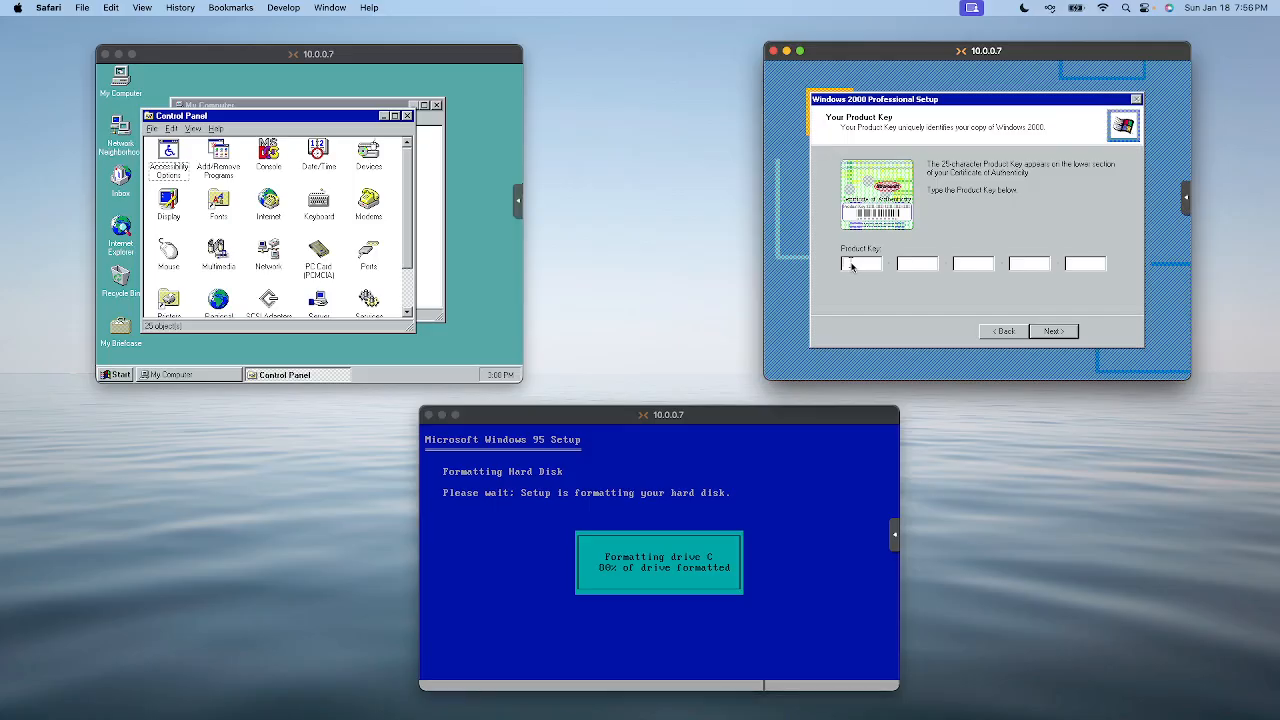
{"action": "left_click", "coordinate": [1051, 331]}
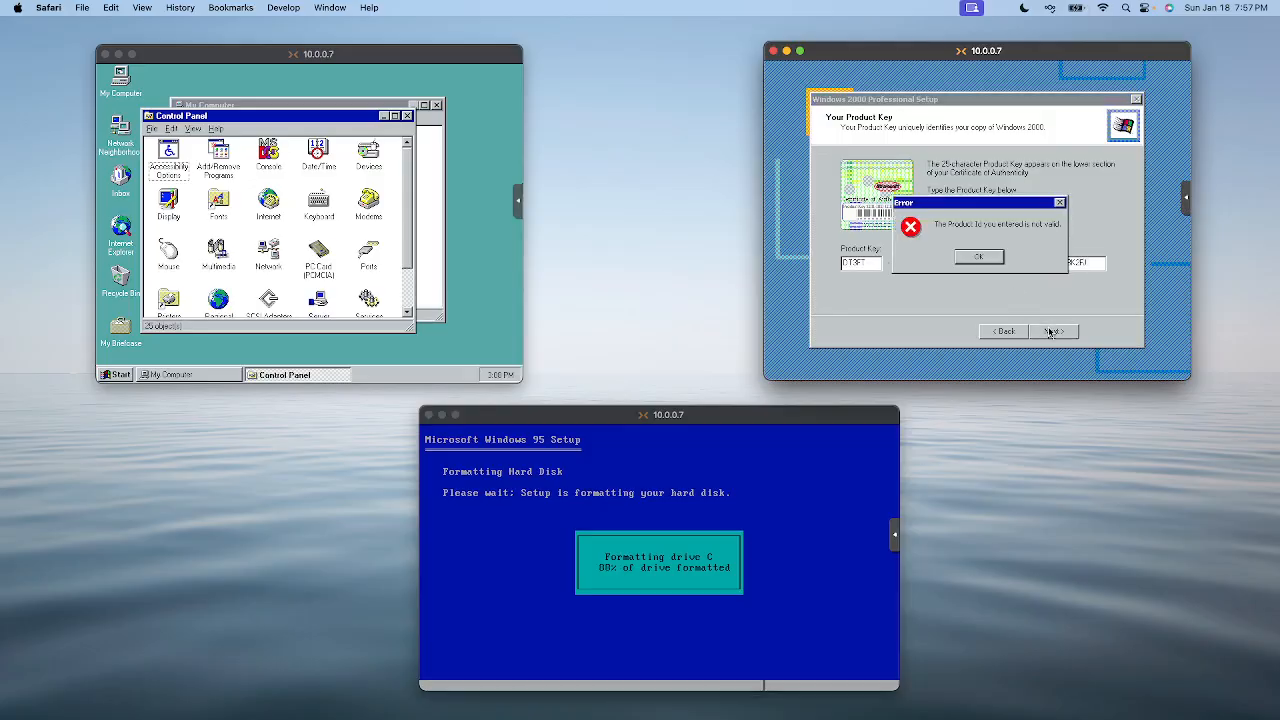
{"action": "left_click", "coordinate": [987, 262]}
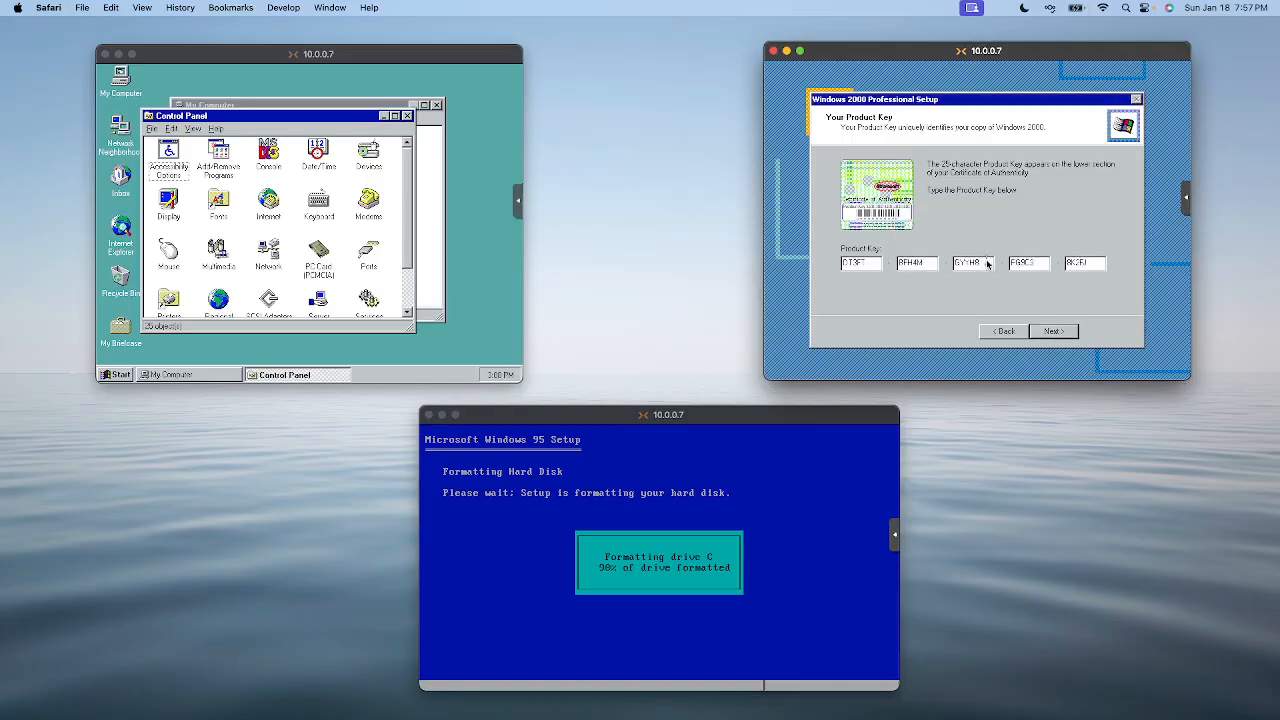
{"action": "left_click", "coordinate": [923, 262]}
{"action": "key", "text": "super+Tab"}
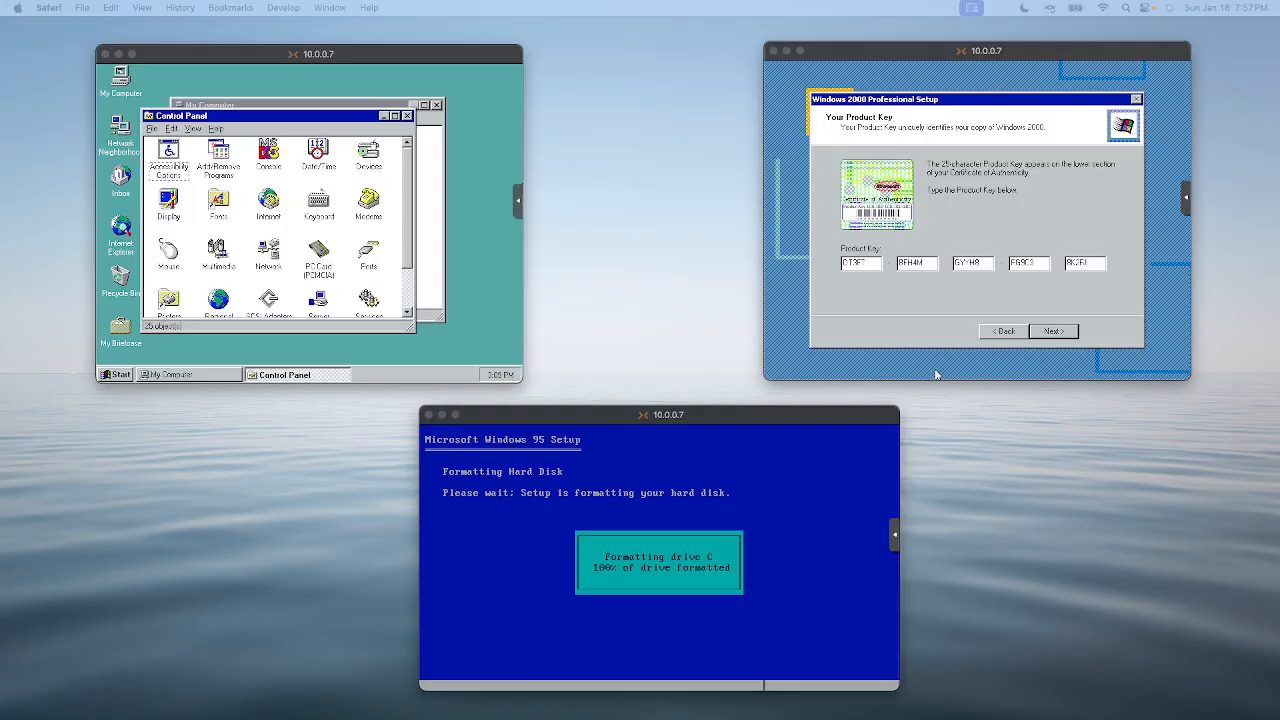
Step: Retype the wrong product key groups to correct the licence key
{"action": "left_click", "coordinate": [1099, 263]}
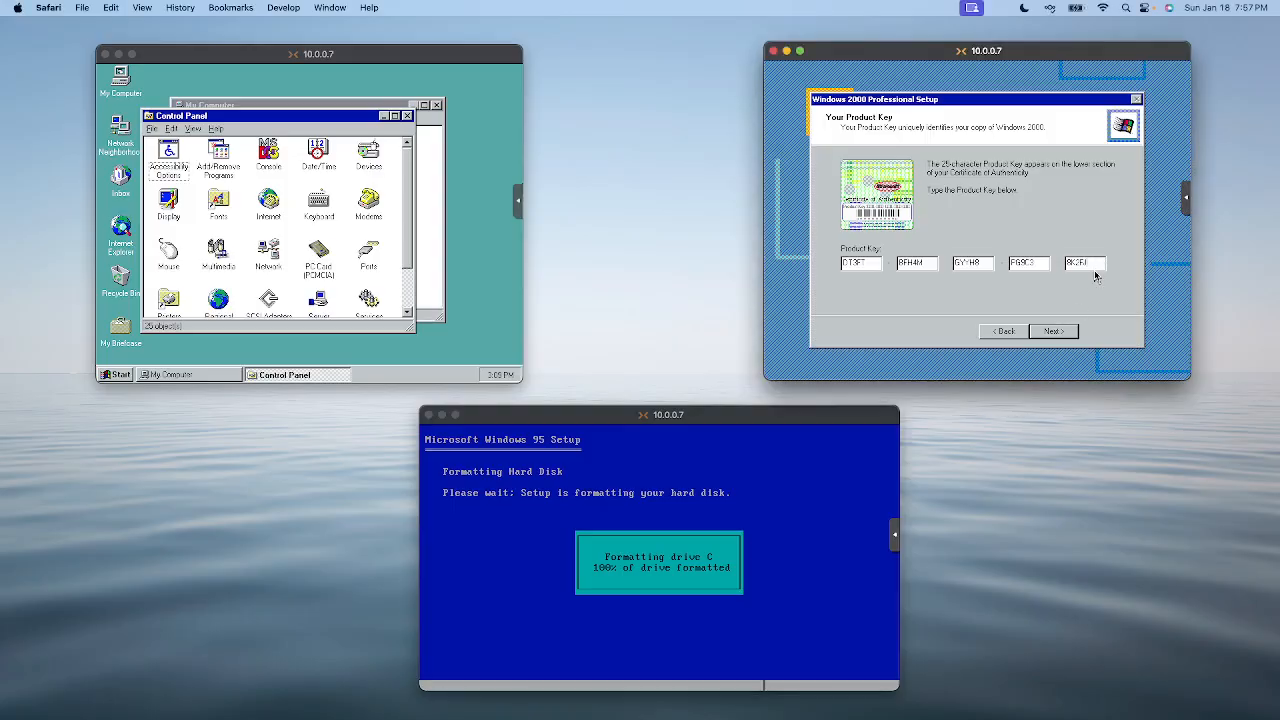
{"action": "left_click_drag", "start_coordinate": [1096, 265], "coordinate": [929, 278]}
{"action": "key", "text": "BackSpace"}
{"action": "key", "text": "BackSpace"}
{"action": "key", "text": "BackSpace"}
{"action": "key", "text": "BackSpace"}
{"action": "key", "text": "BackSpace"}
{"action": "key", "text": "BackSpace"}
{"action": "key", "text": "BackSpace"}
{"action": "key", "text": "BackSpace"}
{"action": "key", "text": "BackSpace"}
{"action": "key", "text": "BackSpace"}
{"action": "key", "text": "BackSpace"}
{"action": "key", "text": "BackSpace"}
{"action": "key", "text": "BackSpace"}
{"action": "key", "text": "BackSpace"}
{"action": "key", "text": "BackSpace"}
{"action": "key", "text": "BackSpace"}
{"action": "key", "text": "BackSpace"}
{"action": "key", "text": "BackSpace"}
{"action": "key", "text": "BackSpace"}
{"action": "key", "text": "BackSpace"}
{"action": "key", "text": "BackSpace"}
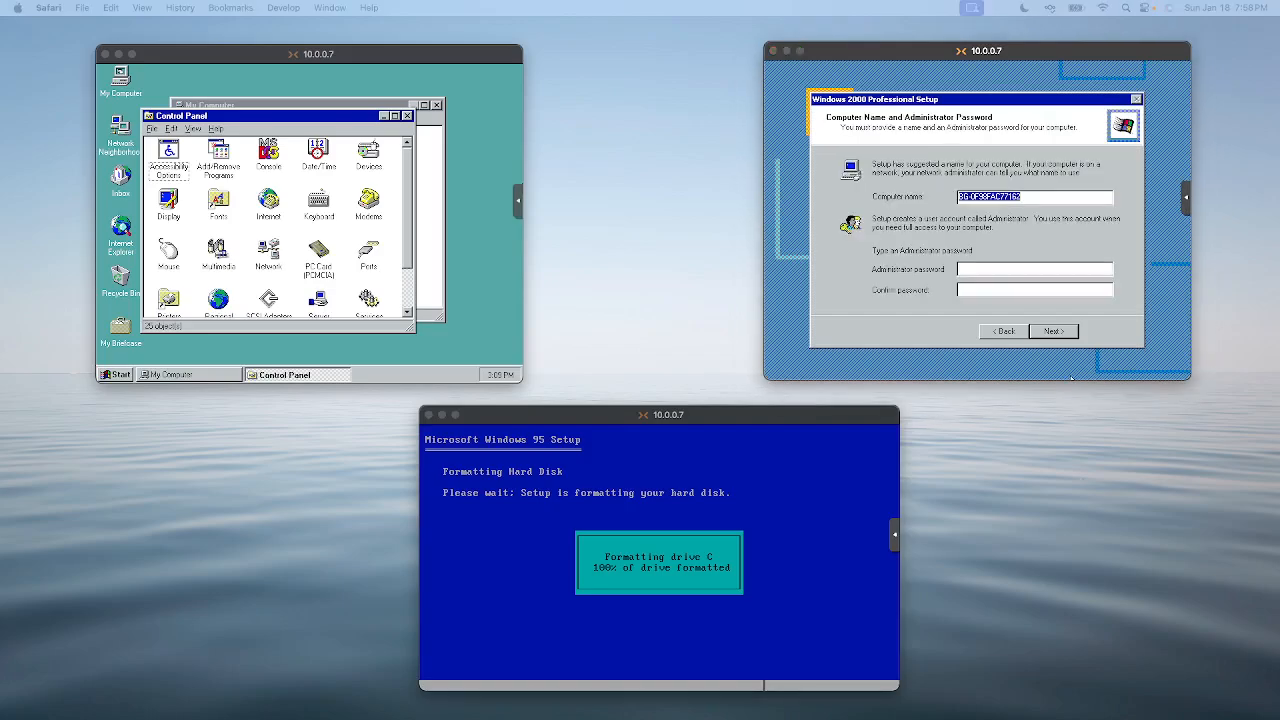
Step: Replace the suggested computer name with a new workstation name
{"action": "left_click", "coordinate": [1027, 198]}
{"action": "left_click_drag", "start_coordinate": [1036, 198], "coordinate": [944, 205]}
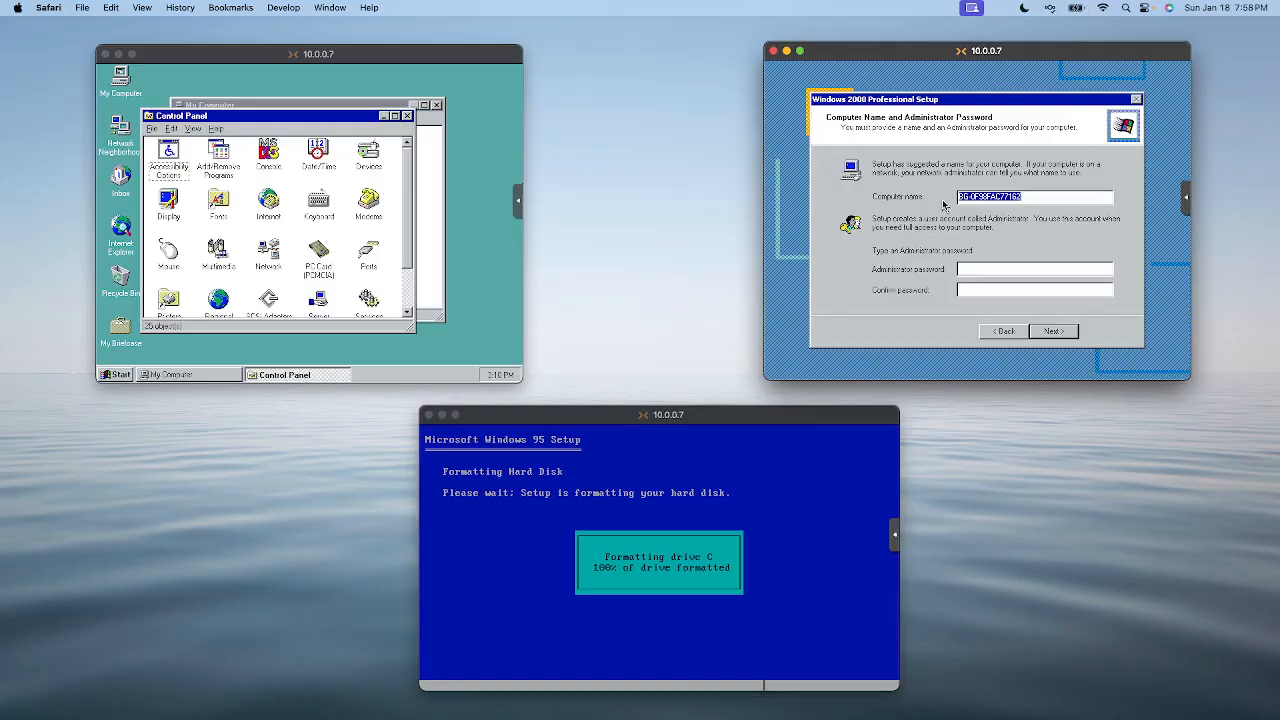
{"action": "type", "text": "JAMES WORKSTATIONION"}
Step: Bring the TextEdit Passwords note over the consoles and start a new line in it
{"action": "left_click", "coordinate": [756, 347]}
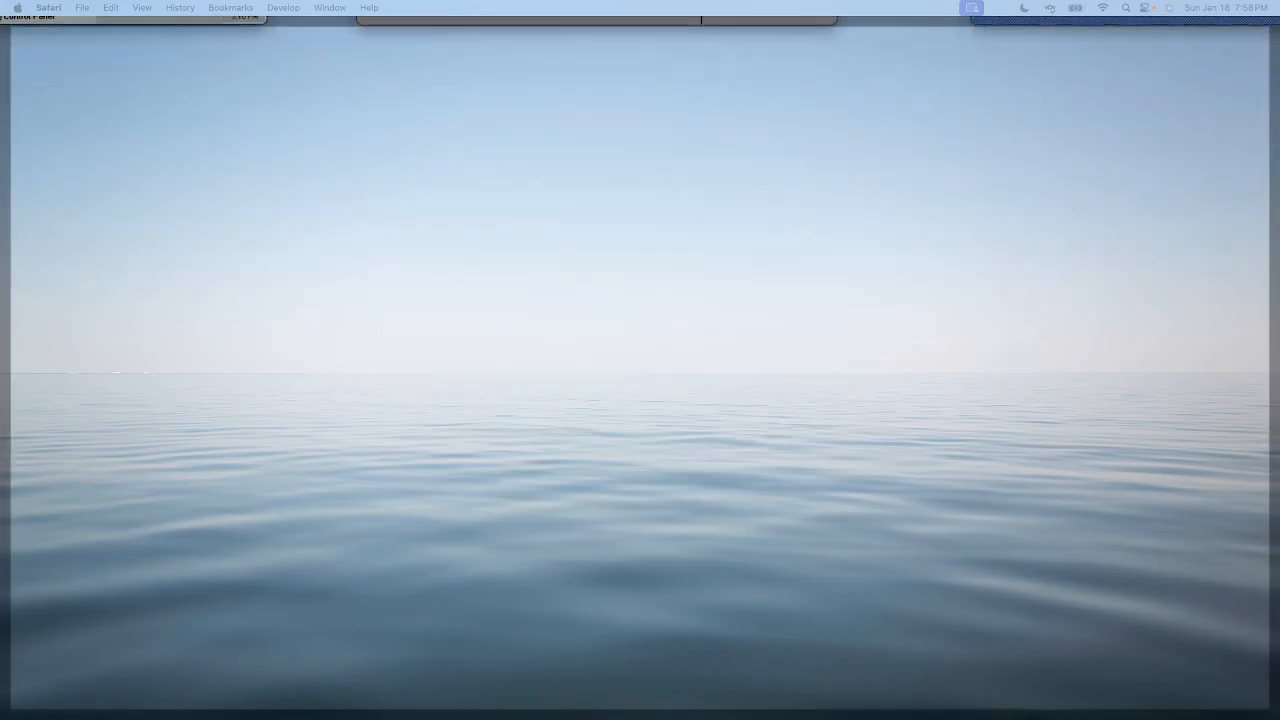
{"action": "left_click", "coordinate": [773, 347]}
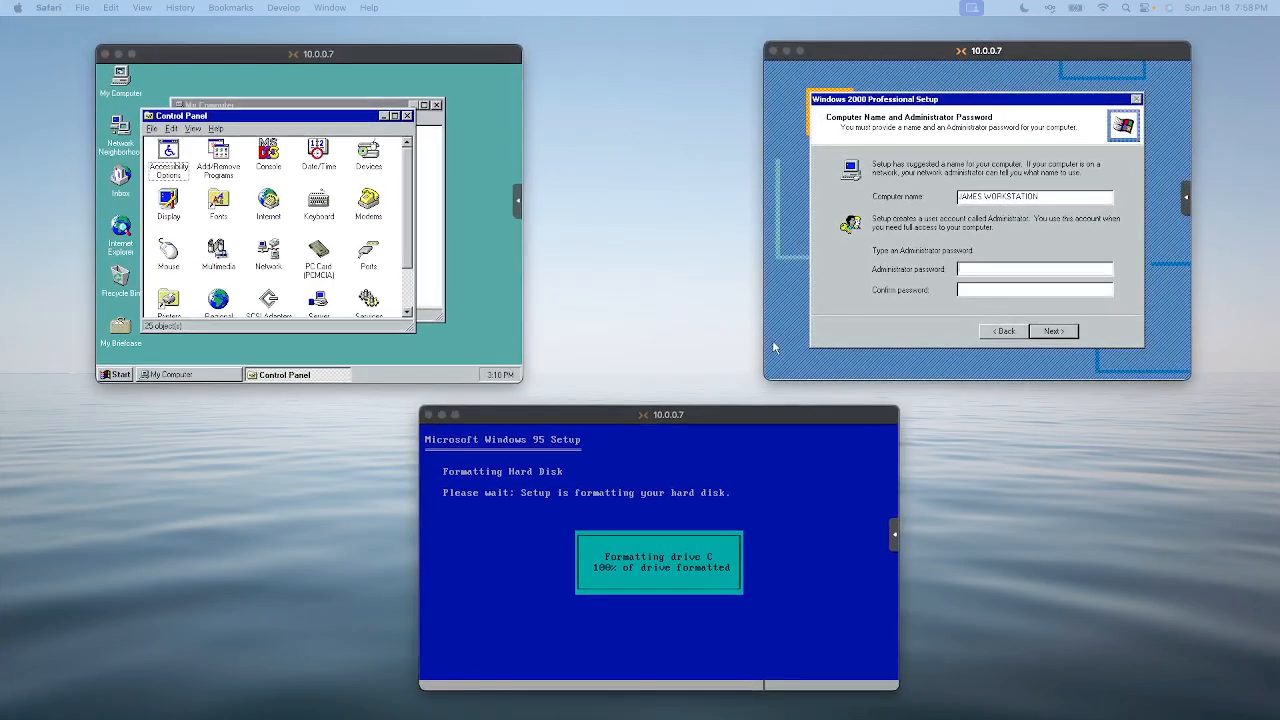
{"action": "left_click_drag", "start_coordinate": [340, 718], "coordinate": [471, 364]}
{"action": "key", "text": "Return"}
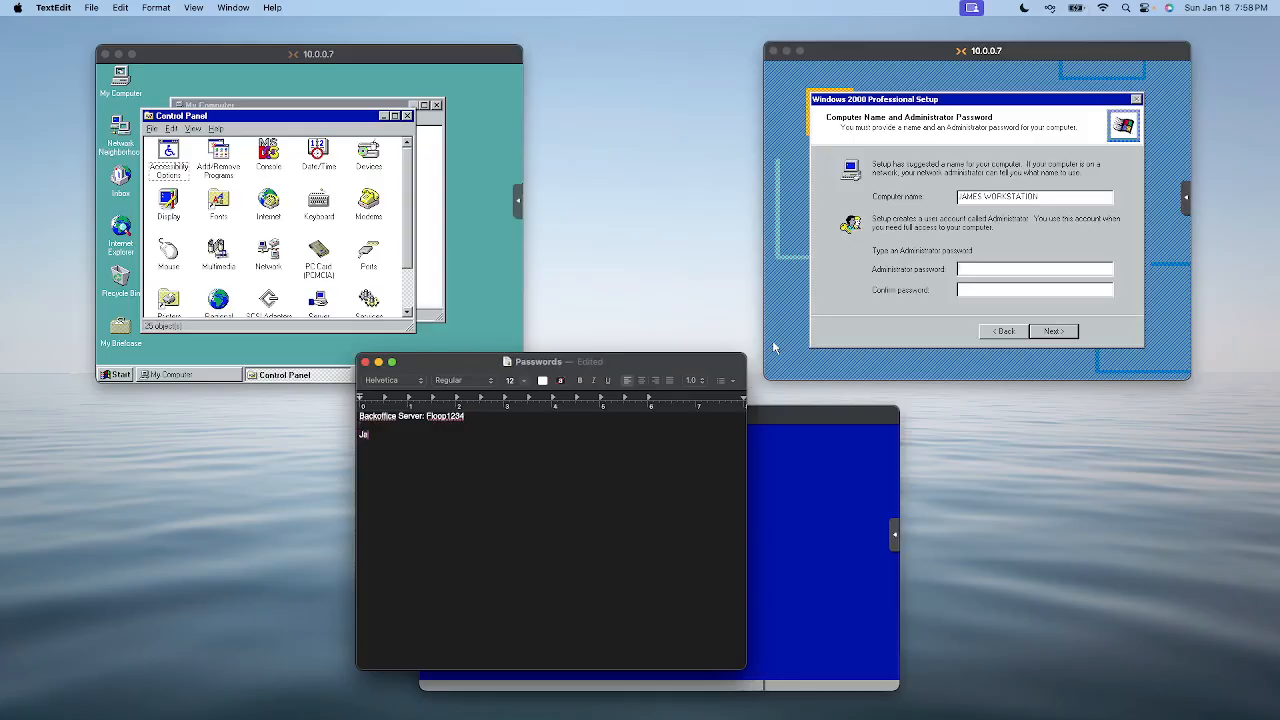
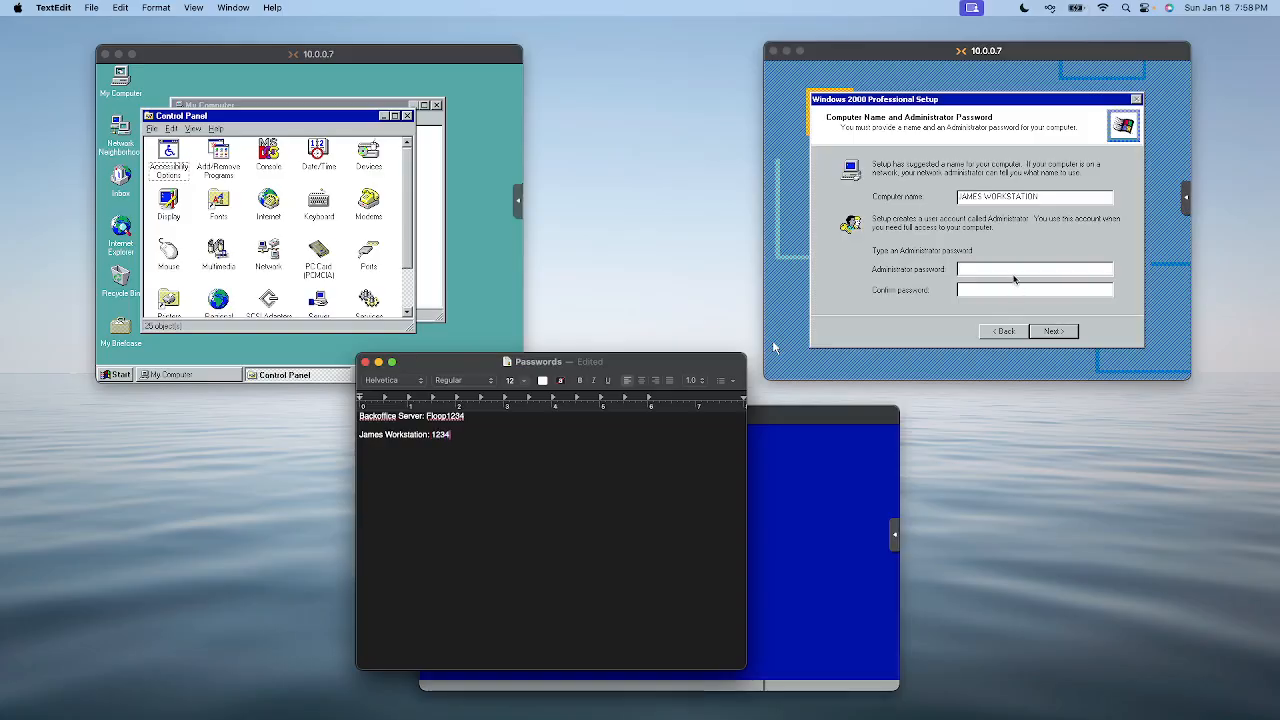
Step: Record the workstation's administrator password in the Passwords note, then return to the Windows 2000 setup
{"action": "left_click", "coordinate": [1011, 271]}
{"action": "left_click", "coordinate": [1005, 290]}
Step: Confirm the administrator password and replace the space in the computer name with a hyphen
{"action": "left_click", "coordinate": [1060, 337]}
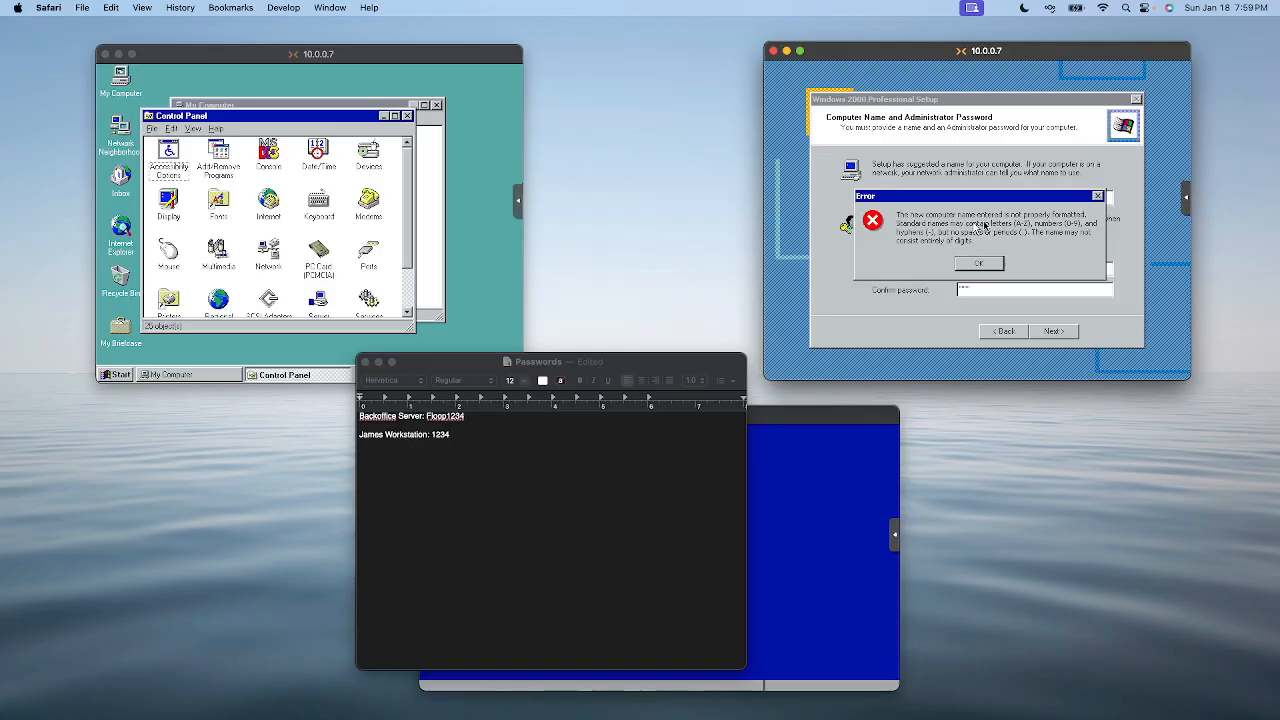
{"action": "left_click", "coordinate": [982, 265]}
{"action": "left_click", "coordinate": [985, 198]}
{"action": "key", "text": "BackSpace"}
{"action": "type", "text": "-WORKSTATION"}
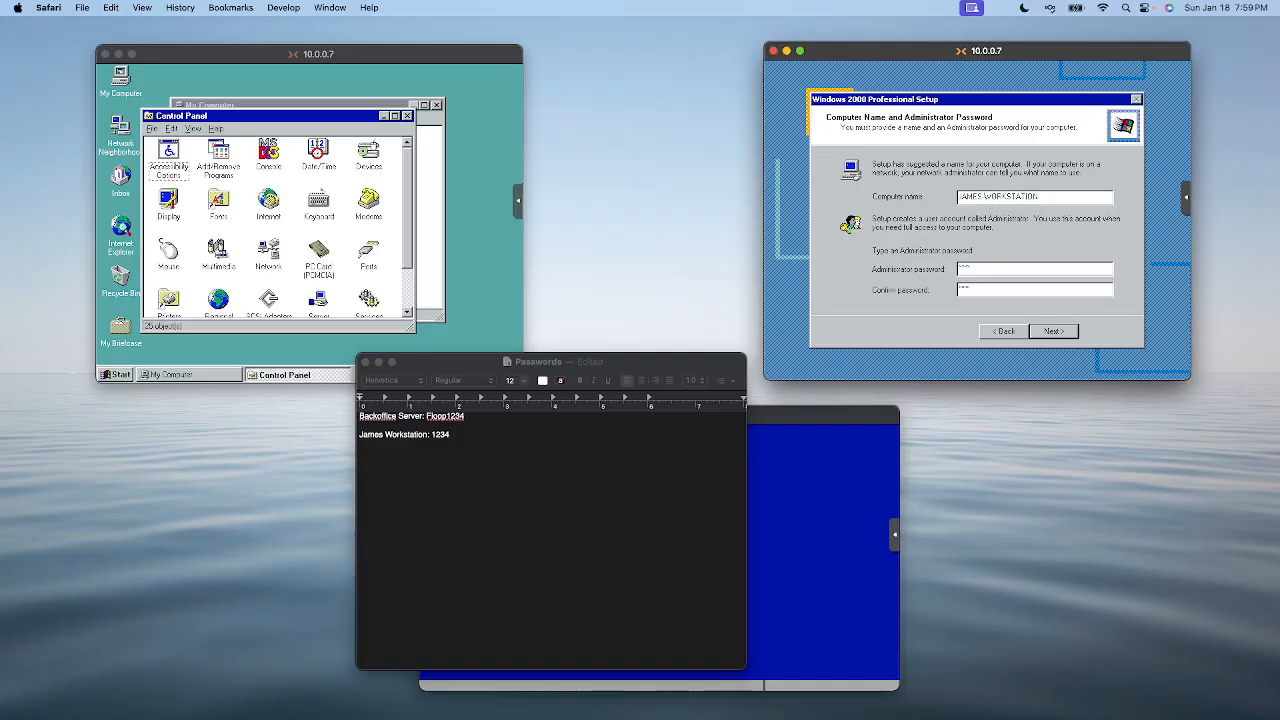
{"action": "left_click", "coordinate": [1057, 331]}
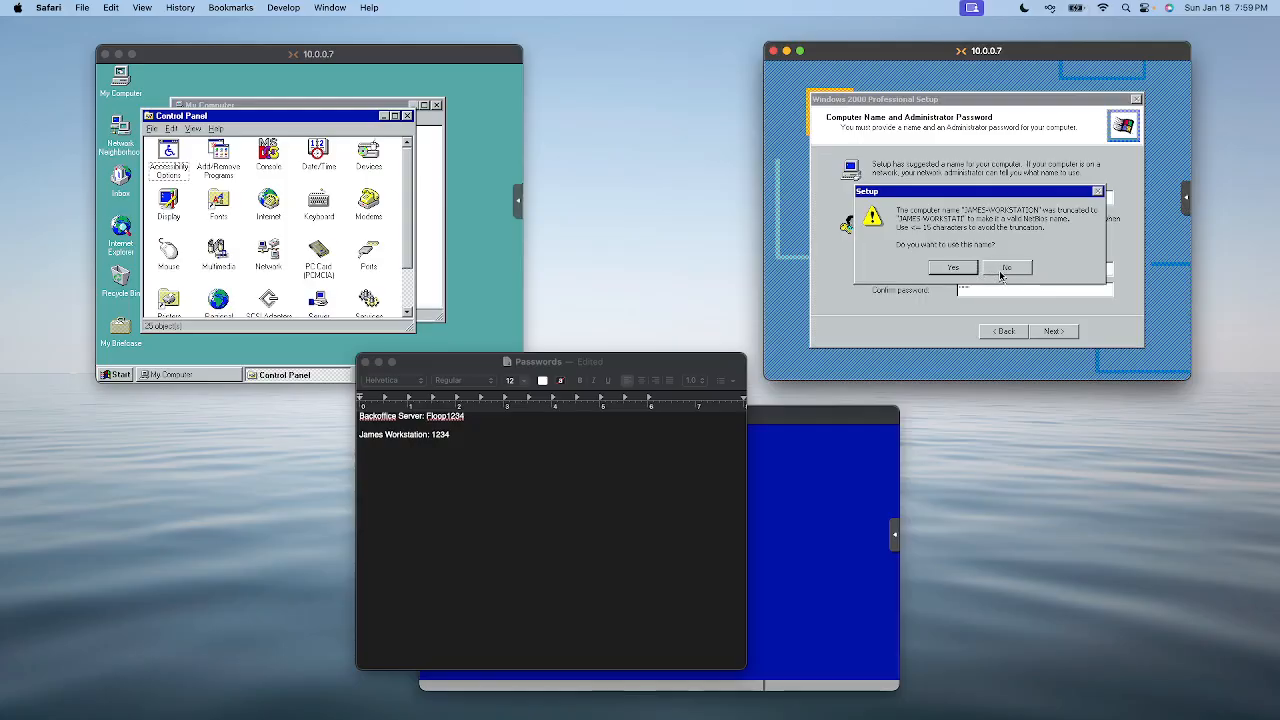
Step: Accept the shortened computer name, move the Passwords note aside, and accept the date and time settings
{"action": "left_click", "coordinate": [966, 270]}
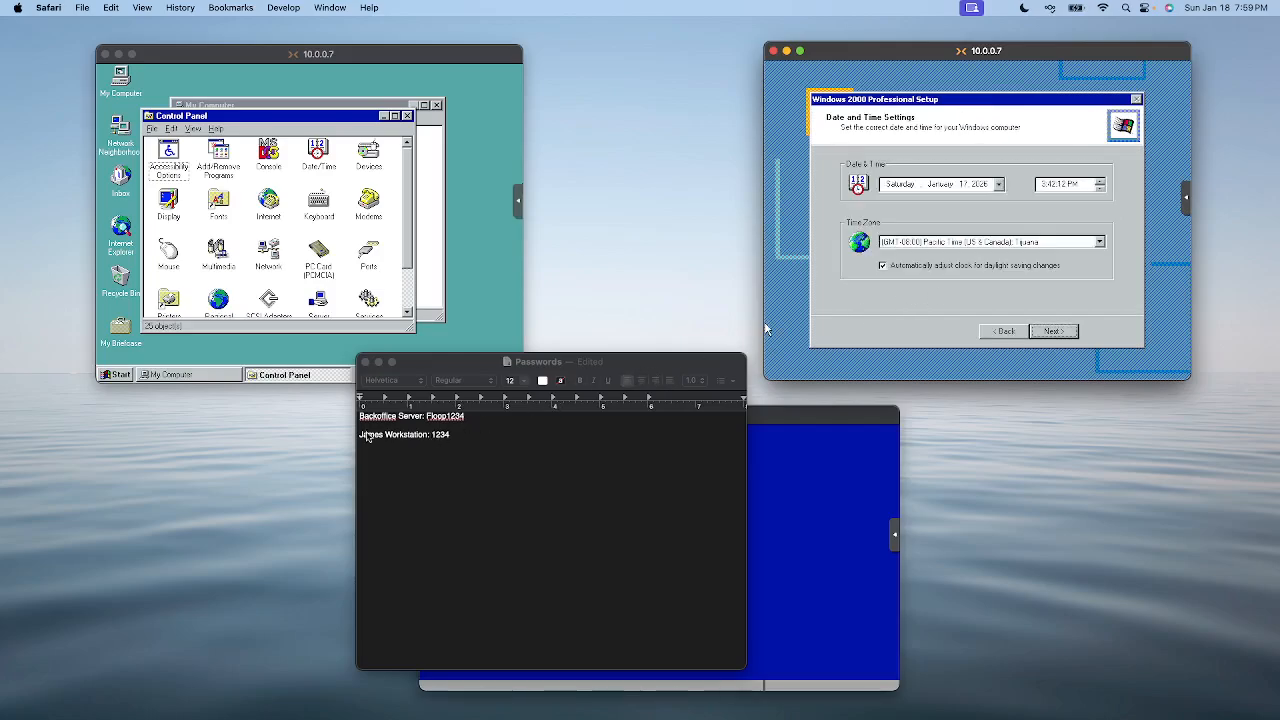
{"action": "left_click_drag", "start_coordinate": [472, 365], "coordinate": [466, 719]}
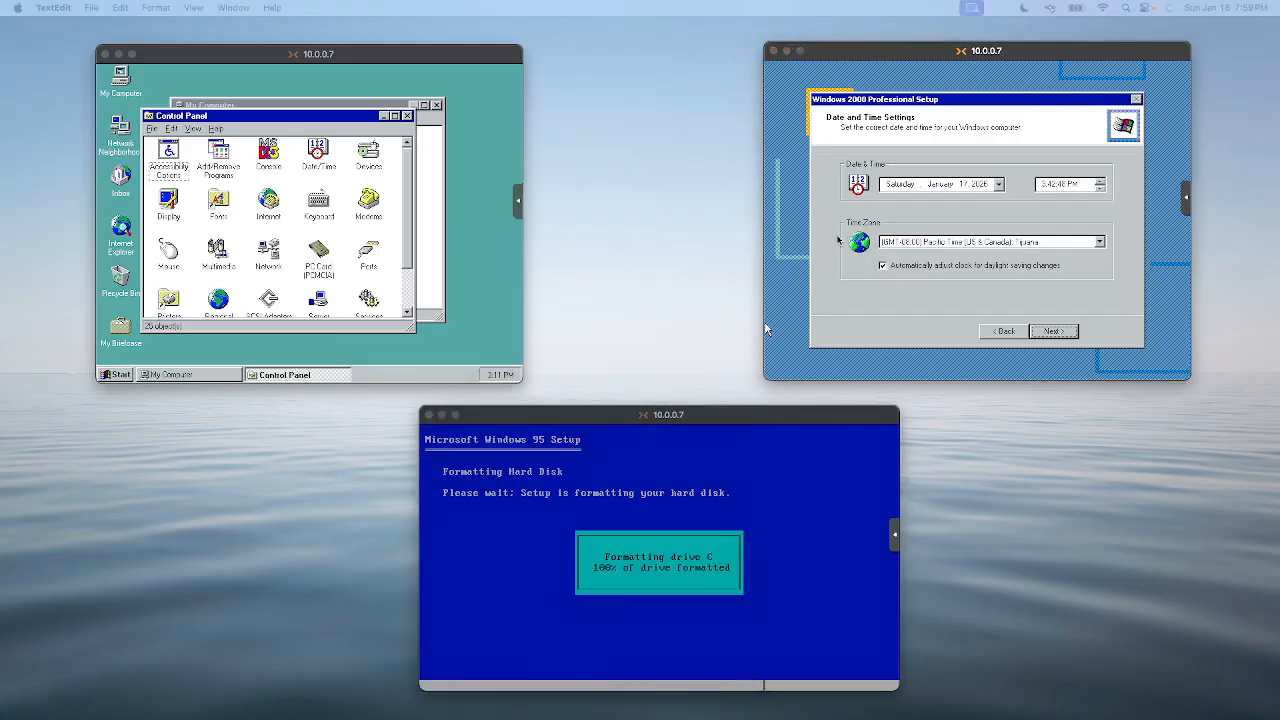
{"action": "left_click", "coordinate": [828, 242]}
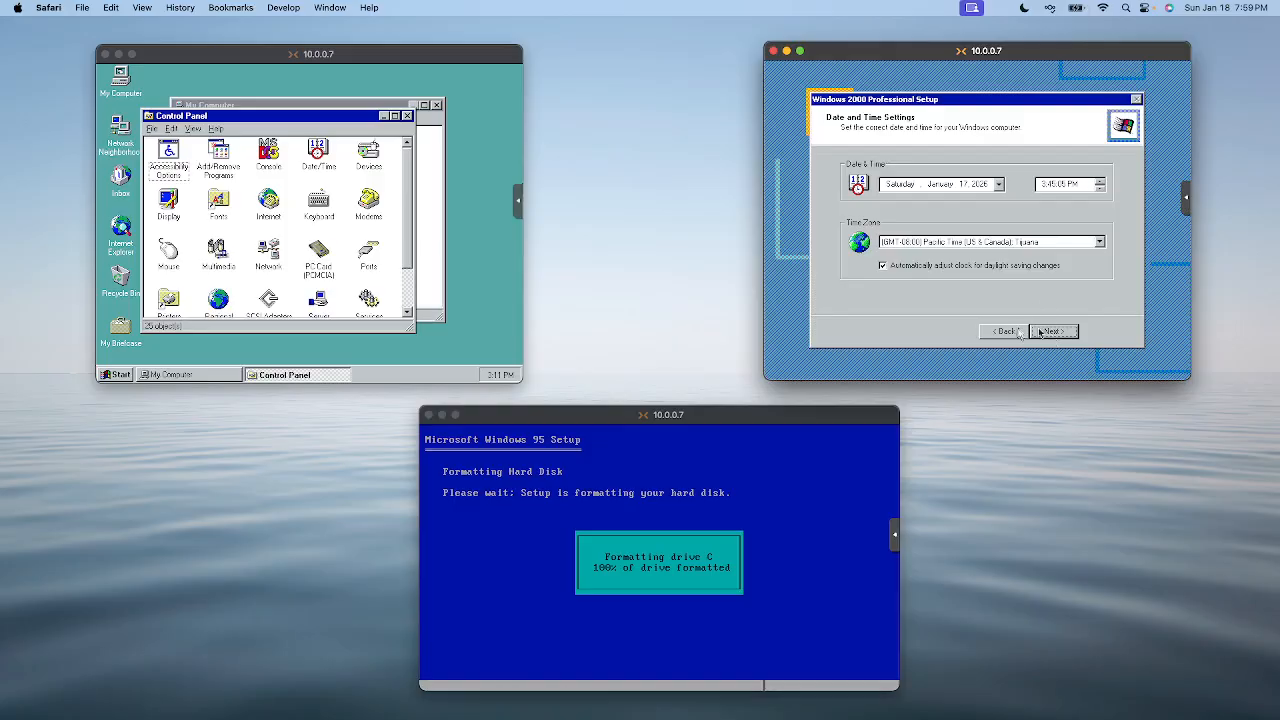
{"action": "left_click", "coordinate": [1058, 332]}
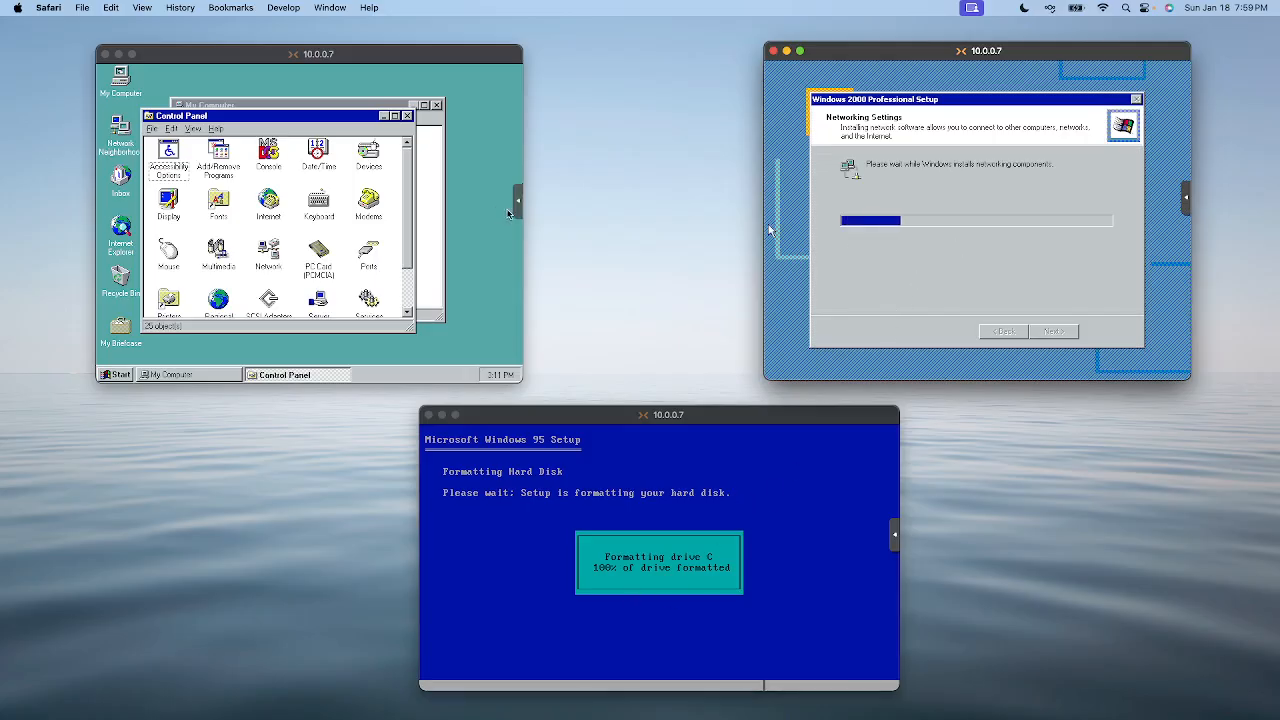
Step: On the NT 4.0 console, open Network from Control Panel and agree to install Windows NT Networking
{"action": "left_click", "coordinate": [303, 68]}
{"action": "left_click", "coordinate": [995, 201]}
{"action": "left_click", "coordinate": [396, 188]}
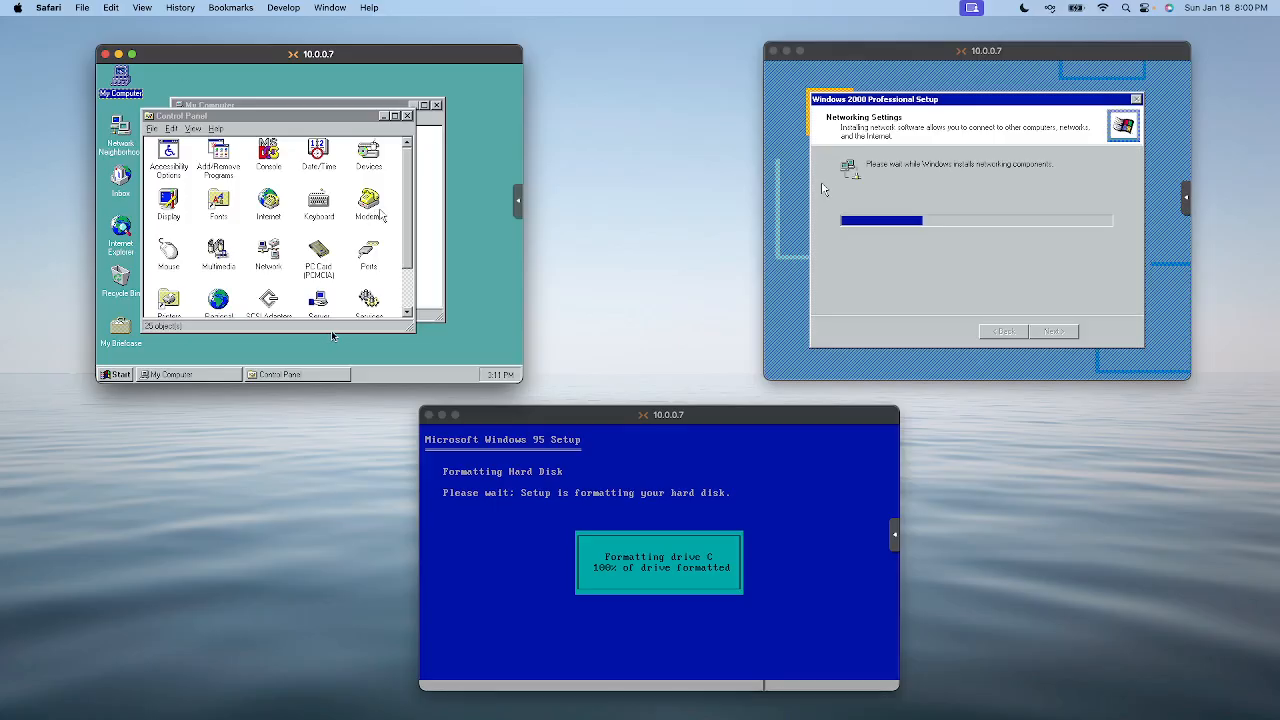
{"action": "left_click", "coordinate": [408, 184]}
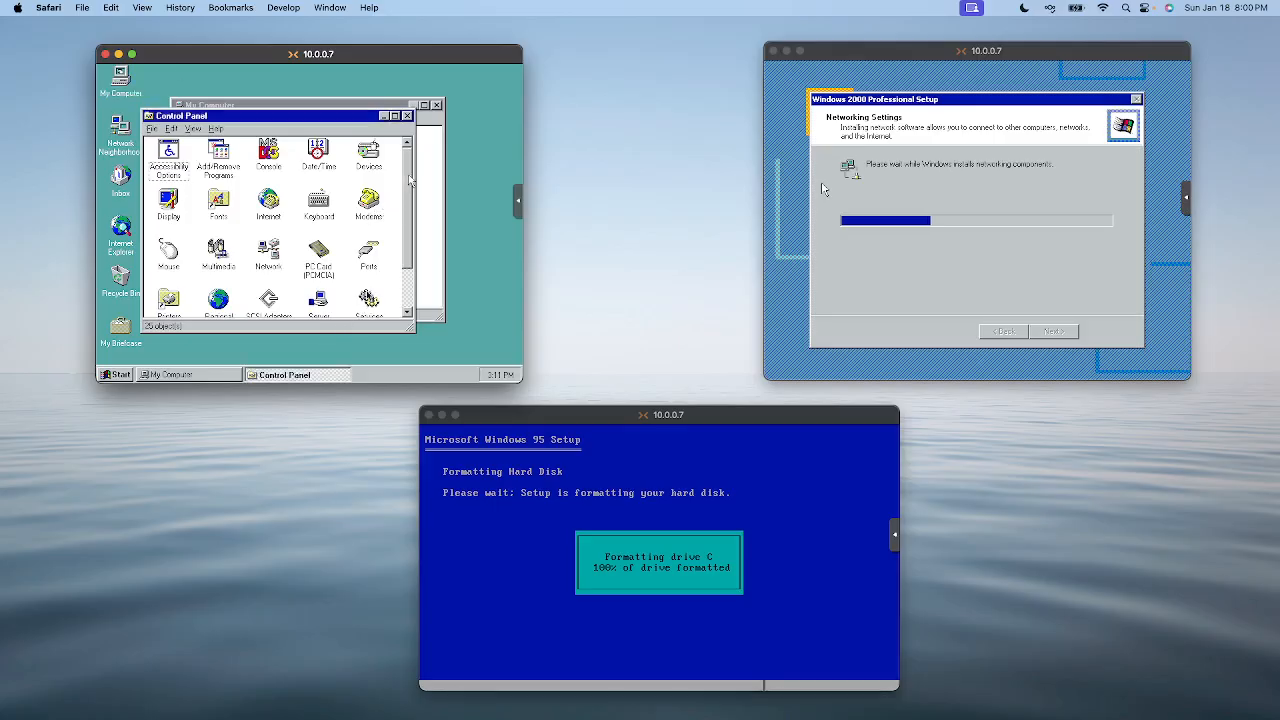
{"action": "mouse_move", "coordinate": [408, 184]}
{"action": "left_mouse_down"}
{"action": "mouse_move", "coordinate": [405, 222]}
{"action": "mouse_move", "coordinate": [404, 202]}
{"action": "left_mouse_up"}
{"action": "double_click", "coordinate": [268, 224]}
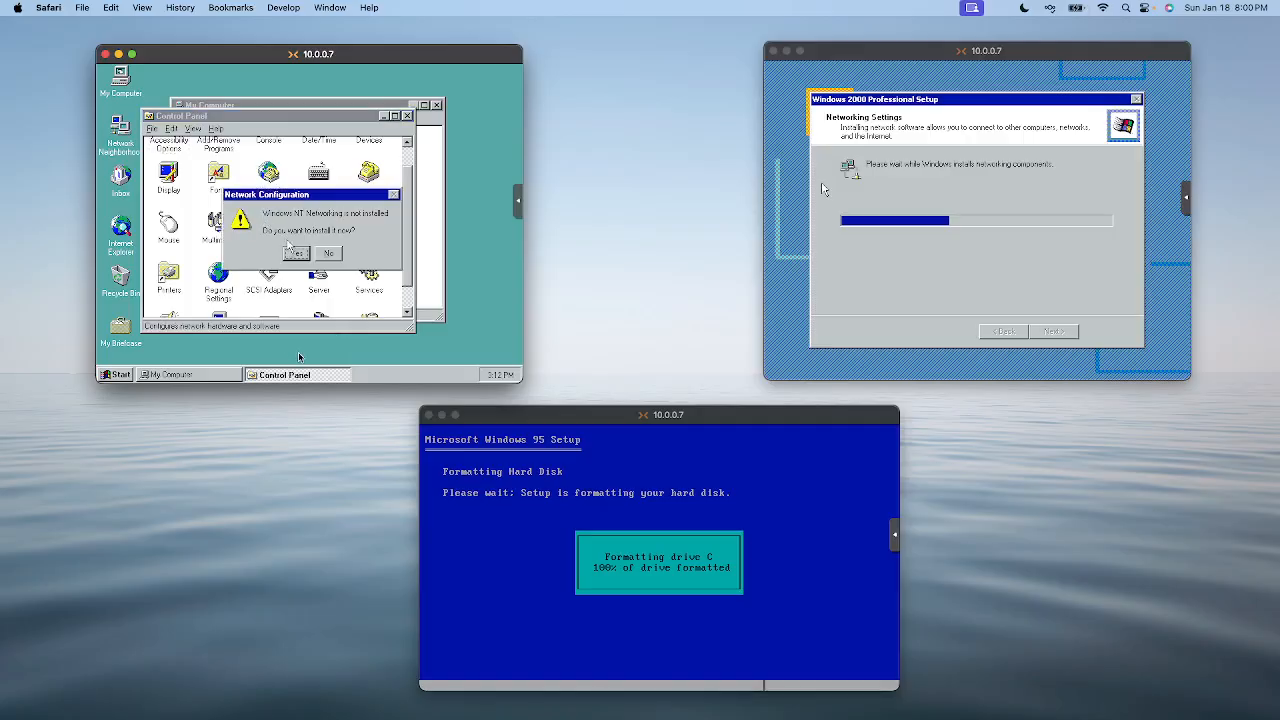
{"action": "left_click", "coordinate": [296, 253]}
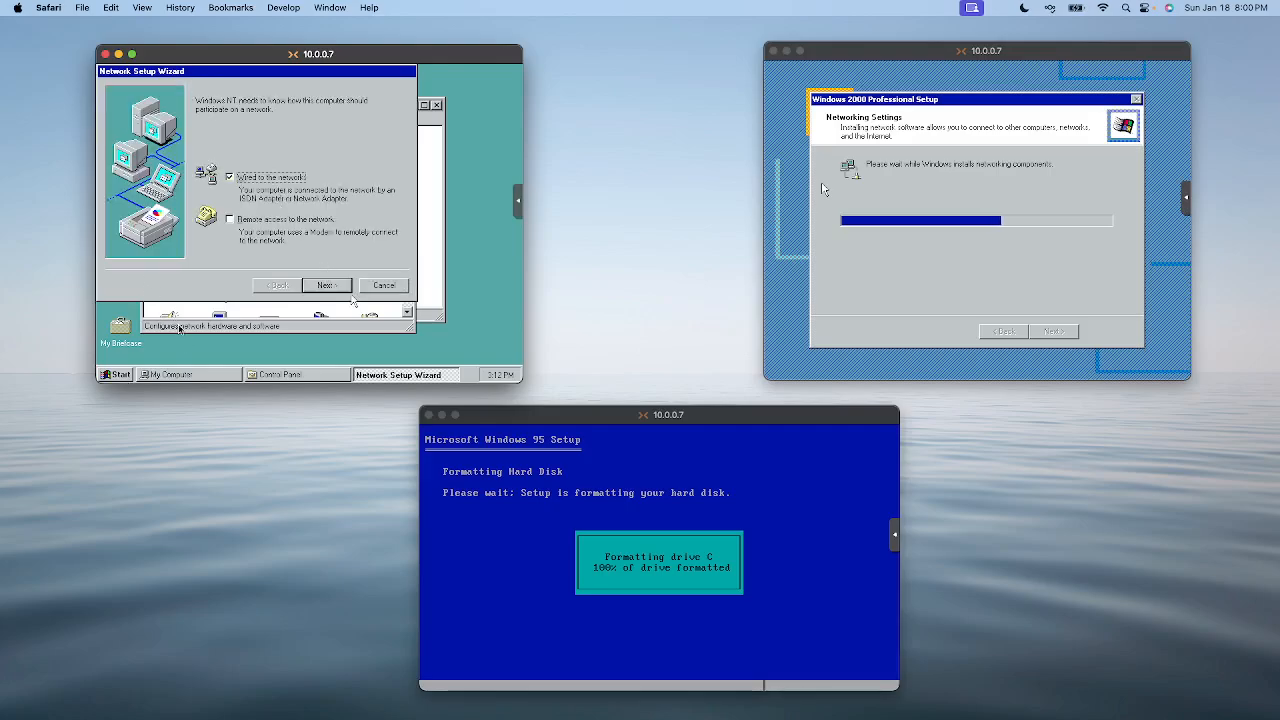
Step: Choose a wired connection and select the Realtek RTL8029 PCI Adapter from the list
{"action": "left_click", "coordinate": [343, 290]}
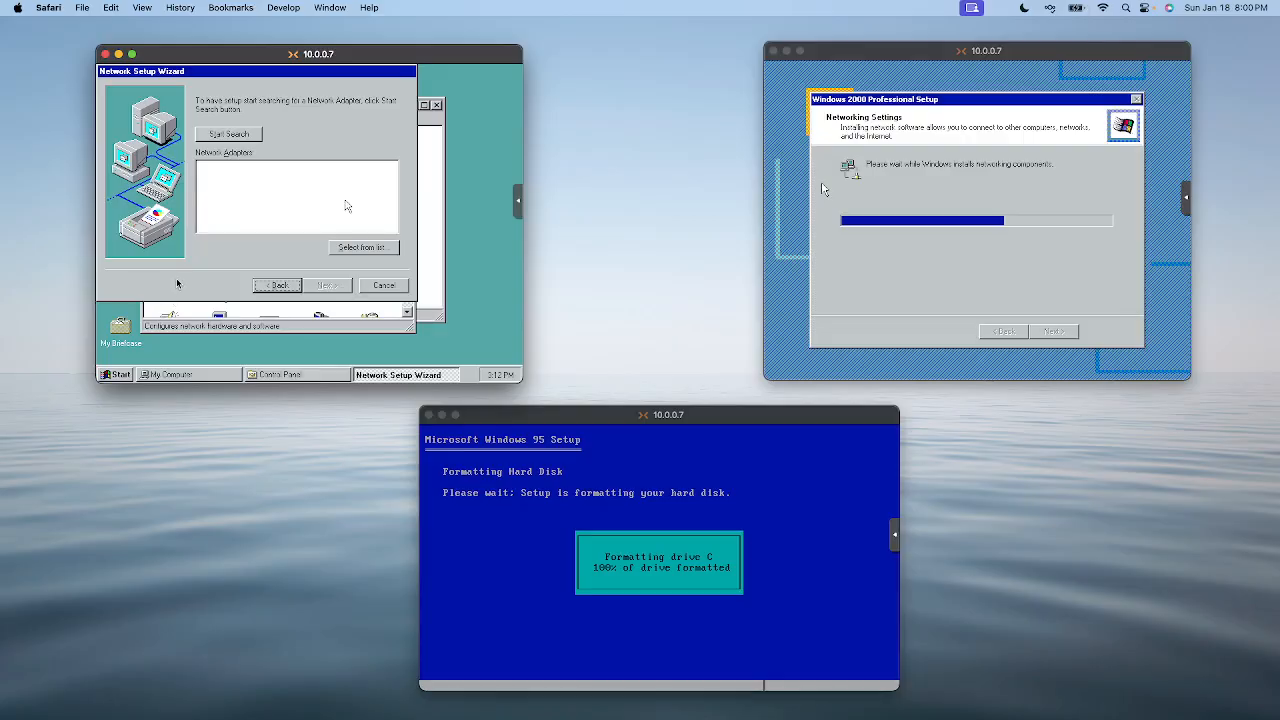
{"action": "left_click", "coordinate": [232, 137]}
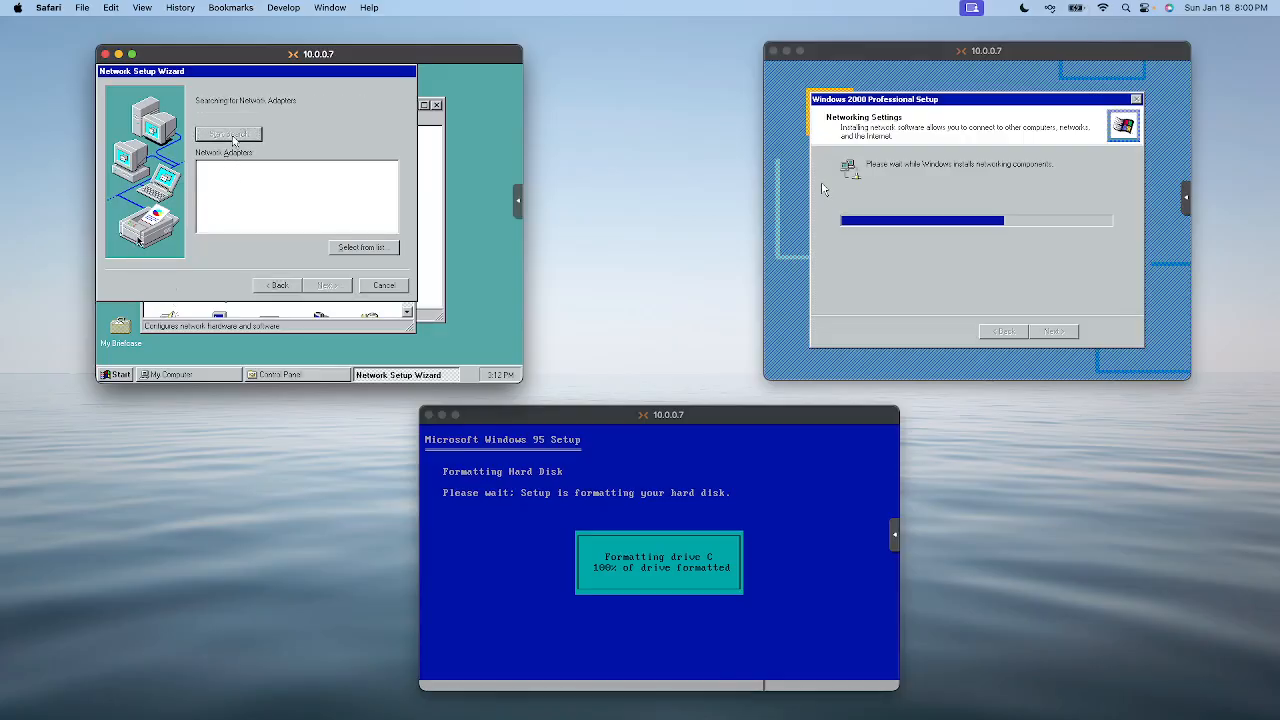
{"action": "left_click", "coordinate": [362, 247]}
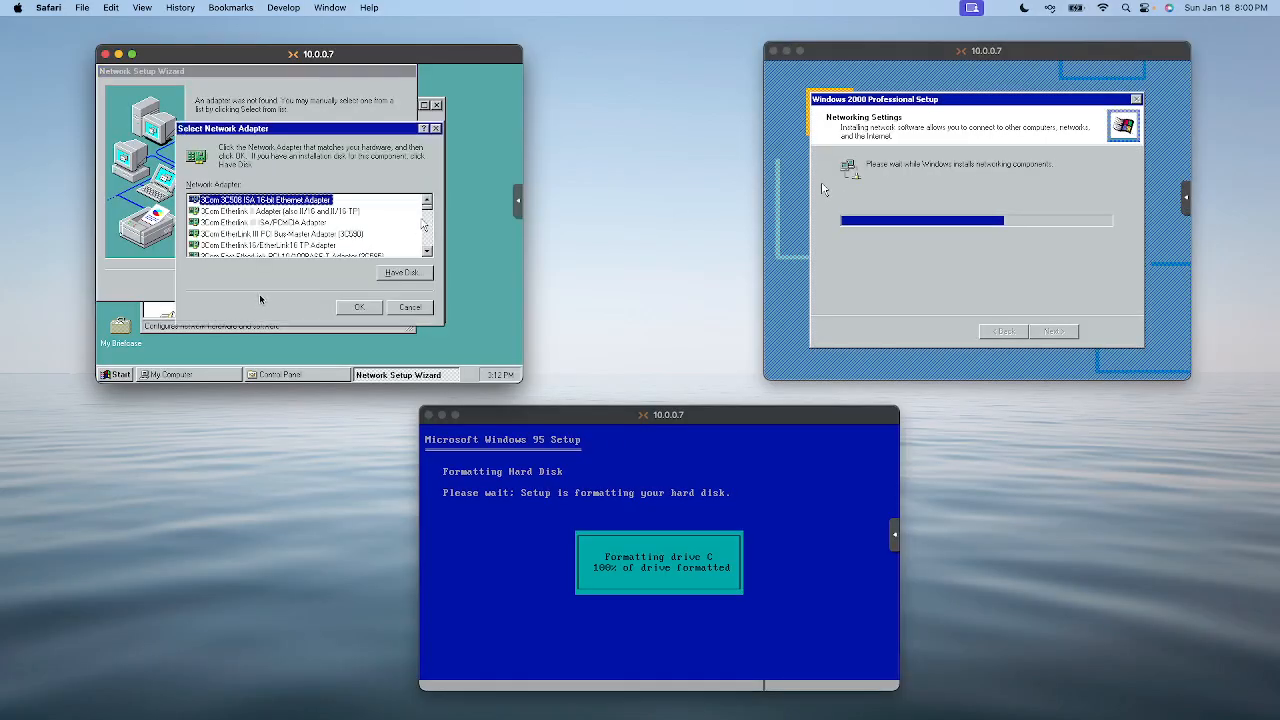
{"action": "left_click_drag", "start_coordinate": [427, 208], "coordinate": [431, 246]}
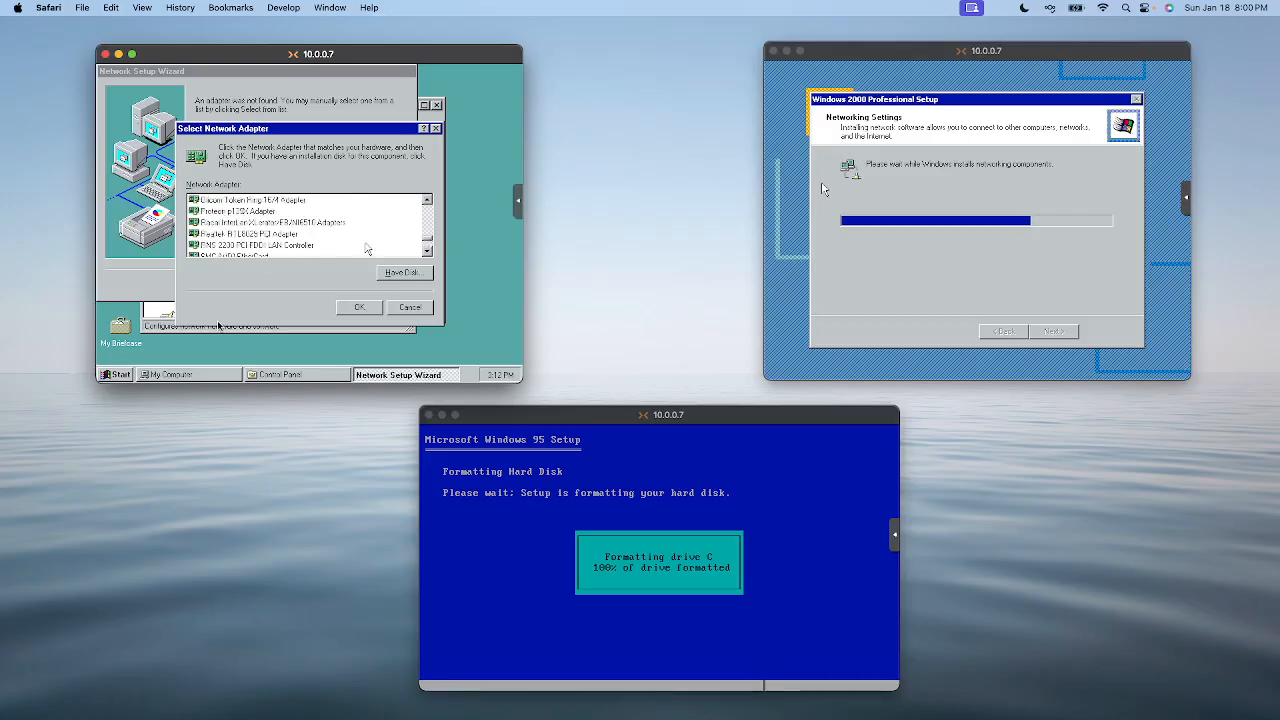
{"action": "left_click", "coordinate": [250, 234]}
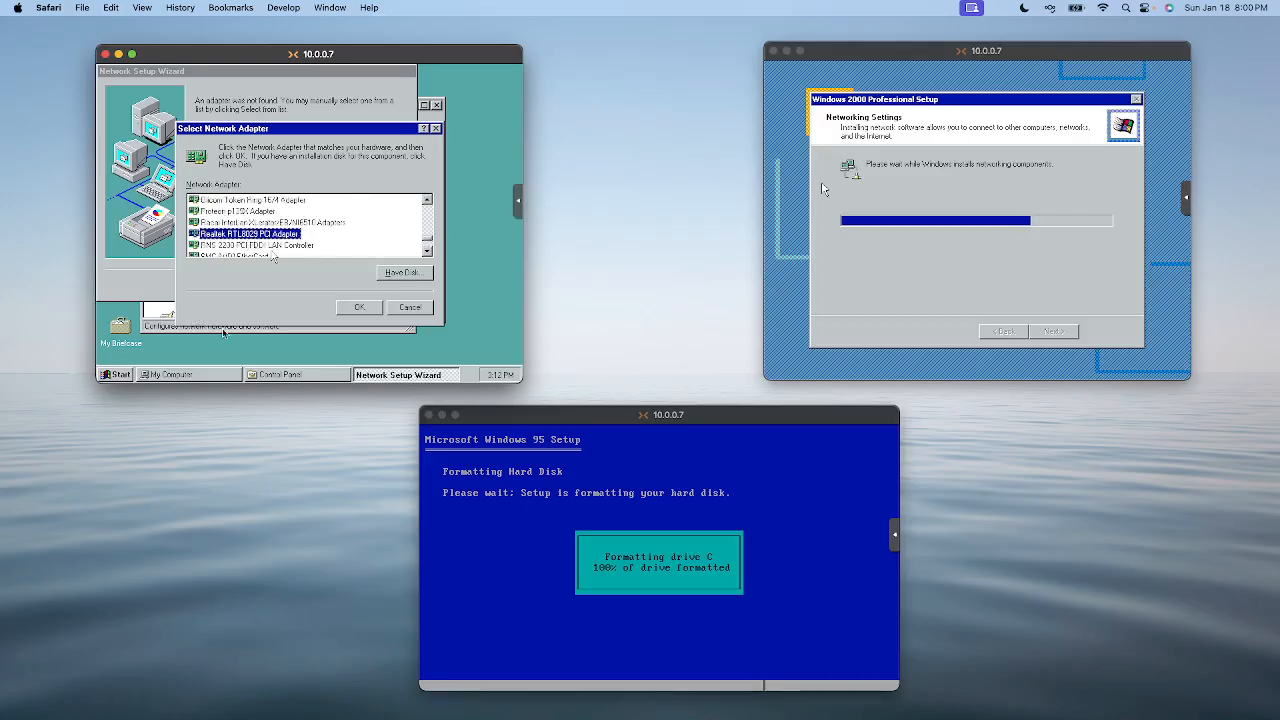
{"action": "left_click", "coordinate": [362, 307]}
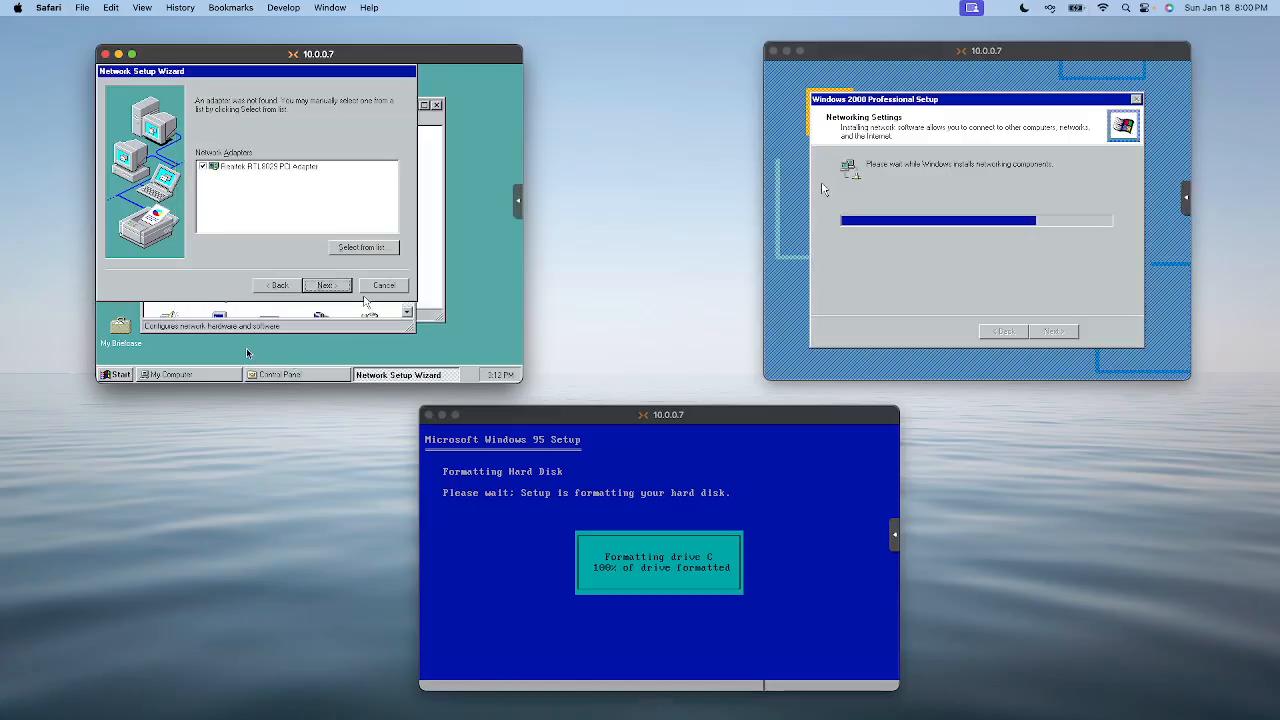
Step: Keep the TCP/IP protocol and default services, and start installing the networking components
{"action": "left_click", "coordinate": [325, 287]}
{"action": "left_click", "coordinate": [325, 286]}
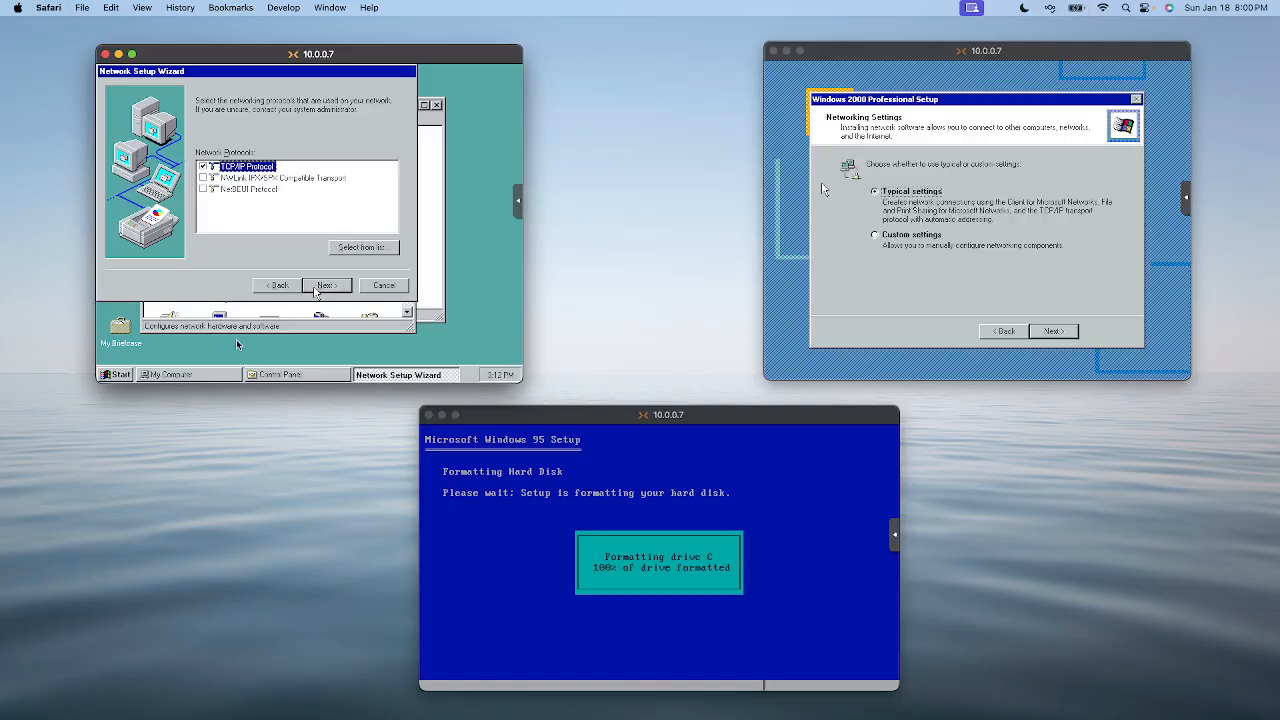
{"action": "left_click", "coordinate": [316, 288]}
{"action": "left_click", "coordinate": [316, 288]}
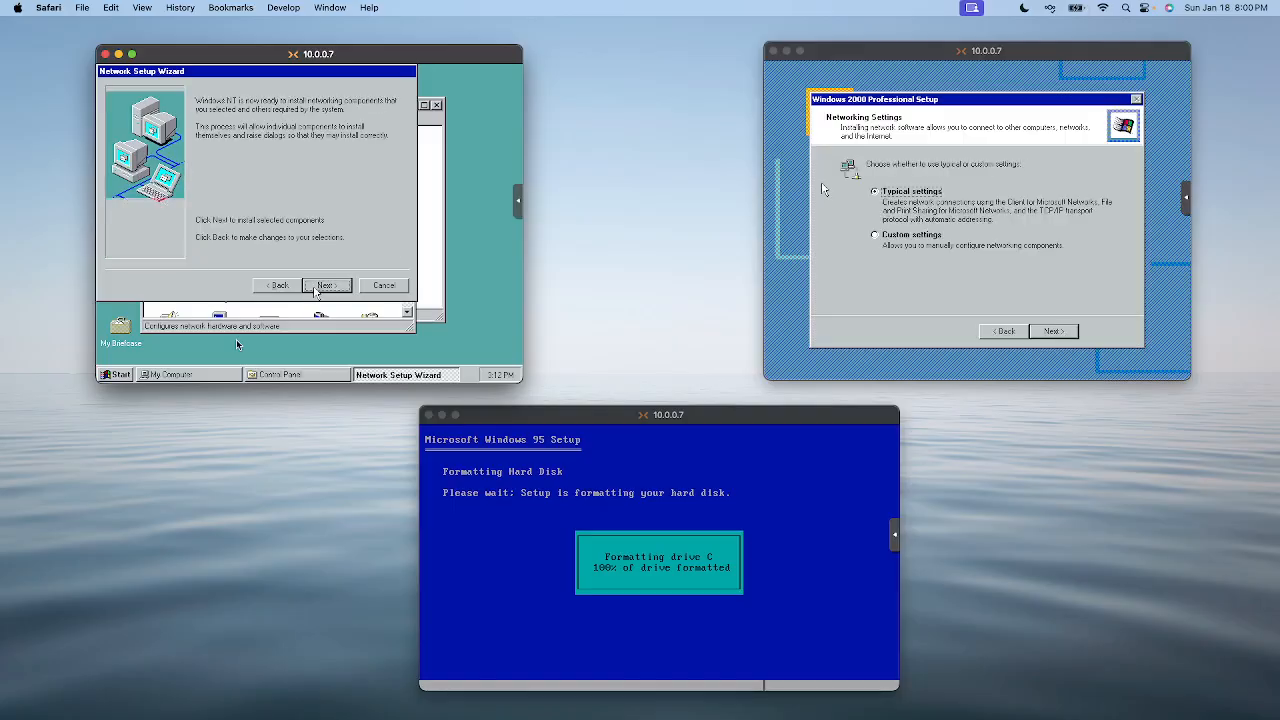
{"action": "left_click", "coordinate": [316, 288]}
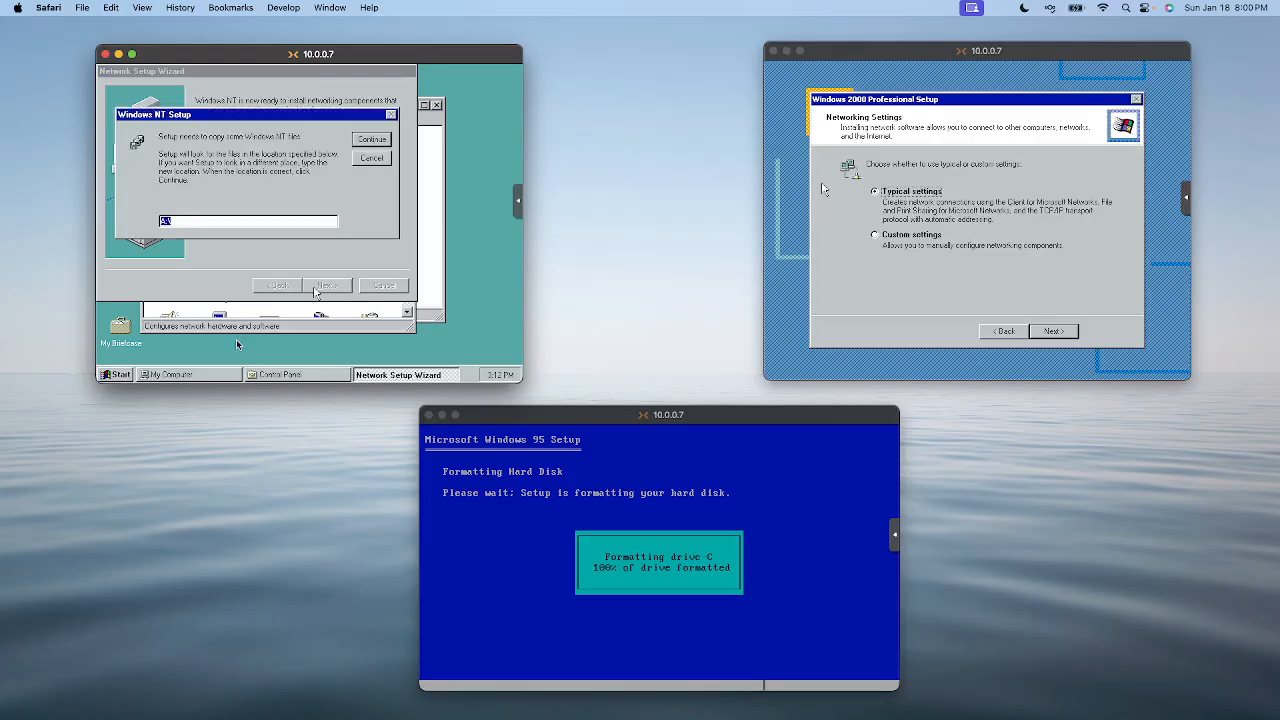
Step: Cancel the missing NT file copy, finish the wizard, and decline restarting now
{"action": "left_click", "coordinate": [373, 140]}
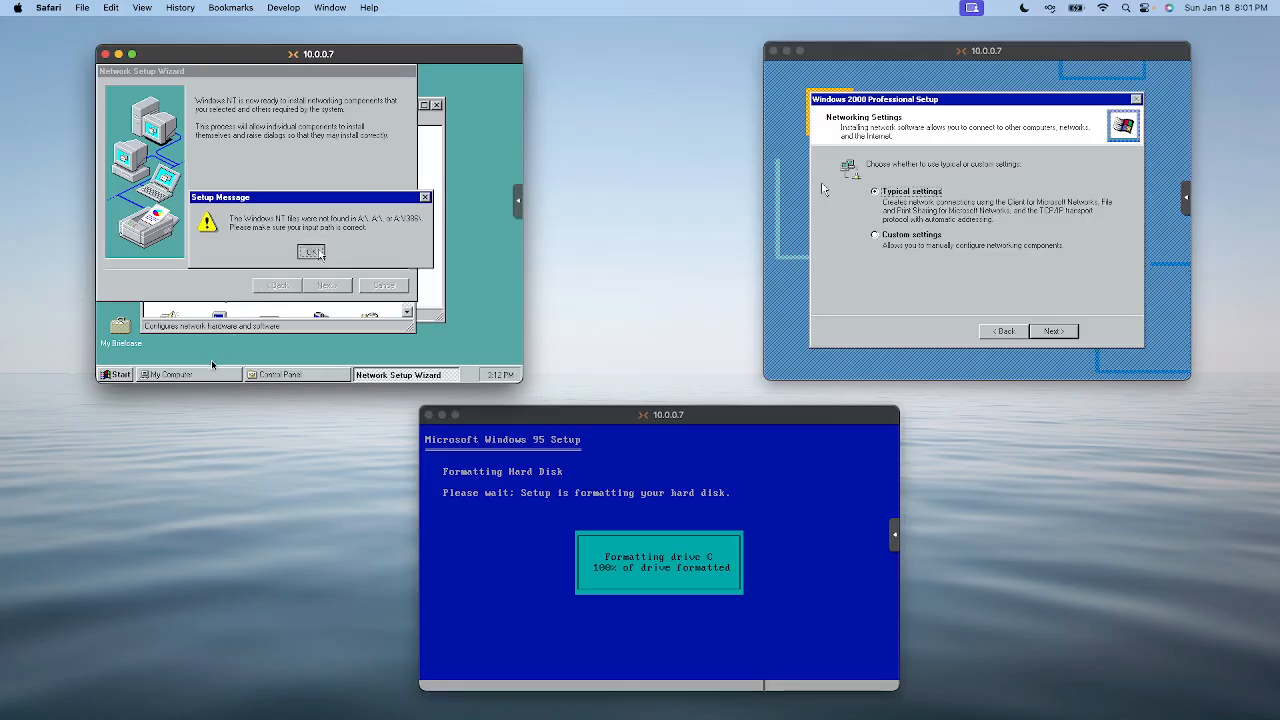
{"action": "left_click", "coordinate": [319, 251]}
{"action": "left_click", "coordinate": [376, 162]}
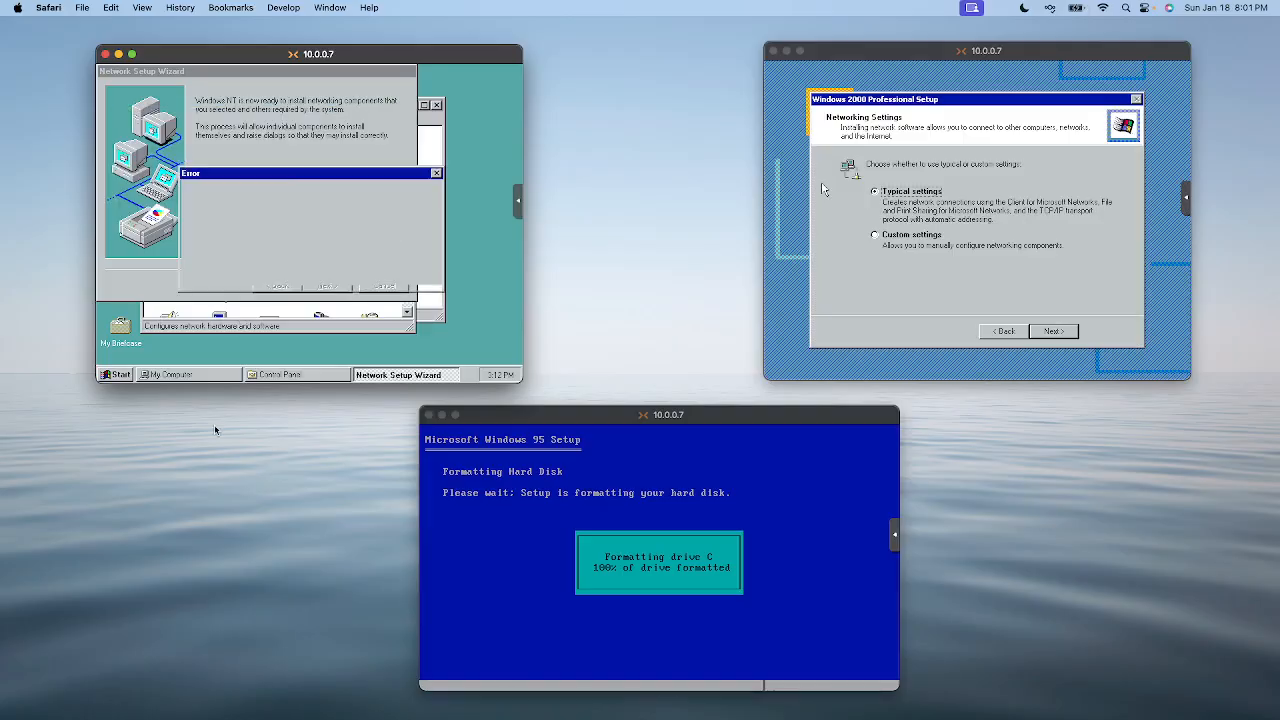
{"action": "left_click", "coordinate": [333, 276]}
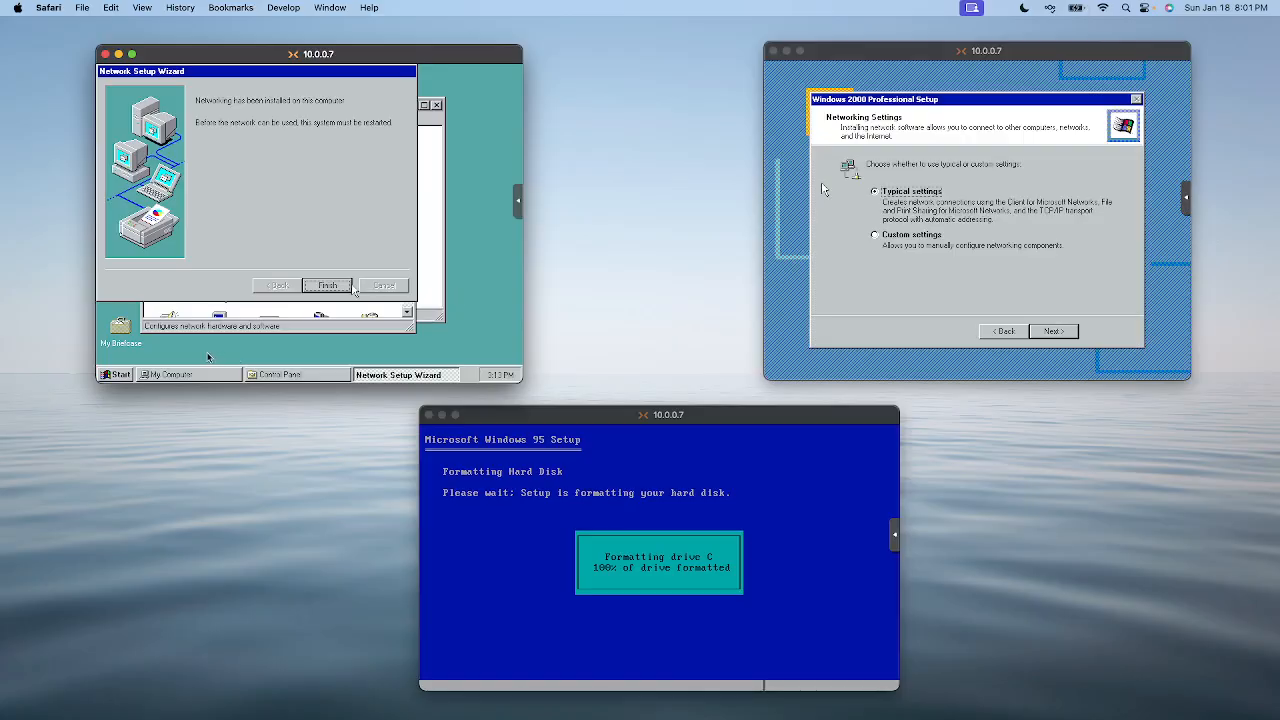
{"action": "left_click", "coordinate": [349, 287]}
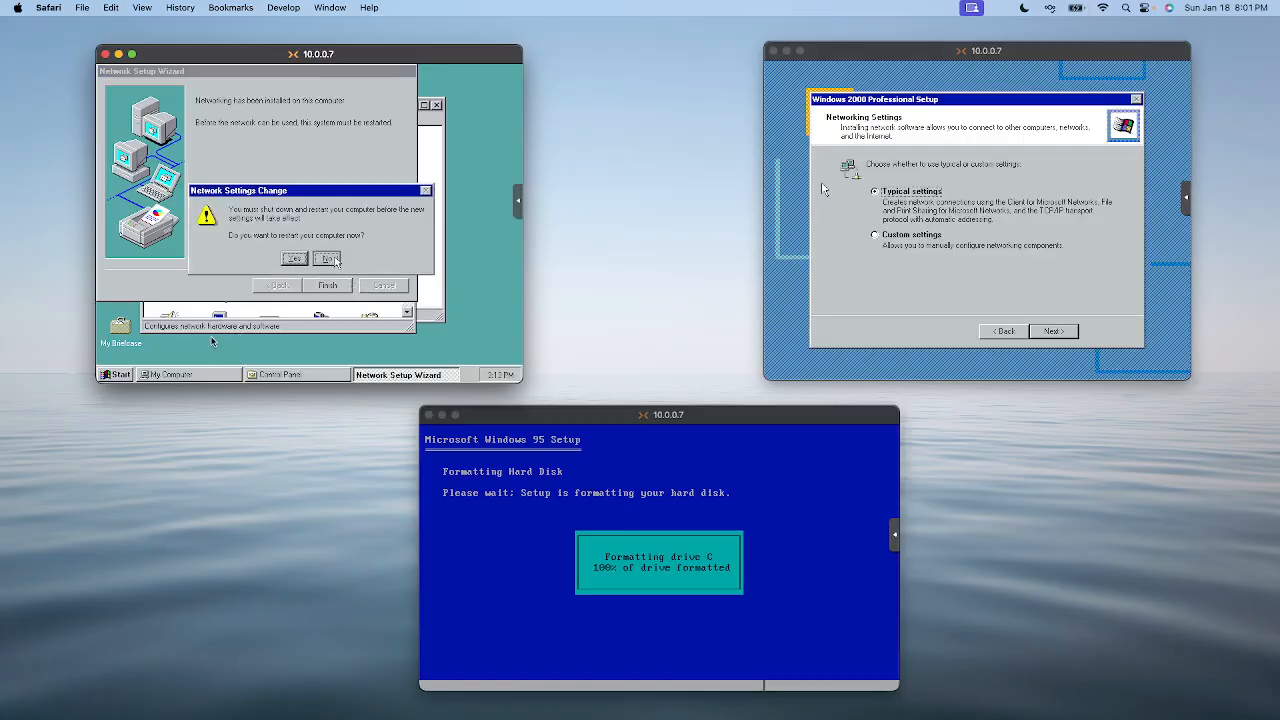
{"action": "left_click", "coordinate": [330, 258]}
{"action": "left_click", "coordinate": [170, 374]}
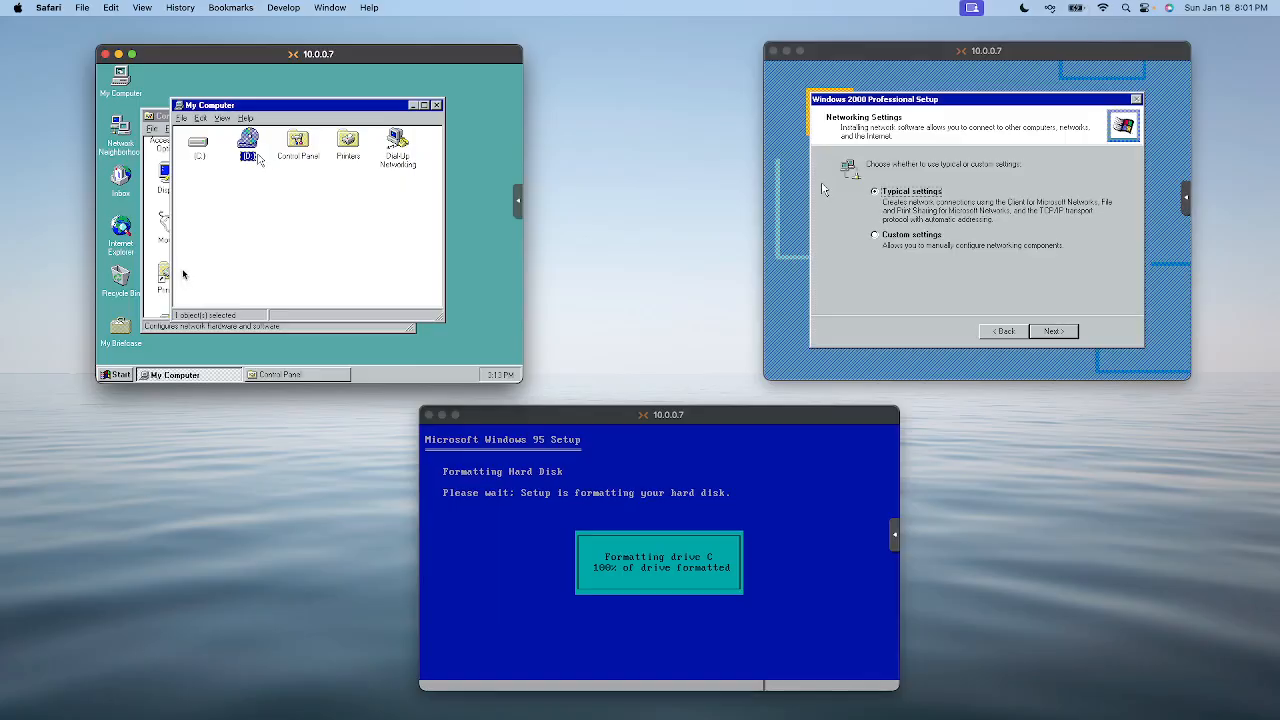
Step: Eject the NT 4.0 D: disc and show the hardware of VM 102 Domain-Controller-BGCorp
{"action": "right_click", "coordinate": [254, 146]}
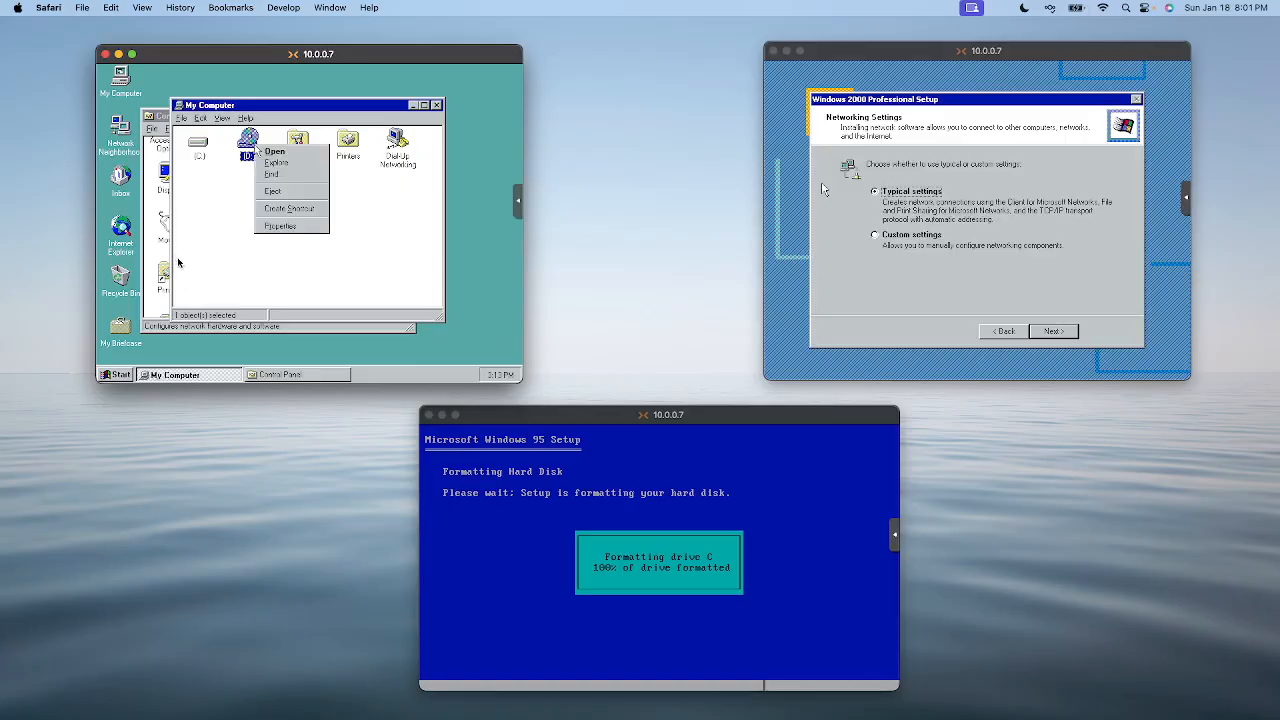
{"action": "left_click", "coordinate": [273, 193]}
{"action": "left_click_drag", "start_coordinate": [984, 718], "coordinate": [917, 61]}
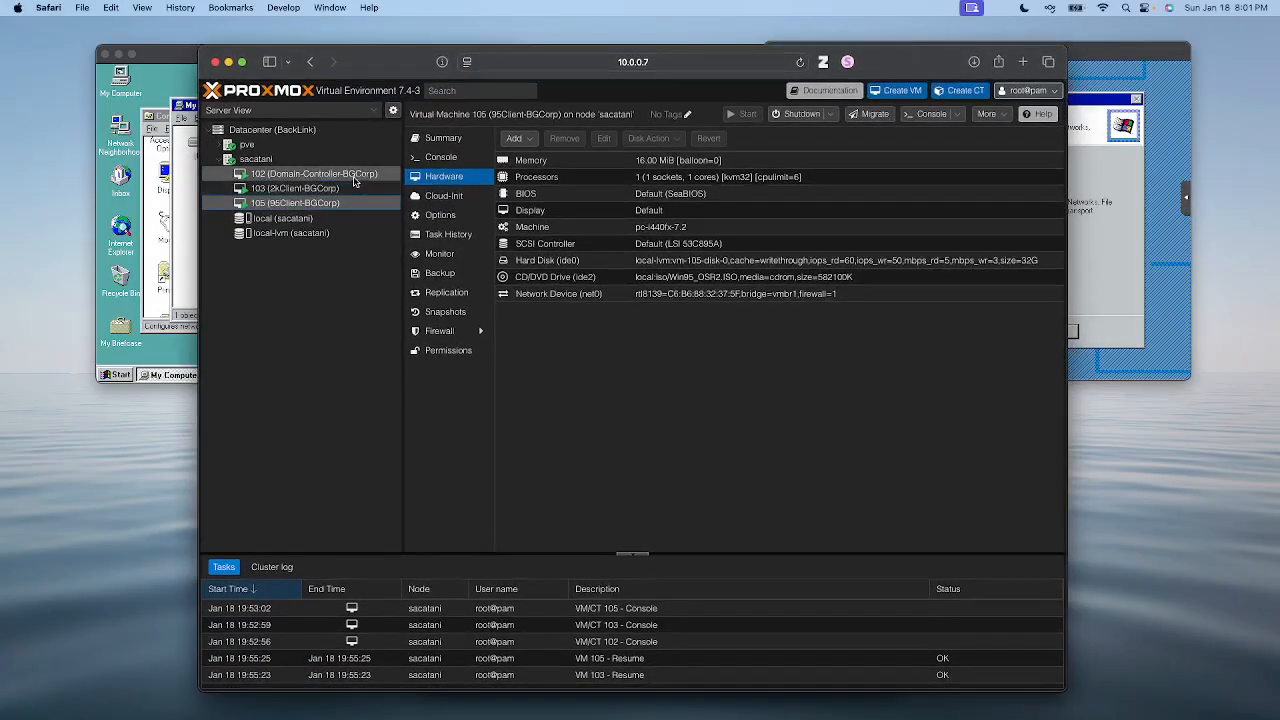
{"action": "left_click", "coordinate": [353, 178]}
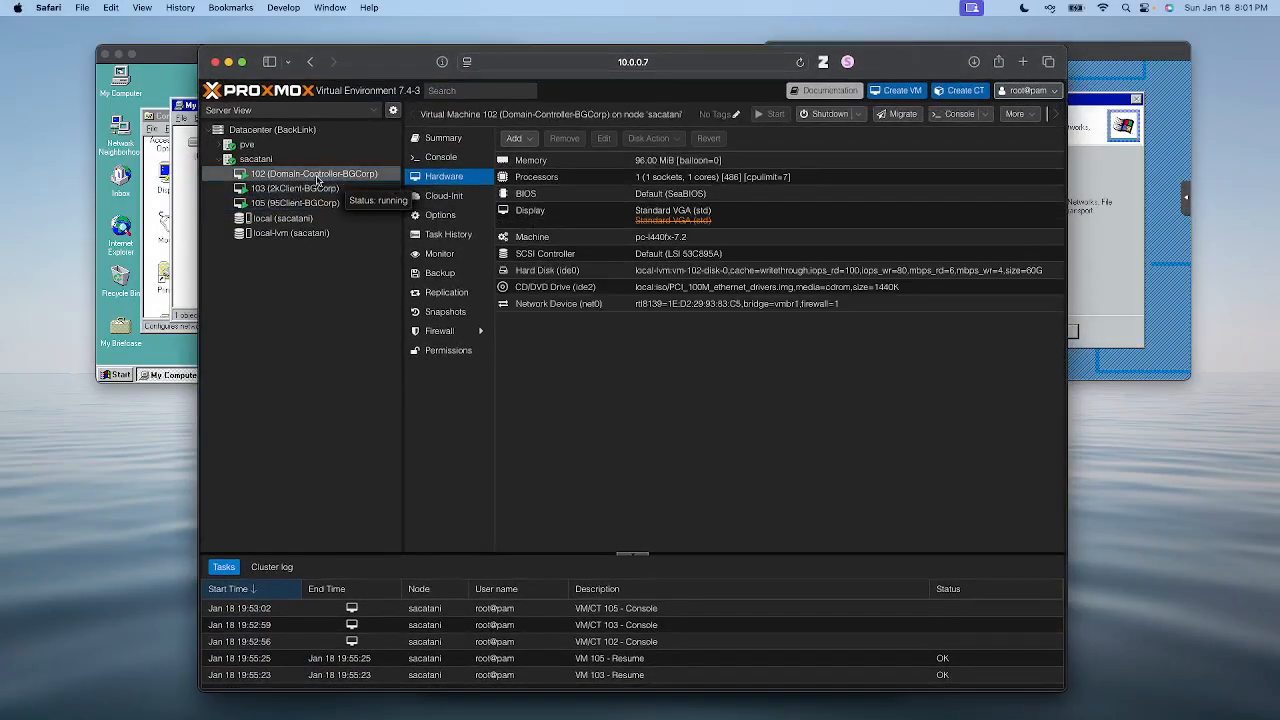
Step: Accept typical networking and WORKGROUP membership in the Windows 2000 setup
{"action": "left_click", "coordinate": [1089, 265]}
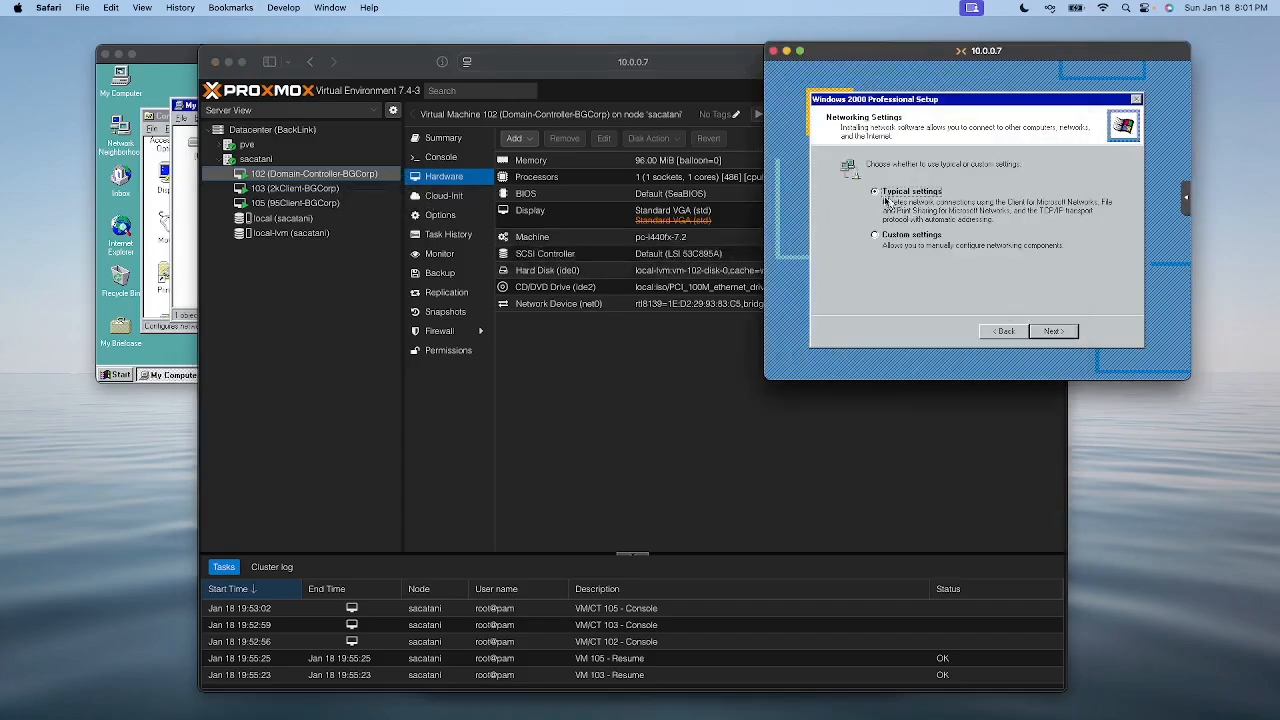
{"action": "left_click", "coordinate": [1062, 330]}
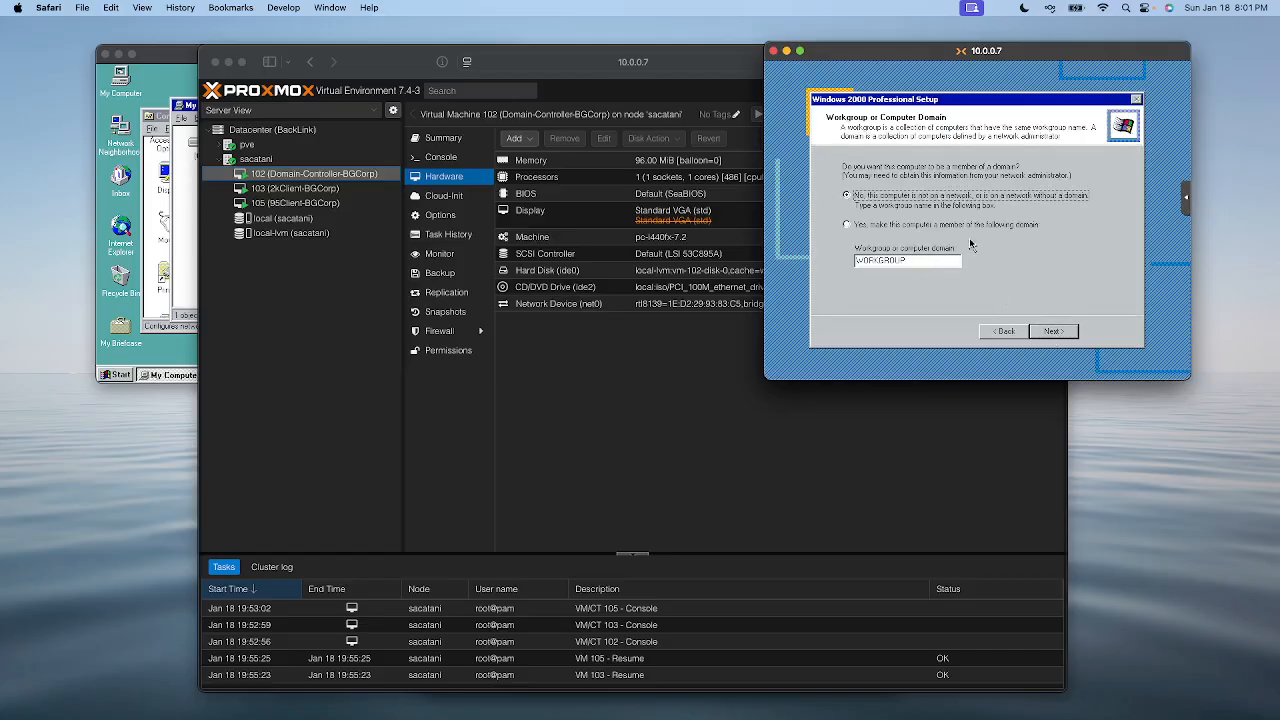
{"action": "left_click", "coordinate": [1063, 334]}
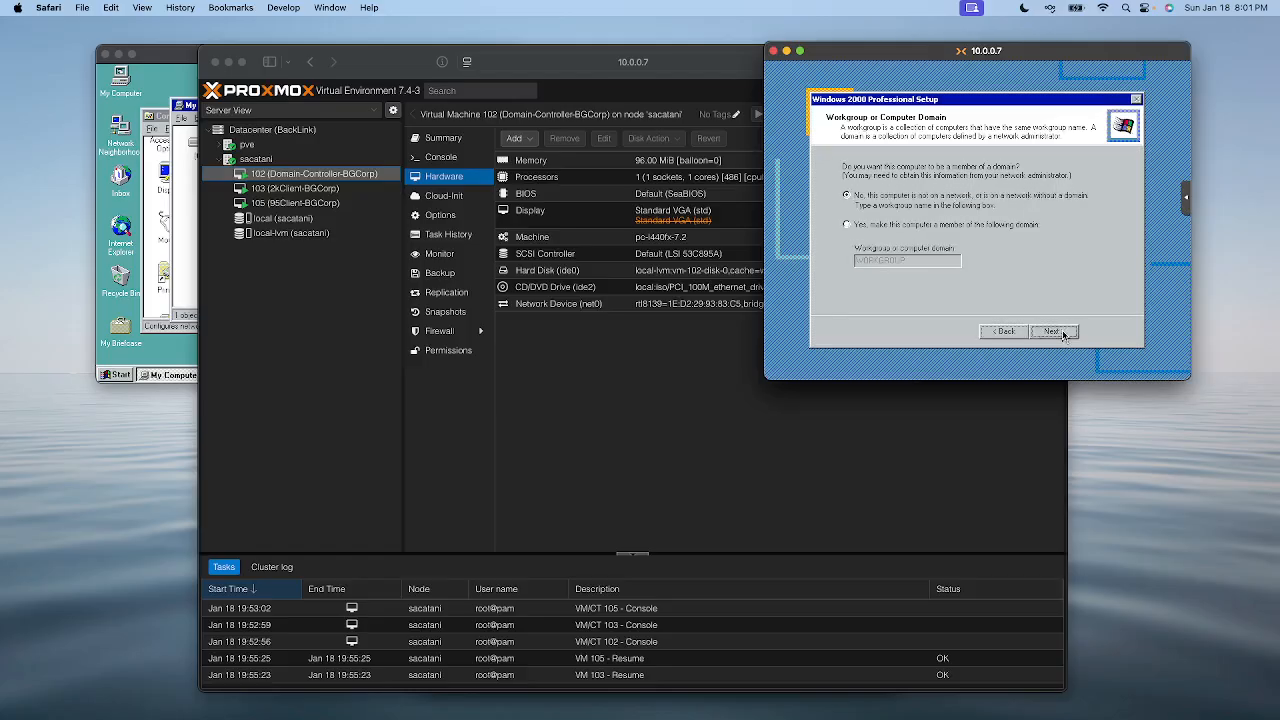
{"action": "left_click", "coordinate": [662, 330]}
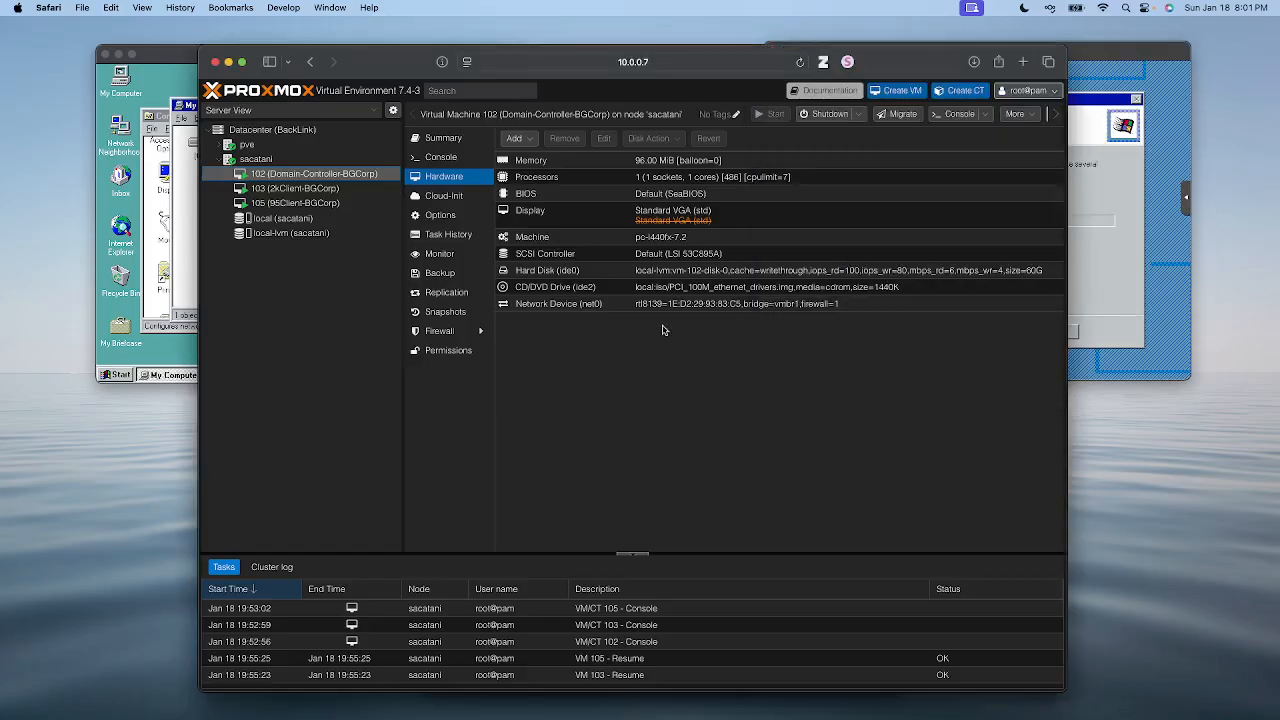
Step: Inspect VM 102's CD/DVD ISO list and the VirtIO RNG add dialog, closing both unchanged
{"action": "double_click", "coordinate": [610, 287]}
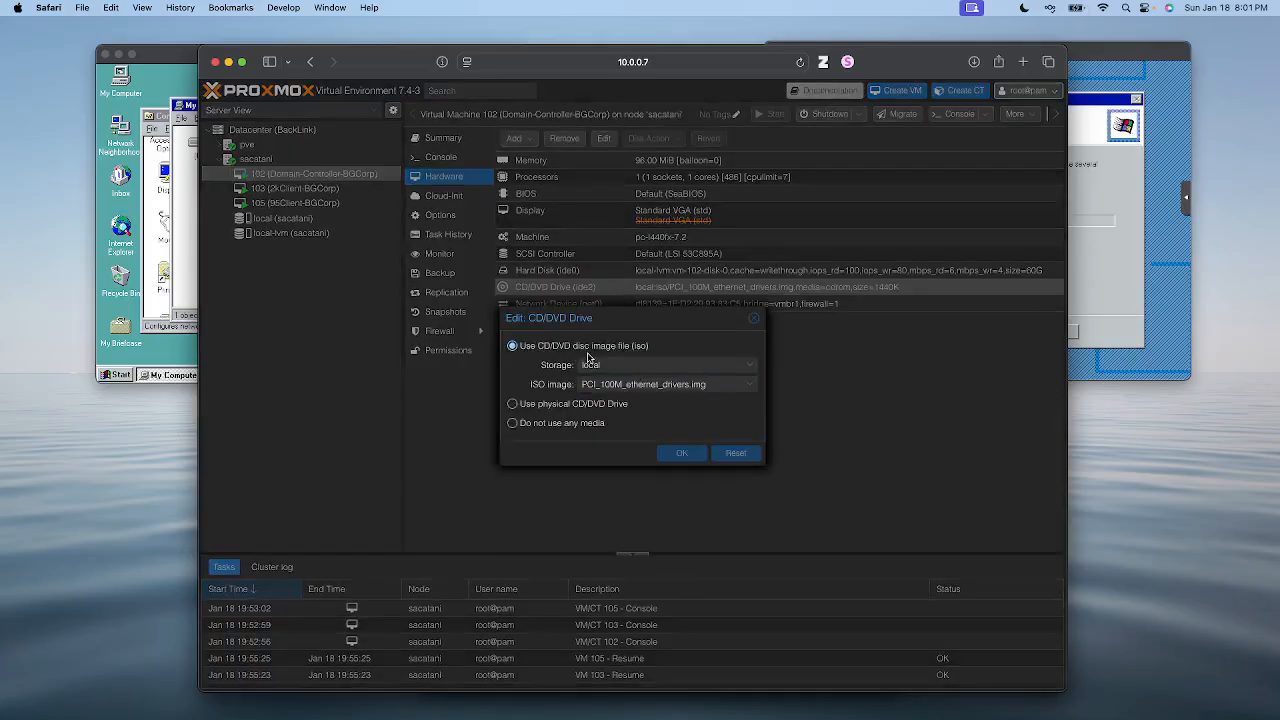
{"action": "left_click", "coordinate": [614, 384]}
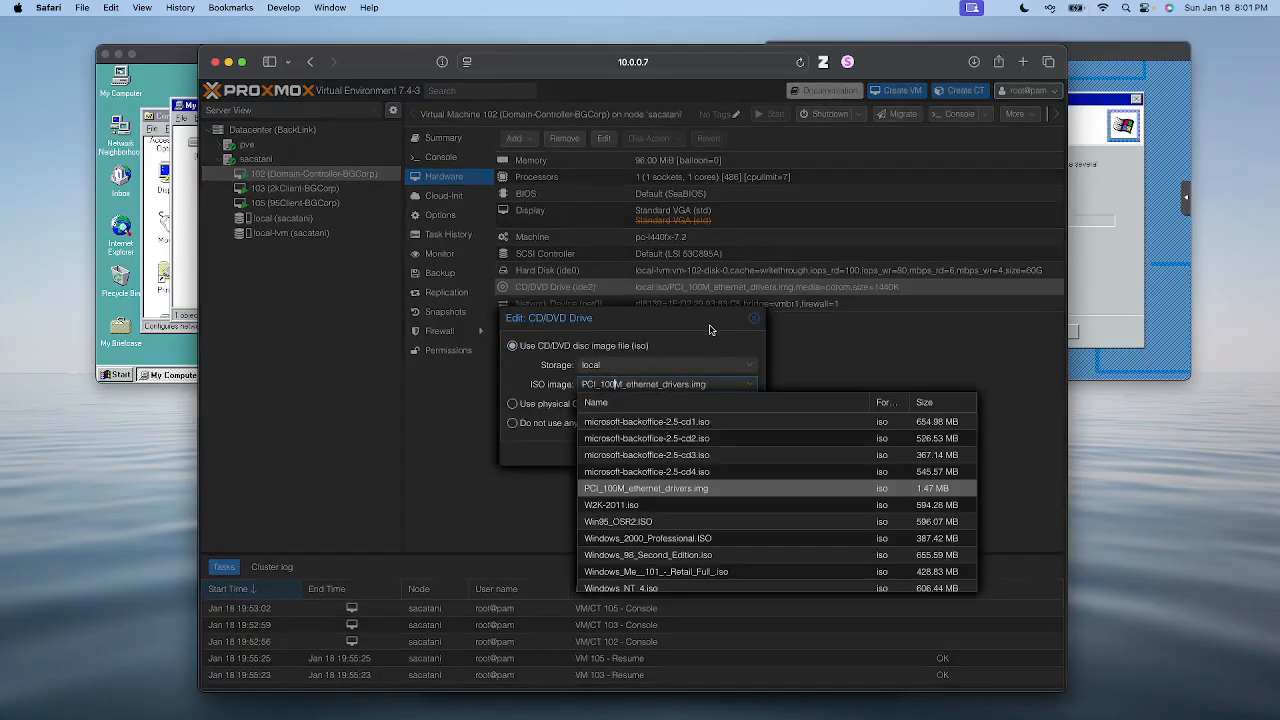
{"action": "left_click", "coordinate": [706, 384]}
{"action": "left_click", "coordinate": [704, 384]}
{"action": "left_click_drag", "start_coordinate": [700, 384], "coordinate": [585, 384]}
{"action": "left_click", "coordinate": [648, 332]}
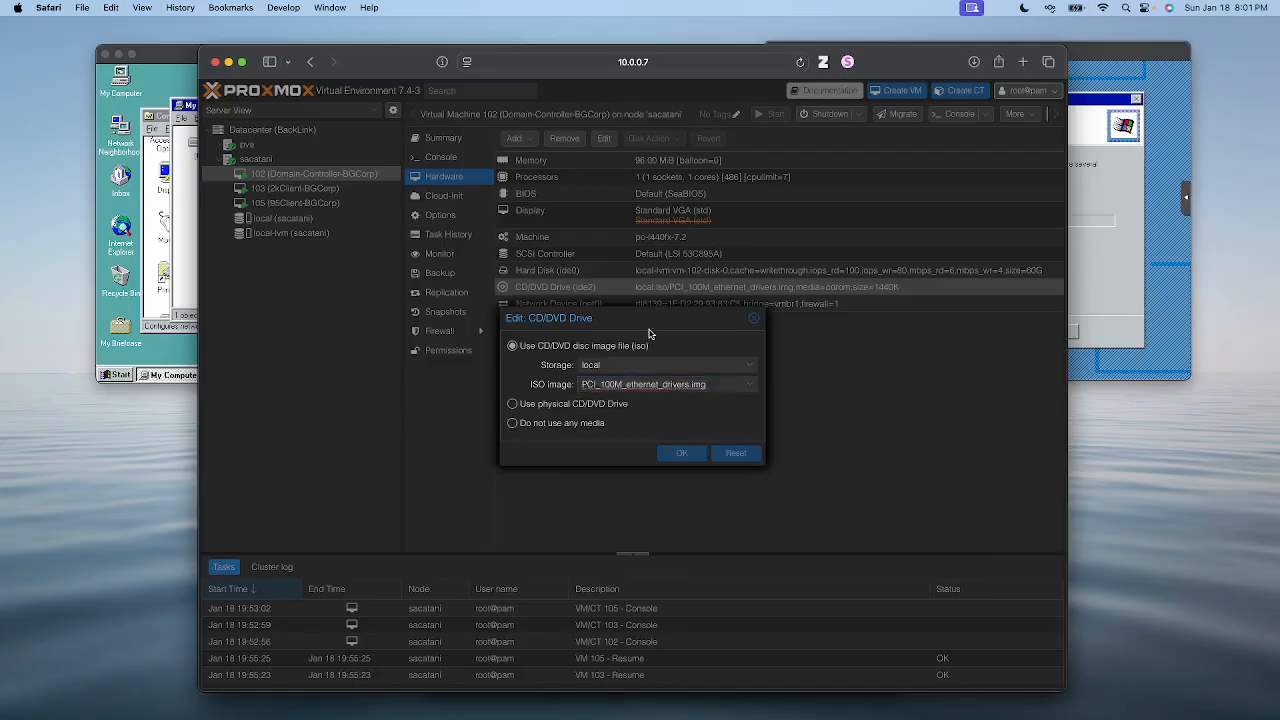
{"action": "left_click", "coordinate": [756, 318]}
{"action": "left_click", "coordinate": [520, 139]}
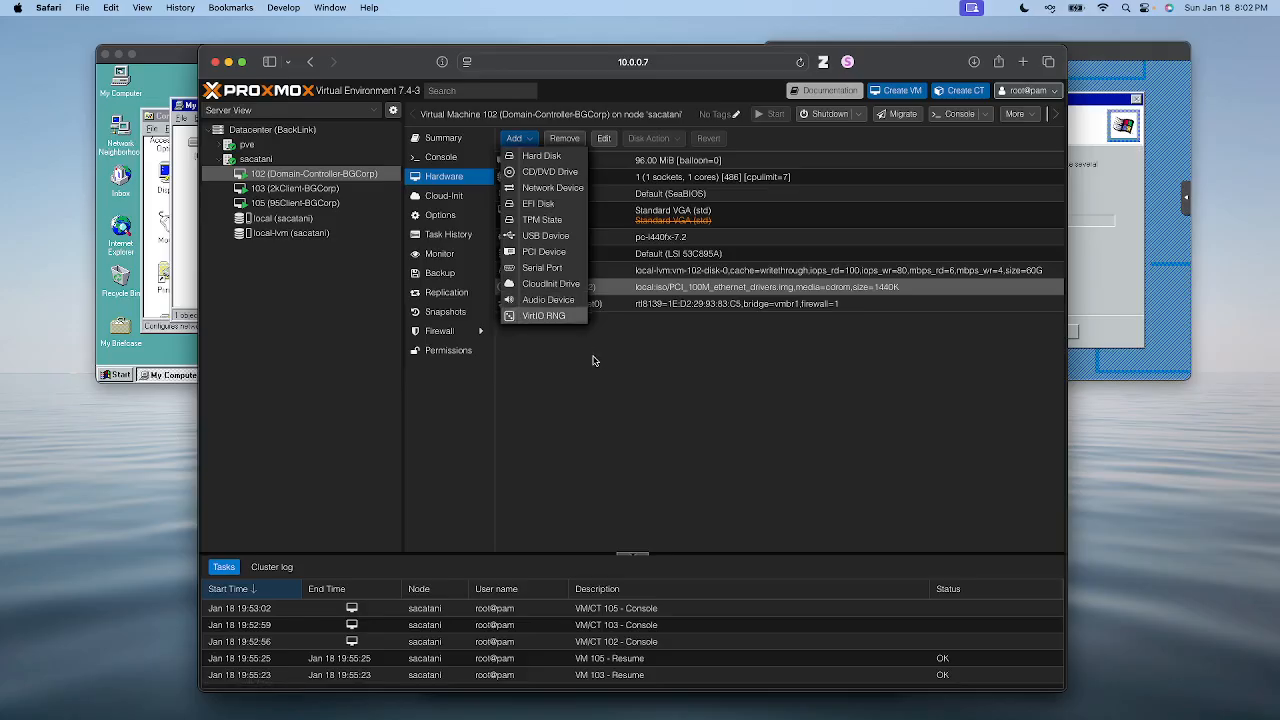
{"action": "left_click", "coordinate": [561, 316]}
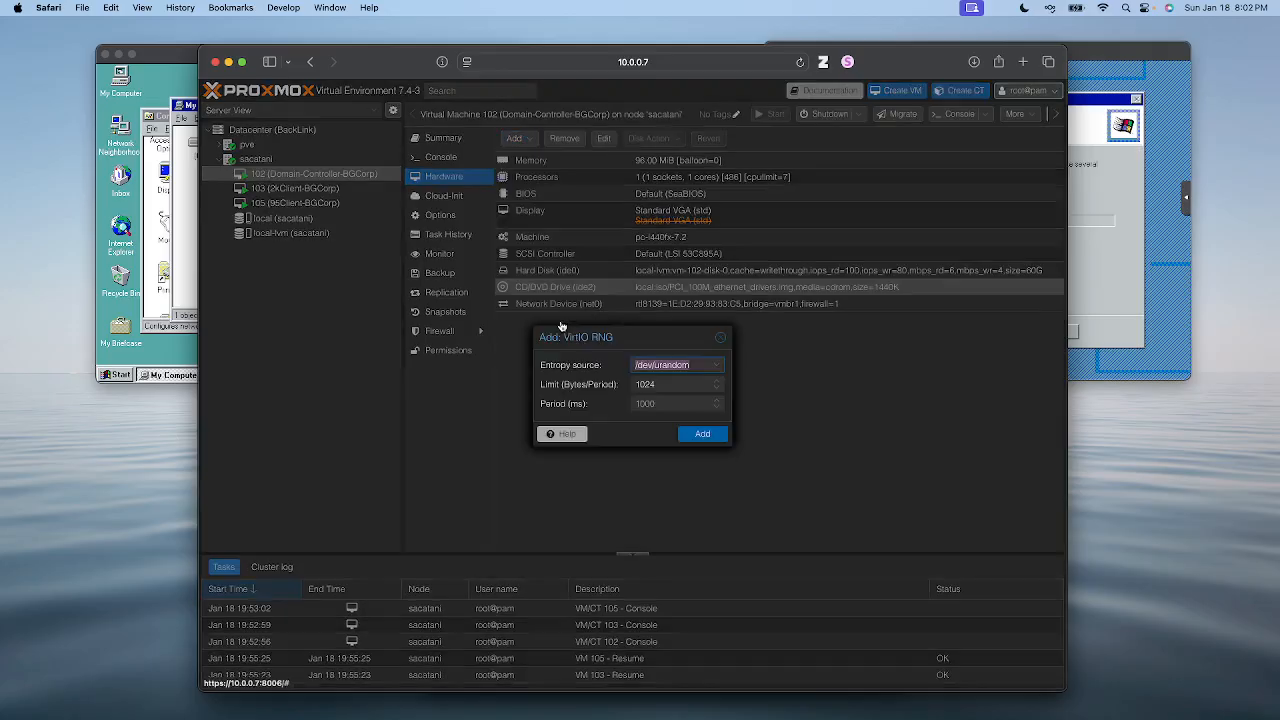
{"action": "left_click", "coordinate": [720, 342]}
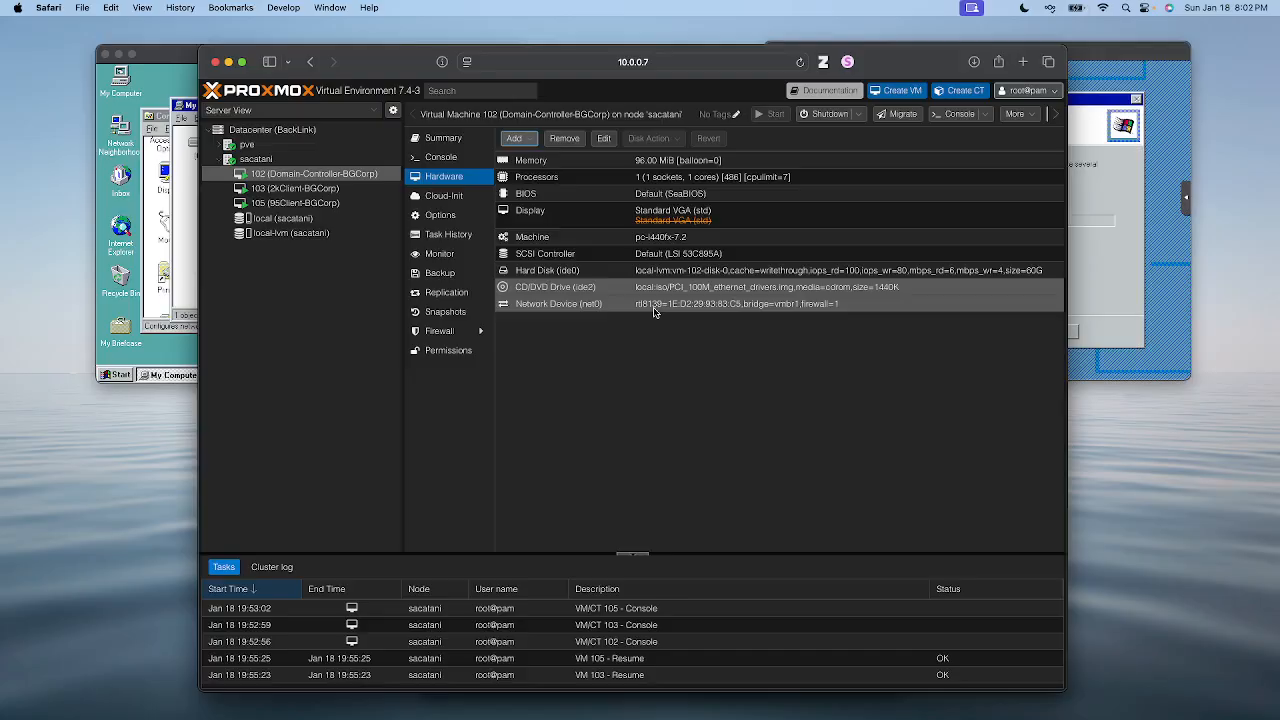
Step: In a new Safari tab, search for 'rtl8193 driver for NT 4.0'
{"action": "key", "text": "super+t"}
{"action": "type", "text": "r"}
{"action": "type", "text": "l8193"}
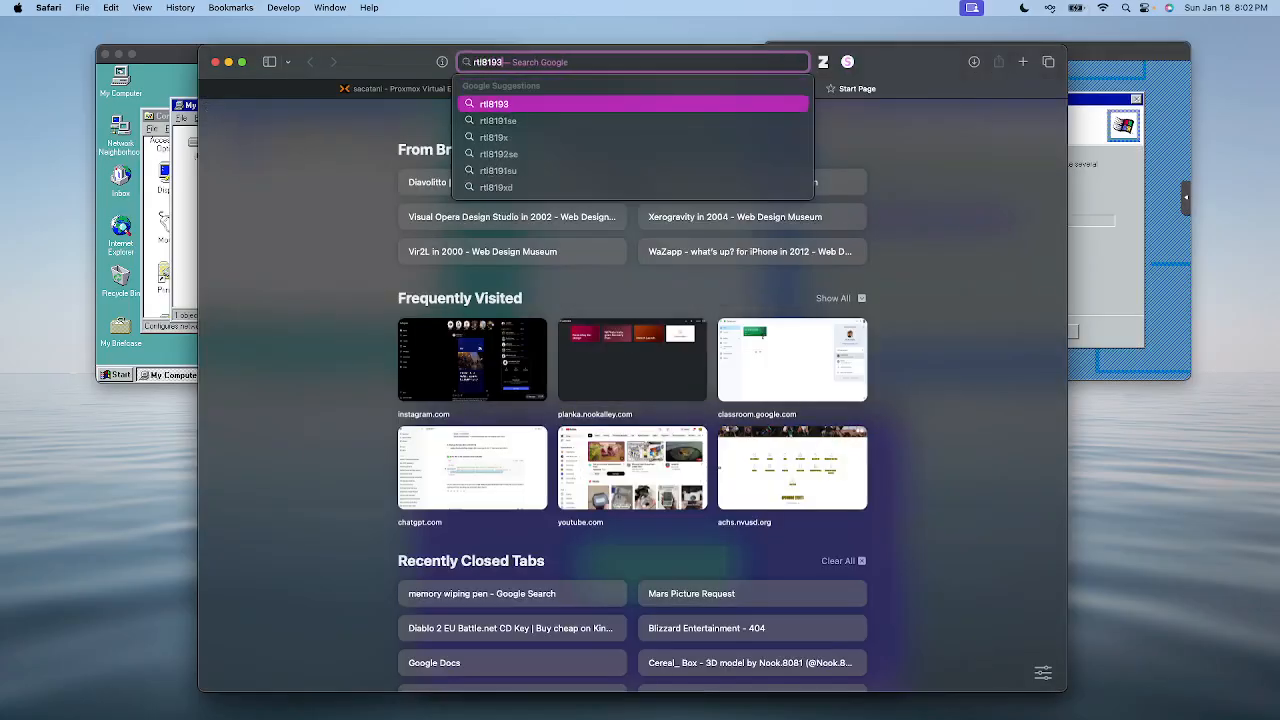
{"action": "type", "text": " driver for"}
{"action": "type", "text": " NT 4.0"}
Step: Search for the rtl8193 NT 4.0 driver, review The Retro Web's RTL8139 driver page, then return to the results
{"action": "key", "text": "Return"}
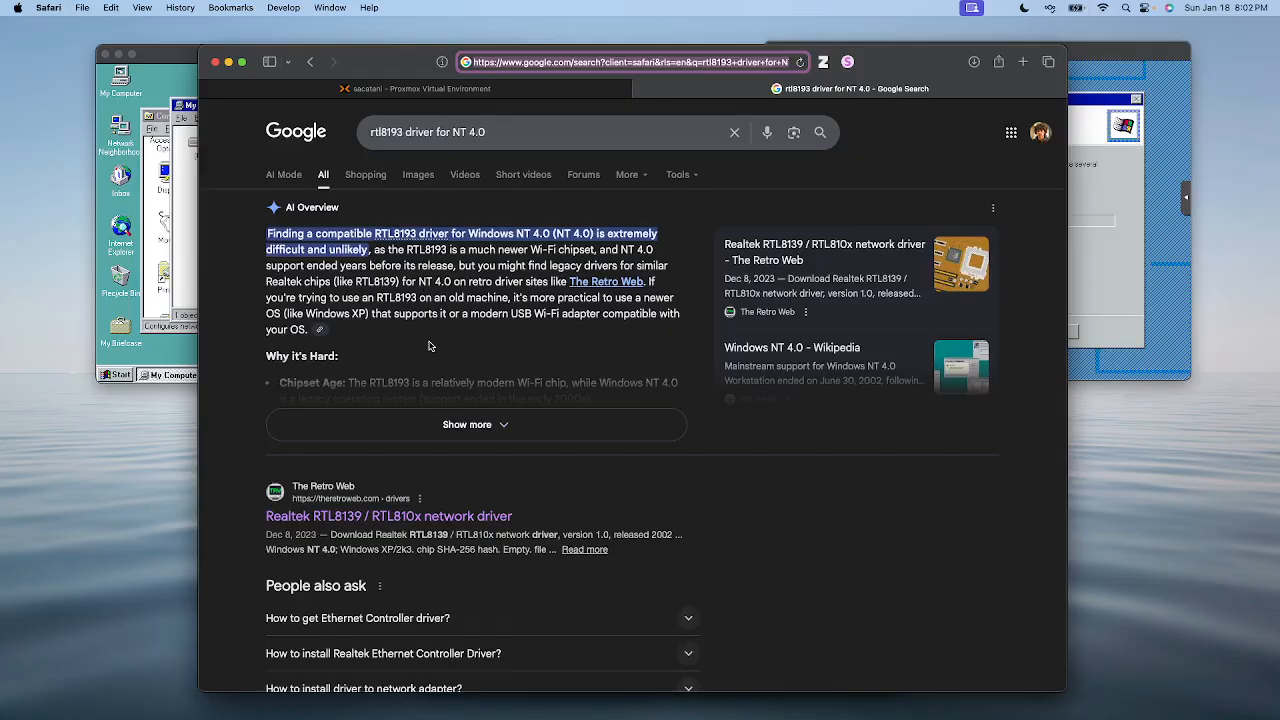
{"action": "scroll", "coordinate": [430, 346], "scroll_direction": "down", "scroll_amount": 5}
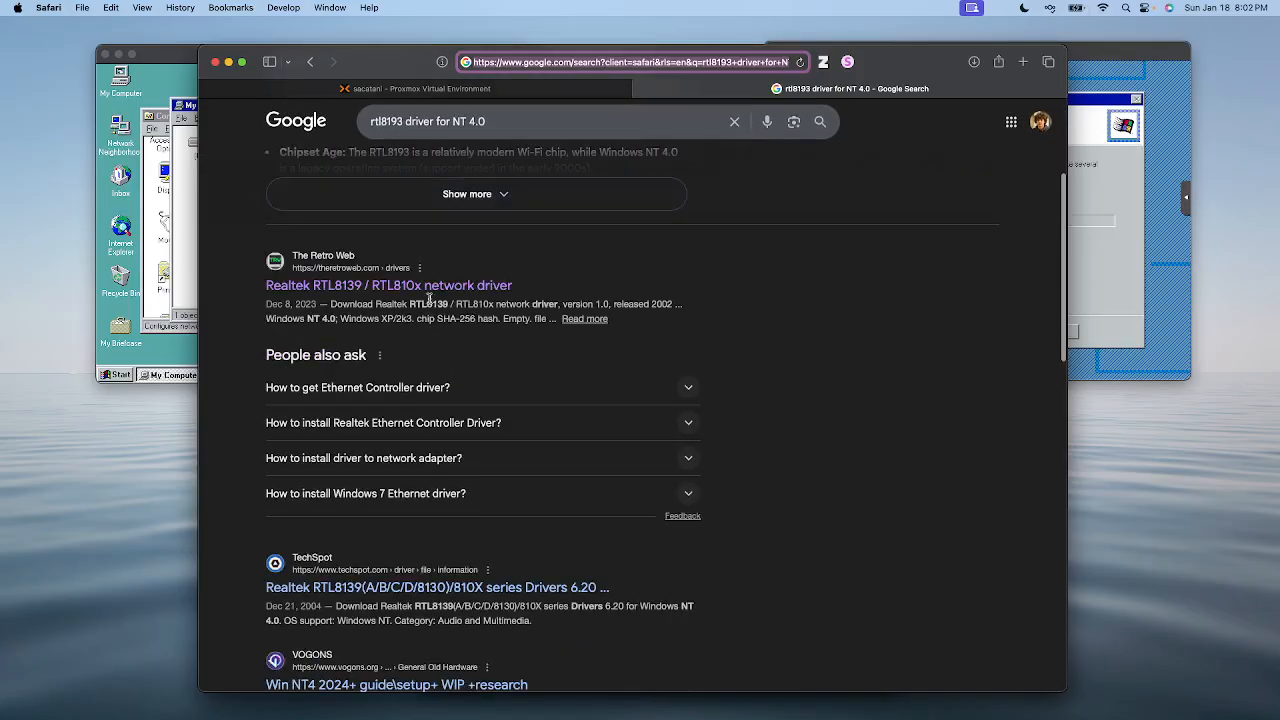
{"action": "left_click", "coordinate": [430, 286]}
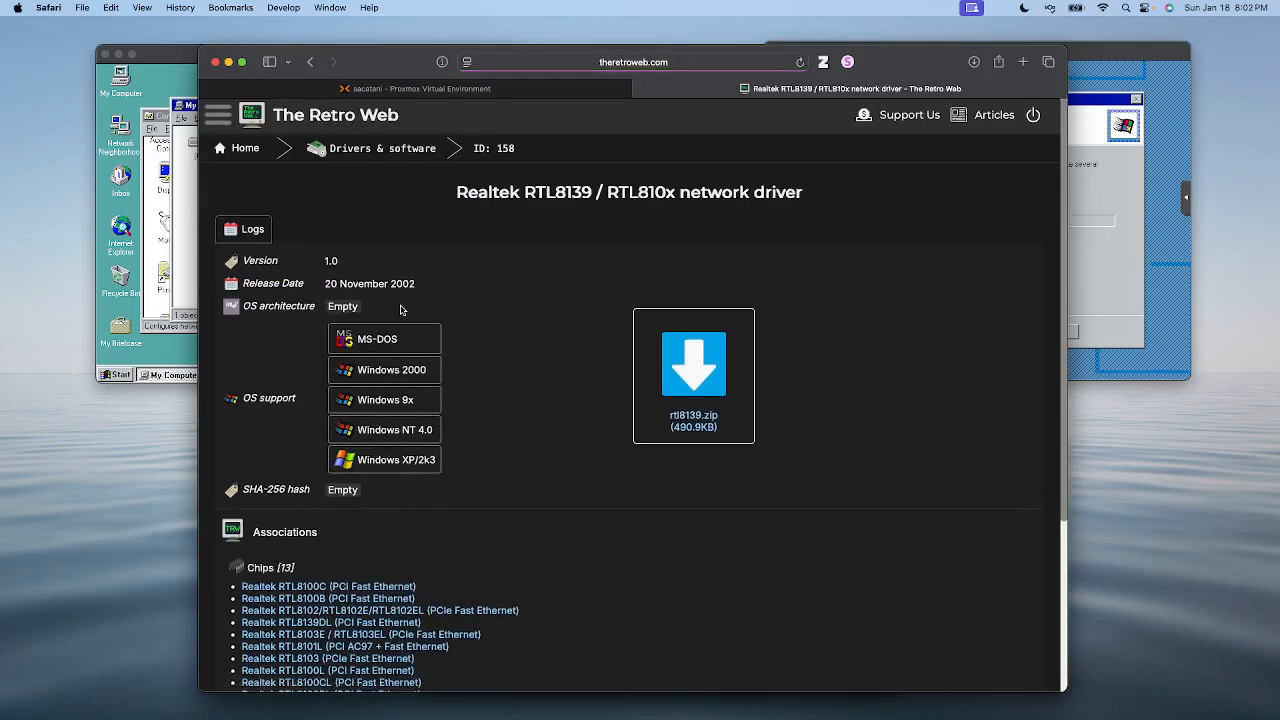
{"action": "scroll", "coordinate": [505, 340], "scroll_direction": "down", "scroll_amount": 3}
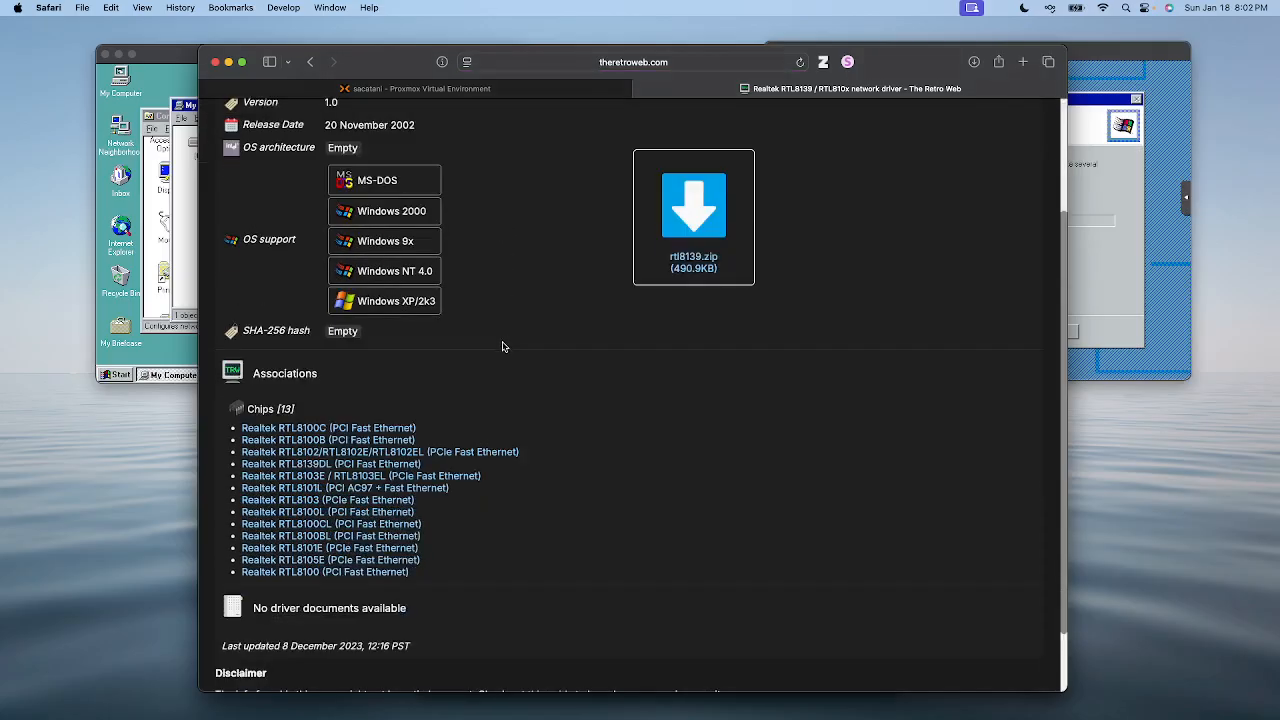
{"action": "scroll", "coordinate": [503, 347], "scroll_direction": "down", "scroll_amount": 2}
{"action": "scroll", "coordinate": [503, 347], "scroll_direction": "up", "scroll_amount": 5}
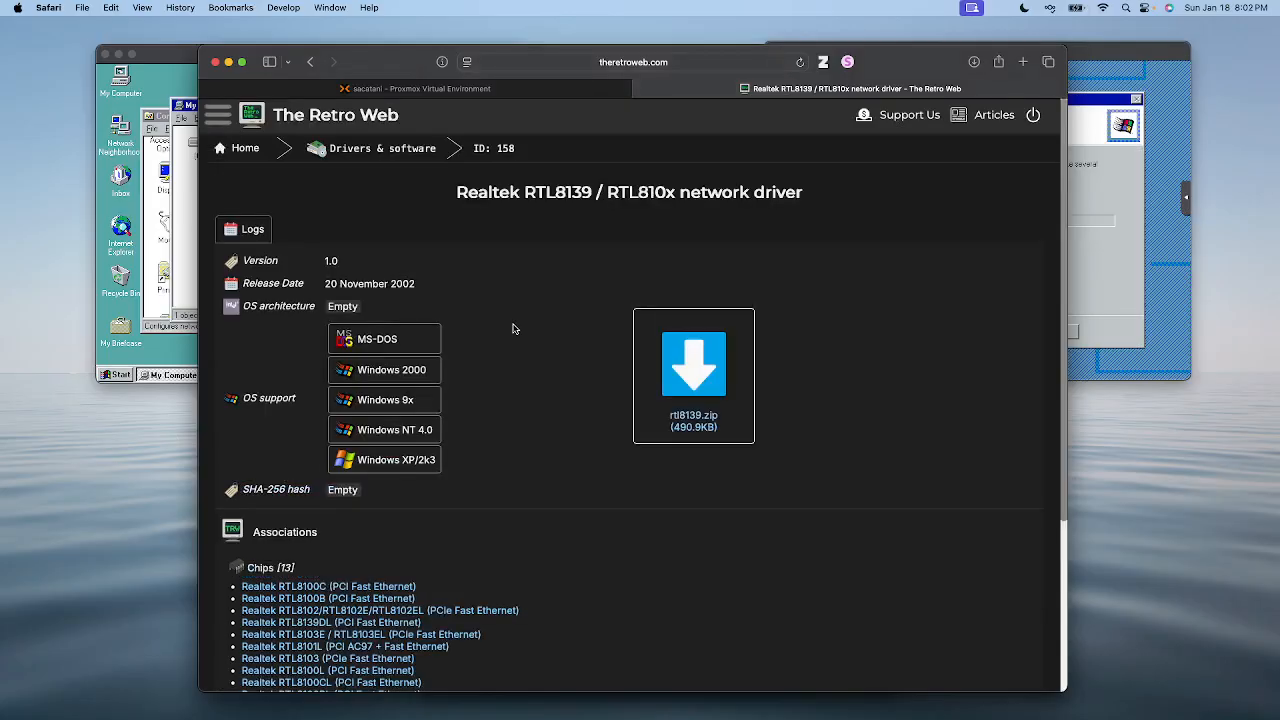
{"action": "left_click", "coordinate": [310, 63]}
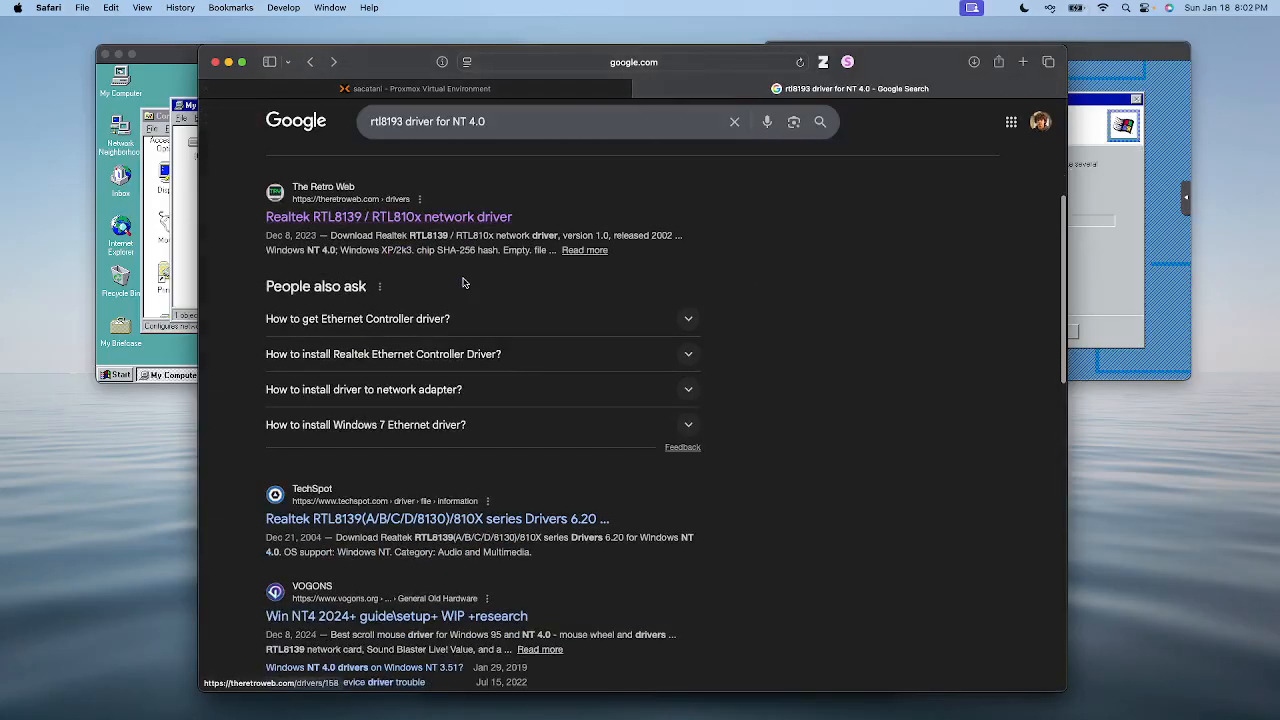
Step: Add 'iso' to the driver search query and run the search again
{"action": "scroll", "coordinate": [463, 290], "scroll_direction": "down", "scroll_amount": 2}
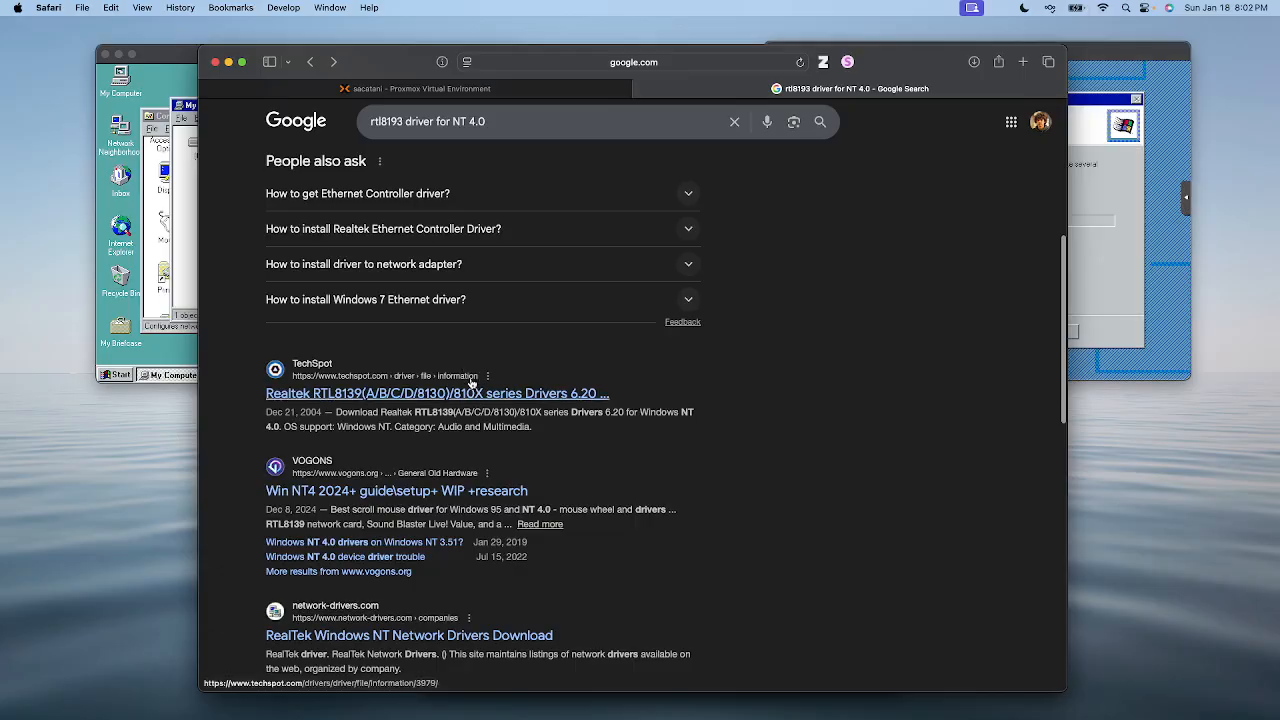
{"action": "scroll", "coordinate": [480, 396], "scroll_direction": "down", "scroll_amount": 1}
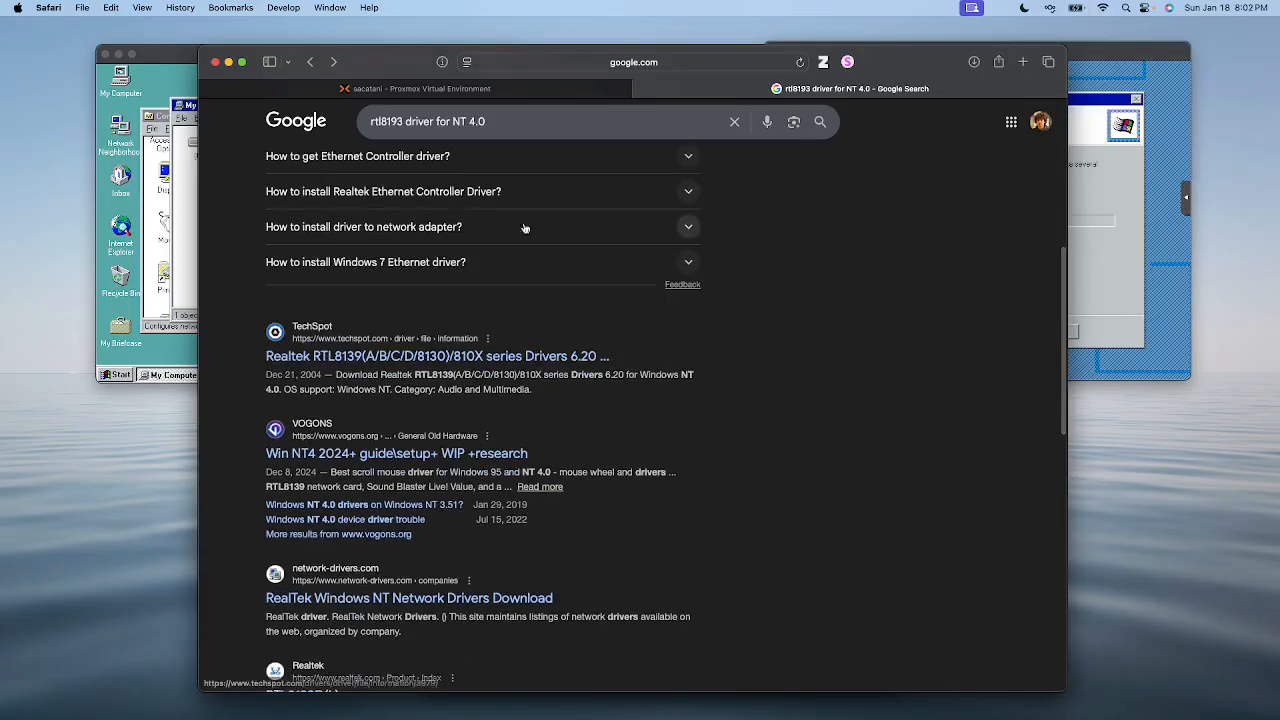
{"action": "left_click", "coordinate": [570, 128]}
{"action": "type", "text": "iso"}
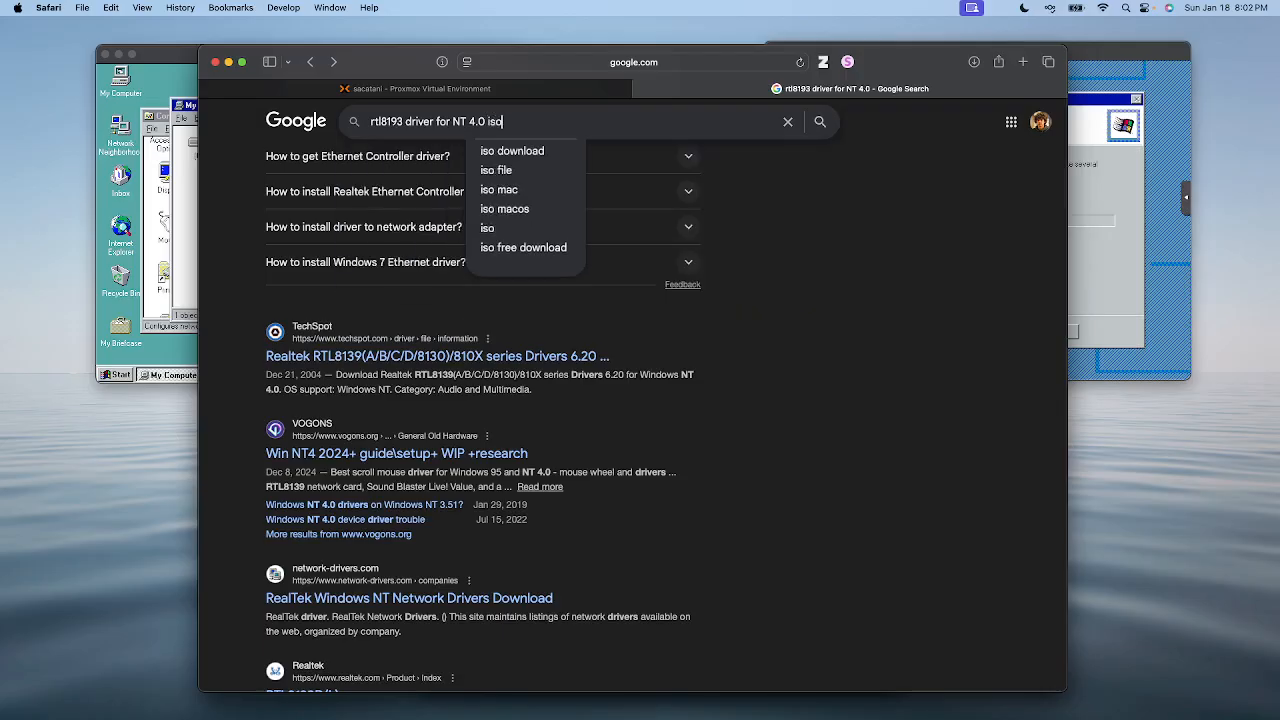
{"action": "key", "text": "Return"}
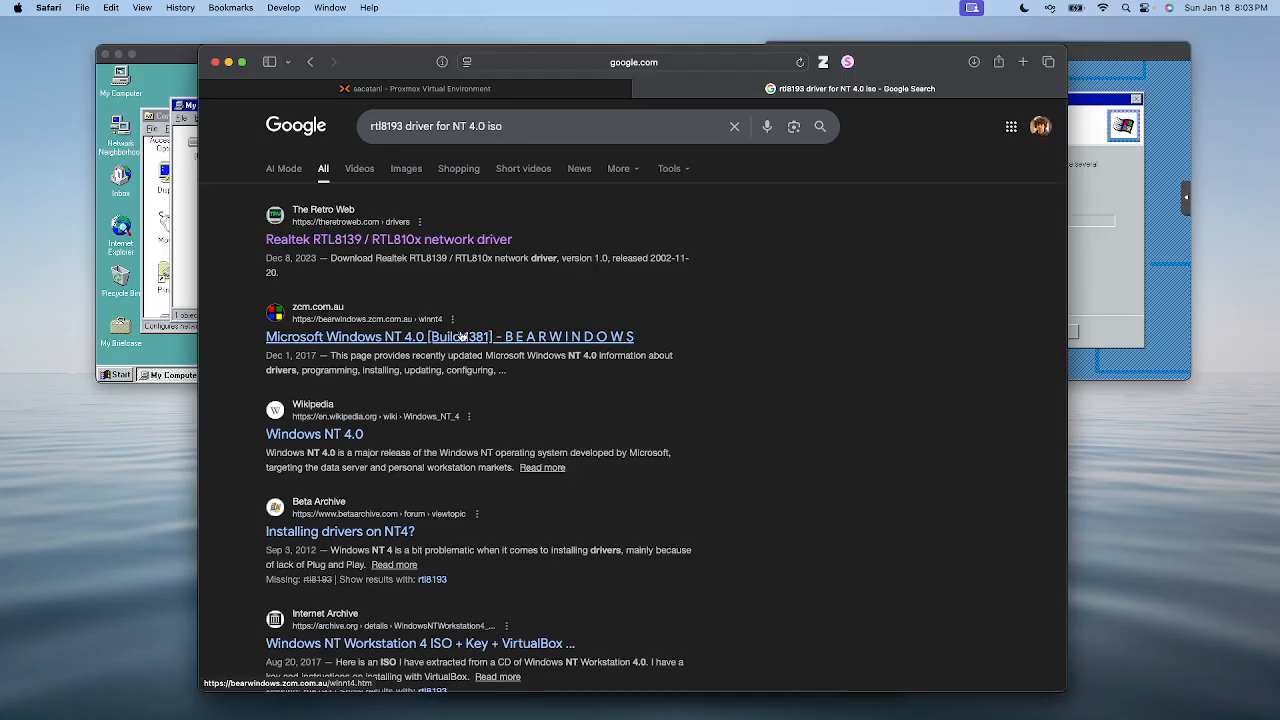
{"action": "scroll", "coordinate": [344, 444], "scroll_direction": "down", "scroll_amount": 3}
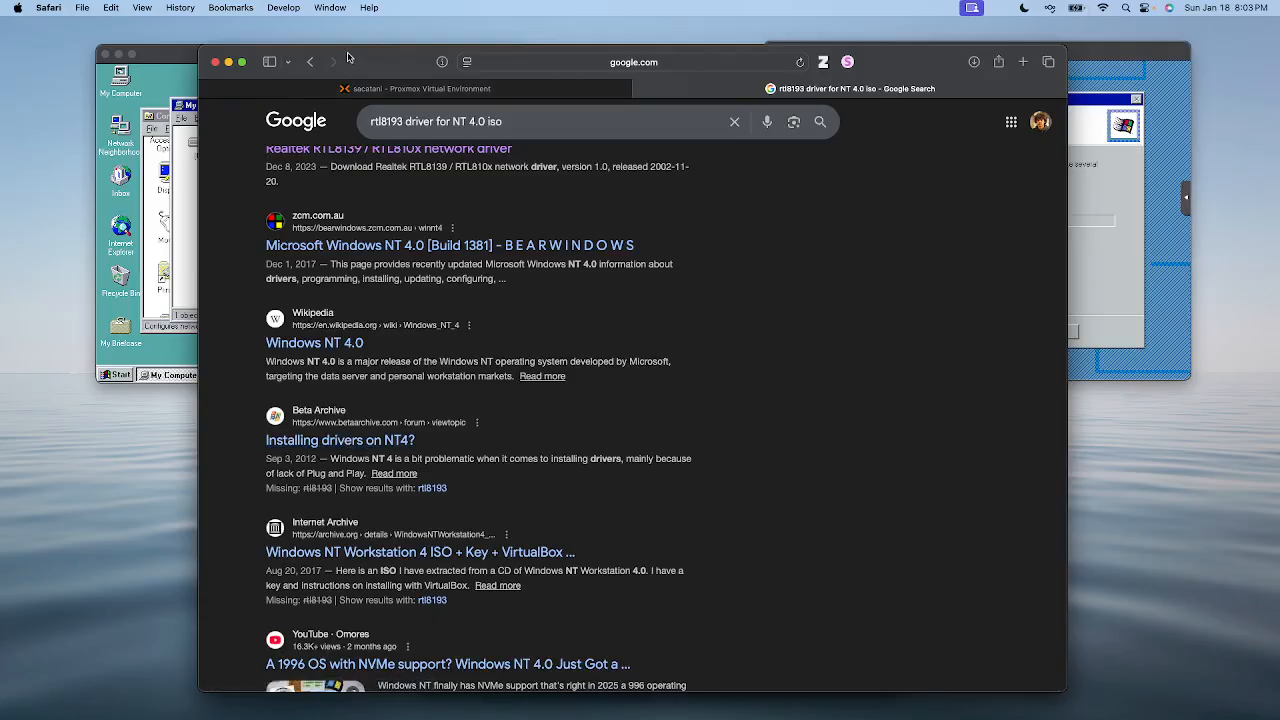
Step: Go back and open Network-Drivers.com's RealTek Windows NT drivers list, then return to the Proxmox tab
{"action": "left_click", "coordinate": [310, 62]}
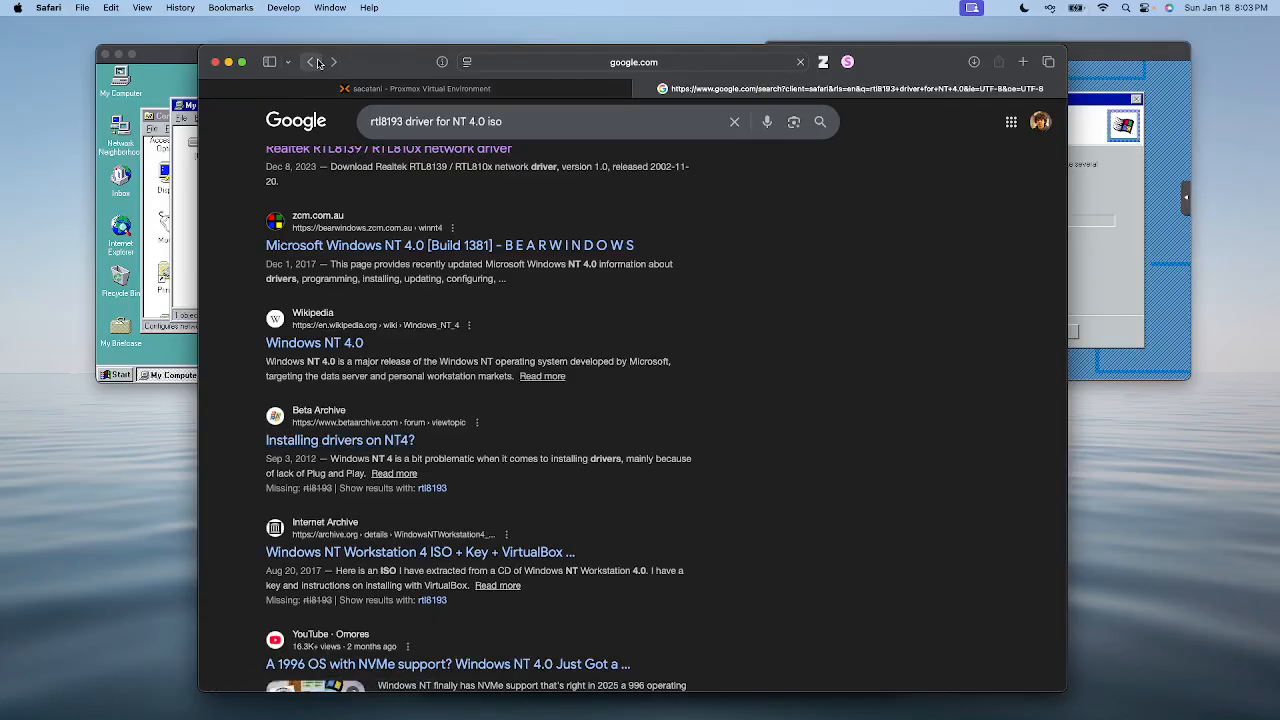
{"action": "scroll", "coordinate": [396, 388], "scroll_direction": "down", "scroll_amount": 3}
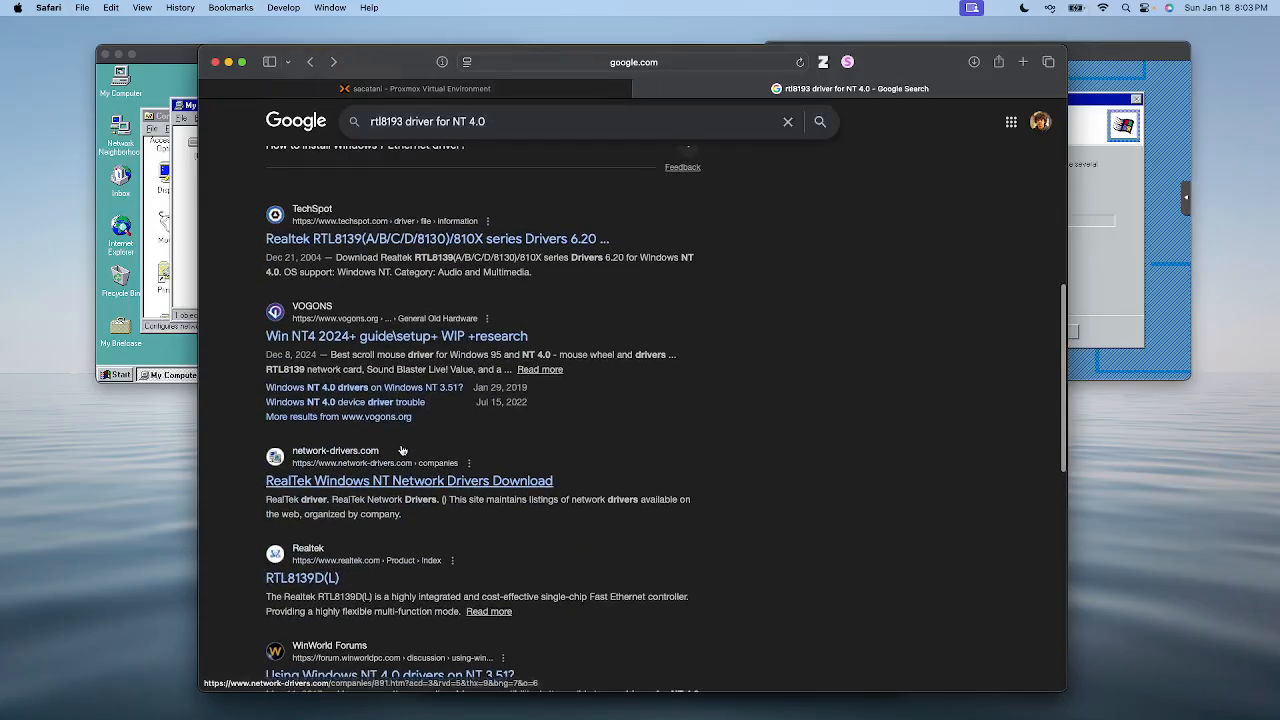
{"action": "left_click", "coordinate": [395, 482]}
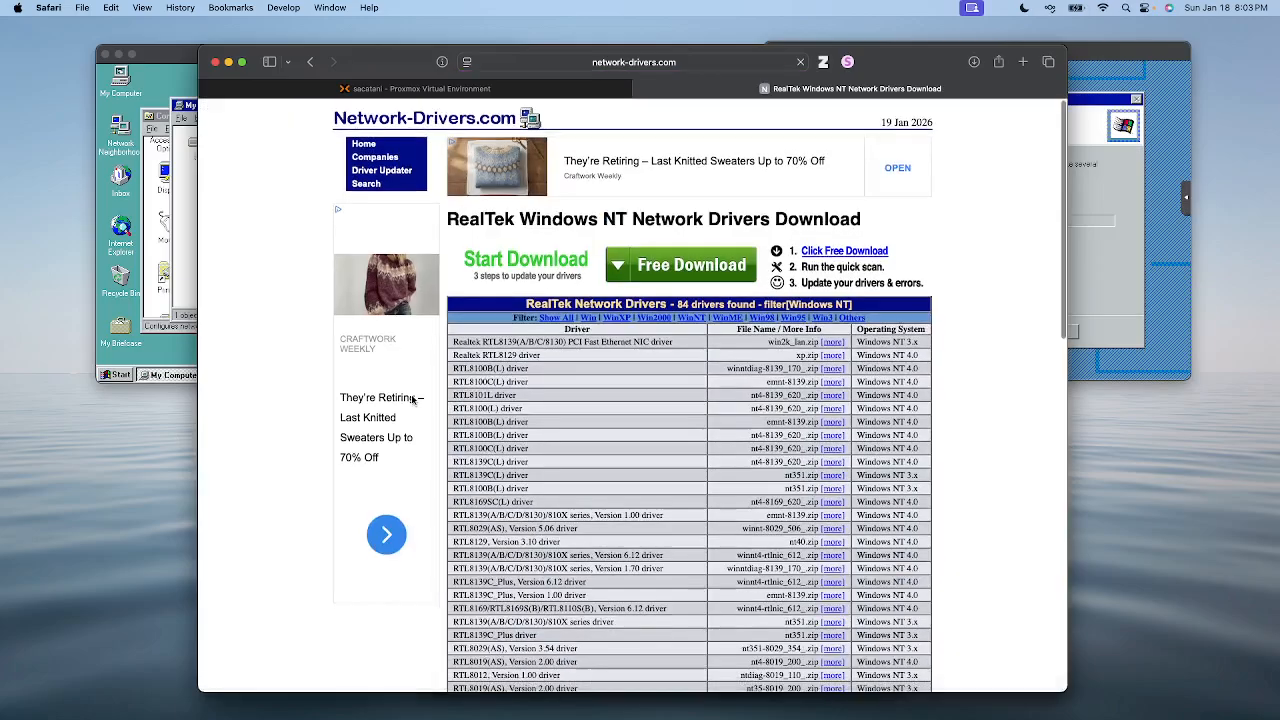
{"action": "scroll", "coordinate": [477, 372], "scroll_direction": "down", "scroll_amount": 3}
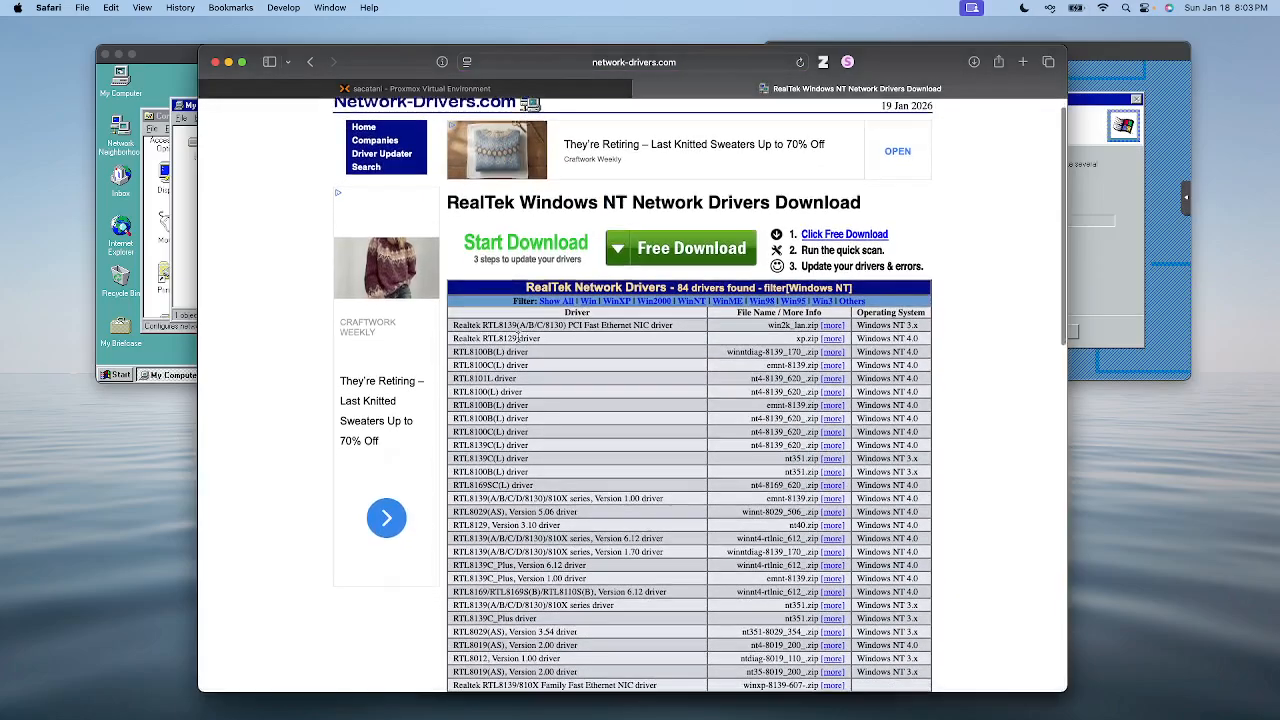
{"action": "scroll", "coordinate": [502, 347], "scroll_direction": "down", "scroll_amount": 3}
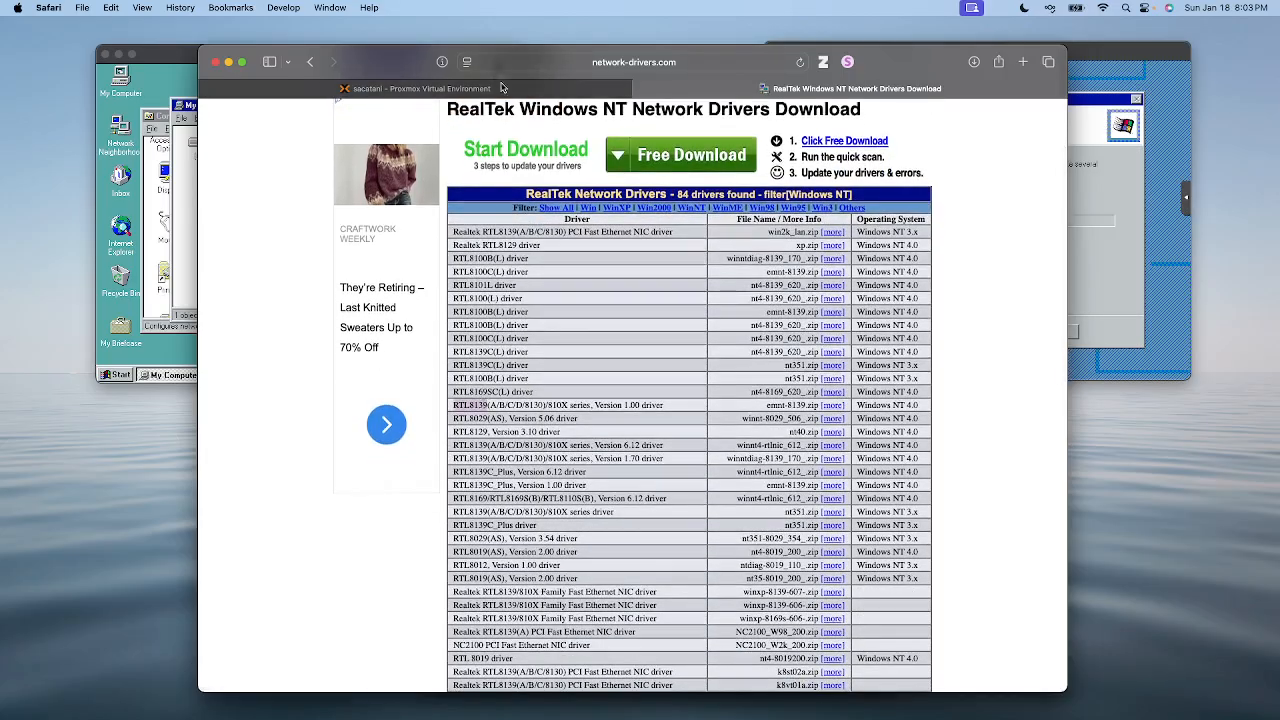
{"action": "left_click", "coordinate": [470, 88]}
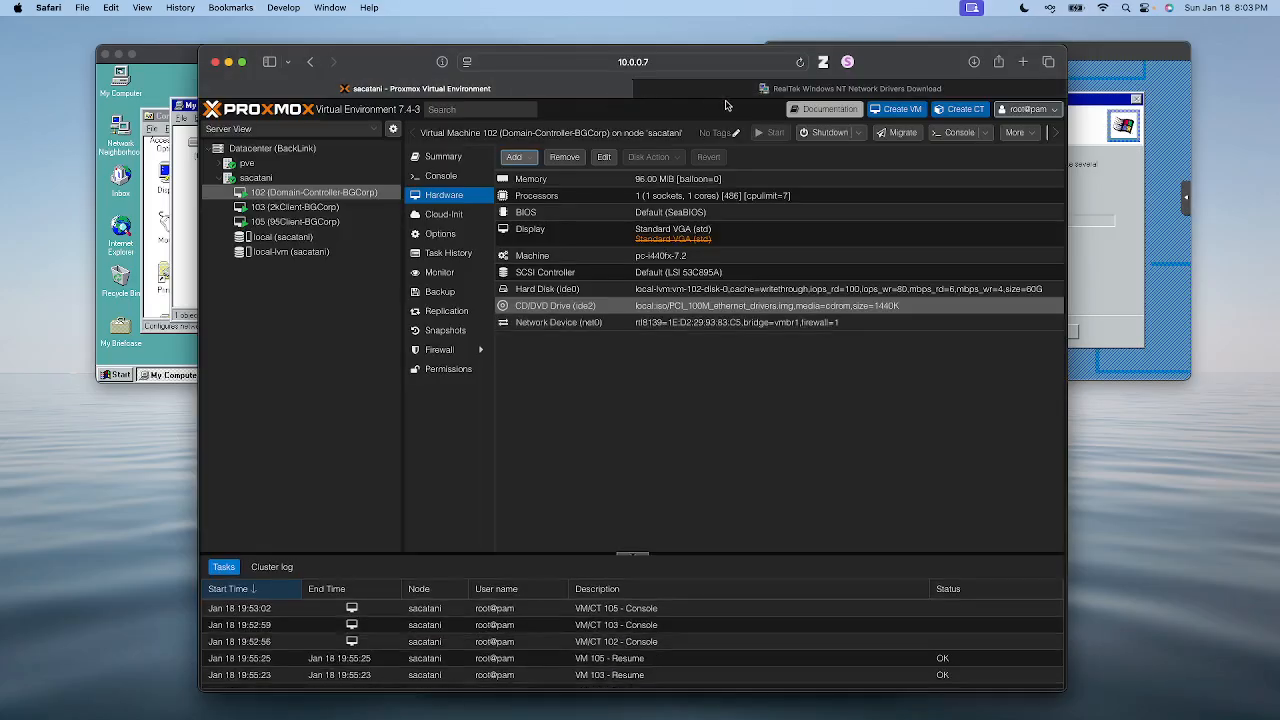
Step: Download the RTL8139 Version 1.00 driver emnt-8139.zip from Network-Drivers.com and close that tab
{"action": "left_click", "coordinate": [728, 90]}
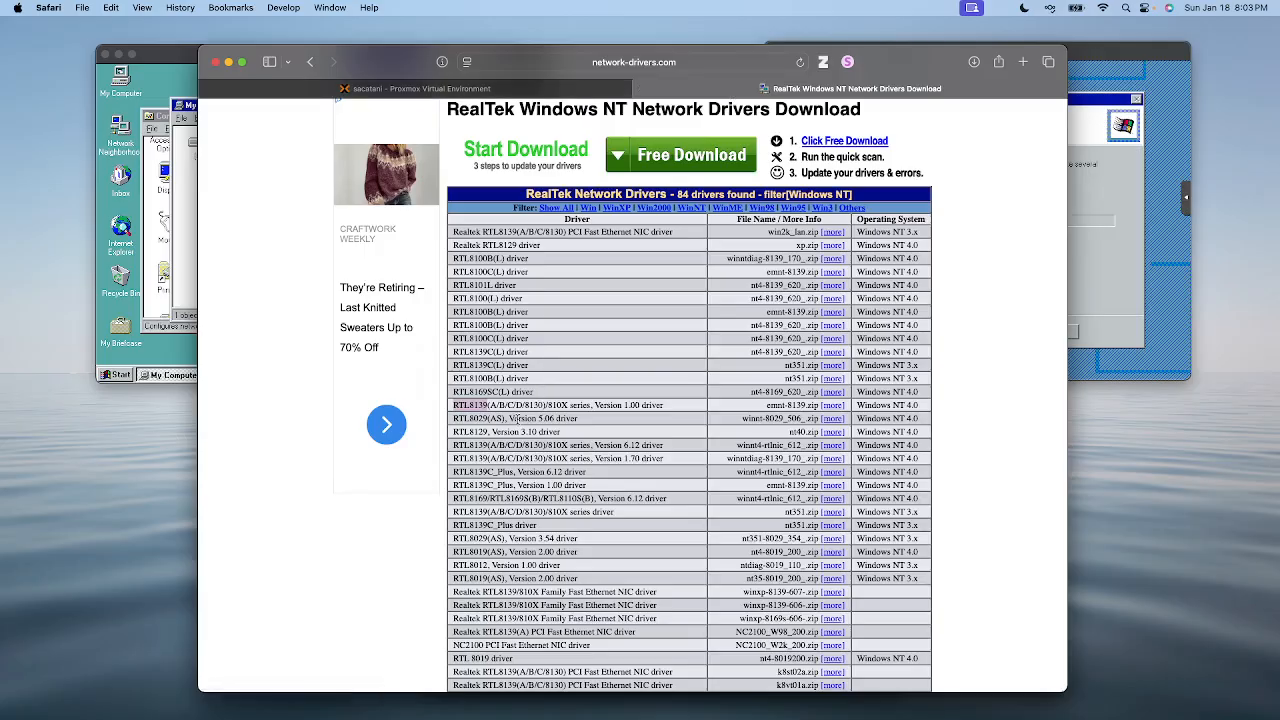
{"action": "left_click", "coordinate": [829, 411]}
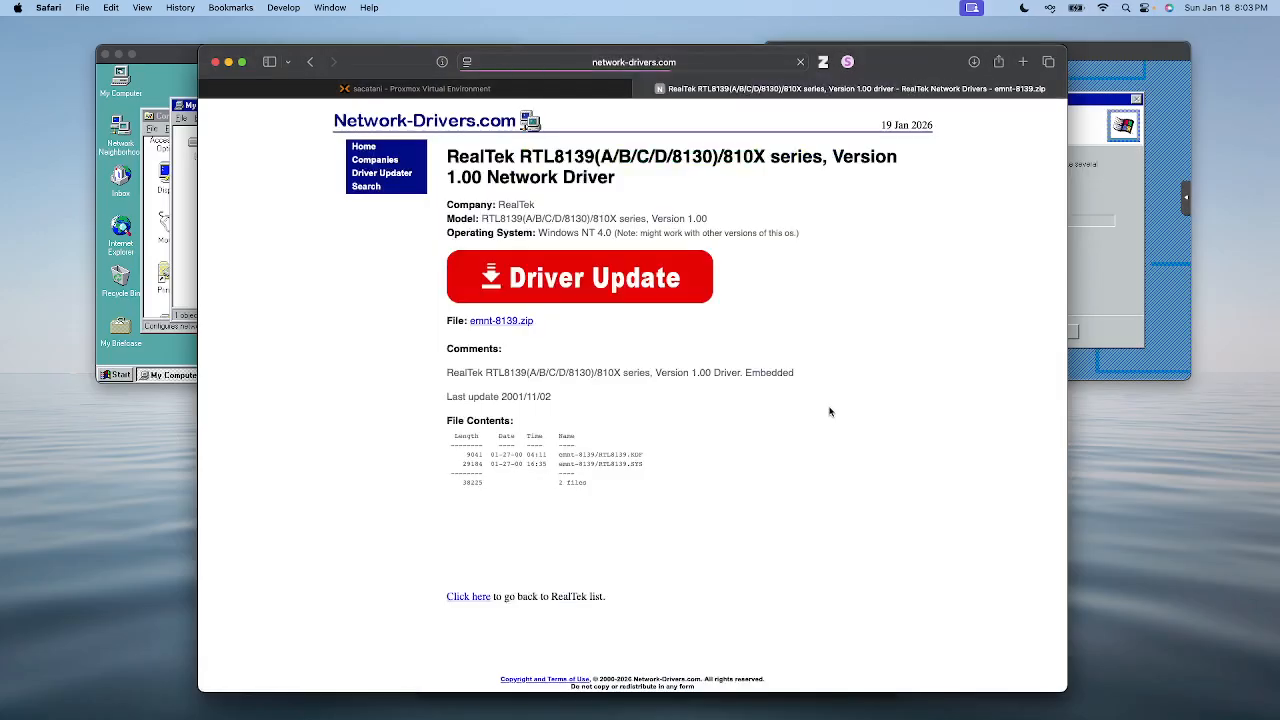
{"action": "left_click", "coordinate": [489, 324]}
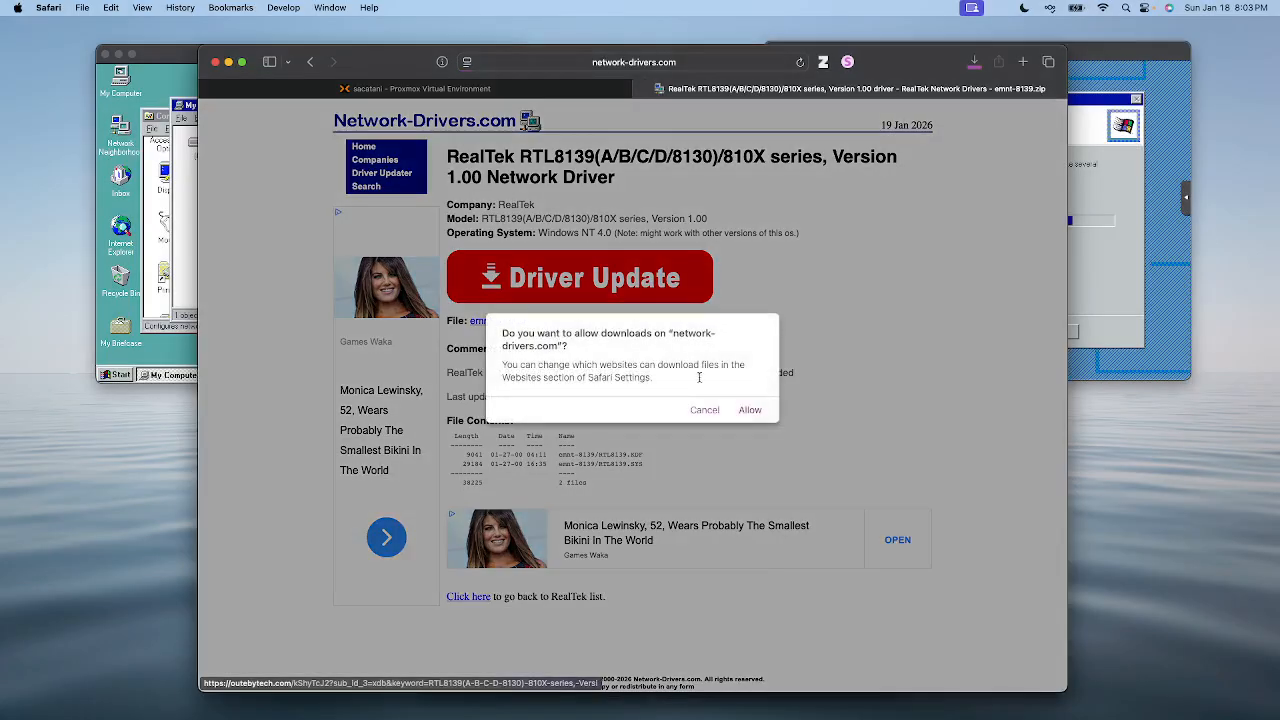
{"action": "left_click", "coordinate": [749, 409]}
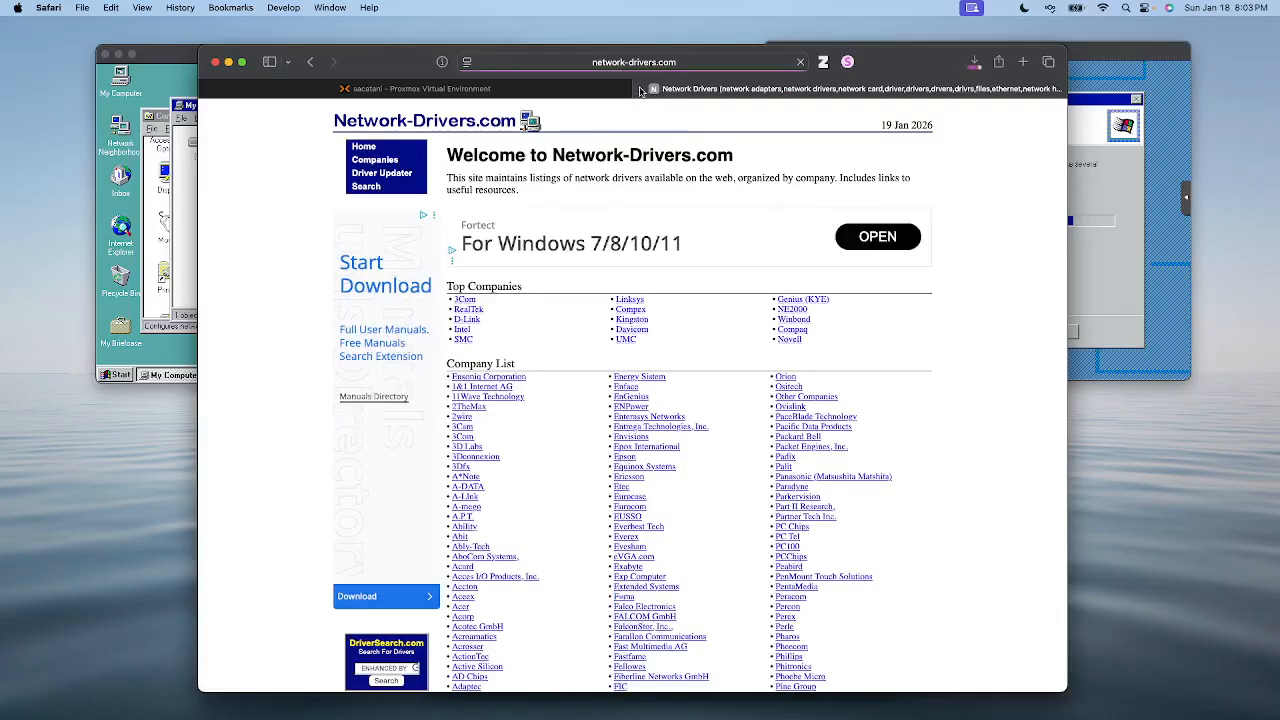
{"action": "left_click", "coordinate": [641, 91]}
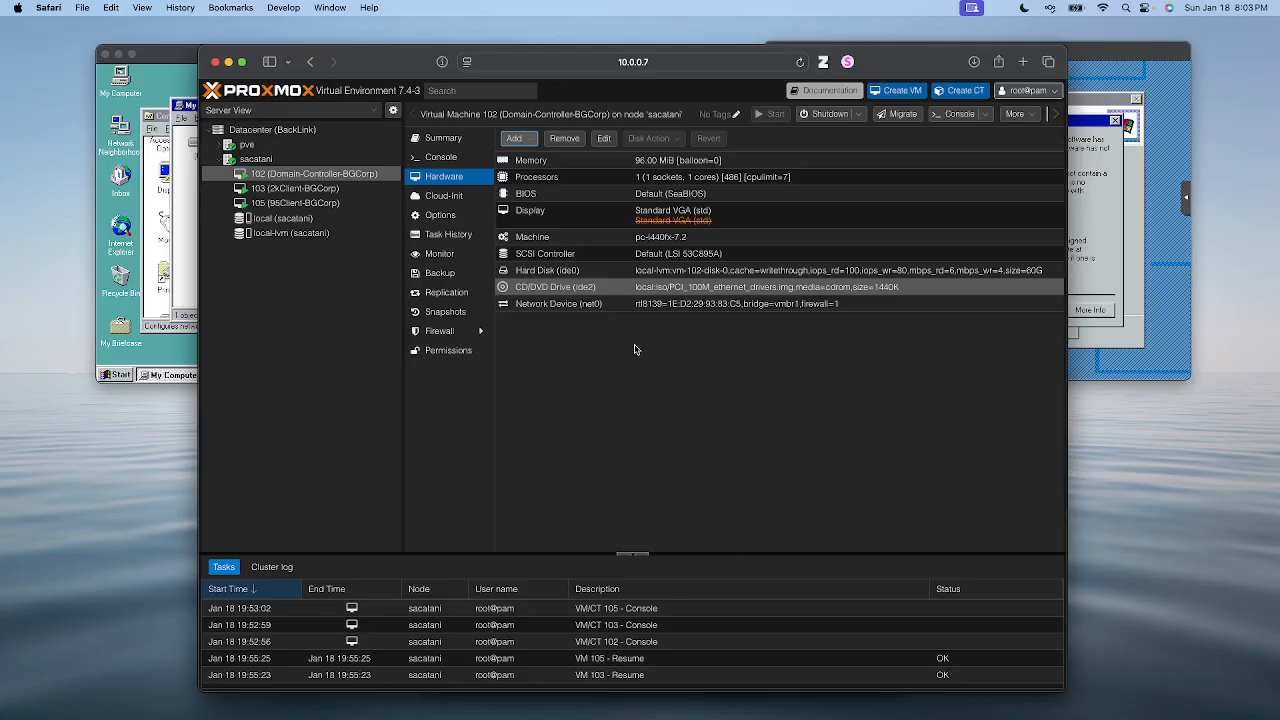
Step: Keep PCI_100M_ethernet_drivers.img in VM 102's CD/DVD drive and show local (sacatani) ISO images
{"action": "double_click", "coordinate": [608, 289]}
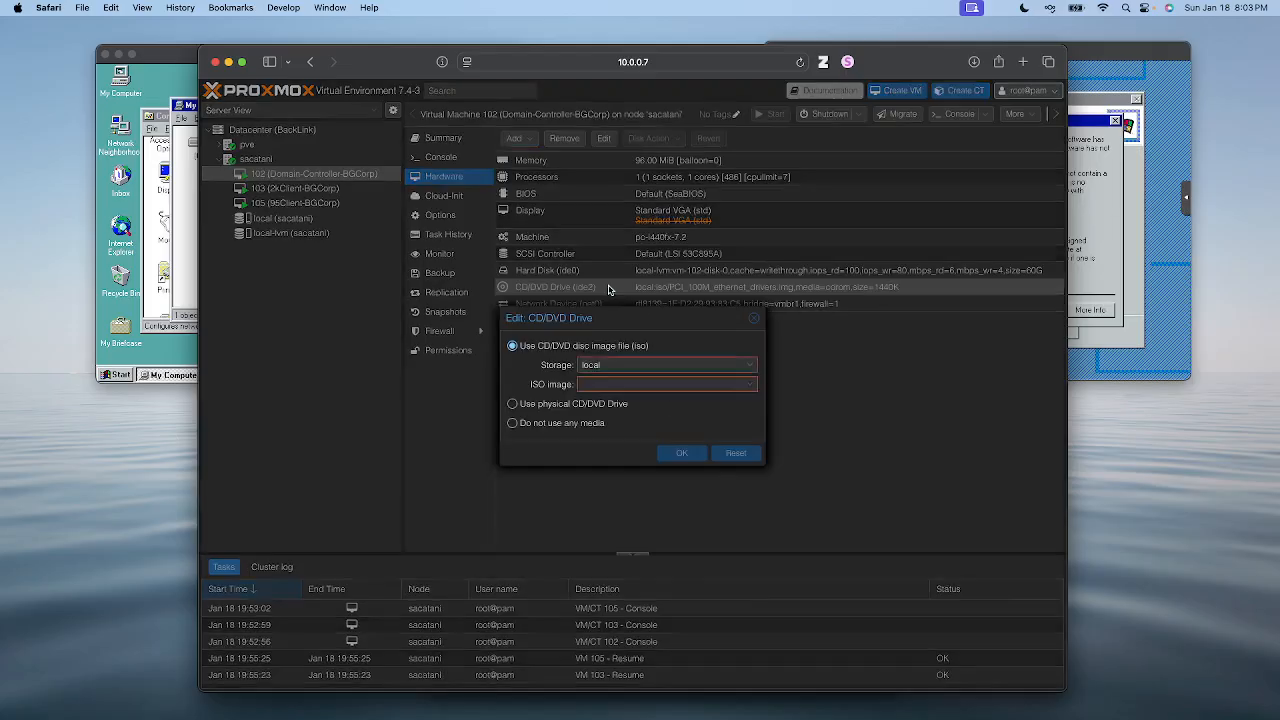
{"action": "left_click", "coordinate": [646, 384]}
{"action": "scroll", "coordinate": [656, 480], "scroll_direction": "down", "scroll_amount": 1}
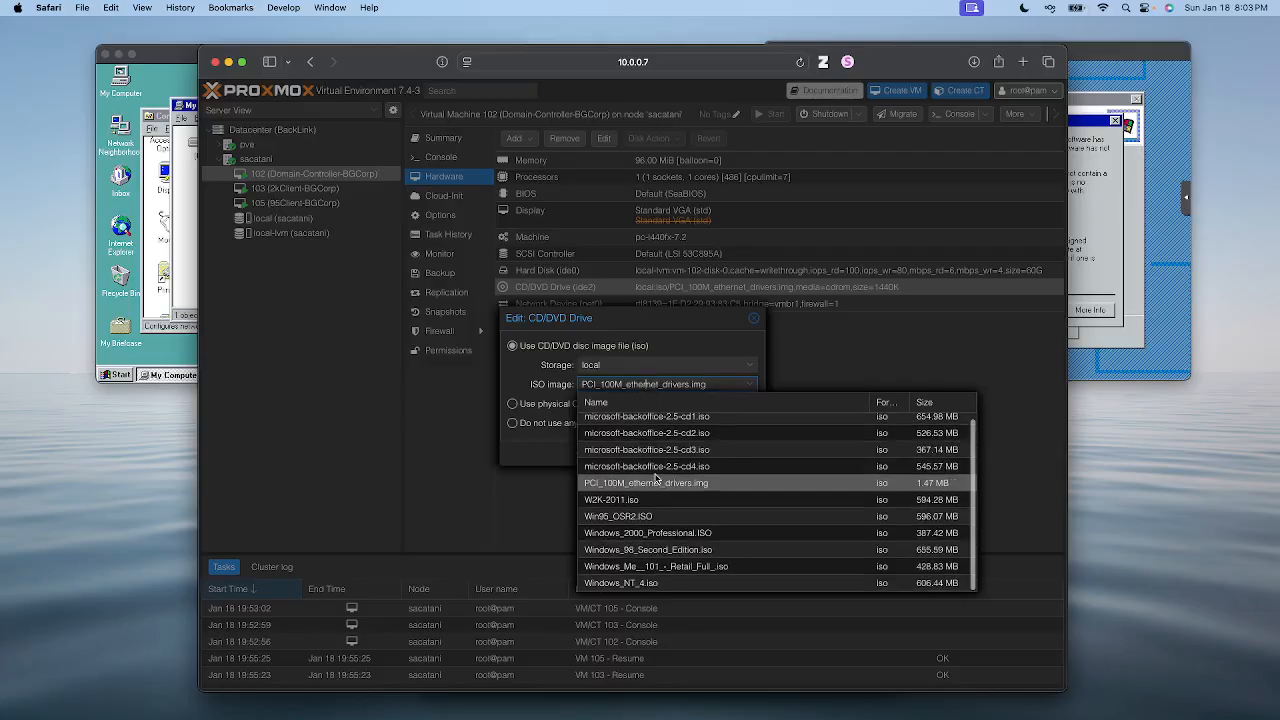
{"action": "left_click", "coordinate": [727, 332]}
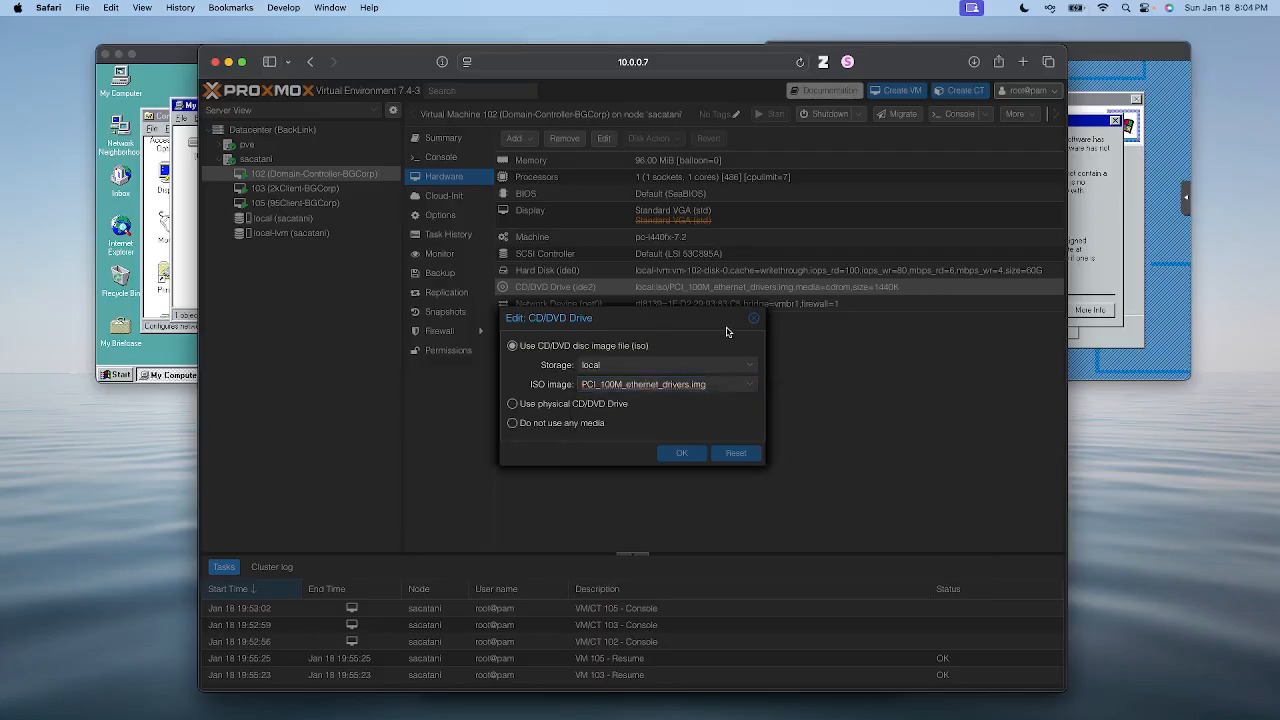
{"action": "left_click", "coordinate": [753, 318]}
{"action": "left_click", "coordinate": [323, 218]}
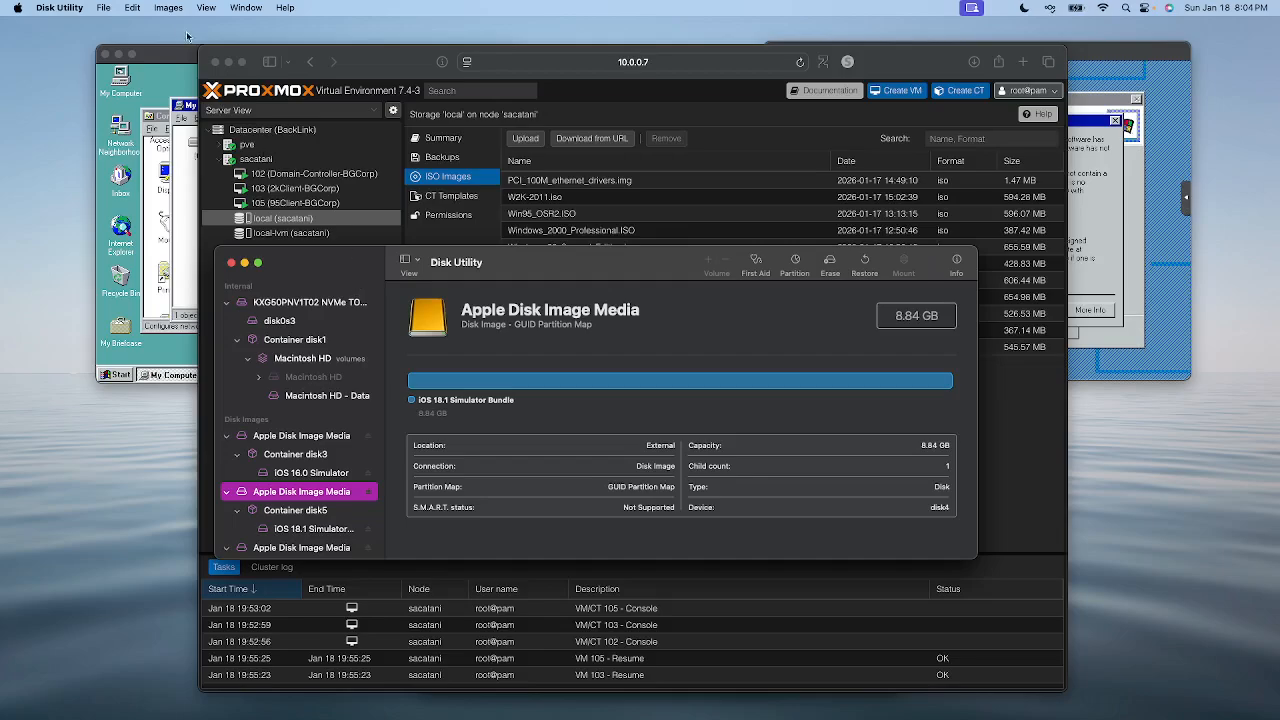
Step: Dismiss the failed eject alerts in Disk Utility and close the open menus
{"action": "left_click", "coordinate": [106, 6]}
{"action": "mouse_move", "coordinate": [190, 27]}
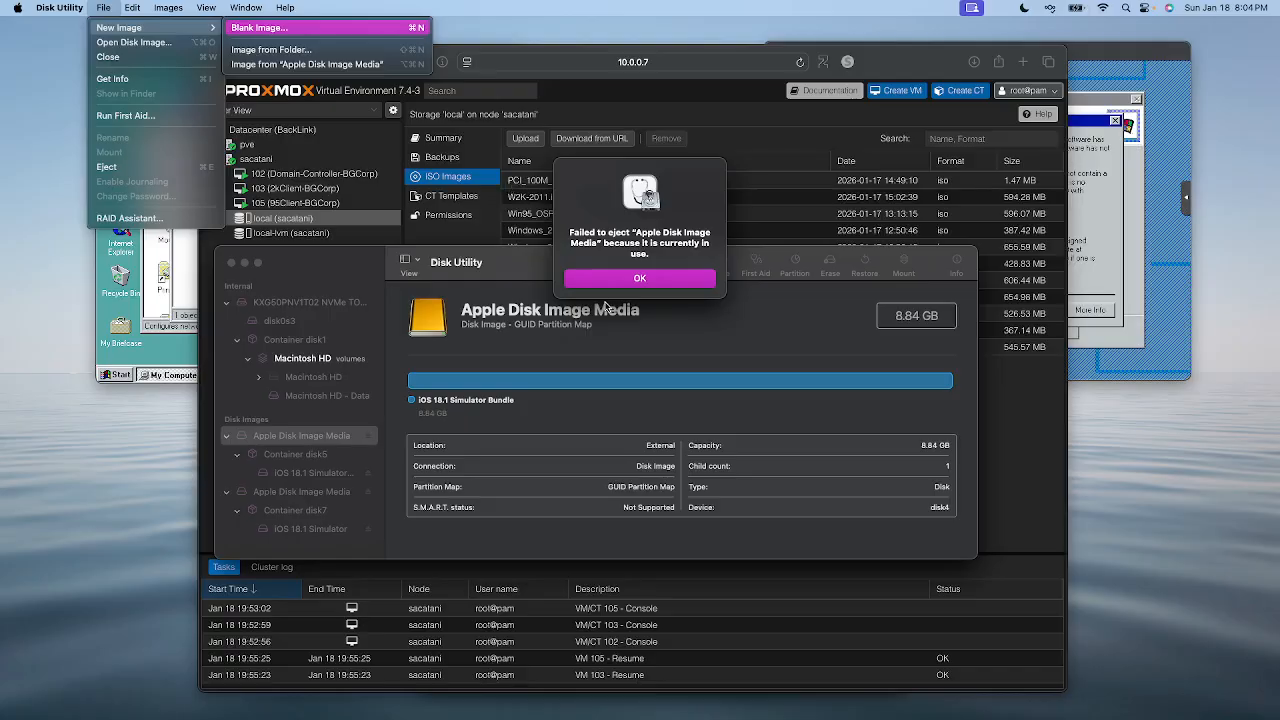
{"action": "left_click", "coordinate": [610, 280]}
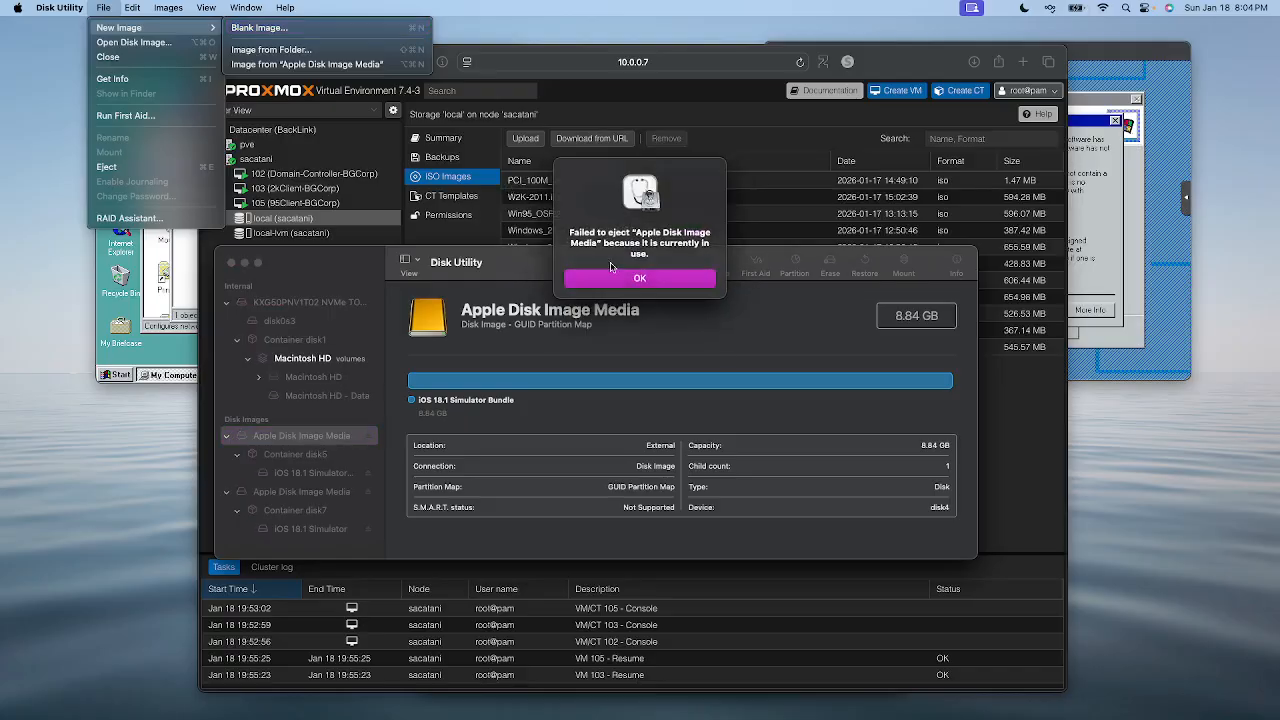
{"action": "left_click", "coordinate": [620, 278]}
{"action": "left_click", "coordinate": [369, 442]}
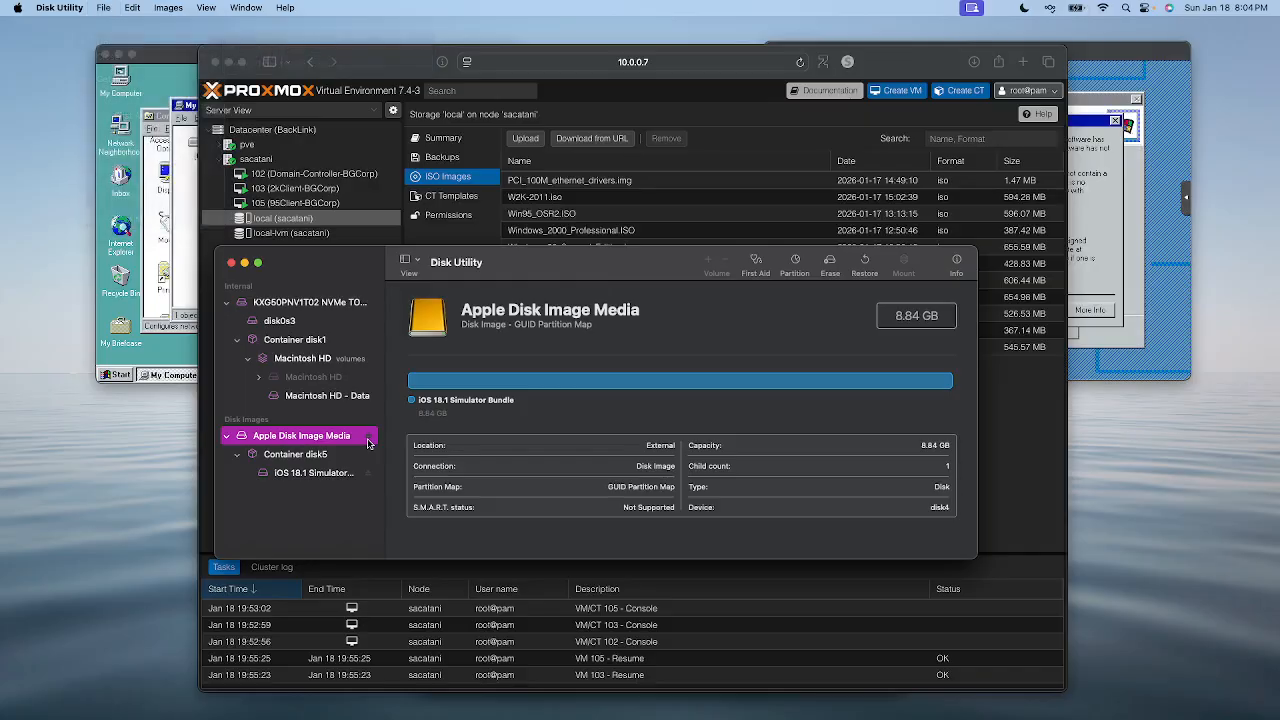
Step: Set up a blank image: MS-DOS (FAT), CD/DVD partitions, DVD/CD master format, 2.5 GB size
{"action": "left_click", "coordinate": [80, 7]}
{"action": "mouse_move", "coordinate": [103, 7]}
{"action": "mouse_move", "coordinate": [200, 27]}
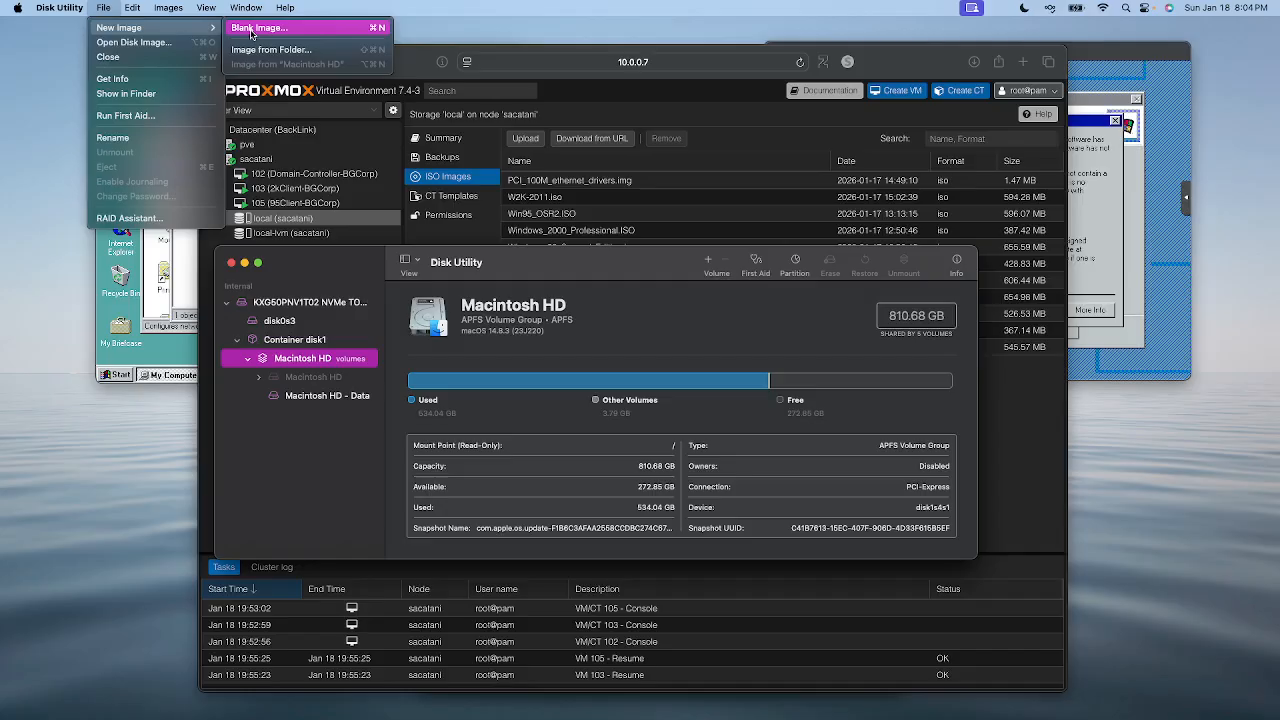
{"action": "left_click", "coordinate": [251, 30]}
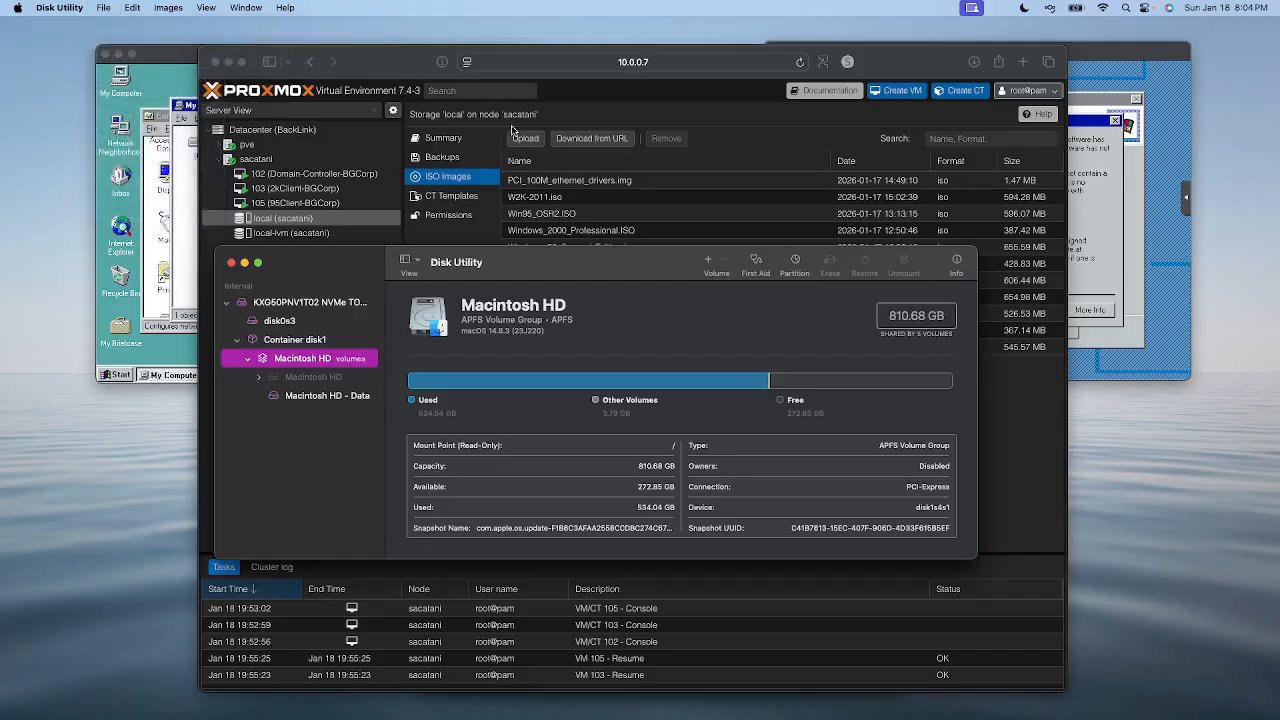
{"action": "left_click", "coordinate": [592, 414]}
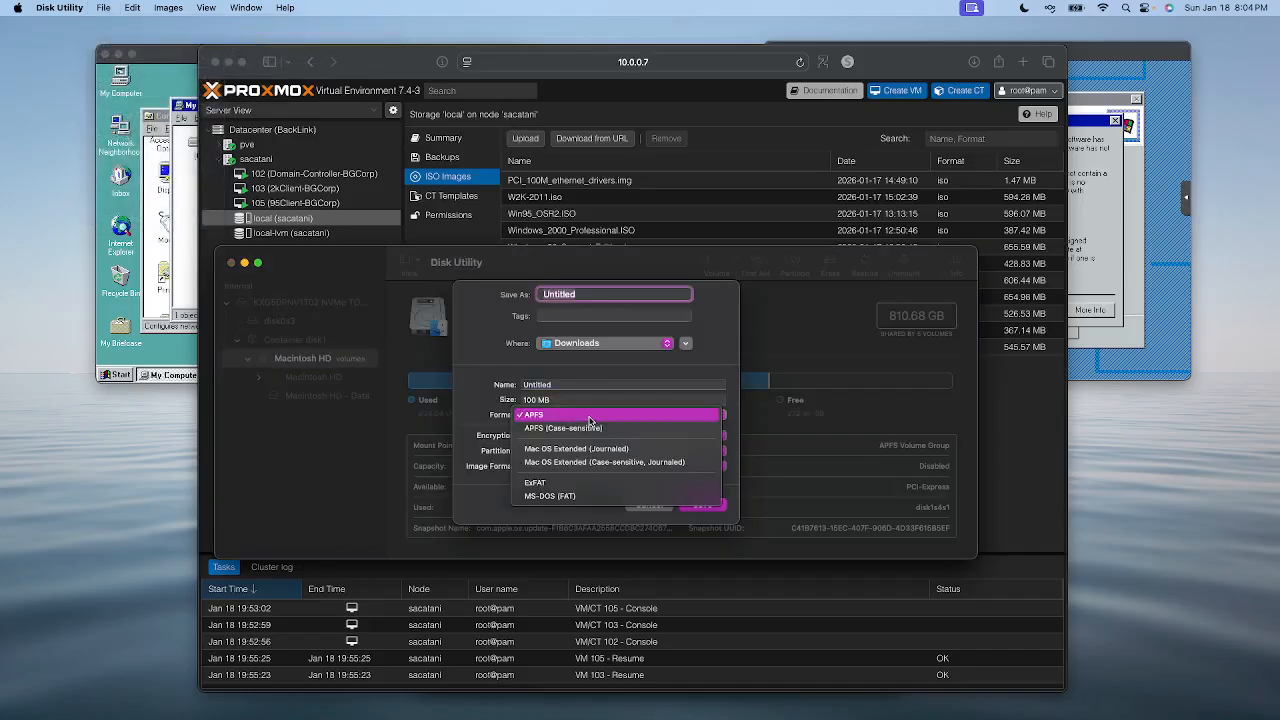
{"action": "left_click", "coordinate": [577, 496]}
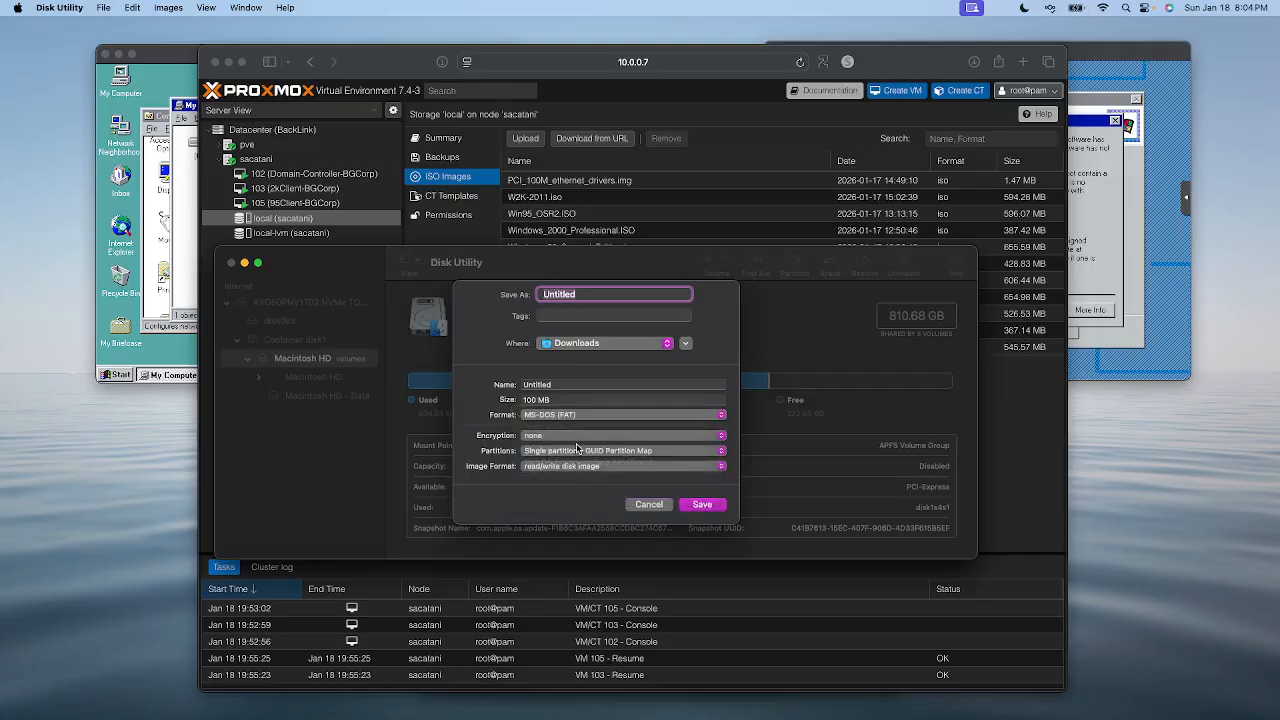
{"action": "left_click", "coordinate": [576, 448]}
{"action": "left_click", "coordinate": [576, 423]}
{"action": "left_click", "coordinate": [576, 467]}
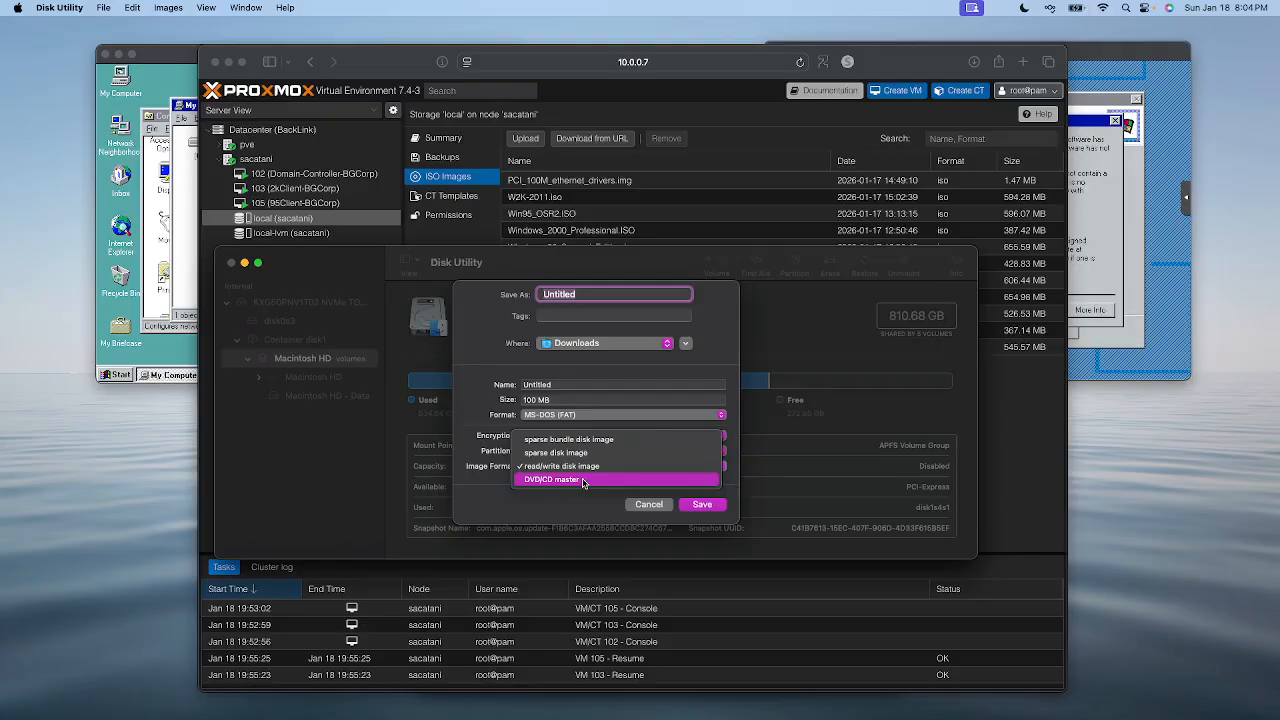
{"action": "left_click", "coordinate": [584, 480]}
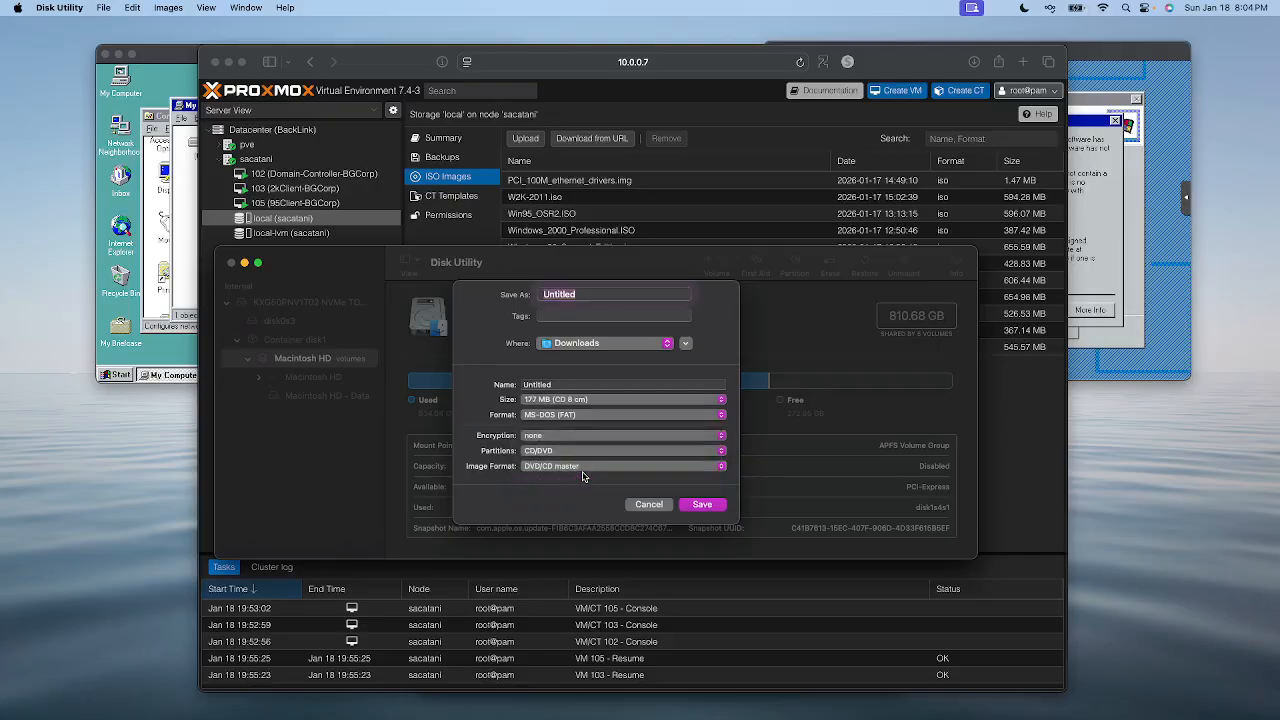
{"action": "left_click", "coordinate": [576, 400]}
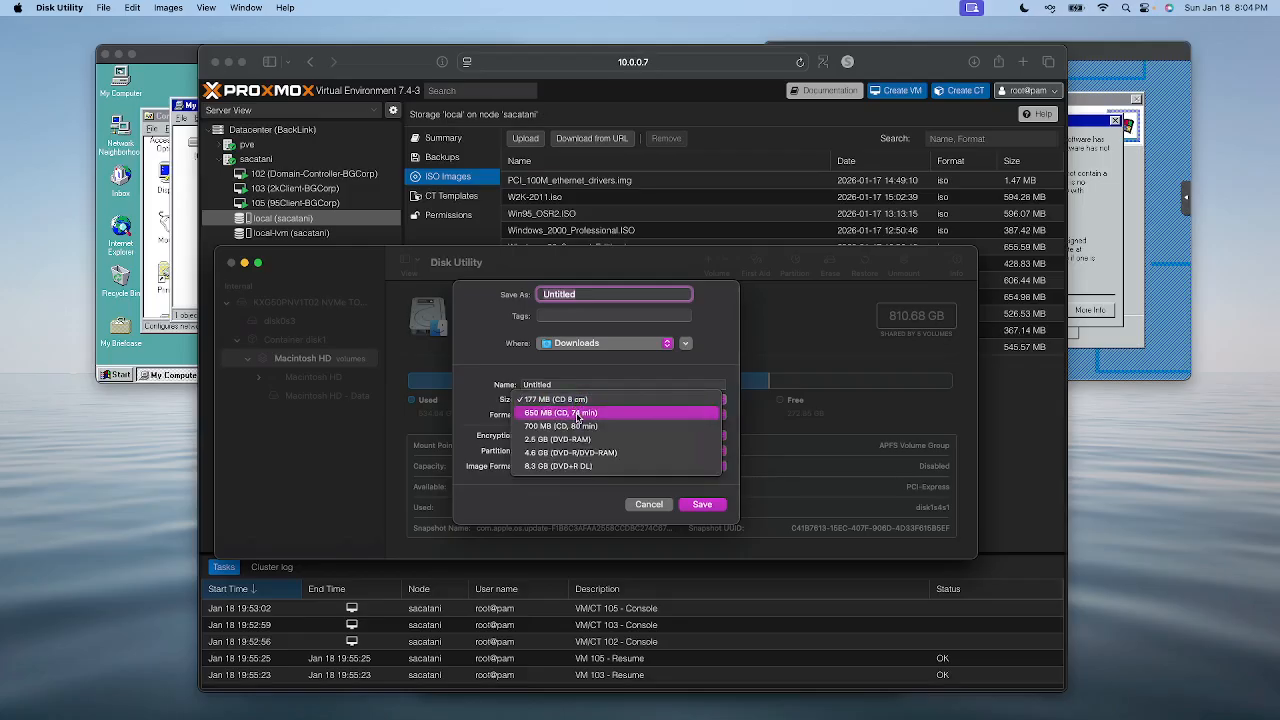
{"action": "left_click", "coordinate": [625, 441]}
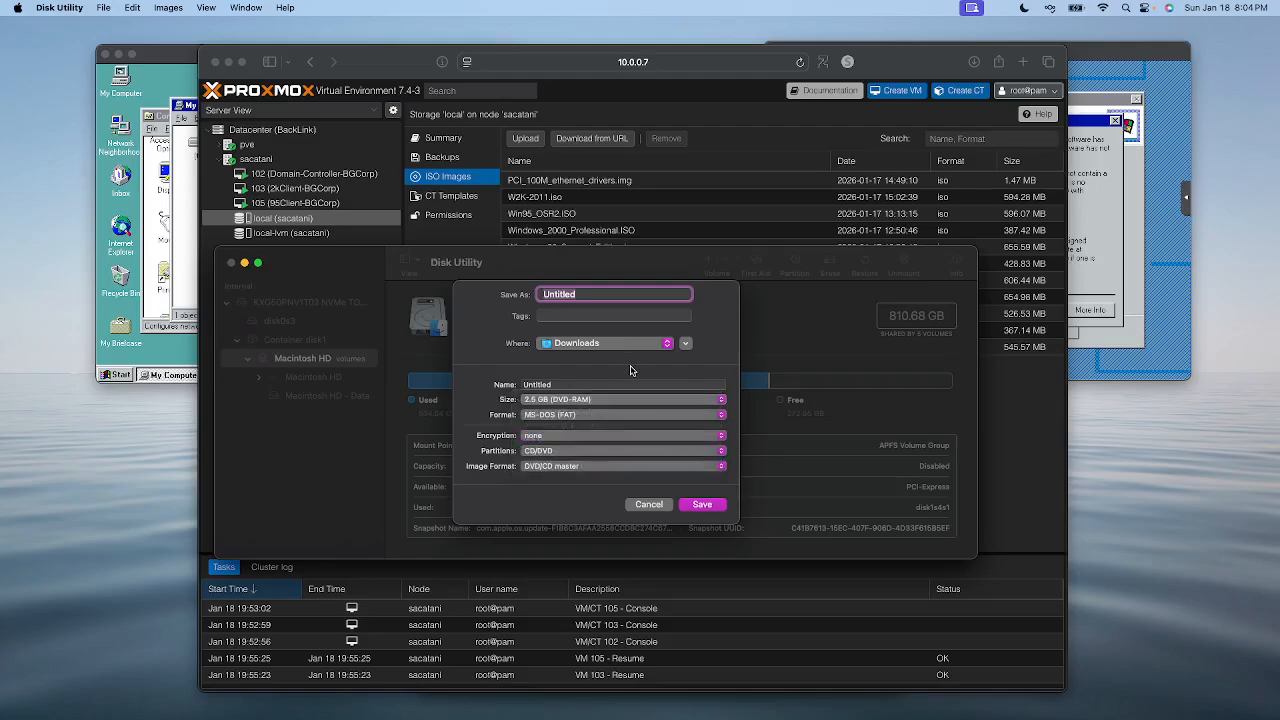
Step: Save the blank image, dismiss the failure report, and return to Windows 2000 setup
{"action": "left_click", "coordinate": [703, 505]}
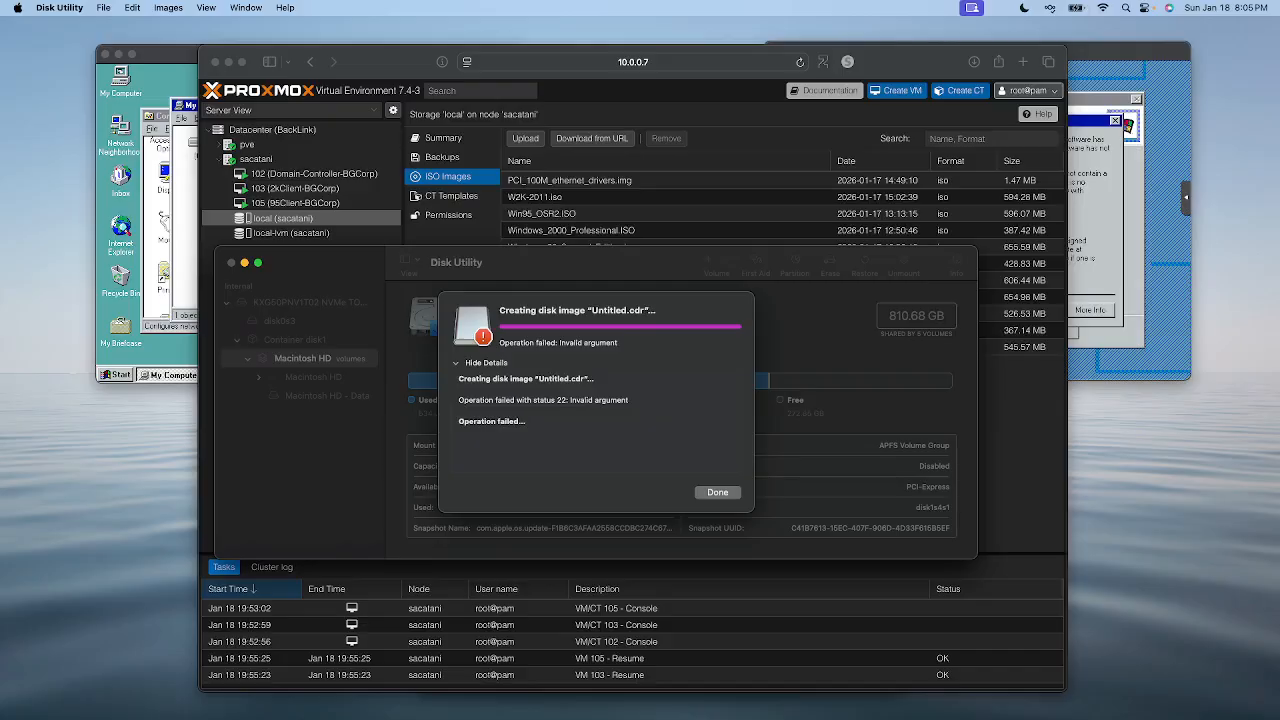
{"action": "left_click", "coordinate": [718, 492]}
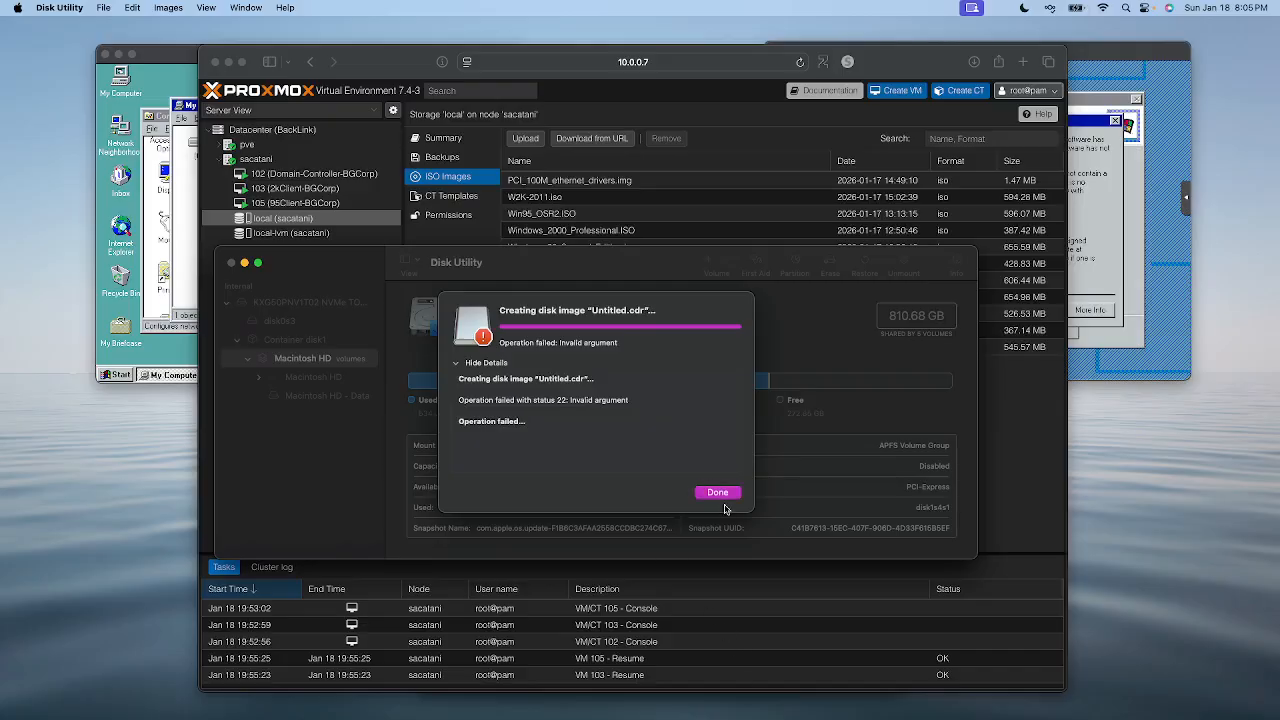
{"action": "left_click", "coordinate": [1090, 232]}
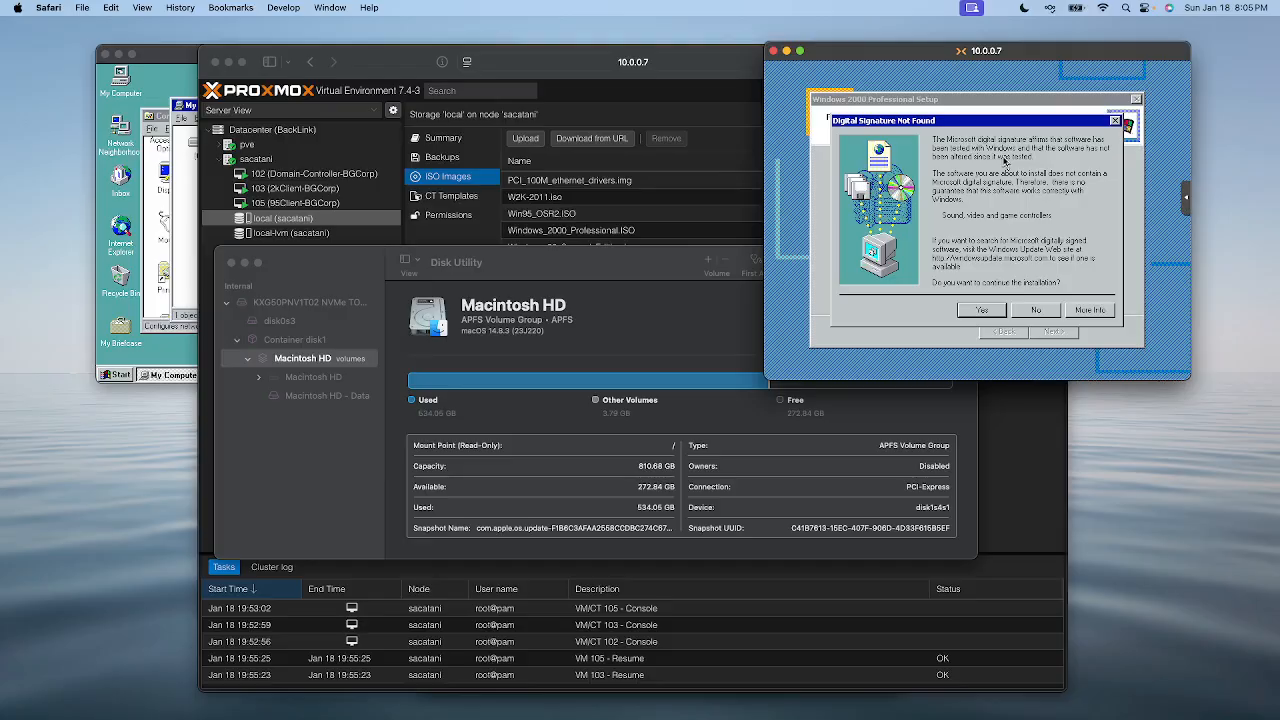
Step: Accept the unsigned driver in Windows 2000 setup and start a Disk Utility image from a folder
{"action": "left_click", "coordinate": [984, 310]}
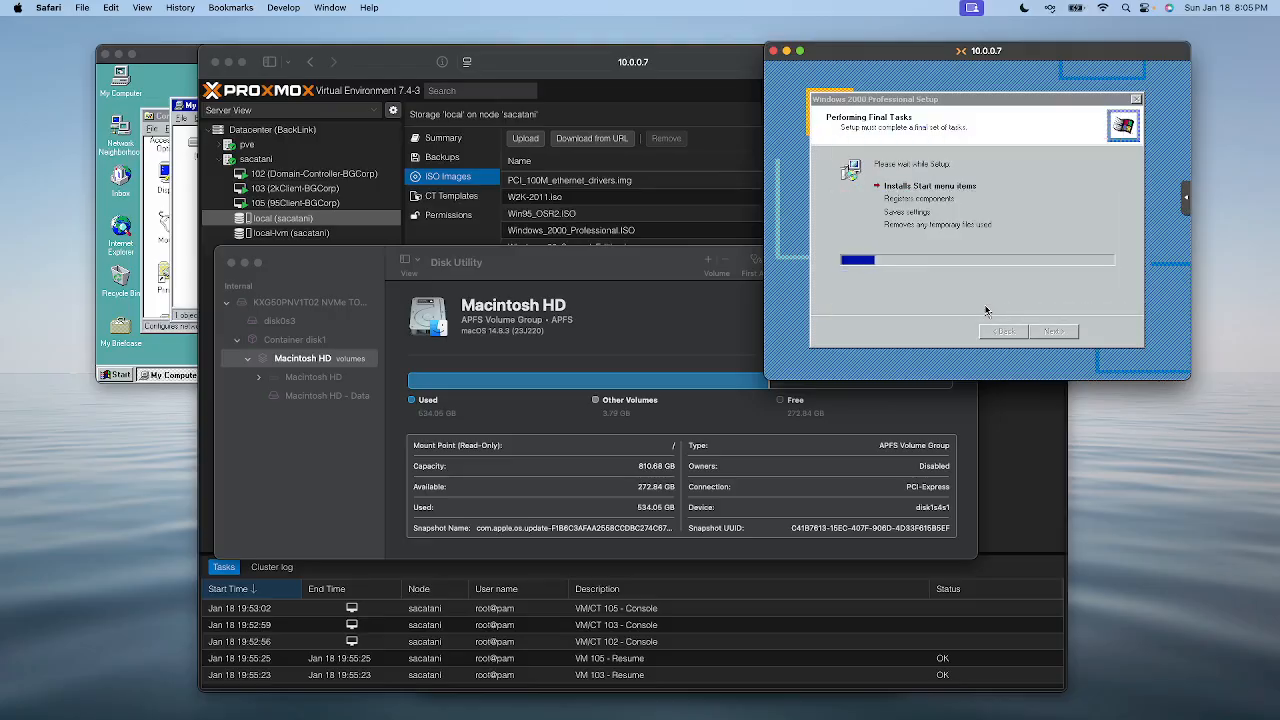
{"action": "left_click", "coordinate": [758, 336]}
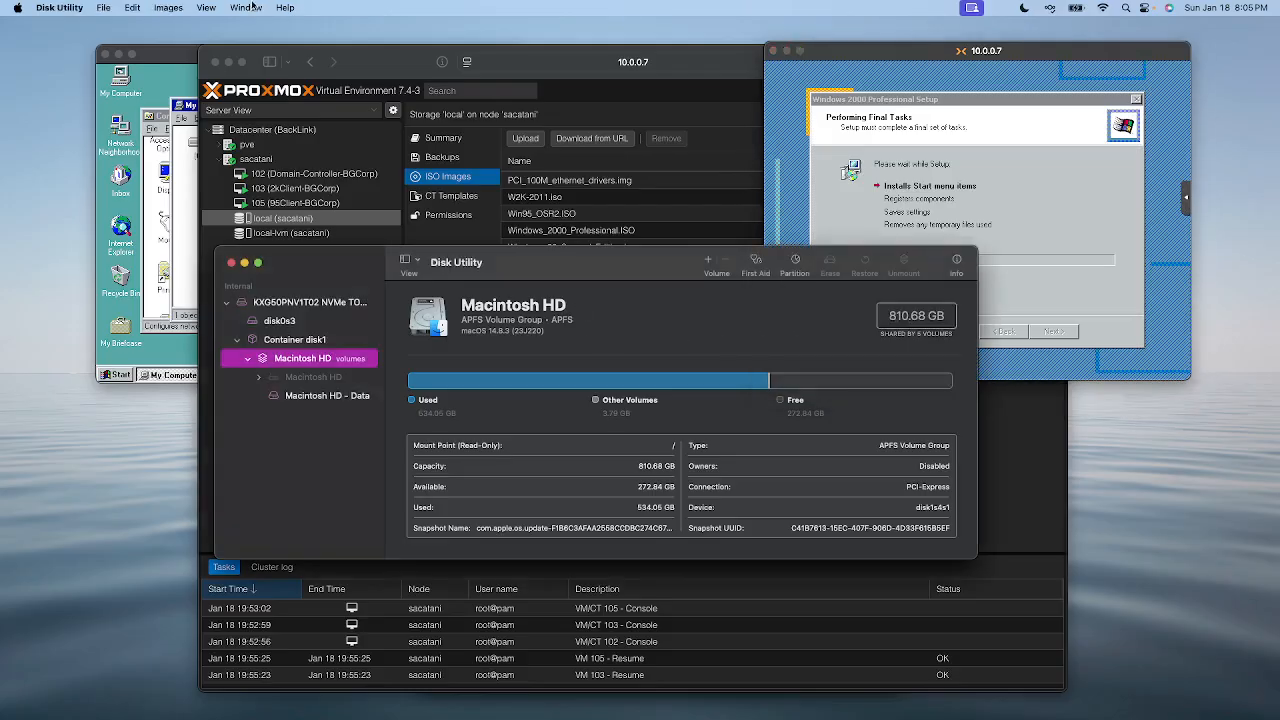
{"action": "left_click", "coordinate": [104, 7]}
{"action": "mouse_move", "coordinate": [180, 27]}
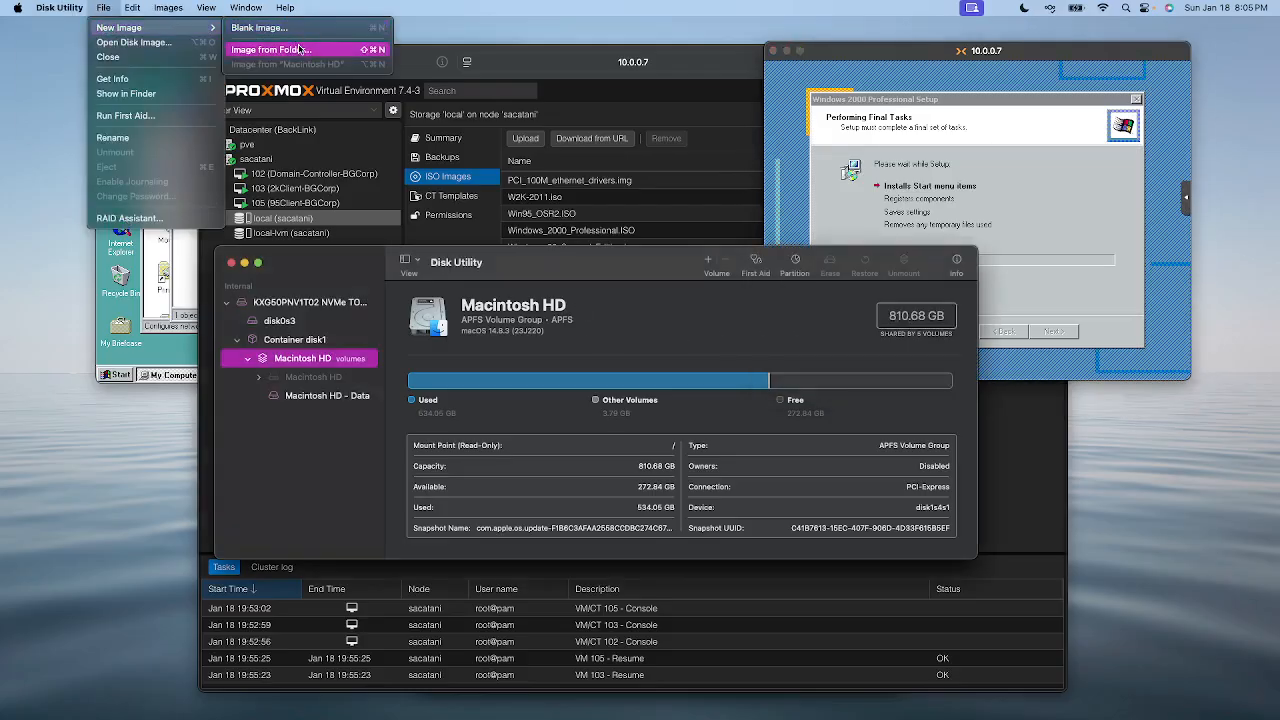
{"action": "left_click", "coordinate": [299, 48]}
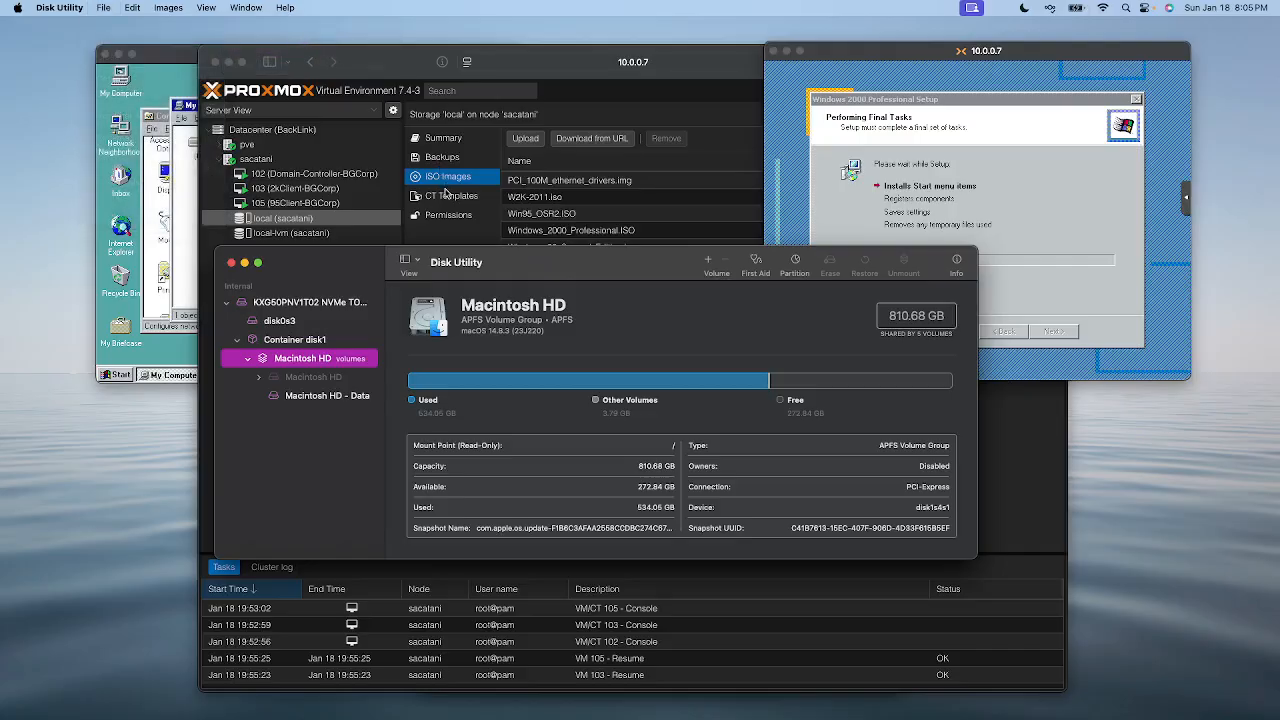
Step: Save the Downloads folder as an unencrypted, read-only image Downloads.dmg
{"action": "left_click", "coordinate": [836, 566]}
{"action": "left_click", "coordinate": [577, 415]}
{"action": "left_click", "coordinate": [579, 416]}
{"action": "left_click", "coordinate": [579, 432]}
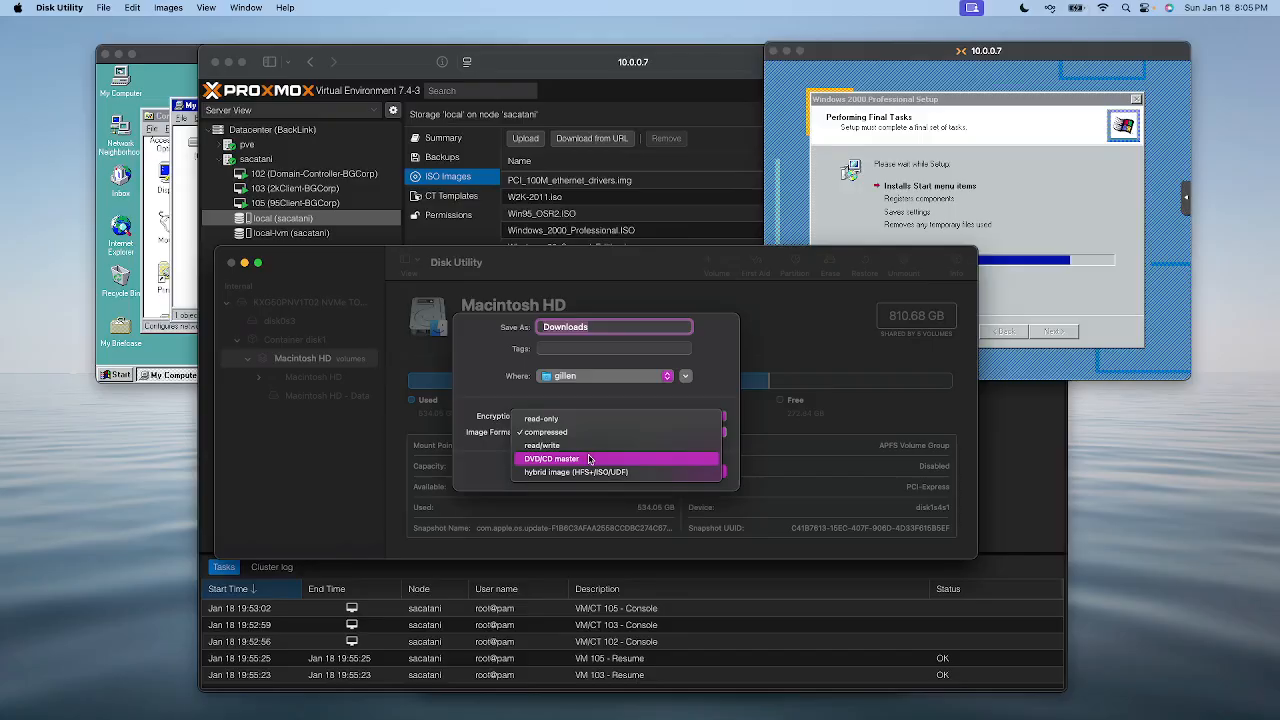
{"action": "left_click", "coordinate": [585, 418]}
{"action": "left_click", "coordinate": [585, 432]}
{"action": "left_click", "coordinate": [586, 432]}
{"action": "left_click", "coordinate": [690, 472]}
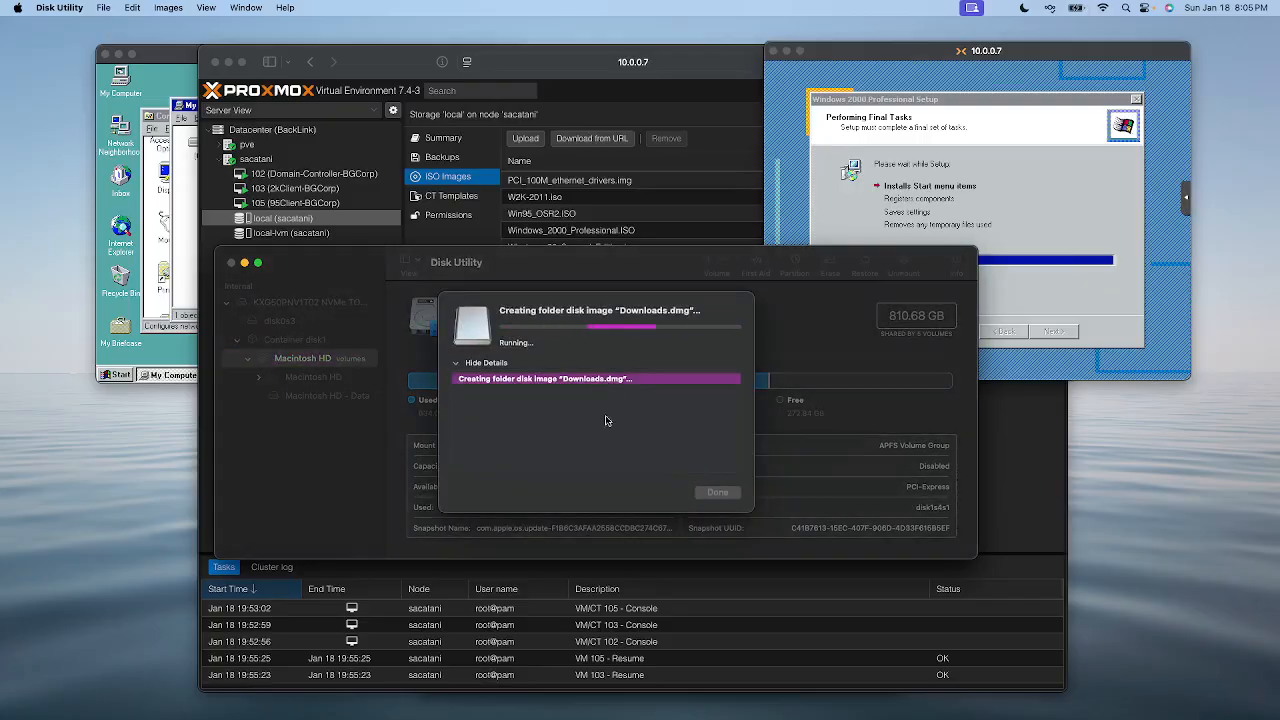
Step: Dismiss the stray menus and close the completed image creation report
{"action": "left_click", "coordinate": [103, 7]}
{"action": "mouse_move", "coordinate": [126, 29]}
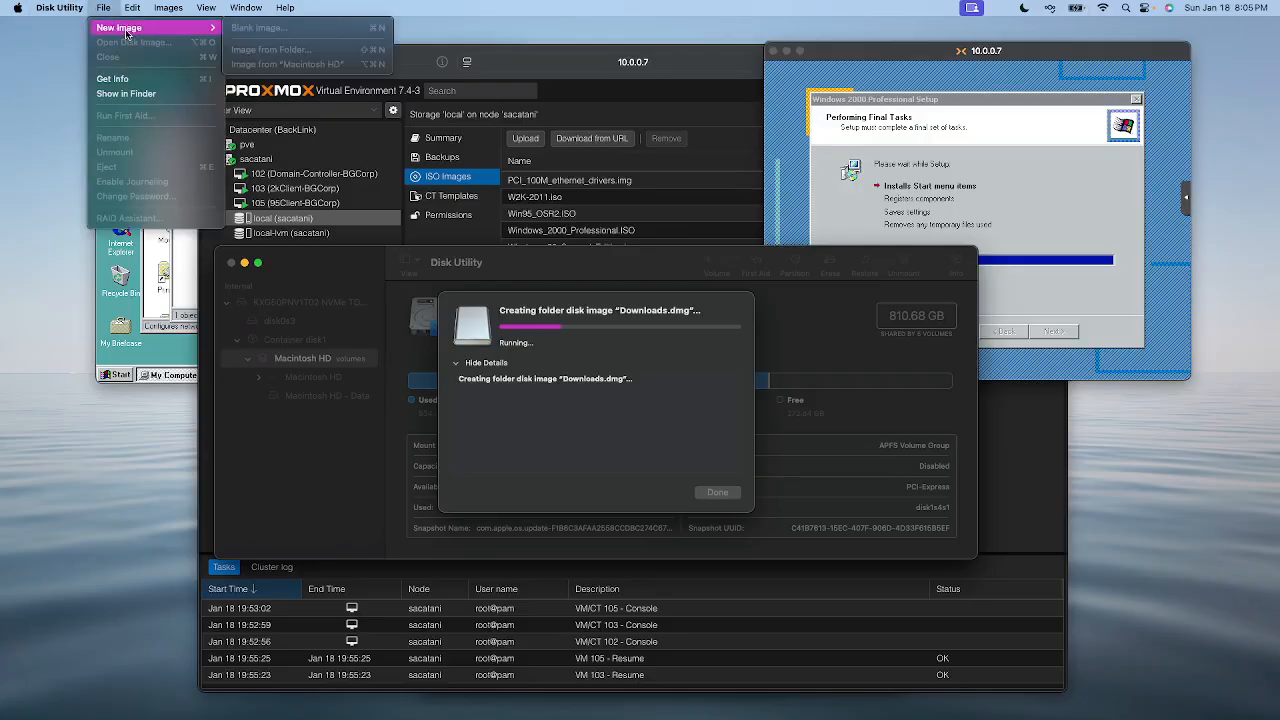
{"action": "left_click", "coordinate": [86, 14]}
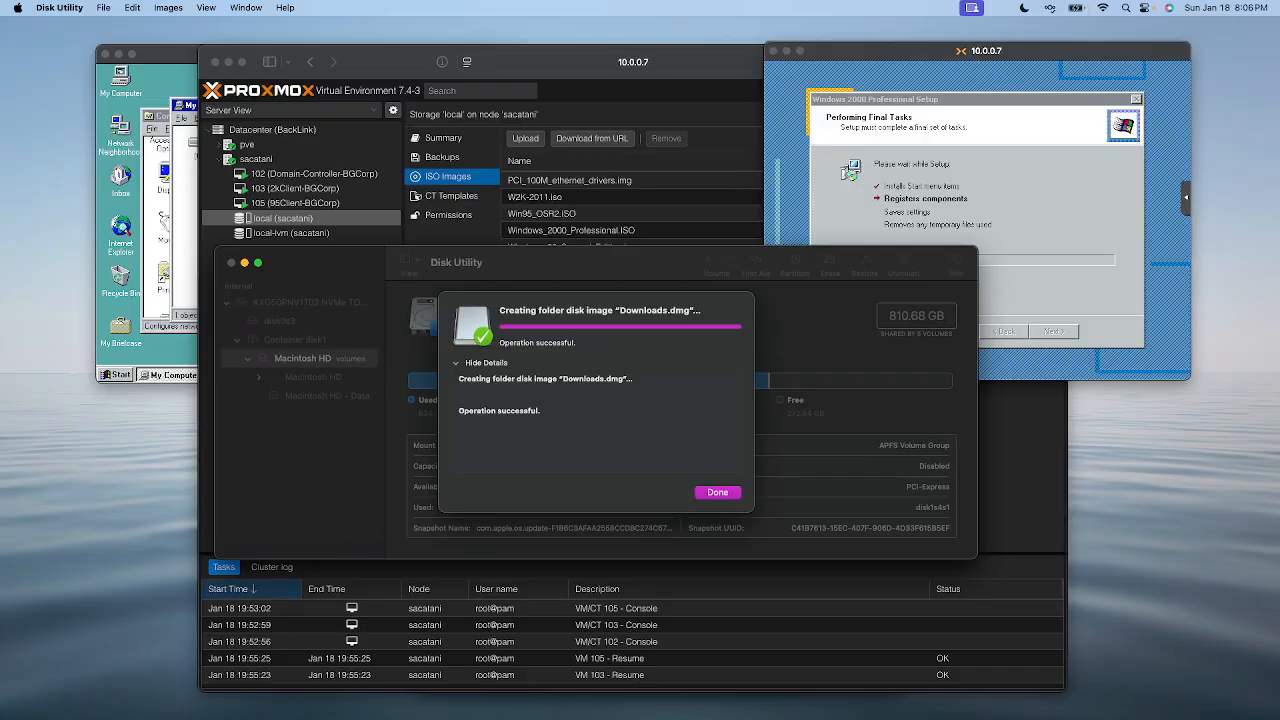
{"action": "left_click", "coordinate": [716, 494]}
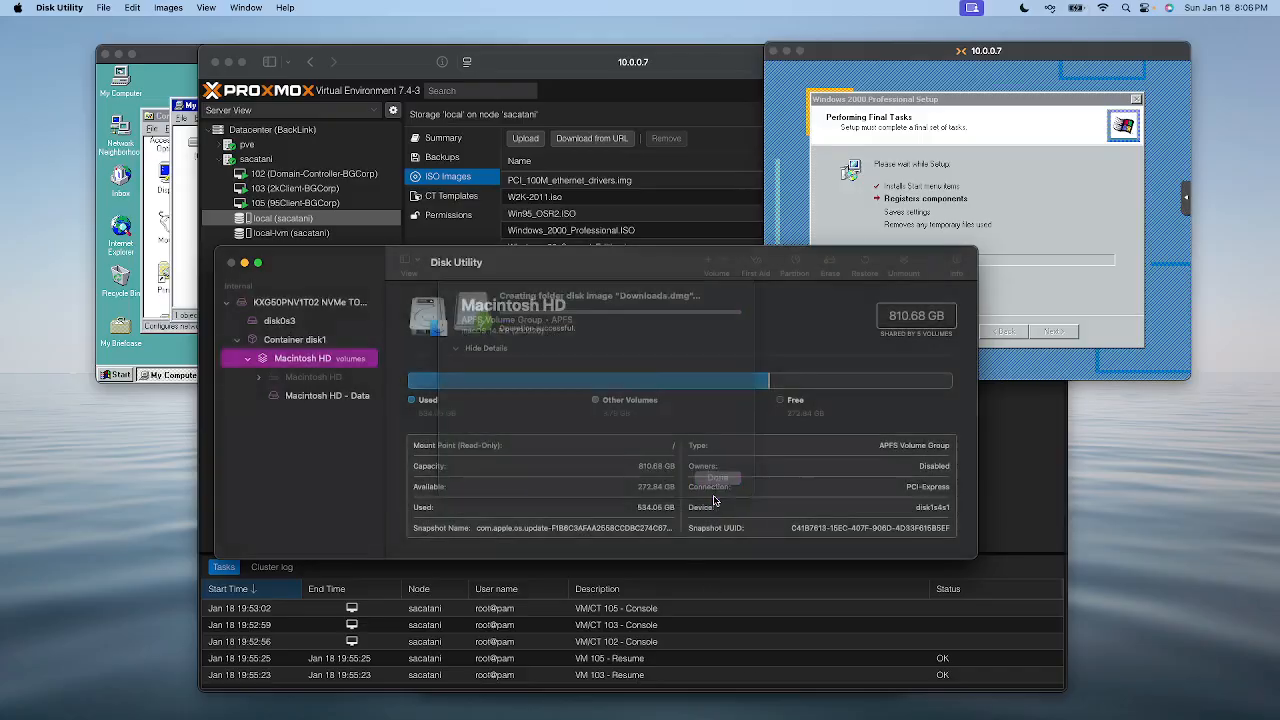
Step: Choose the Downloads folder for a new folder image and set its format to hybrid image (HFS+ISO/UDF)
{"action": "left_click", "coordinate": [104, 8]}
{"action": "mouse_move", "coordinate": [125, 28]}
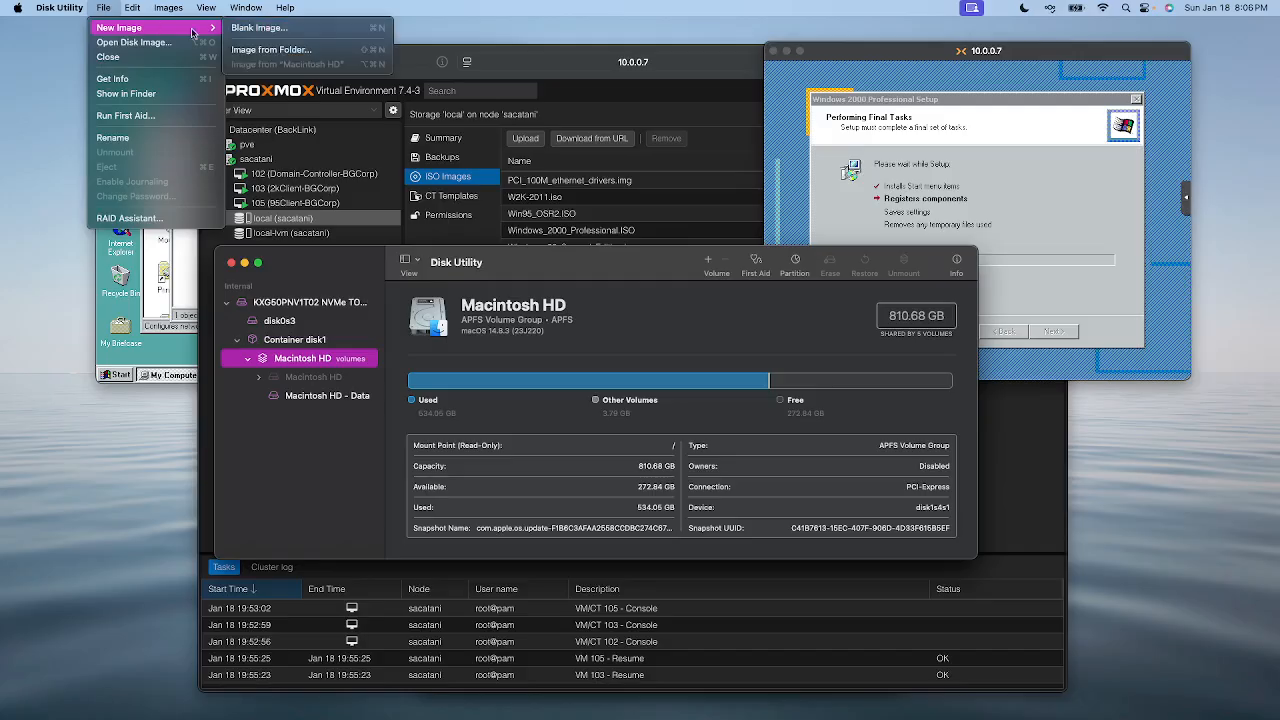
{"action": "left_click", "coordinate": [267, 47]}
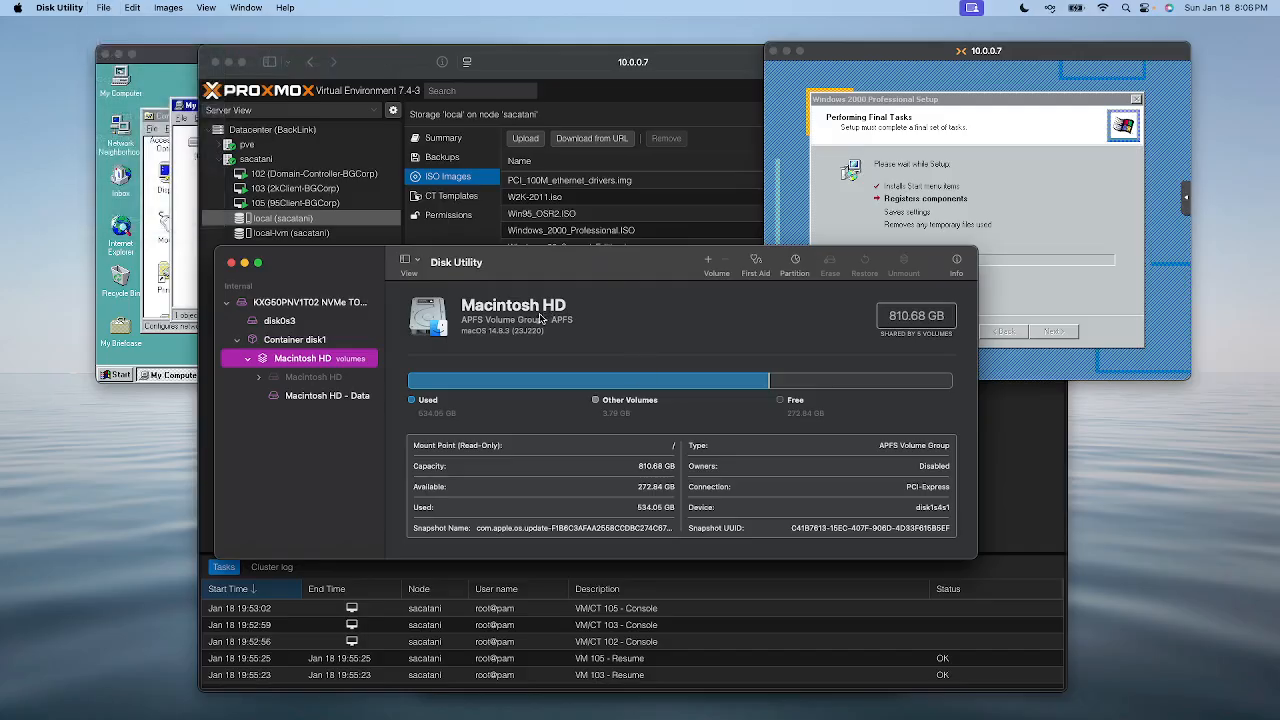
{"action": "left_click", "coordinate": [378, 385]}
{"action": "left_click", "coordinate": [840, 560]}
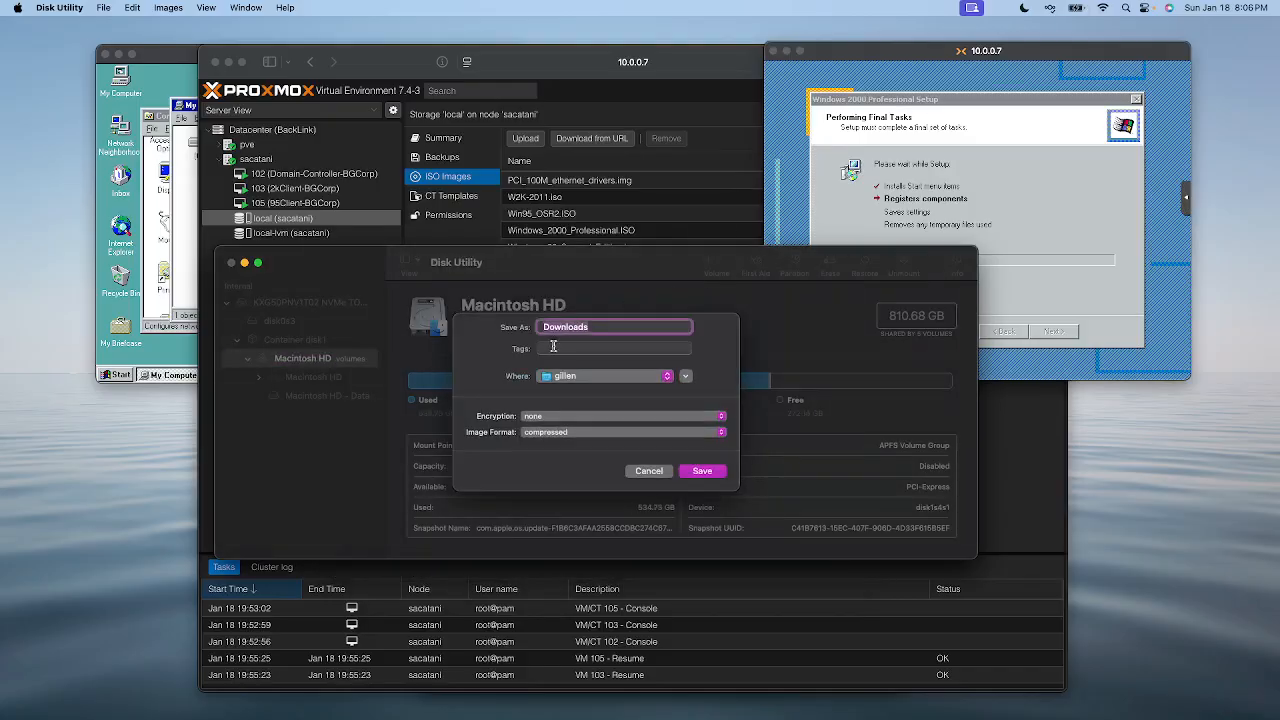
{"action": "left_click", "coordinate": [598, 434]}
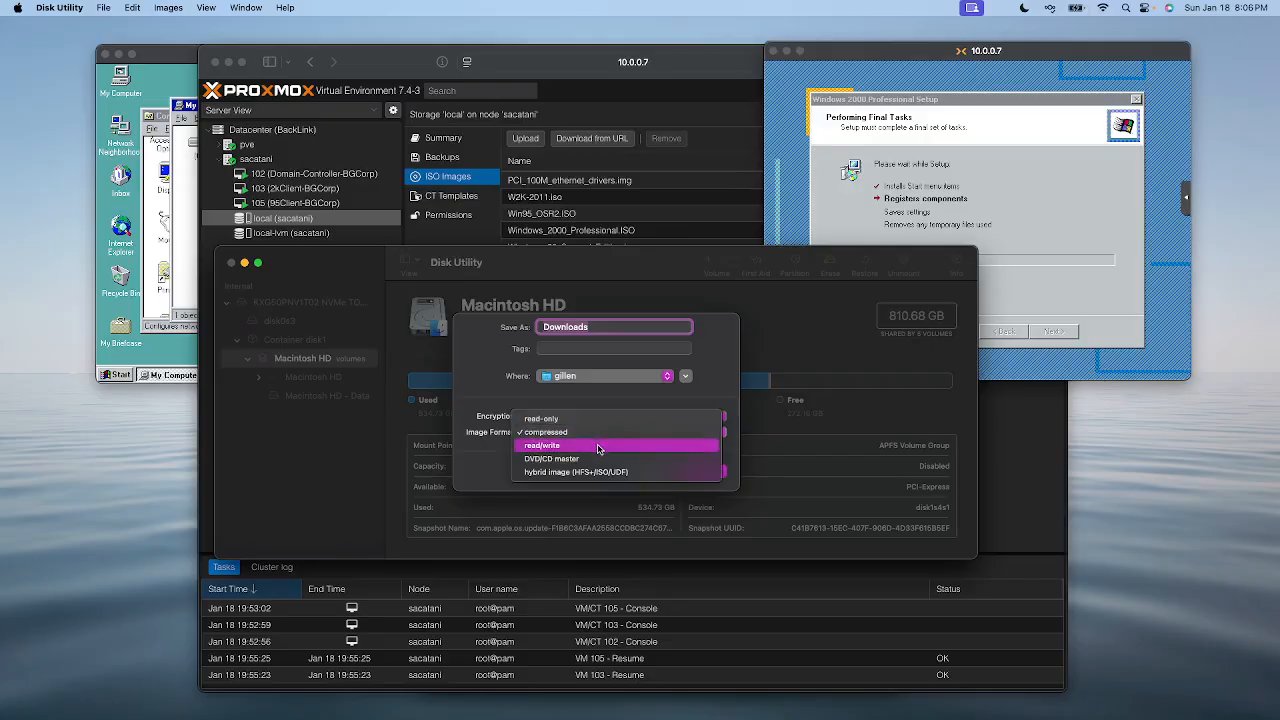
{"action": "left_click", "coordinate": [603, 458]}
{"action": "left_click", "coordinate": [615, 438]}
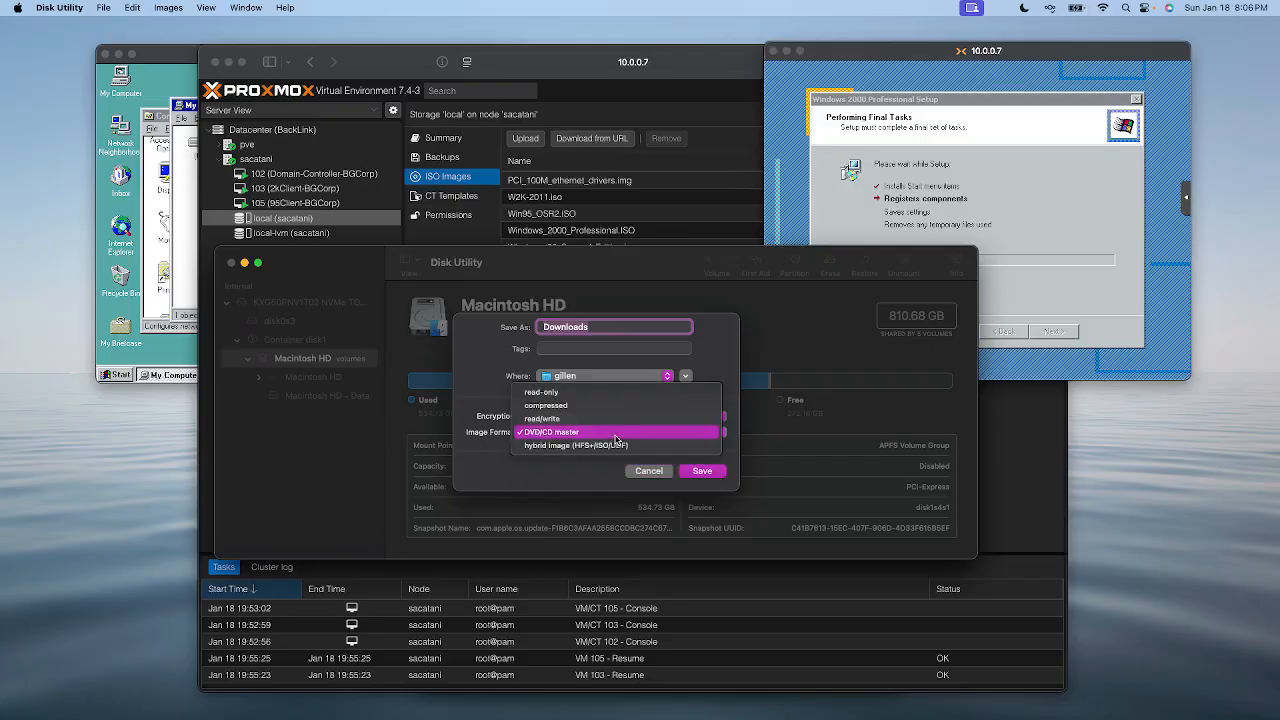
{"action": "left_click", "coordinate": [548, 450]}
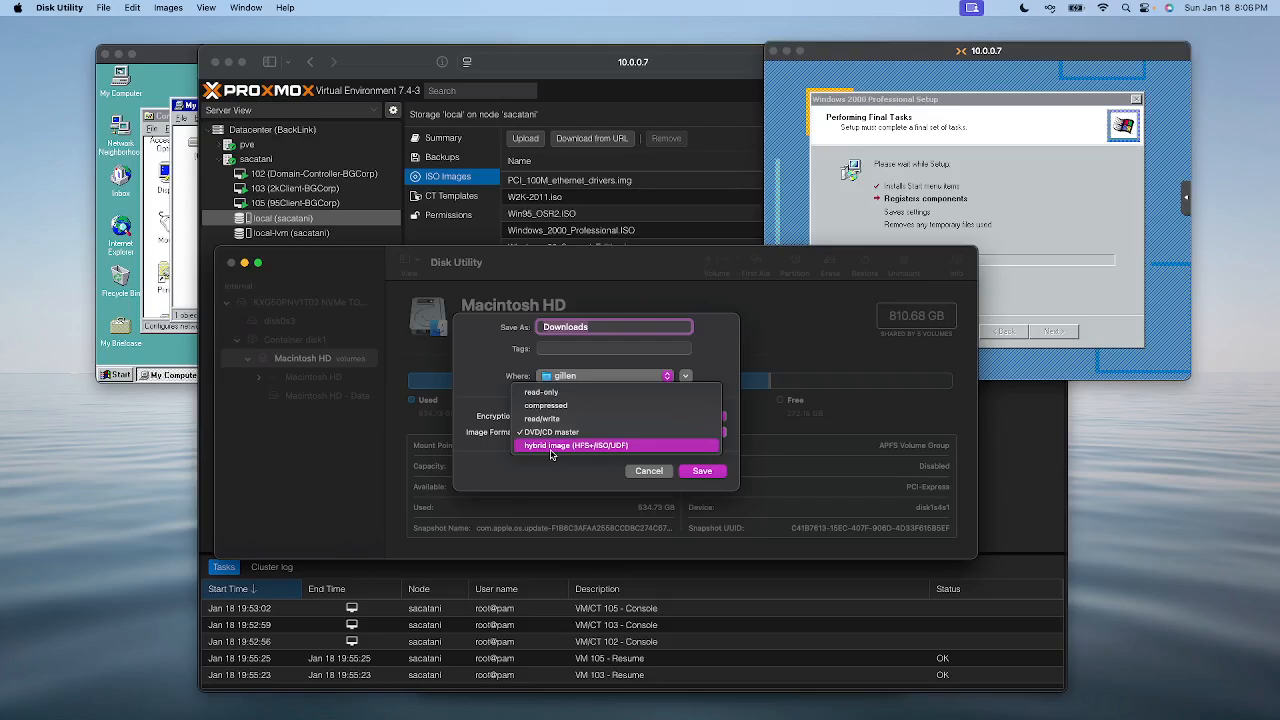
{"action": "left_click", "coordinate": [550, 445]}
Step: Open the Disk Utility user guide's 'Create a disk image' page and read through it
{"action": "left_click", "coordinate": [295, 7]}
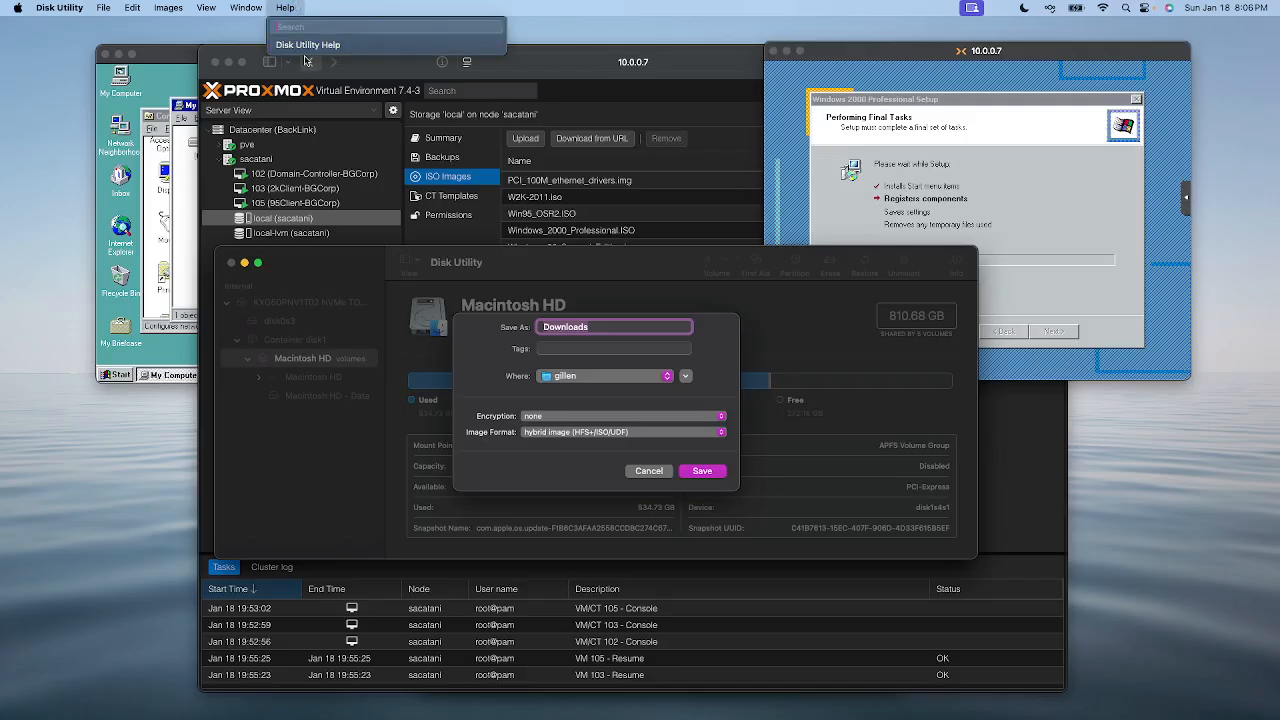
{"action": "left_click", "coordinate": [311, 47]}
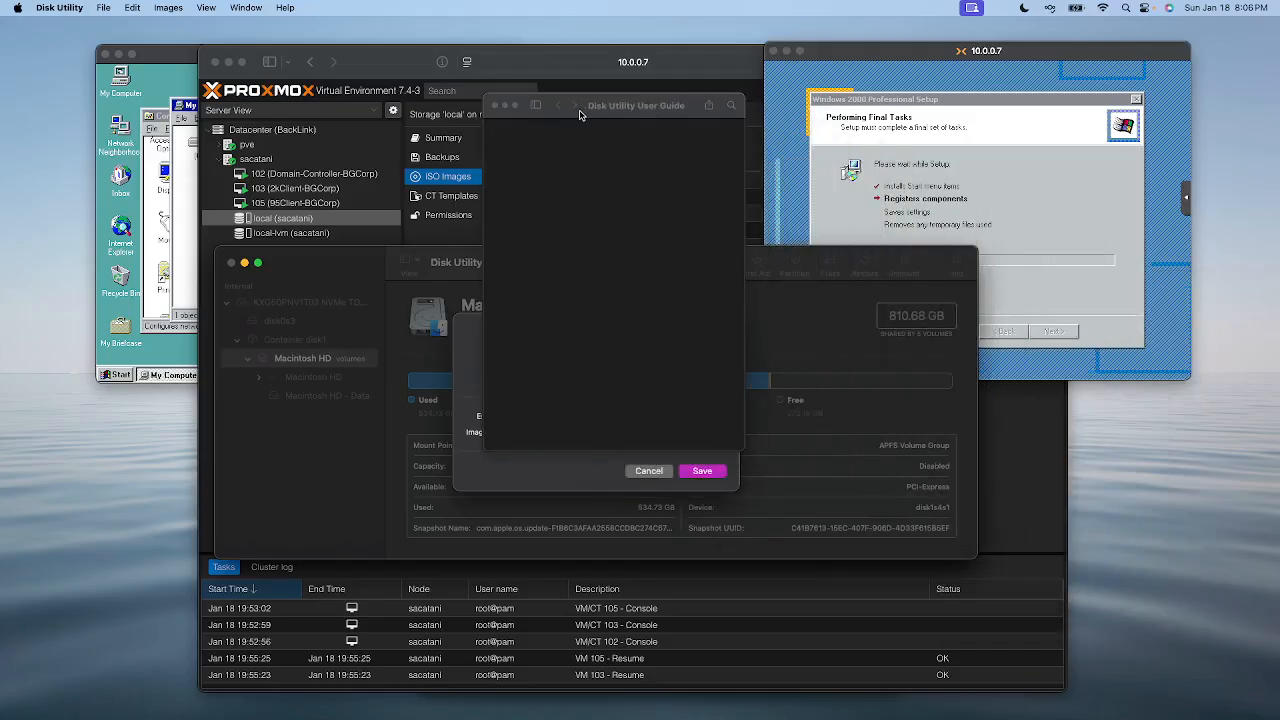
{"action": "left_click_drag", "start_coordinate": [565, 115], "coordinate": [551, 111]}
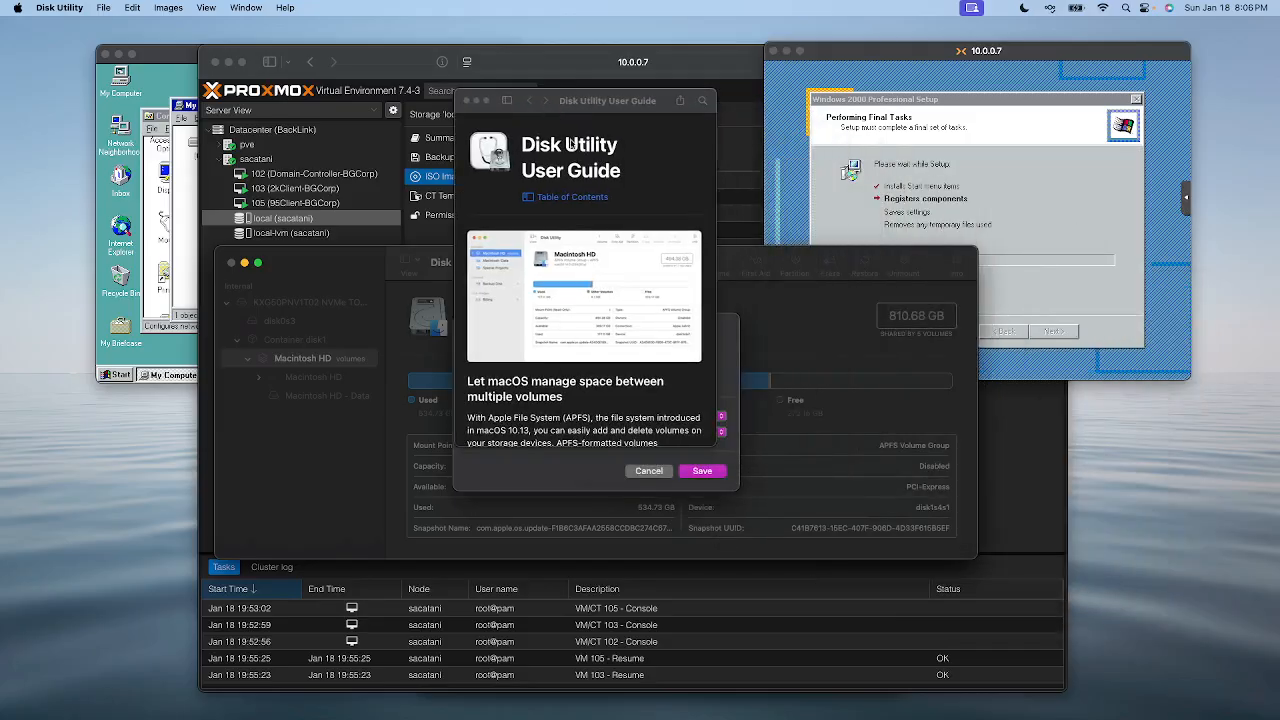
{"action": "left_click", "coordinate": [588, 197]}
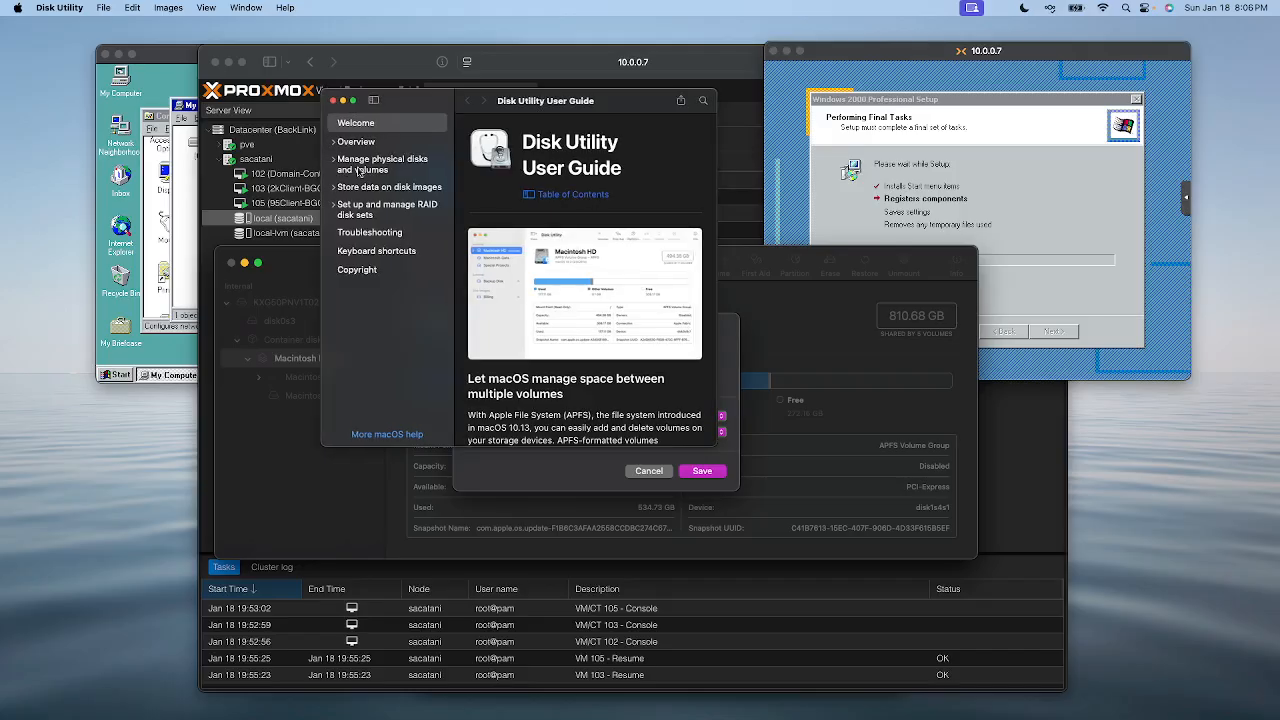
{"action": "left_click", "coordinate": [334, 187]}
{"action": "left_click", "coordinate": [355, 207]}
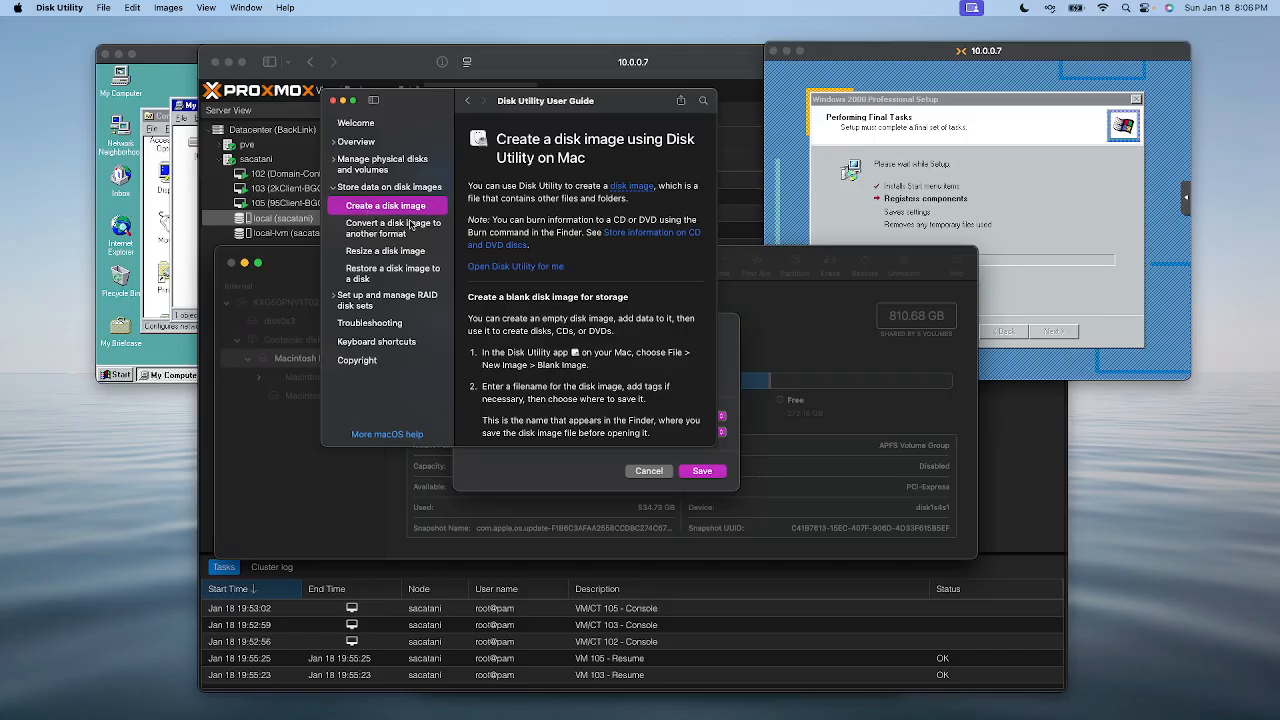
{"action": "scroll", "coordinate": [540, 262], "scroll_direction": "down", "scroll_amount": 5}
{"action": "scroll", "coordinate": [540, 262], "scroll_direction": "down", "scroll_amount": 1}
{"action": "scroll", "coordinate": [540, 258], "scroll_direction": "down", "scroll_amount": 4}
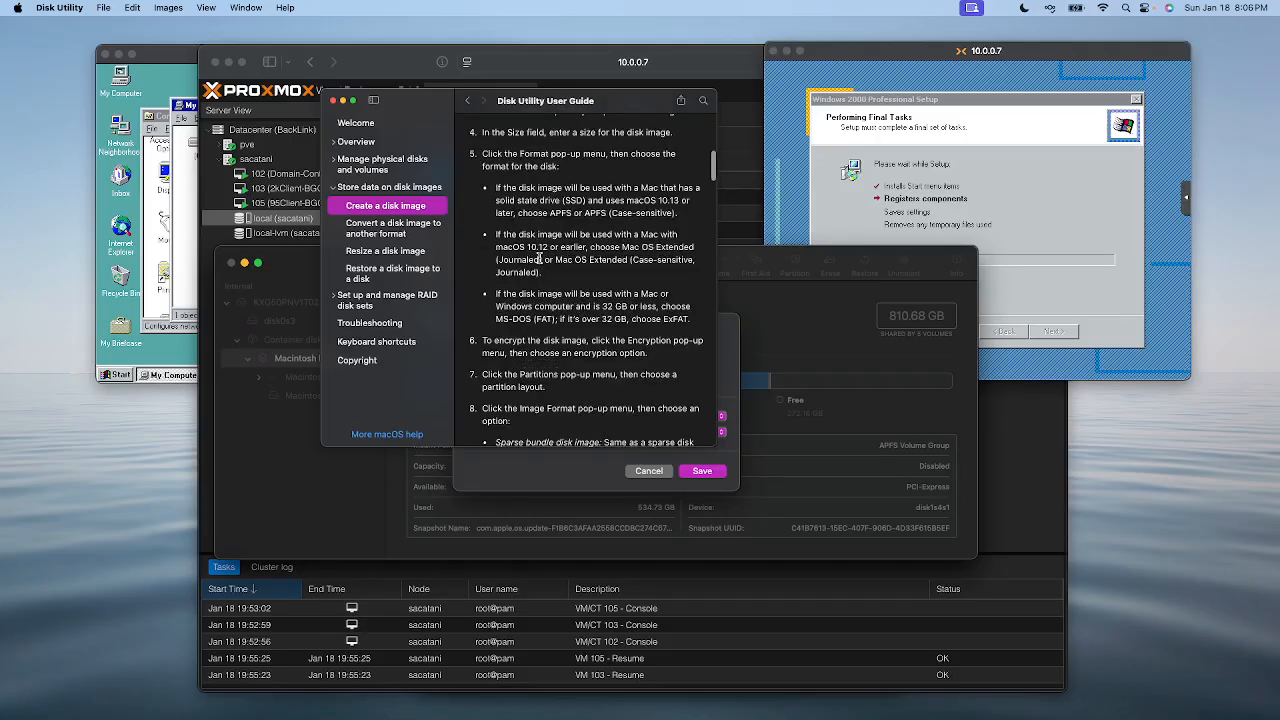
{"action": "scroll", "coordinate": [540, 262], "scroll_direction": "down", "scroll_amount": 3}
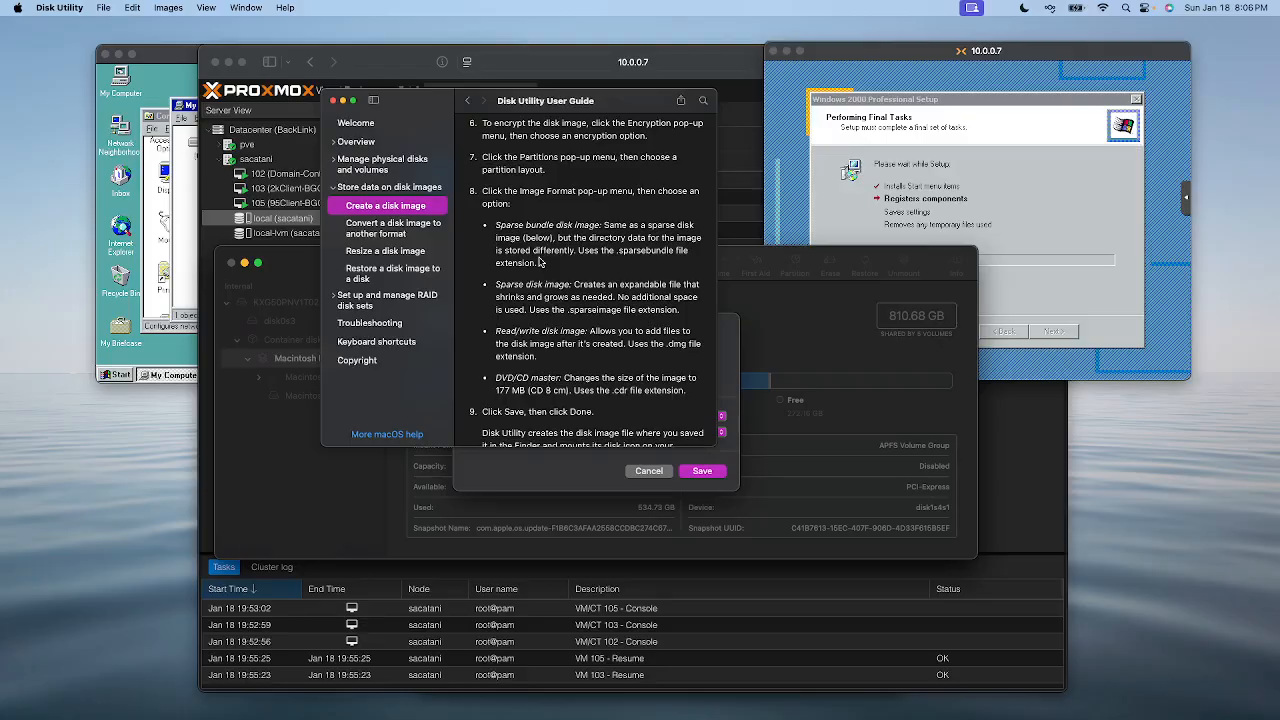
Step: Highlight the guide's notes on .cdr, .sparseimage, .sparsebundle and DVD/CD master formats
{"action": "left_click_drag", "start_coordinate": [607, 390], "coordinate": [643, 390]}
{"action": "left_click_drag", "start_coordinate": [660, 345], "coordinate": [669, 343]}
{"action": "left_click_drag", "start_coordinate": [565, 310], "coordinate": [622, 310]}
{"action": "left_click_drag", "start_coordinate": [592, 254], "coordinate": [668, 258]}
{"action": "left_click", "coordinate": [667, 257]}
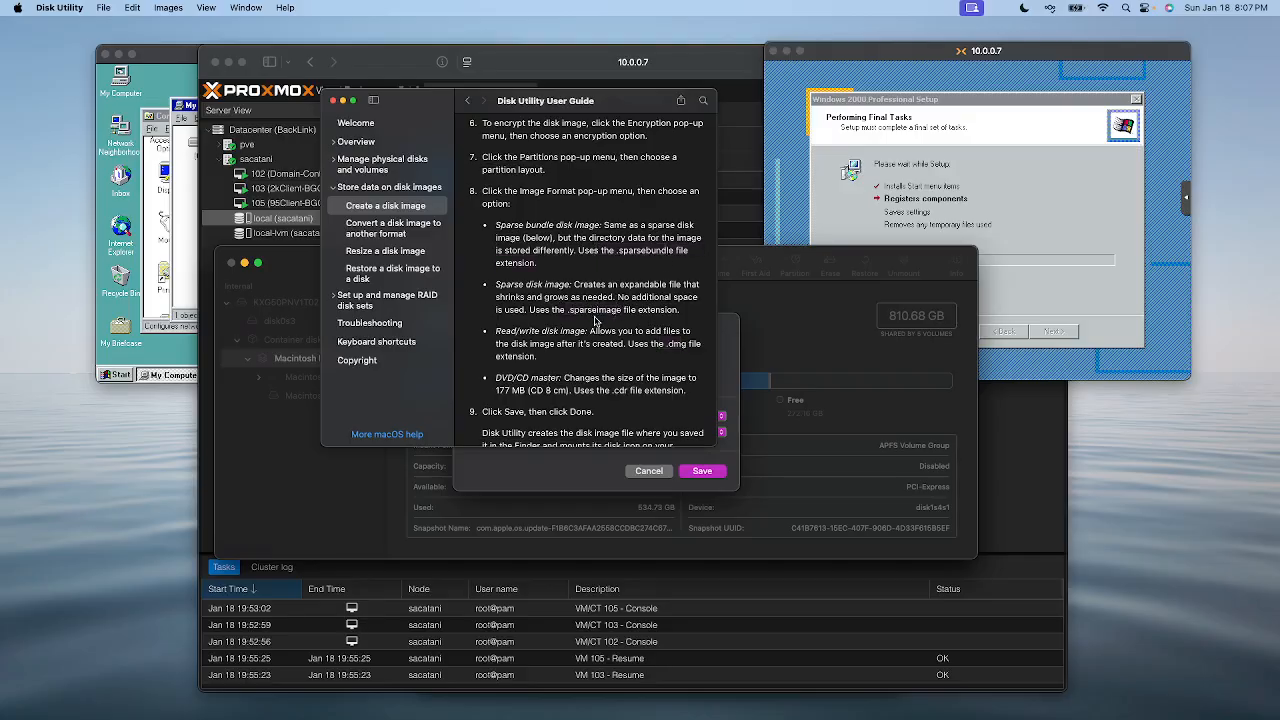
{"action": "scroll", "coordinate": [596, 322], "scroll_direction": "down", "scroll_amount": 1}
{"action": "scroll", "coordinate": [597, 365], "scroll_direction": "down", "scroll_amount": 2}
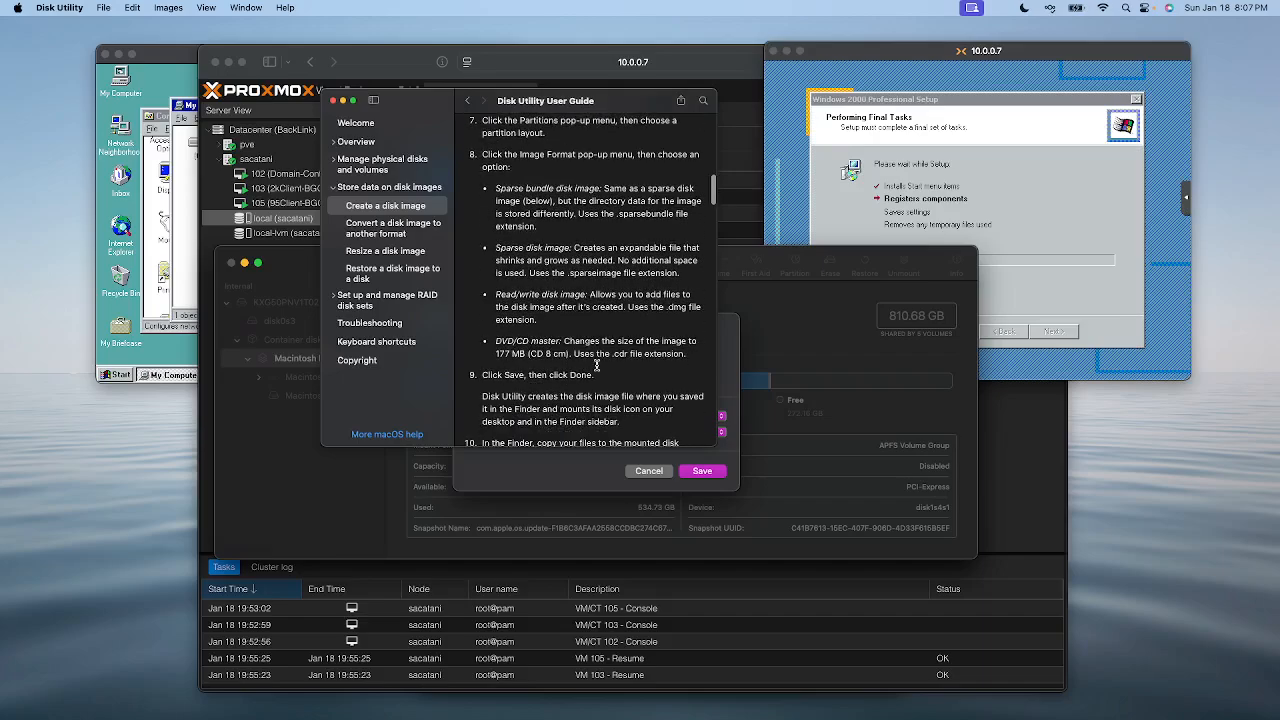
{"action": "scroll", "coordinate": [578, 350], "scroll_direction": "down", "scroll_amount": 2}
{"action": "left_click_drag", "start_coordinate": [567, 311], "coordinate": [662, 322]}
{"action": "left_click", "coordinate": [662, 323]}
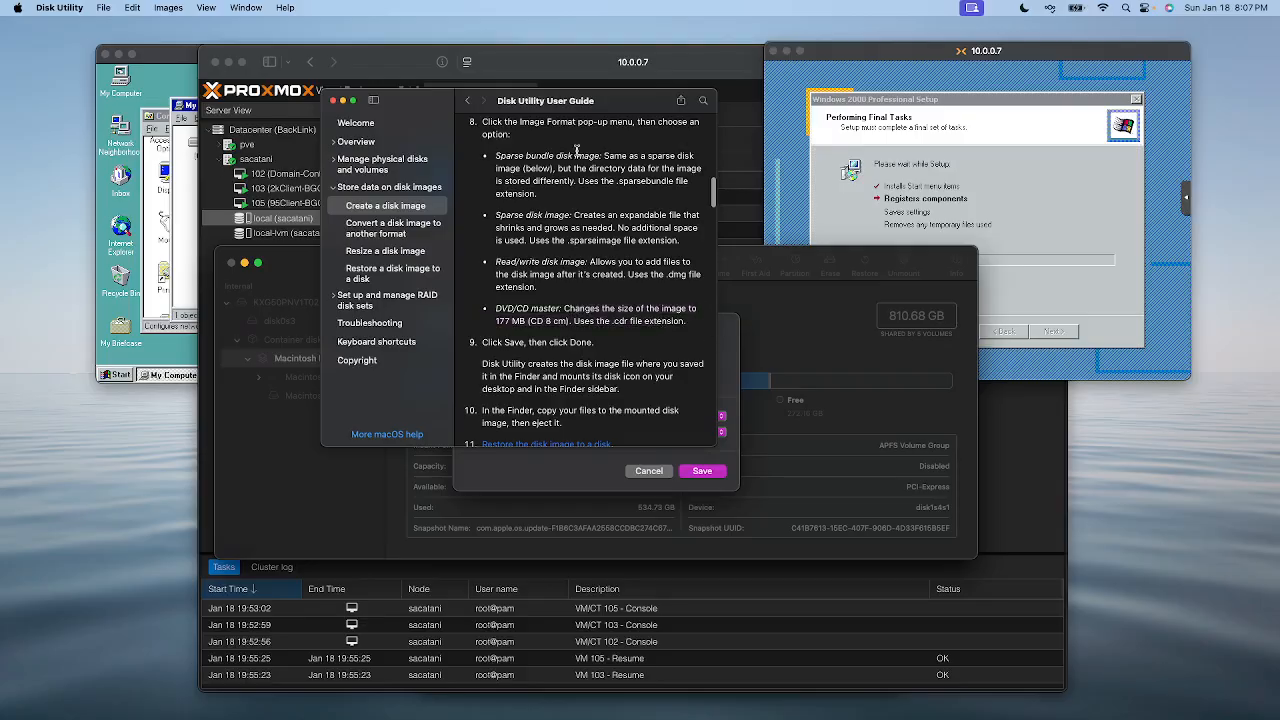
Step: Set encryption to none and format to DVD/CD master, then save the image as Downloads.cdr
{"action": "left_click_drag", "start_coordinate": [580, 100], "coordinate": [401, 40]}
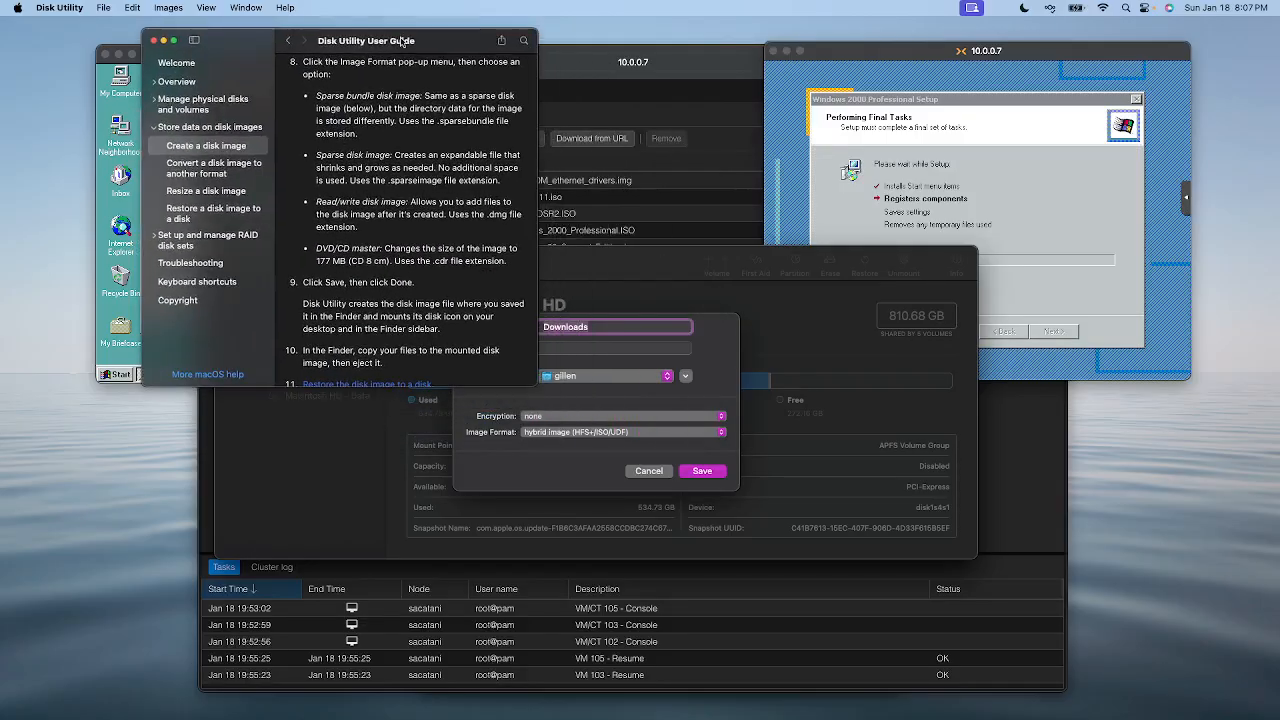
{"action": "left_click", "coordinate": [628, 416]}
{"action": "left_click", "coordinate": [625, 427]}
{"action": "left_click", "coordinate": [638, 428]}
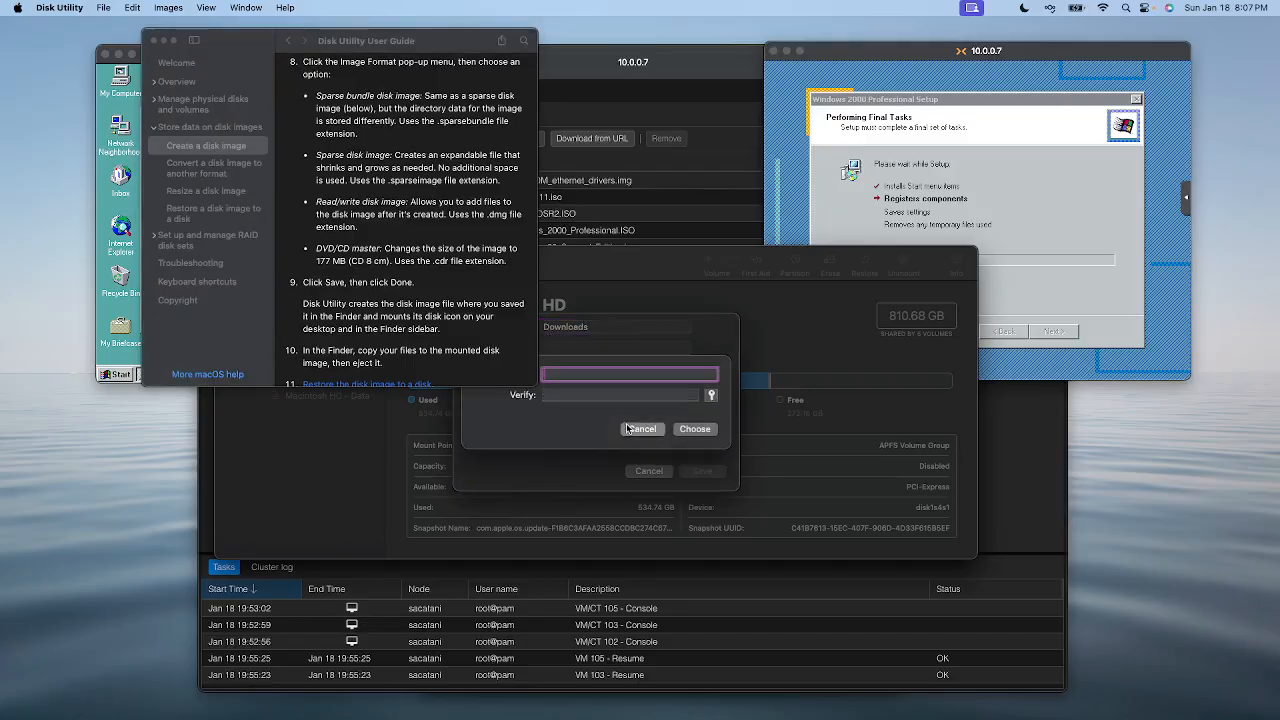
{"action": "left_click", "coordinate": [618, 431]}
{"action": "left_click", "coordinate": [617, 419]}
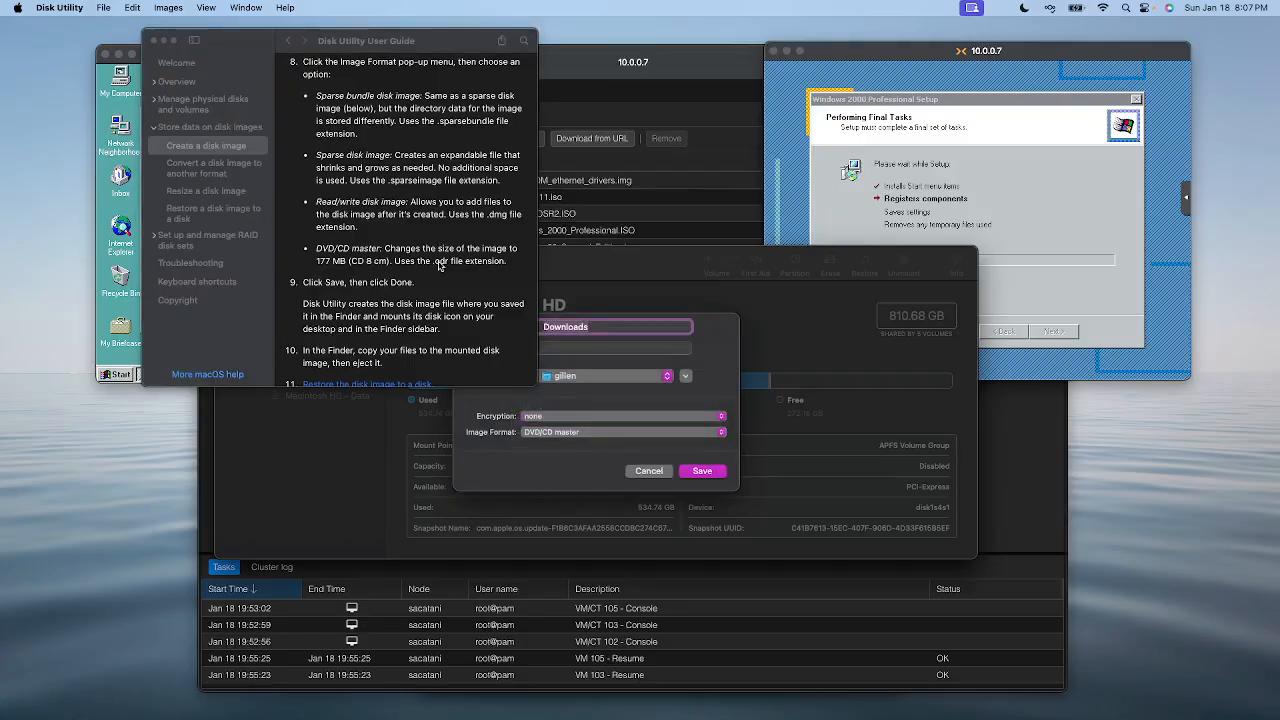
{"action": "scroll", "coordinate": [438, 265], "scroll_direction": "down", "scroll_amount": 4}
{"action": "scroll", "coordinate": [438, 265], "scroll_direction": "down", "scroll_amount": 6}
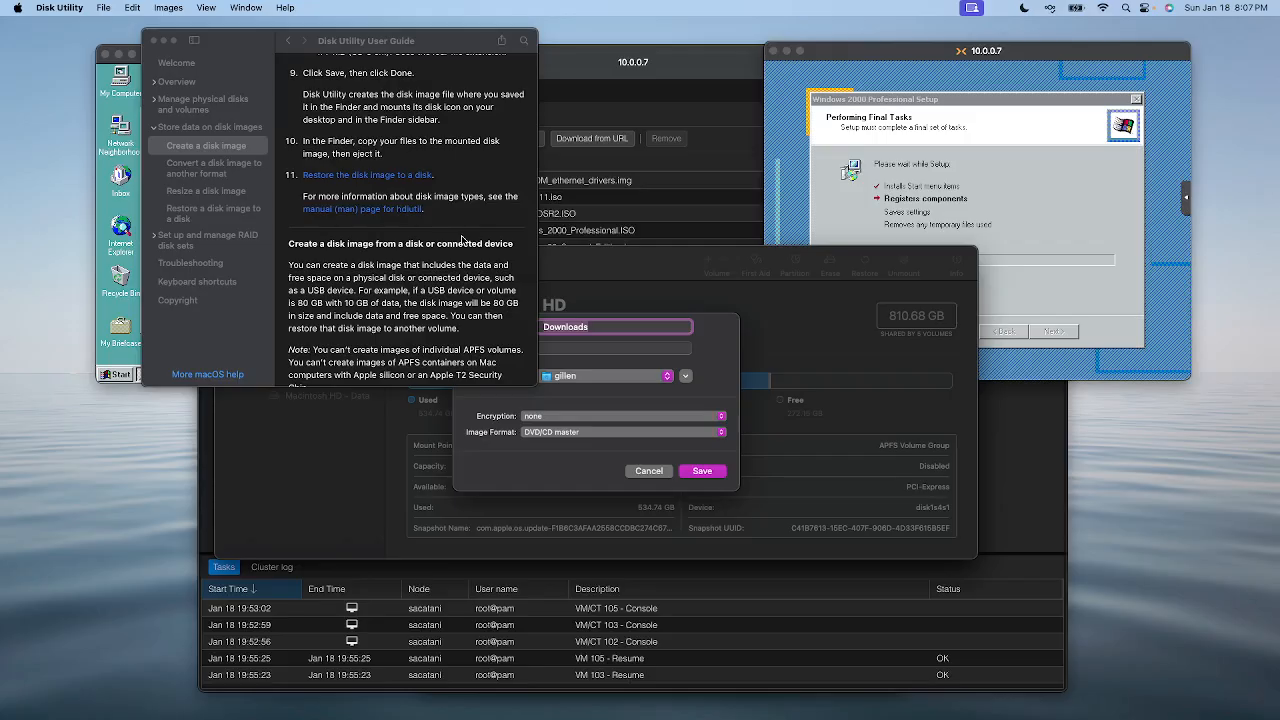
{"action": "left_click", "coordinate": [702, 470]}
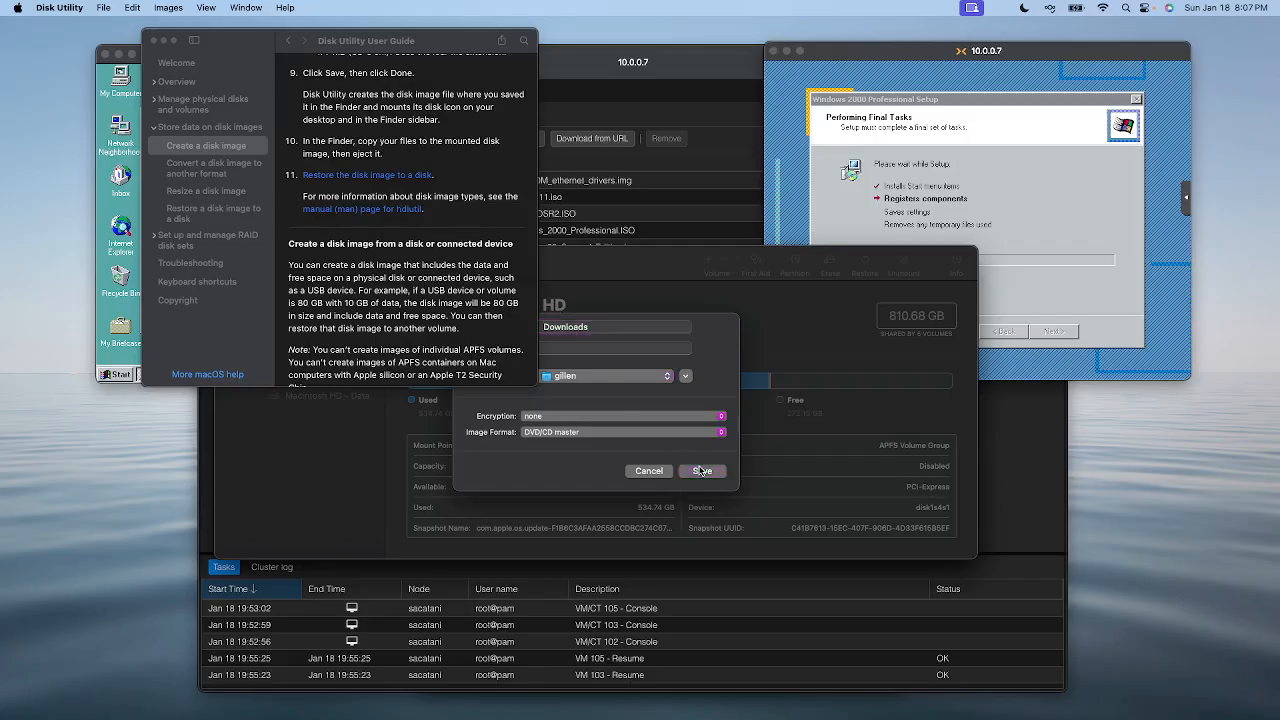
Step: Scroll the guide while the image is created, then close the user guide
{"action": "scroll", "coordinate": [437, 281], "scroll_direction": "down", "scroll_amount": 3}
{"action": "scroll", "coordinate": [437, 281], "scroll_direction": "down", "scroll_amount": 7}
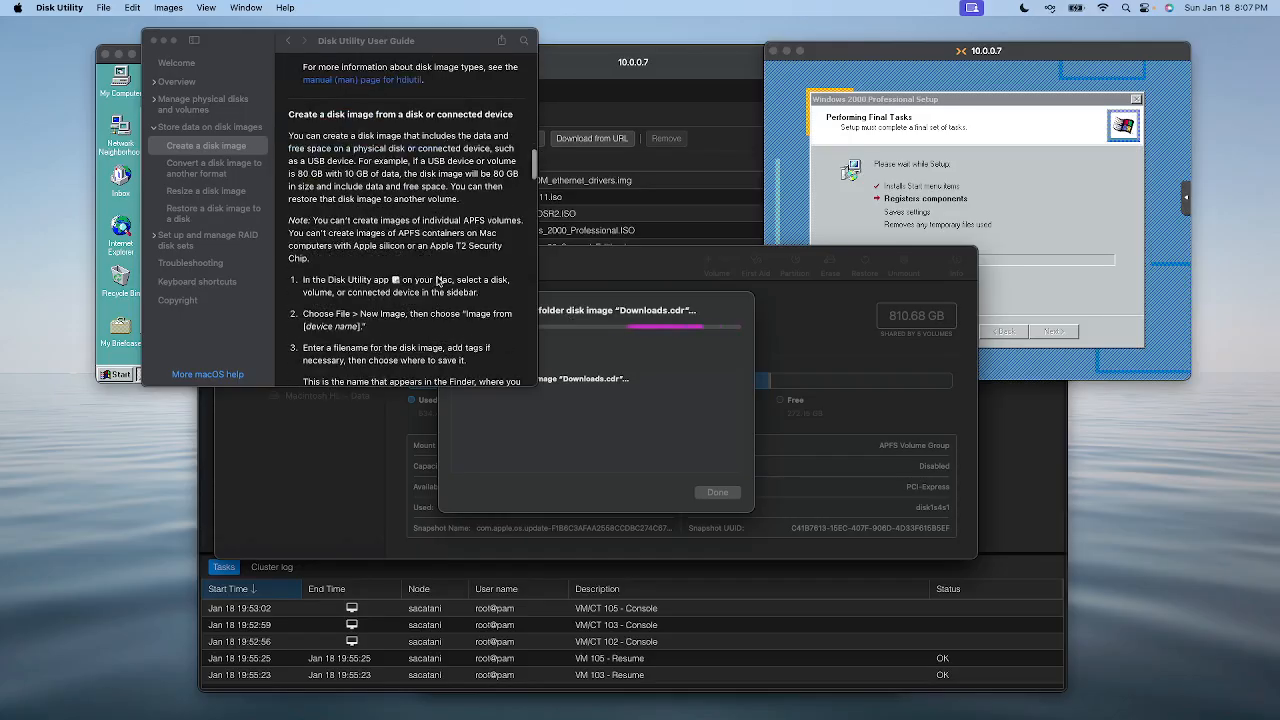
{"action": "scroll", "coordinate": [437, 281], "scroll_direction": "down", "scroll_amount": 4}
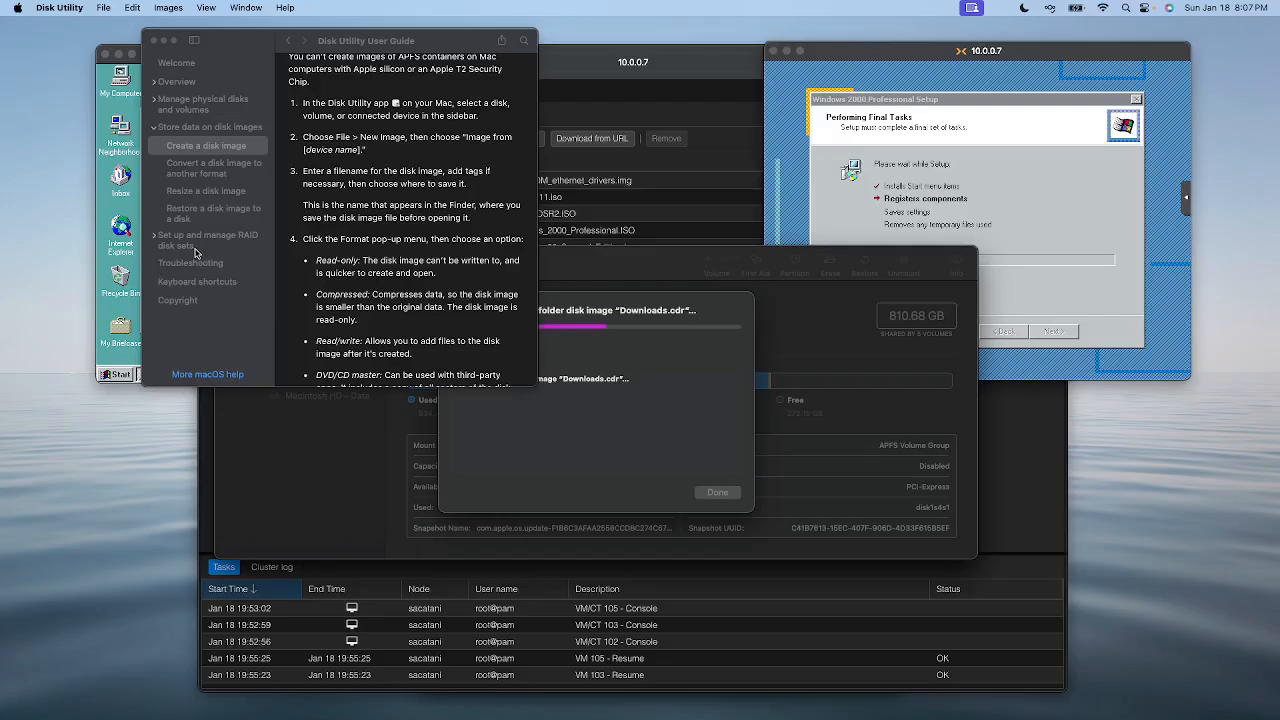
{"action": "left_click", "coordinate": [155, 41]}
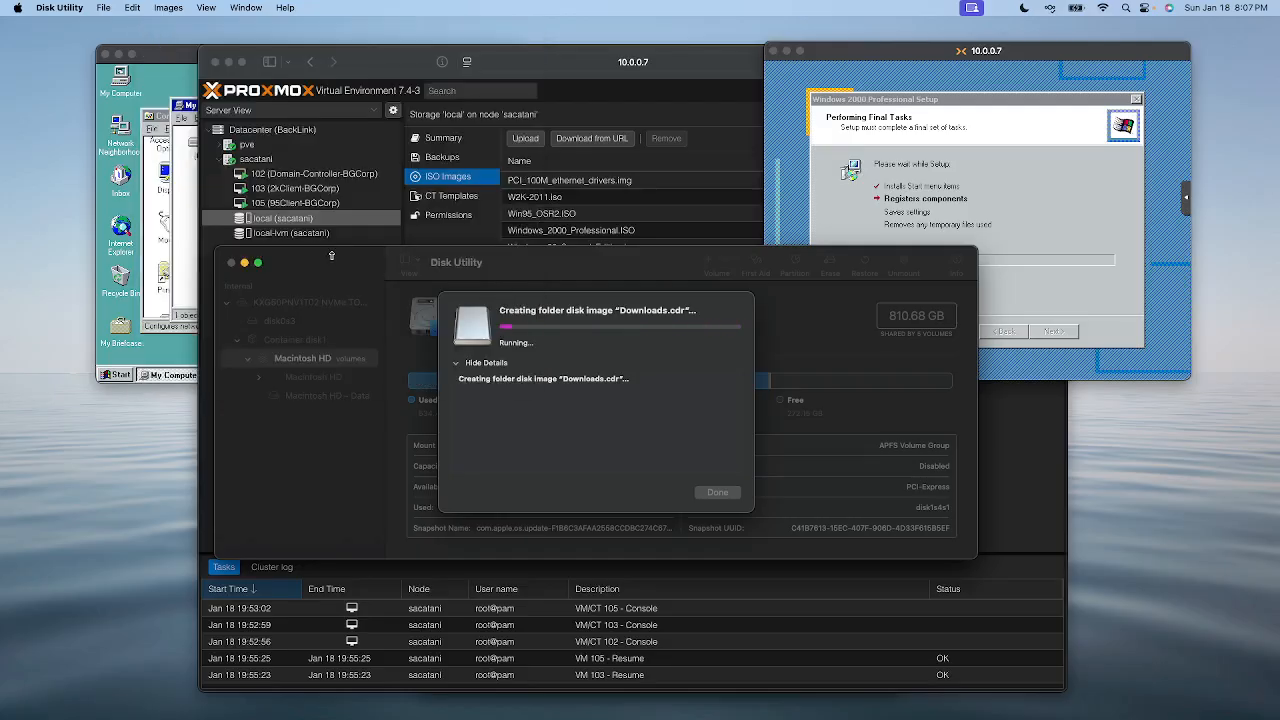
Step: Show the diskutil manual page in Terminal with 'man diskutil'
{"action": "key", "text": "super+Tab"}
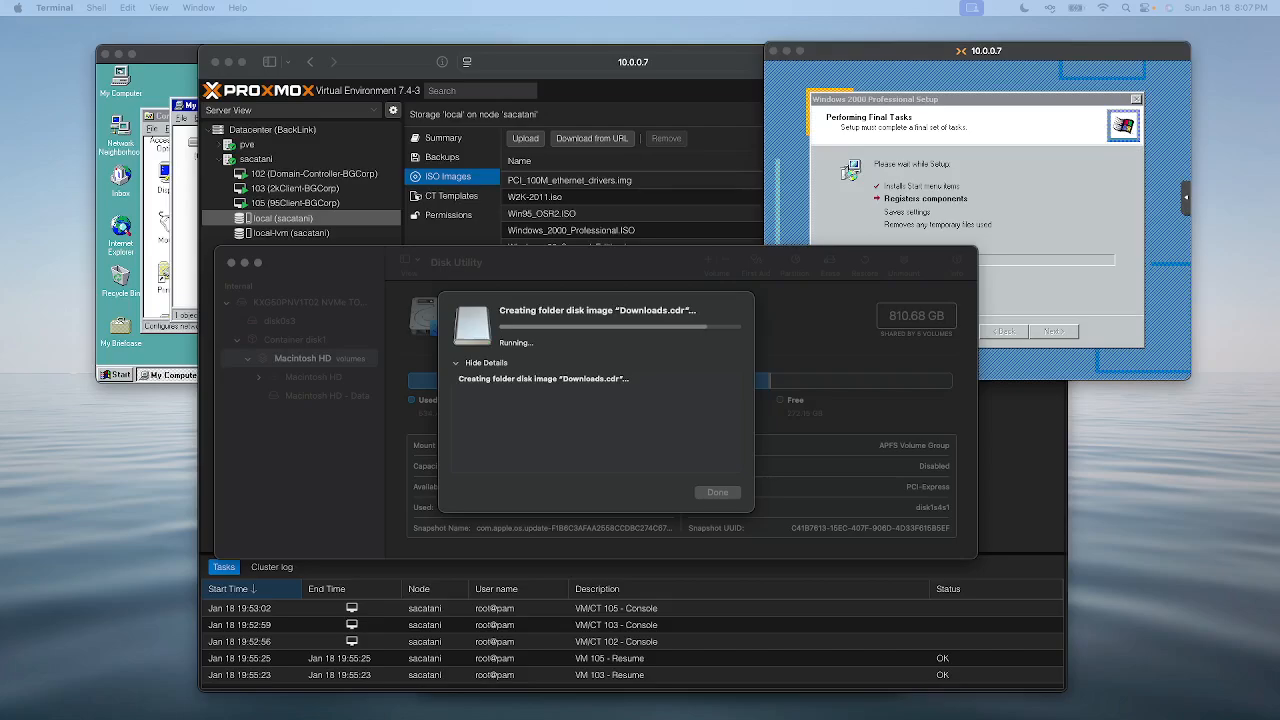
{"action": "type", "text": "man"}
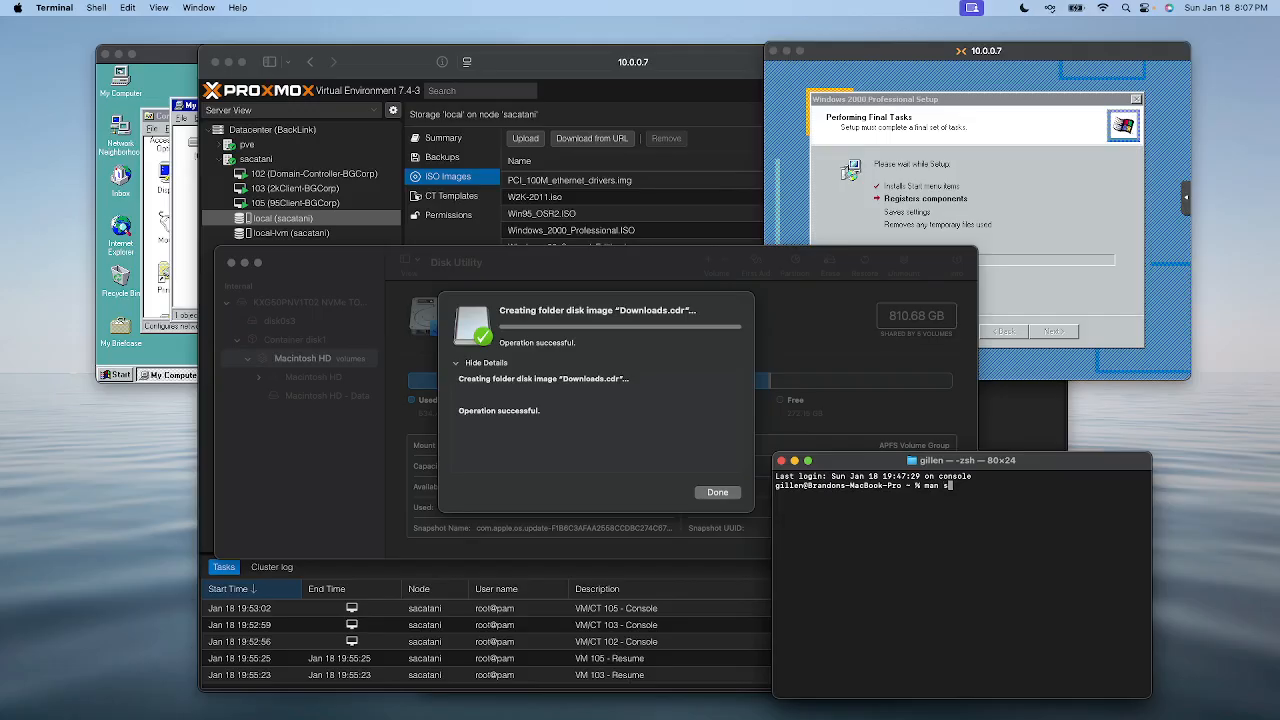
{"action": "type", "text": " diskutil"}
{"action": "key", "text": "Return"}
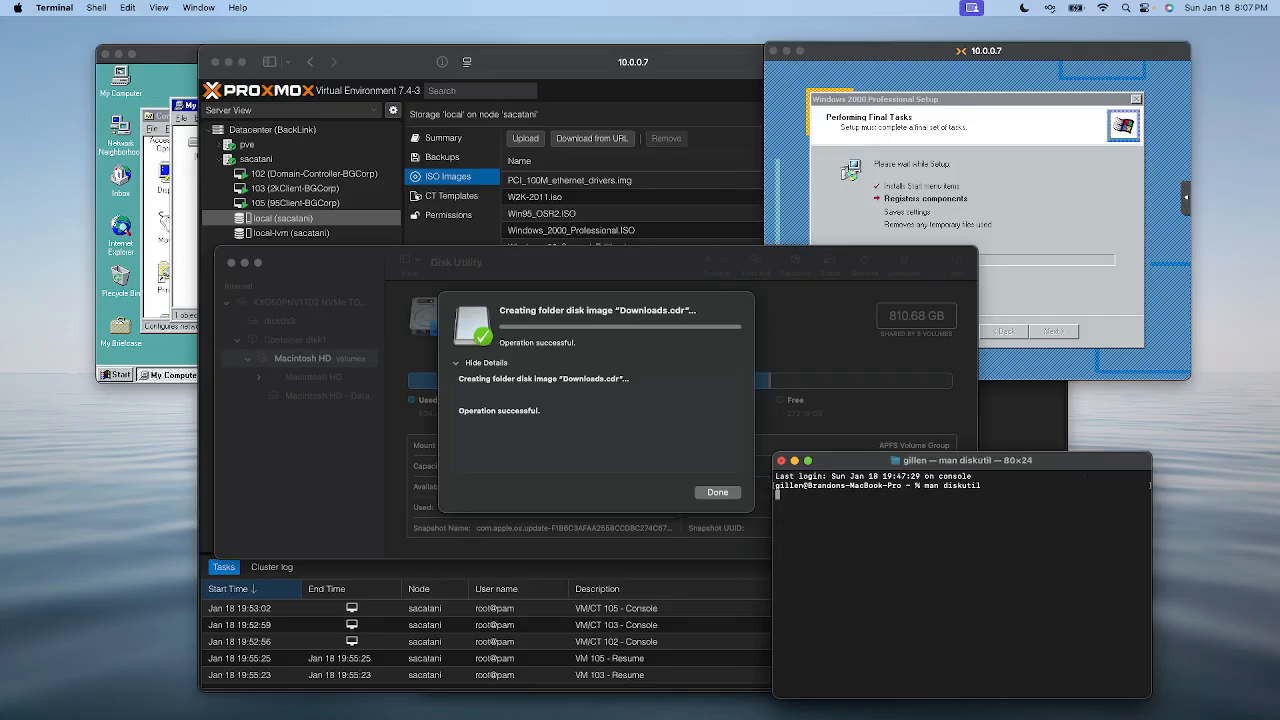
Step: Dismiss the finished Downloads.cdr notice and quit Disk Utility
{"action": "left_click", "coordinate": [716, 493]}
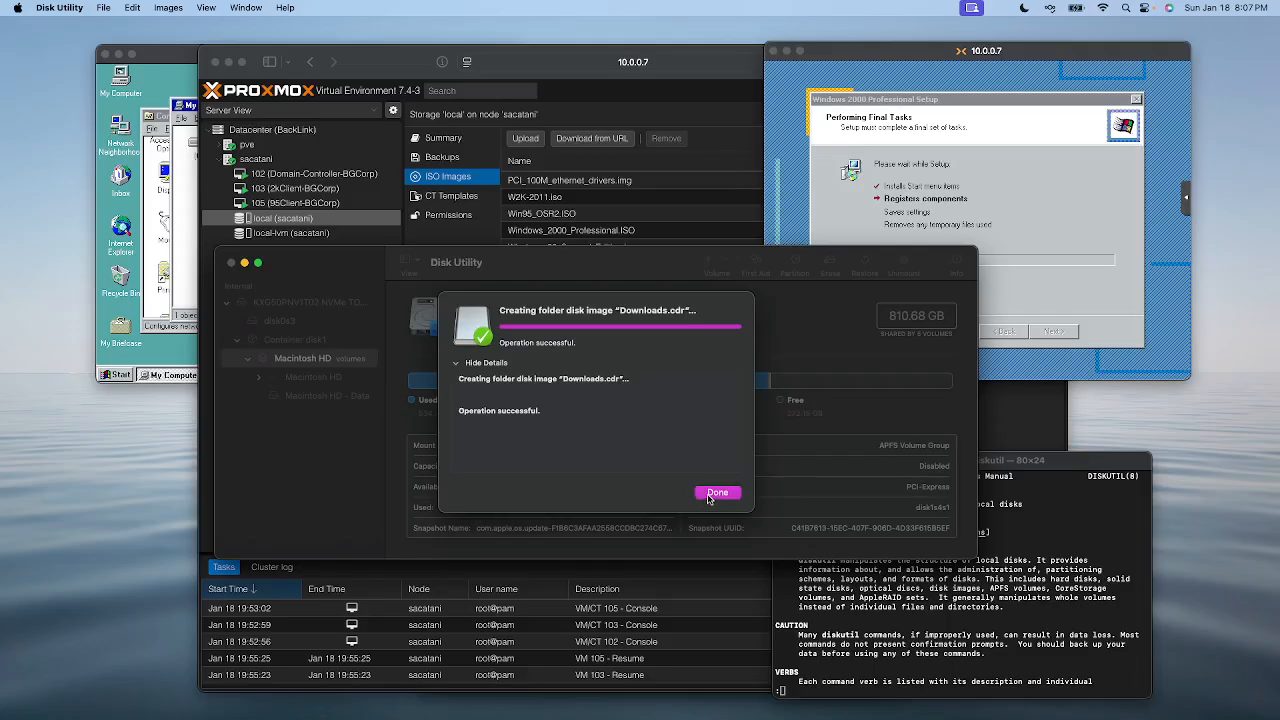
{"action": "left_click", "coordinate": [716, 493]}
{"action": "key", "text": "super+q"}
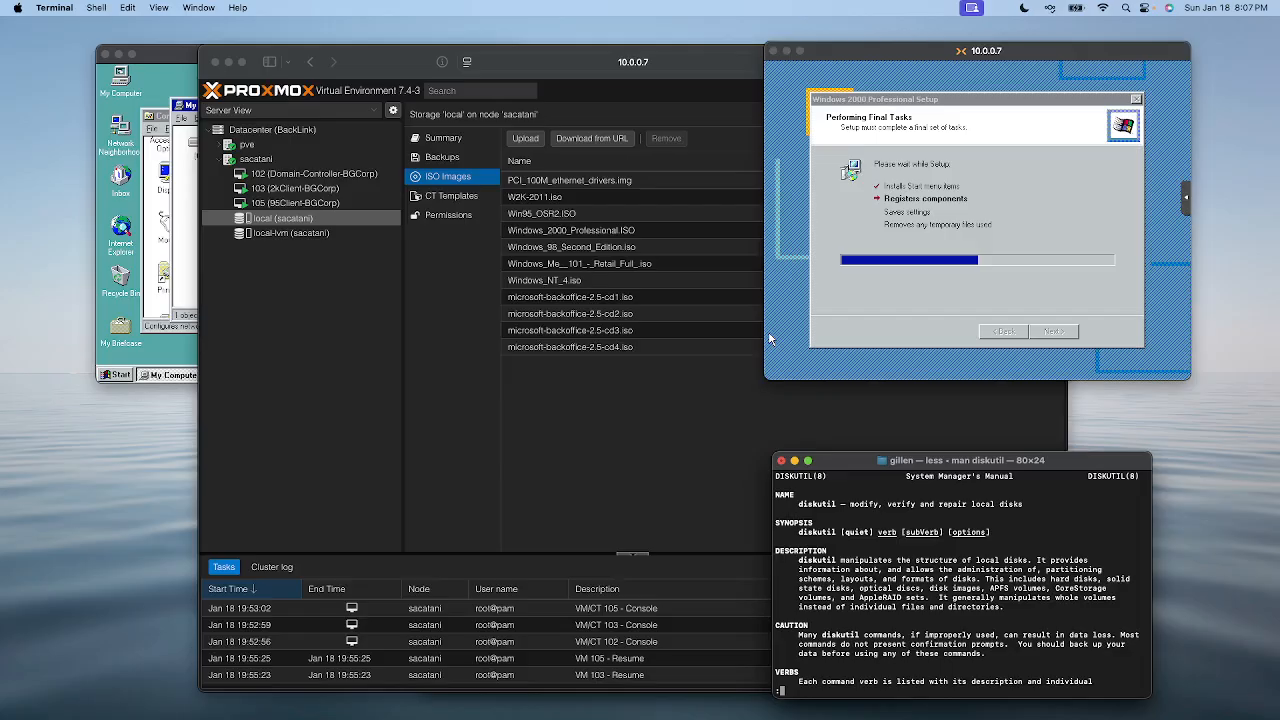
{"action": "key", "text": "super+Tab"}
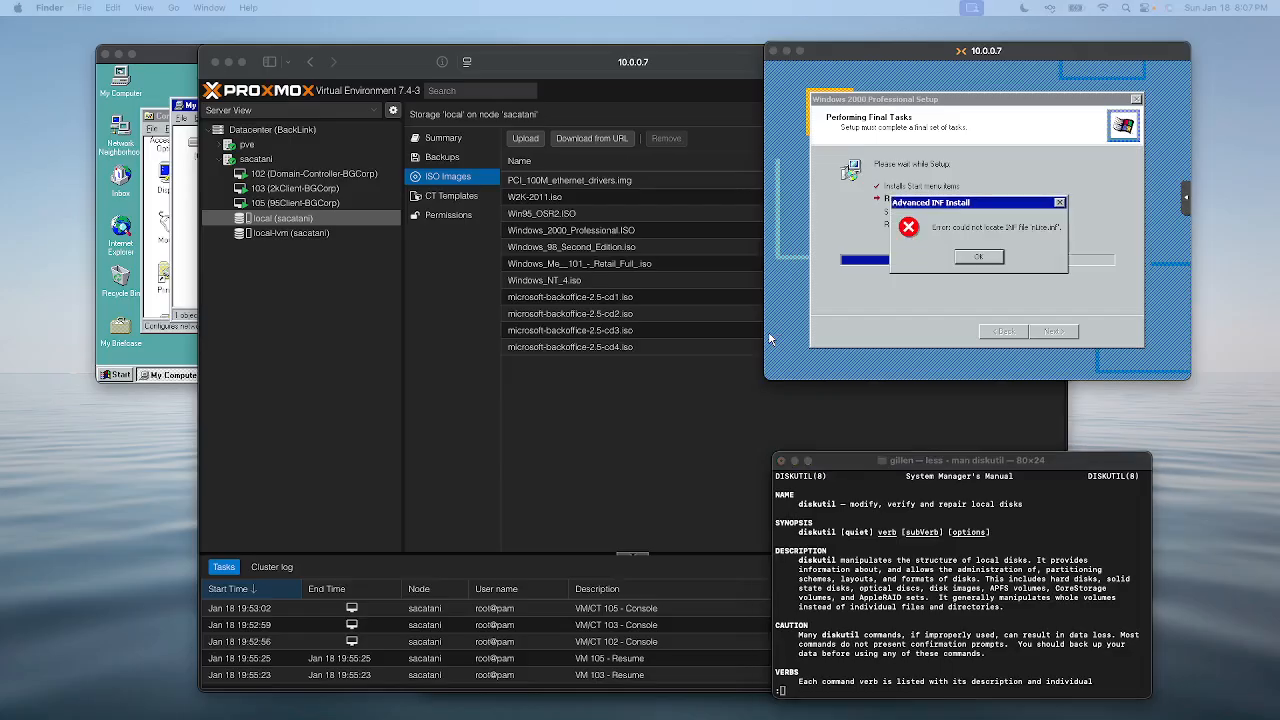
Step: Trash Downloads.dmg from the home folder and drag Downloads.cdr onto the desktop
{"action": "left_click_drag", "start_coordinate": [500, 716], "coordinate": [417, 243]}
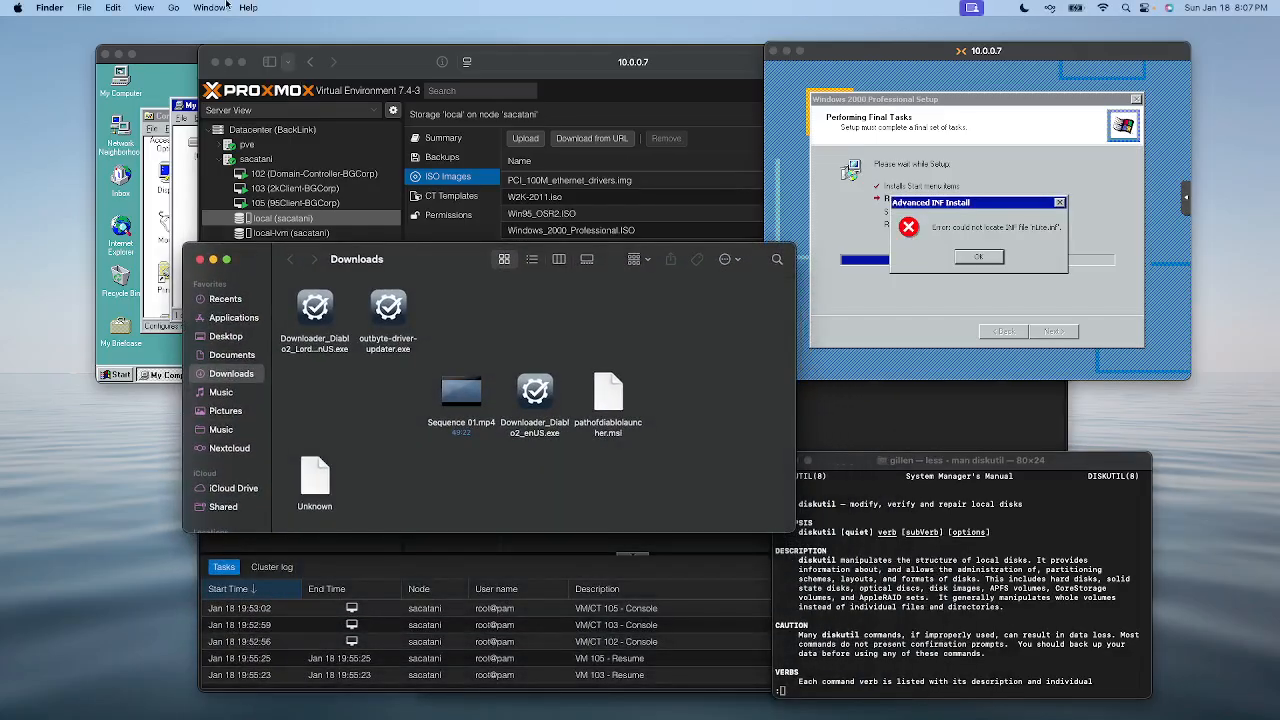
{"action": "left_click", "coordinate": [172, 8]}
{"action": "left_click", "coordinate": [212, 140]}
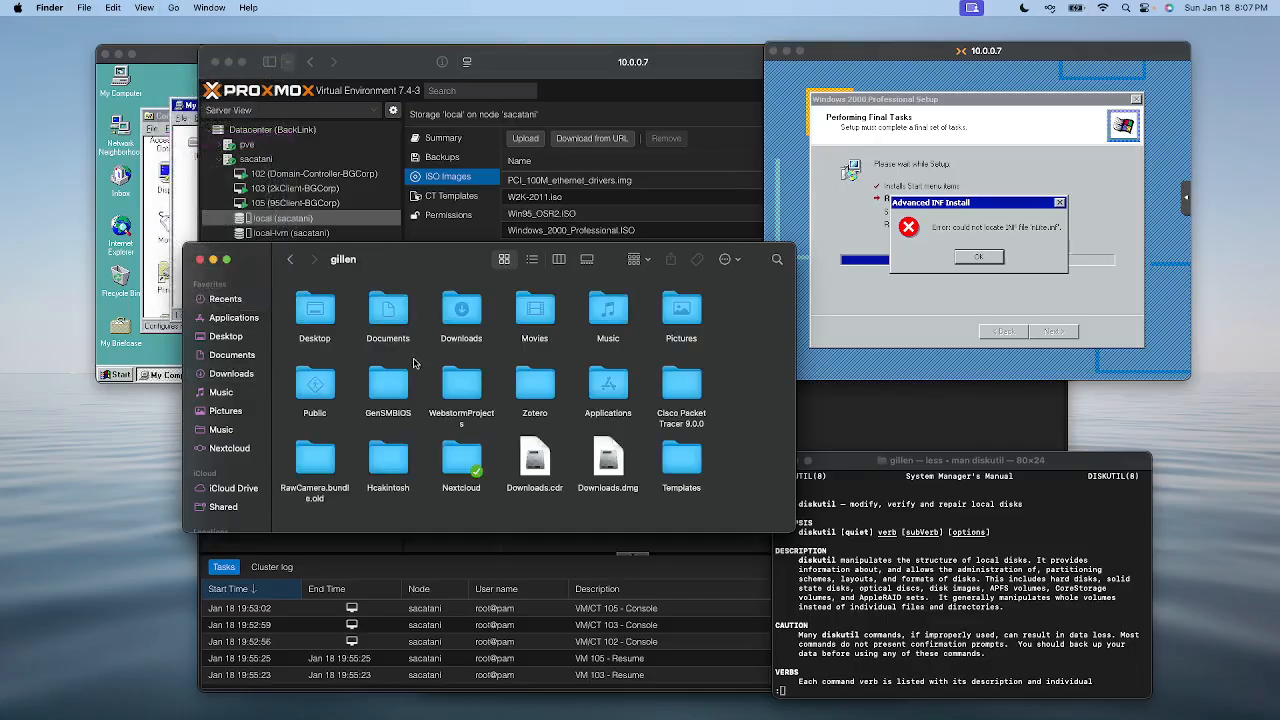
{"action": "left_click", "coordinate": [604, 466]}
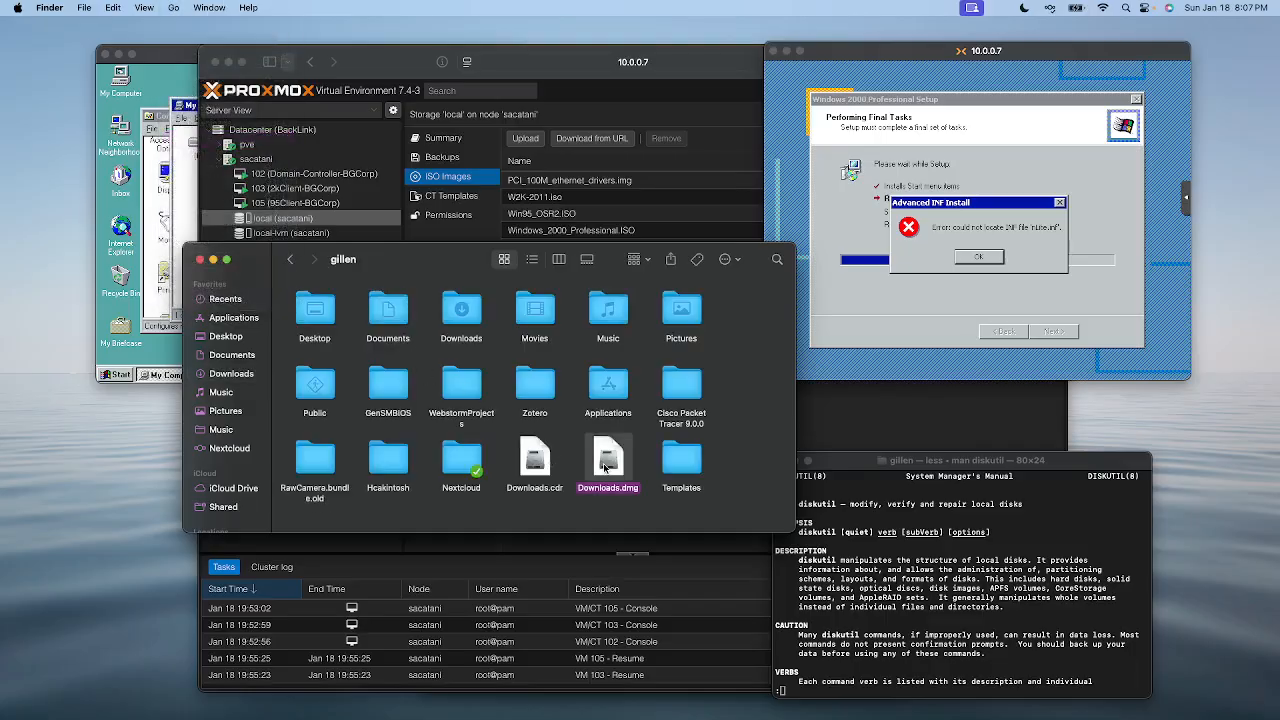
{"action": "key", "text": "super+BackSpace"}
{"action": "left_click_drag", "start_coordinate": [535, 460], "coordinate": [120, 460]}
{"action": "left_click", "coordinate": [199, 259]}
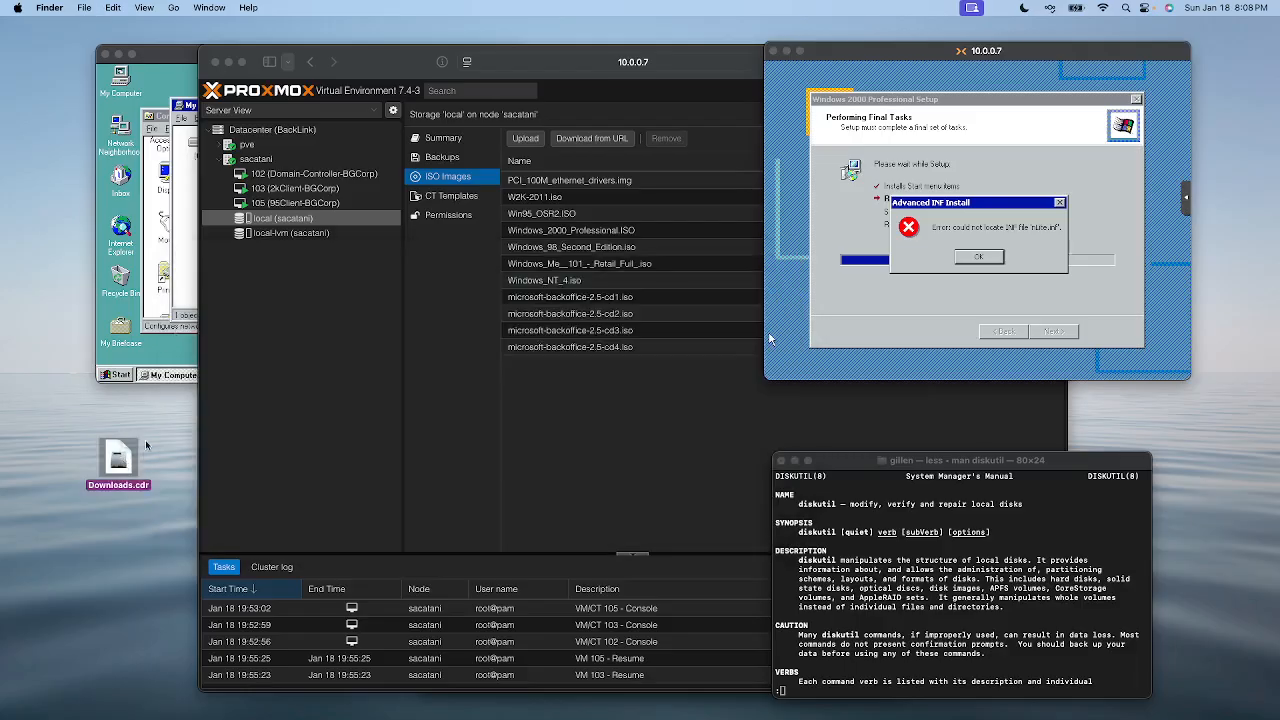
Step: Open the ISO upload form, try dropping Downloads.cdr into it, then dismiss the file chooser
{"action": "left_click", "coordinate": [527, 140]}
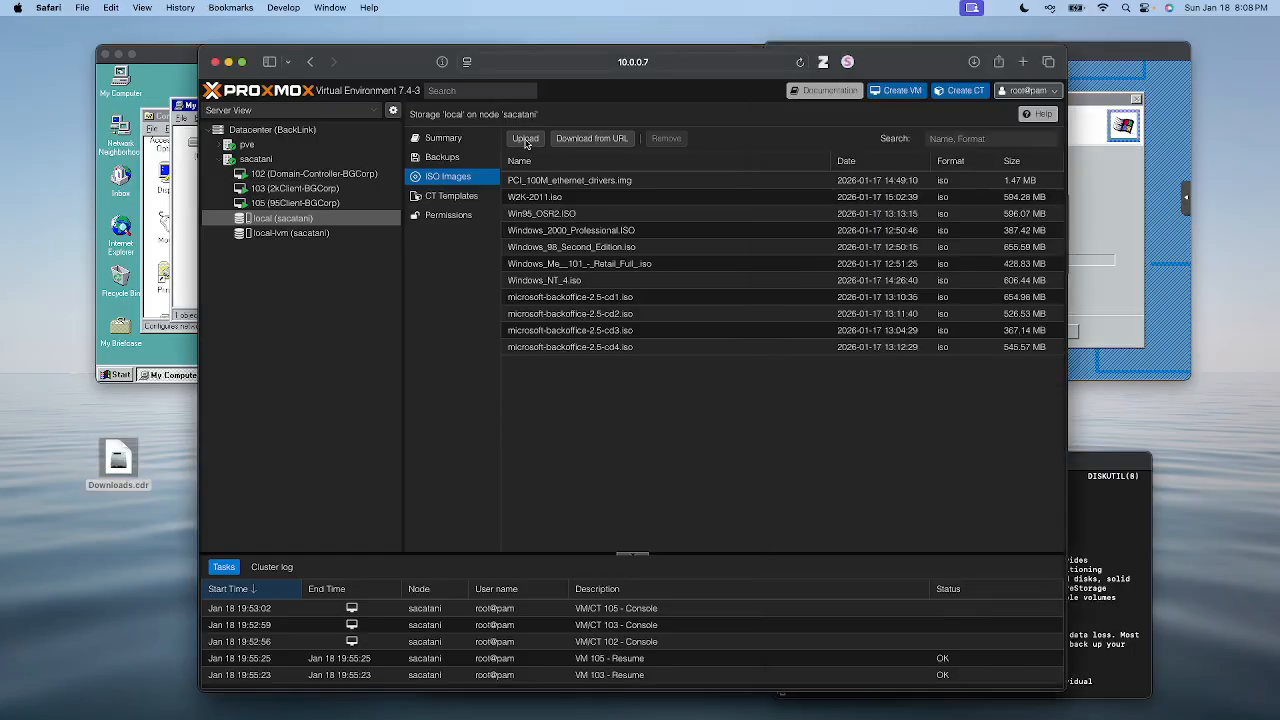
{"action": "left_click", "coordinate": [527, 139]}
{"action": "left_click", "coordinate": [128, 468]}
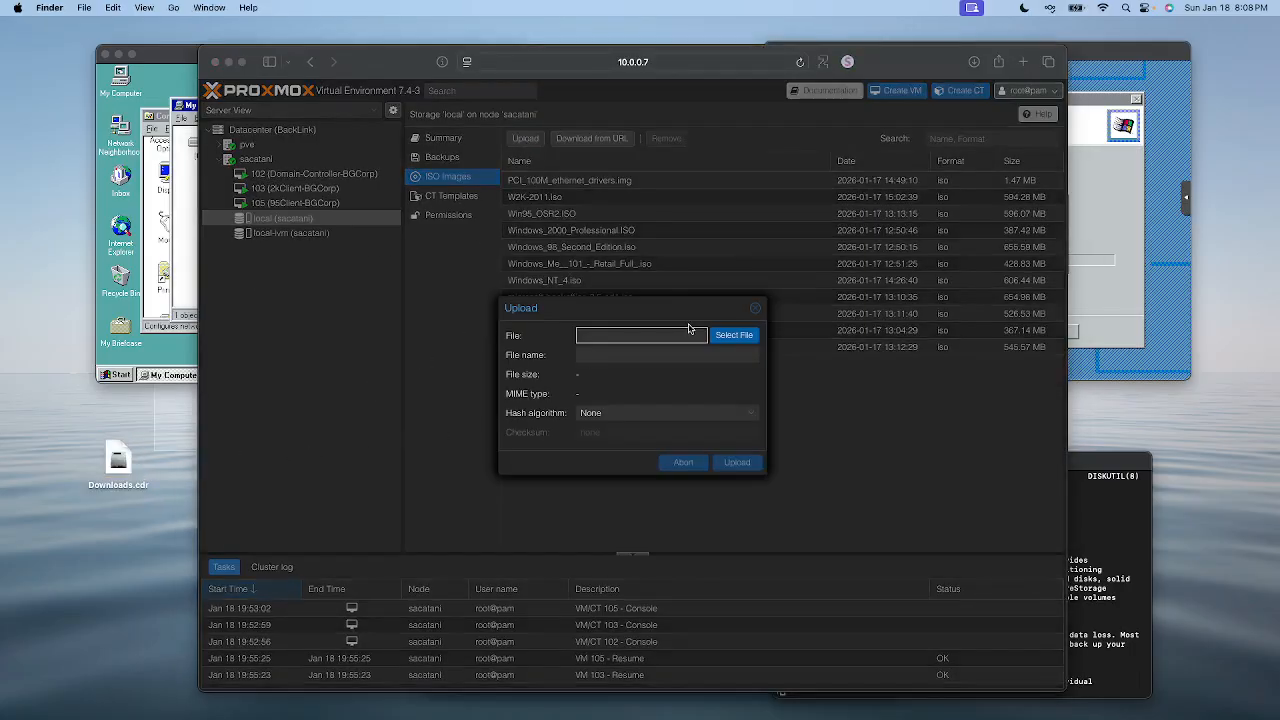
{"action": "left_click_drag", "start_coordinate": [118, 462], "coordinate": [620, 338]}
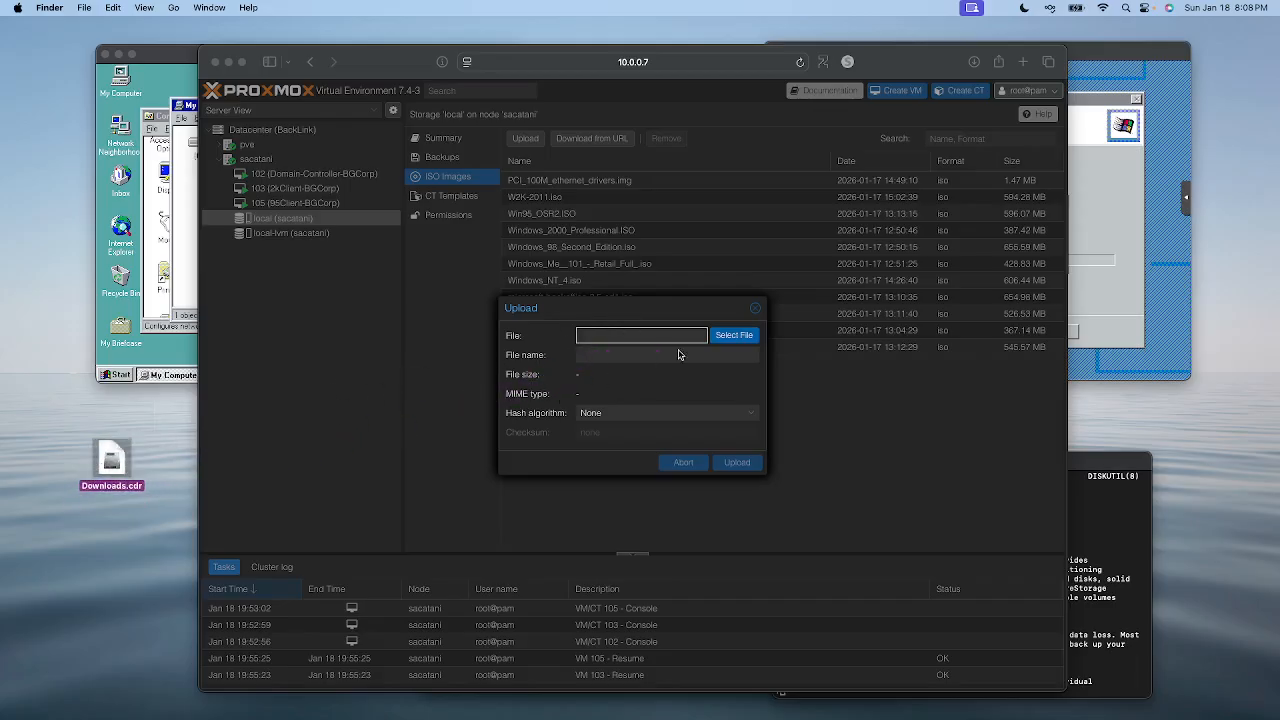
{"action": "left_click", "coordinate": [744, 337]}
{"action": "left_click", "coordinate": [735, 337]}
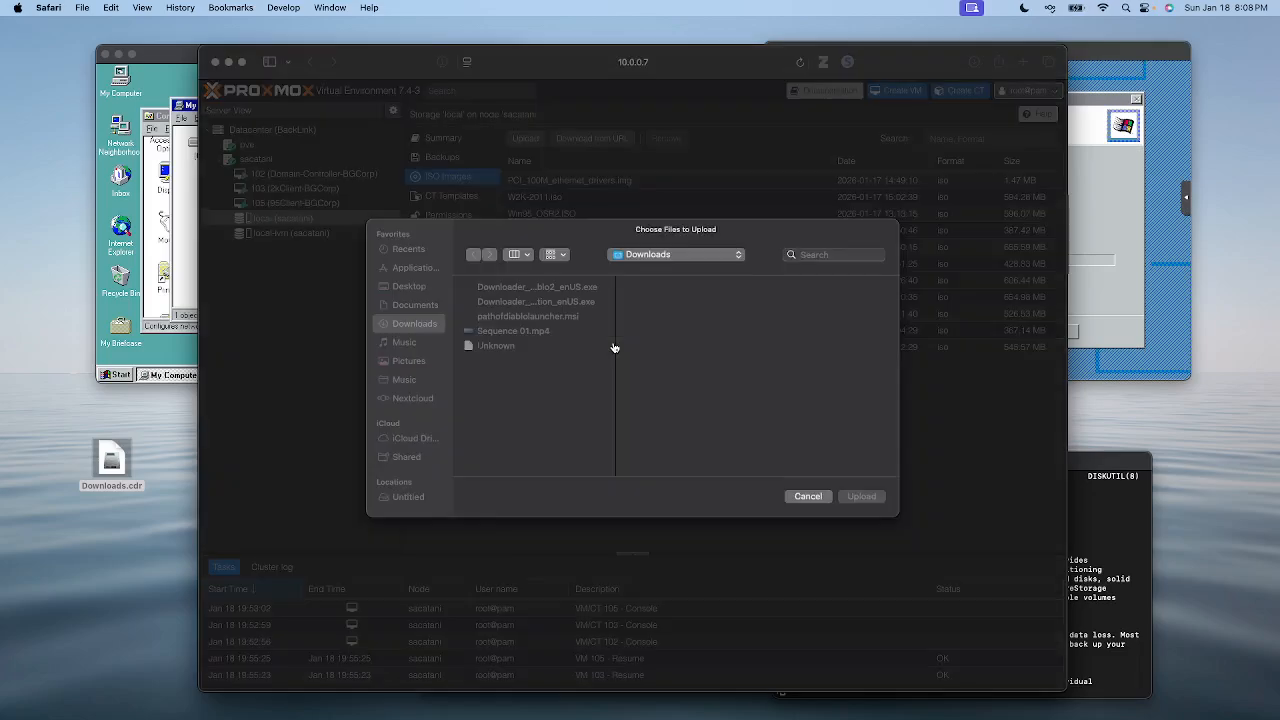
{"action": "left_click", "coordinate": [415, 305]}
{"action": "left_click", "coordinate": [409, 287]}
{"action": "scroll", "coordinate": [535, 343], "scroll_direction": "down", "scroll_amount": 3}
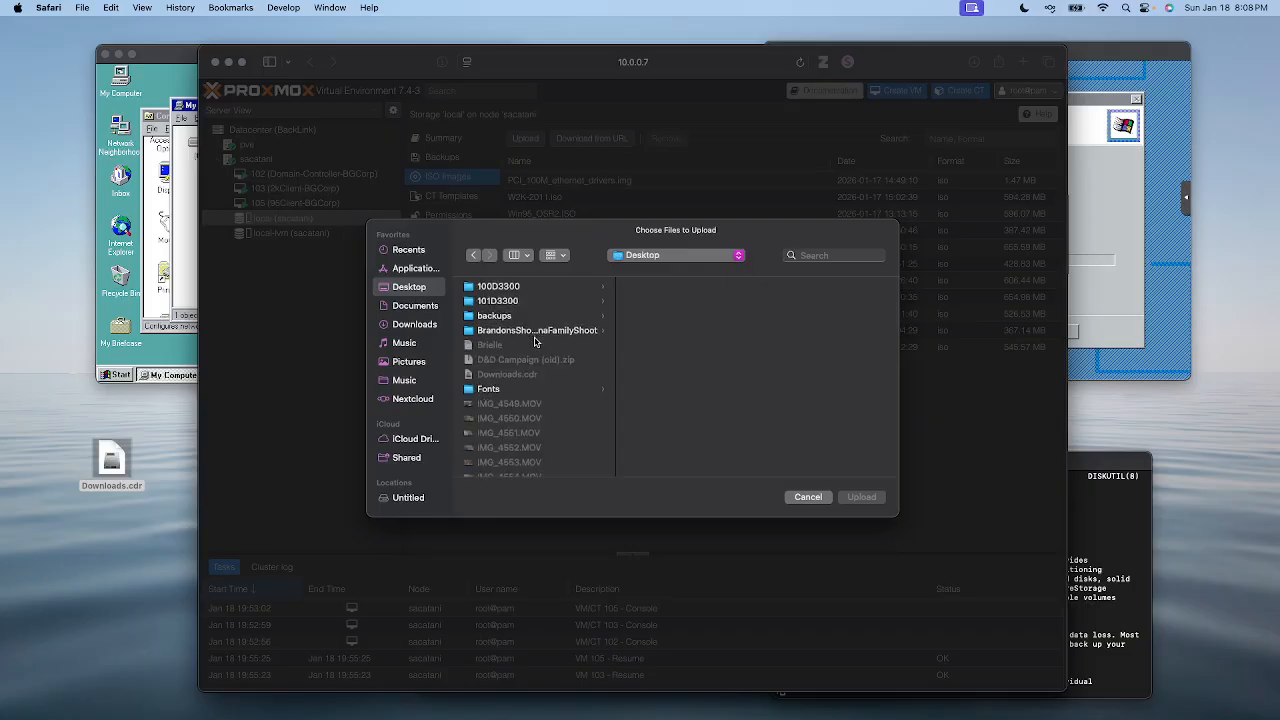
{"action": "scroll", "coordinate": [535, 343], "scroll_direction": "down", "scroll_amount": 5}
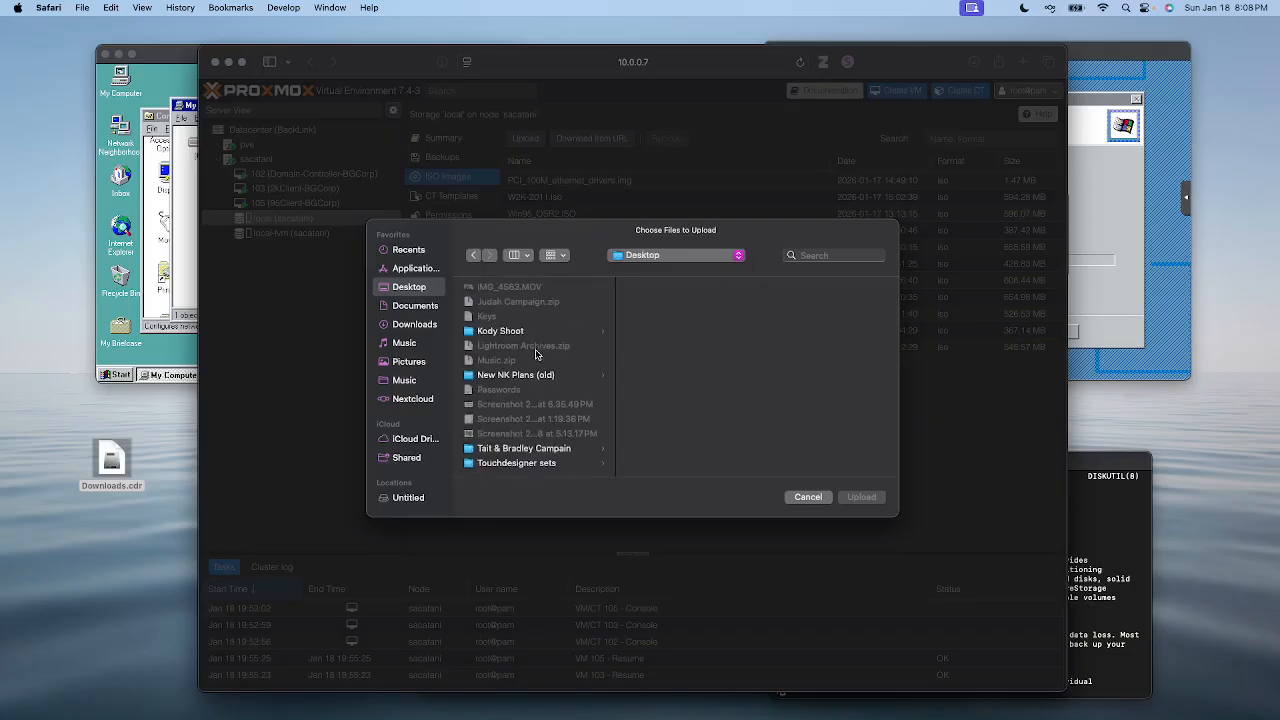
{"action": "key", "text": "Escape"}
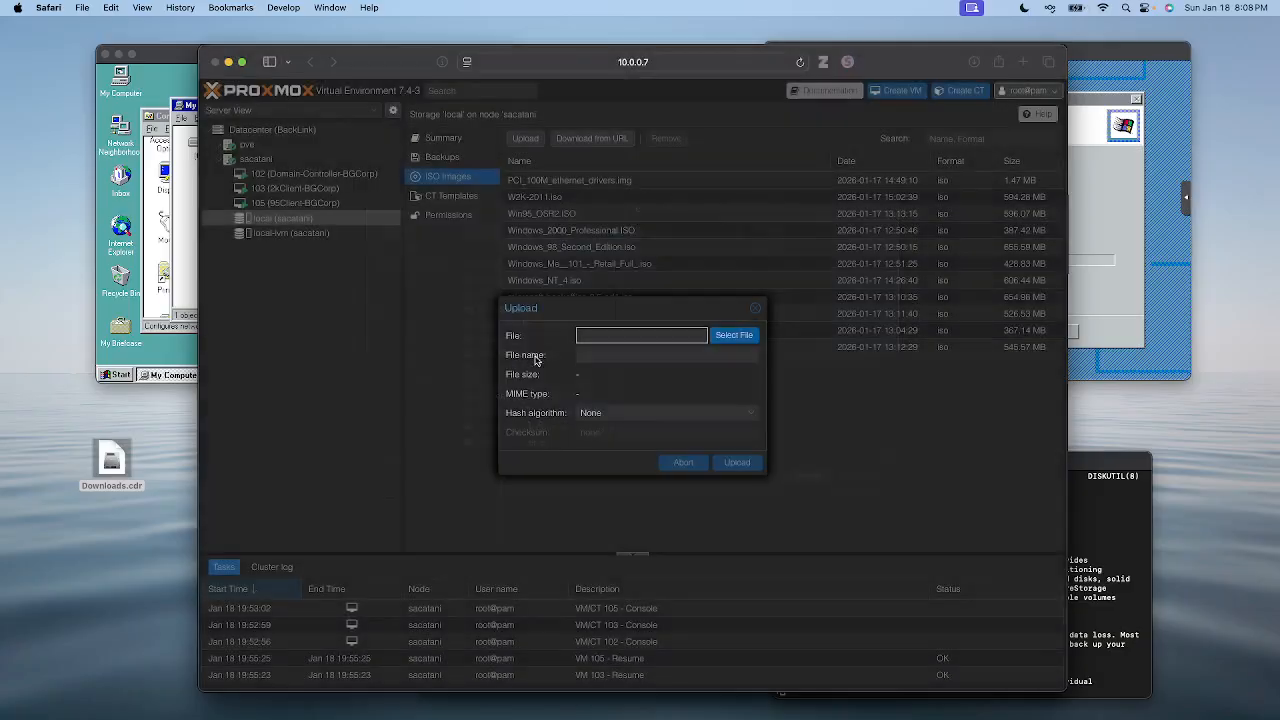
Step: Retry dragging Downloads.cdr in, browse Downloads in the chooser, and cancel without choosing
{"action": "left_click_drag", "start_coordinate": [114, 467], "coordinate": [676, 460]}
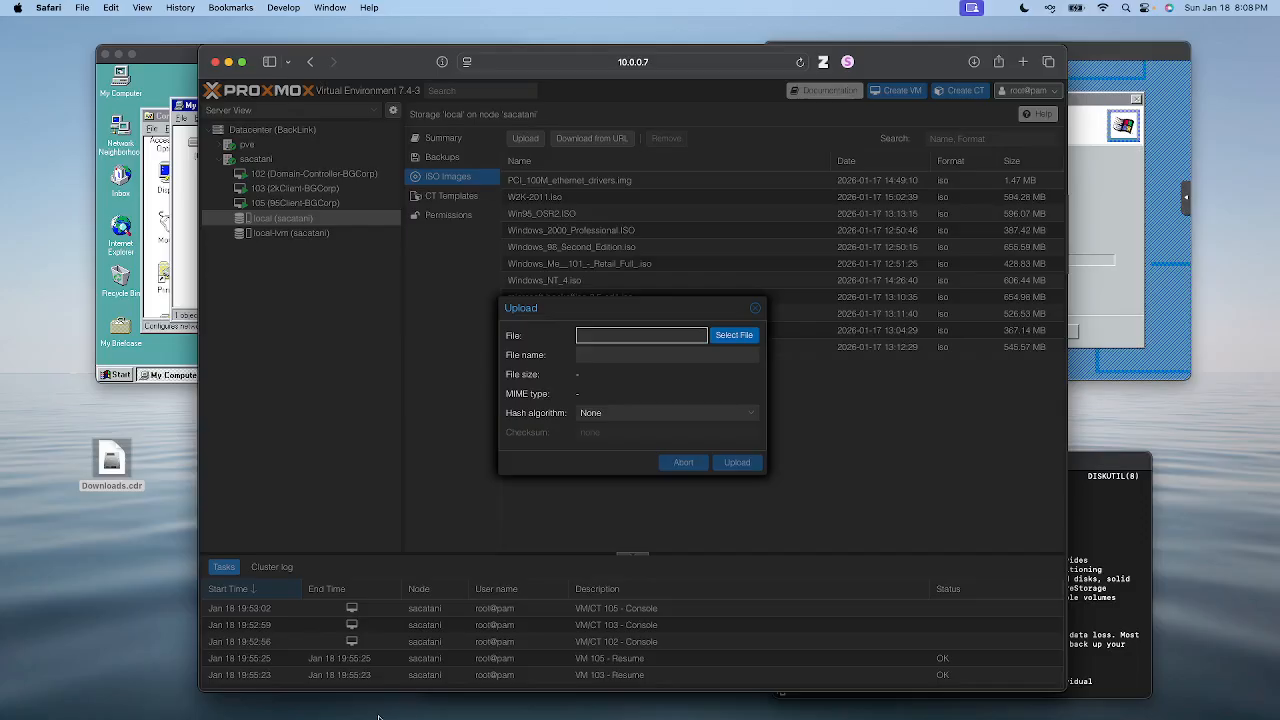
{"action": "left_click_drag", "start_coordinate": [112, 462], "coordinate": [628, 334]}
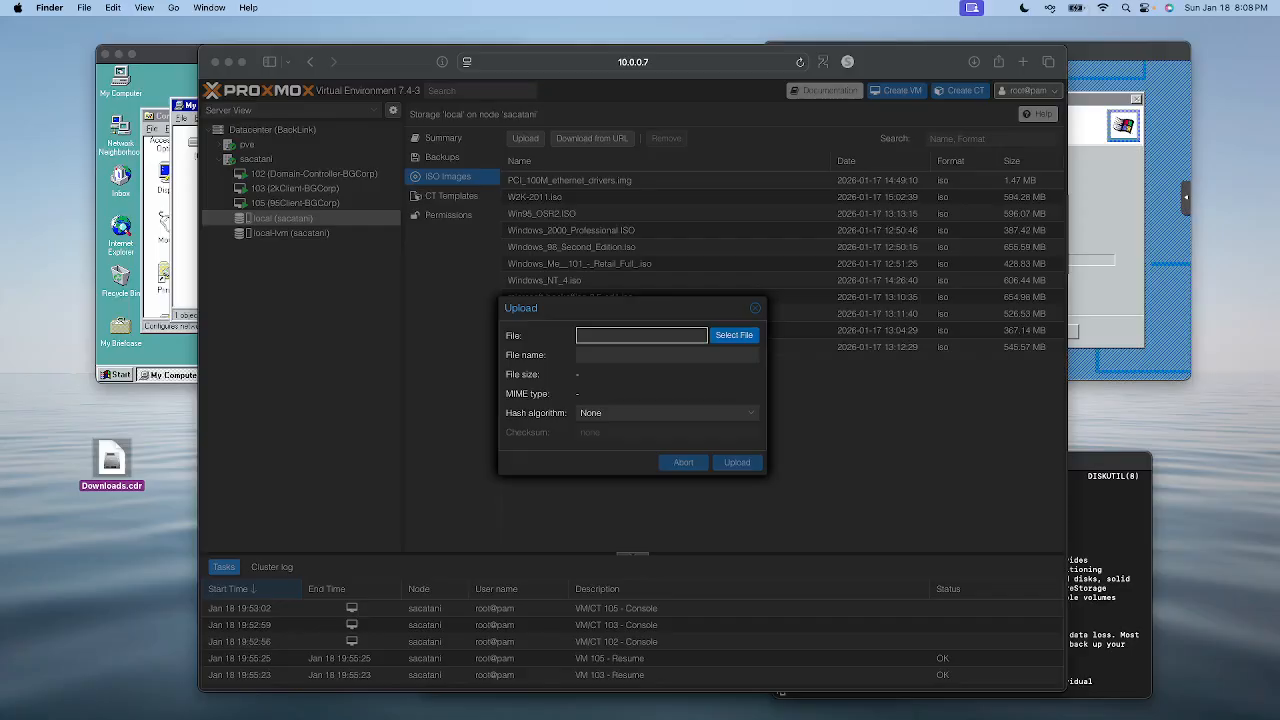
{"action": "left_click", "coordinate": [750, 335]}
{"action": "left_click", "coordinate": [751, 337]}
{"action": "left_click", "coordinate": [400, 326]}
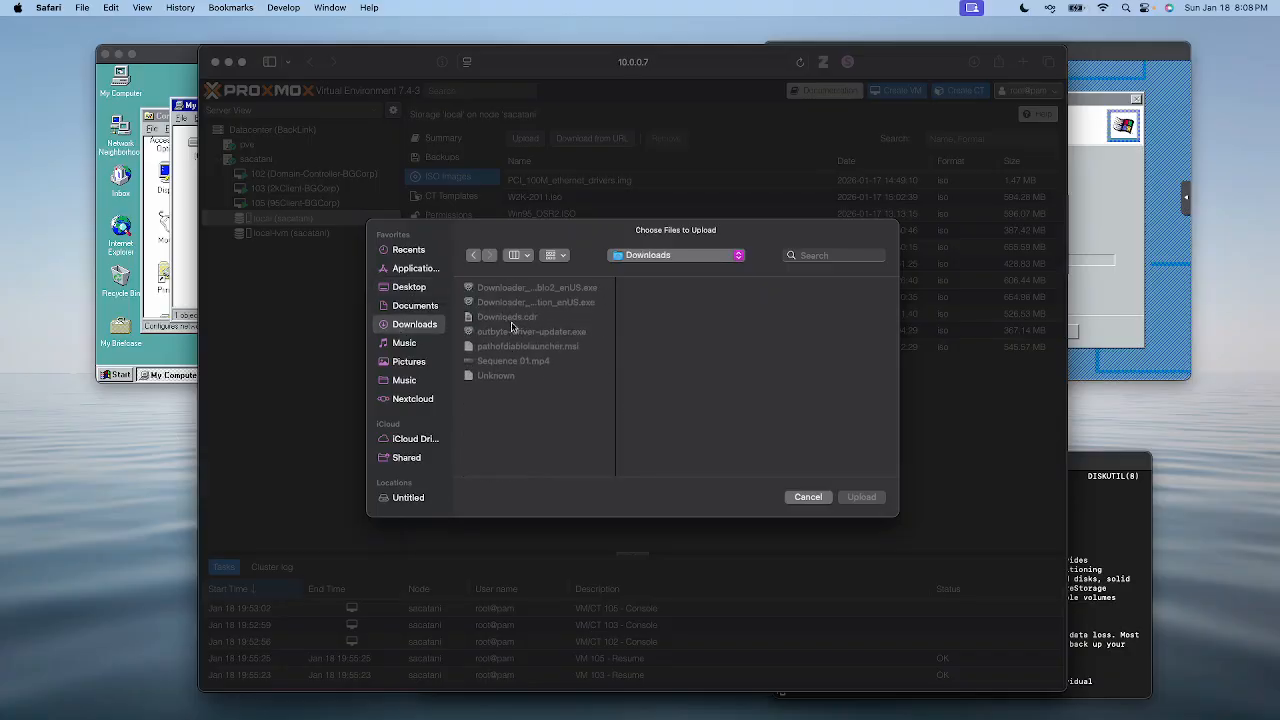
{"action": "left_click", "coordinate": [806, 497]}
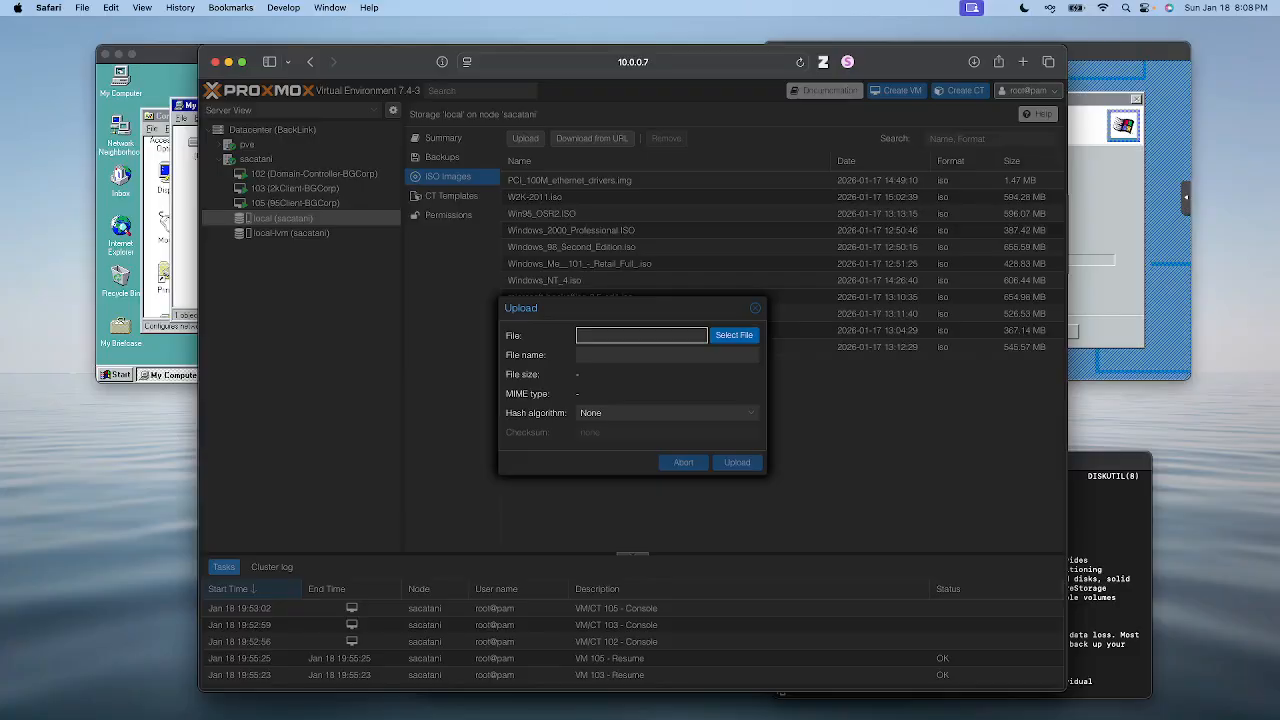
Step: Move the Terminal window over the upload form and enlarge it to show more manual text
{"action": "left_click", "coordinate": [1148, 581]}
{"action": "left_click_drag", "start_coordinate": [962, 460], "coordinate": [582, 180]}
{"action": "left_click_drag", "start_coordinate": [716, 416], "coordinate": [884, 528]}
Step: Page through the diskutil manual past secureErase, partitionDisk and resizeVolume to the AppleRAID section
{"action": "key", "text": "space"}
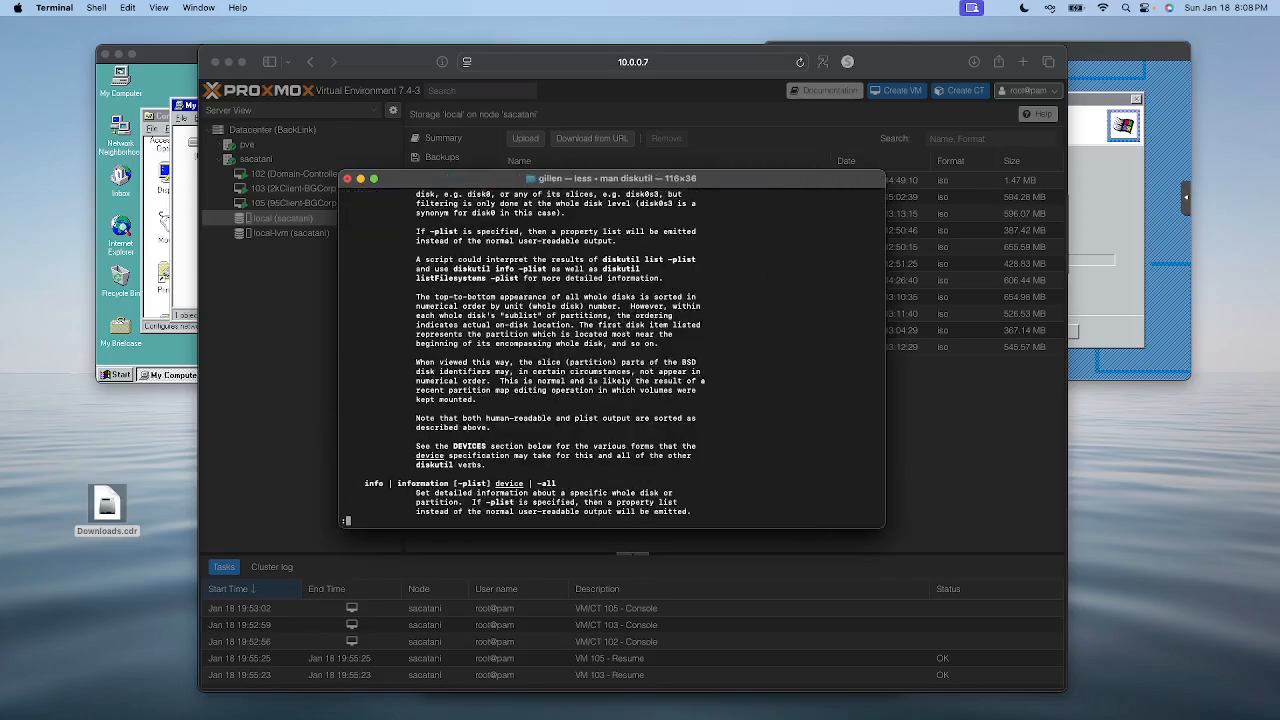
{"action": "key", "text": "space"}
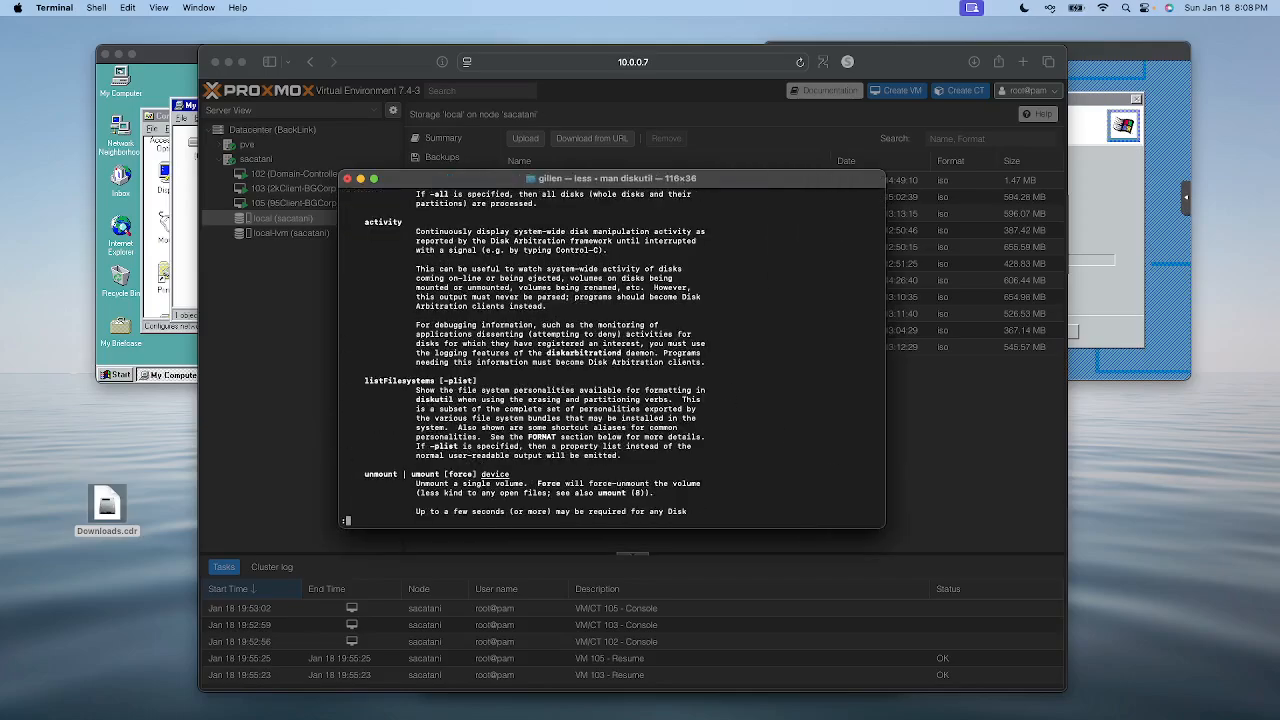
{"action": "key", "text": "space"}
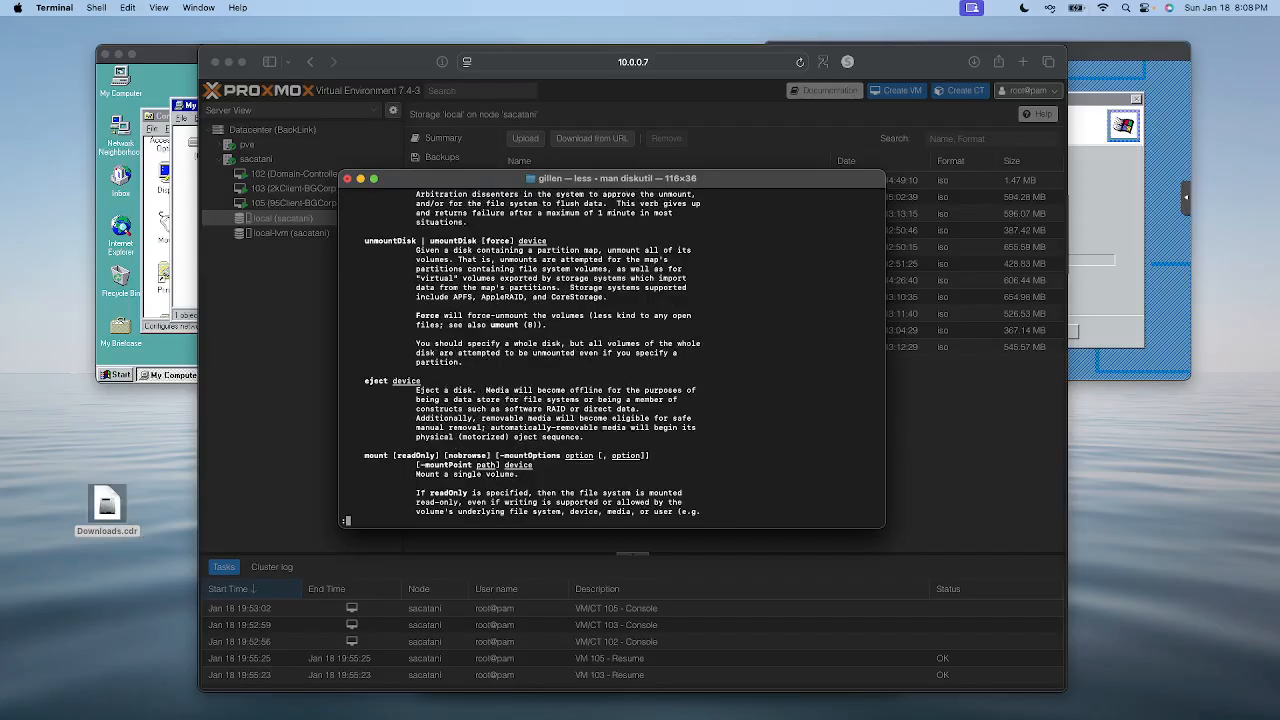
{"action": "key", "text": "space"}
{"action": "key", "text": "space"}
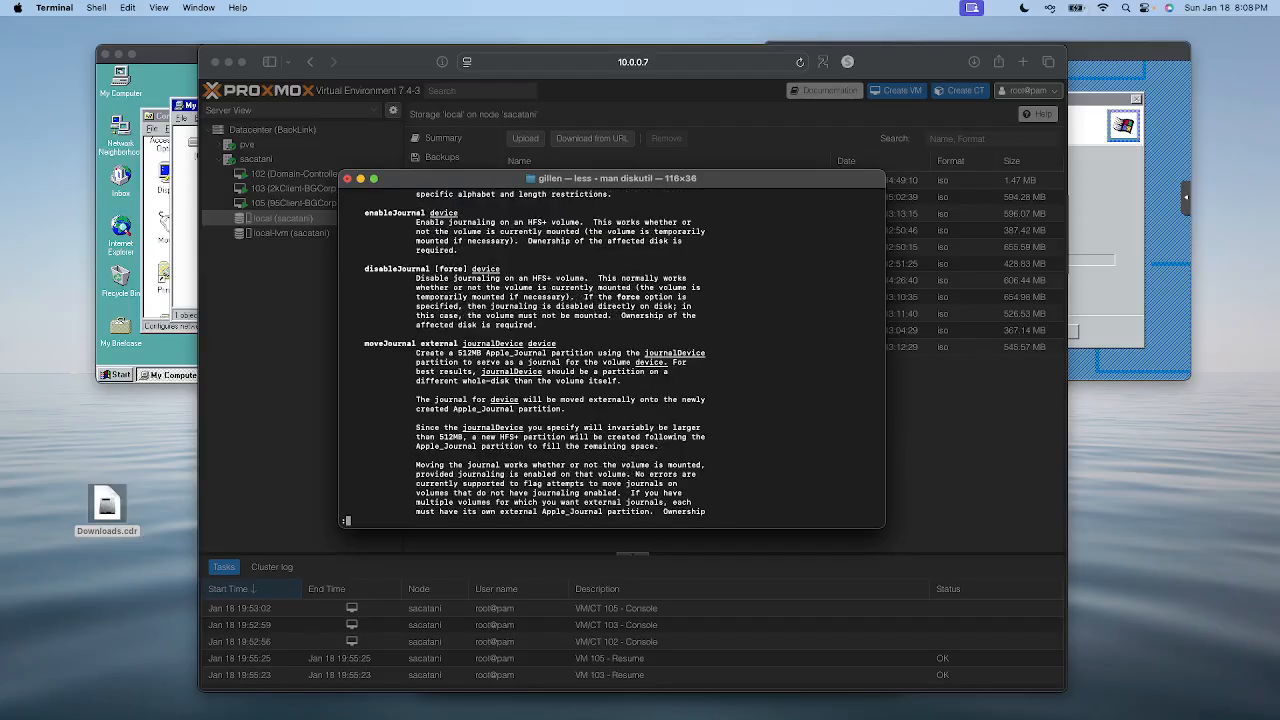
{"action": "key", "text": "space"}
{"action": "key", "text": "space"}
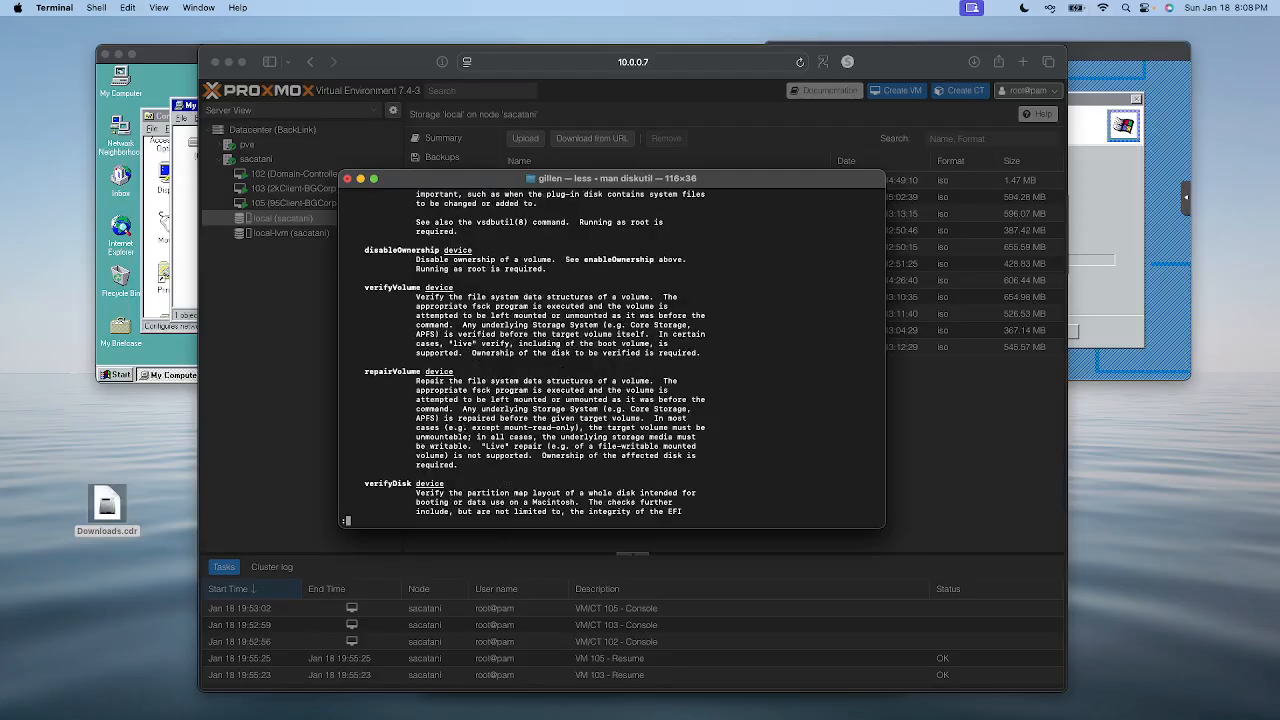
{"action": "scroll", "coordinate": [612, 350], "scroll_direction": "down", "scroll_amount": 5}
{"action": "scroll", "coordinate": [612, 350], "scroll_direction": "up", "scroll_amount": 5}
{"action": "scroll", "coordinate": [612, 350], "scroll_direction": "down", "scroll_amount": 10}
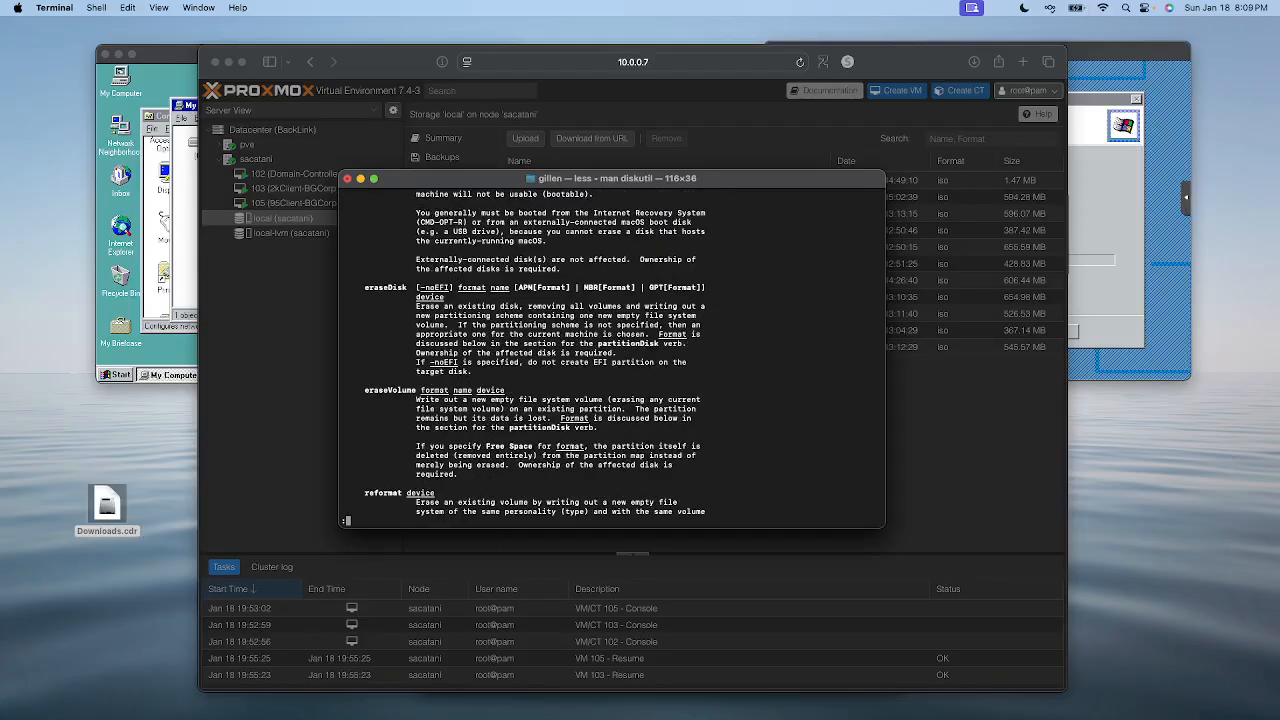
{"action": "scroll", "coordinate": [612, 350], "scroll_direction": "down", "scroll_amount": 5}
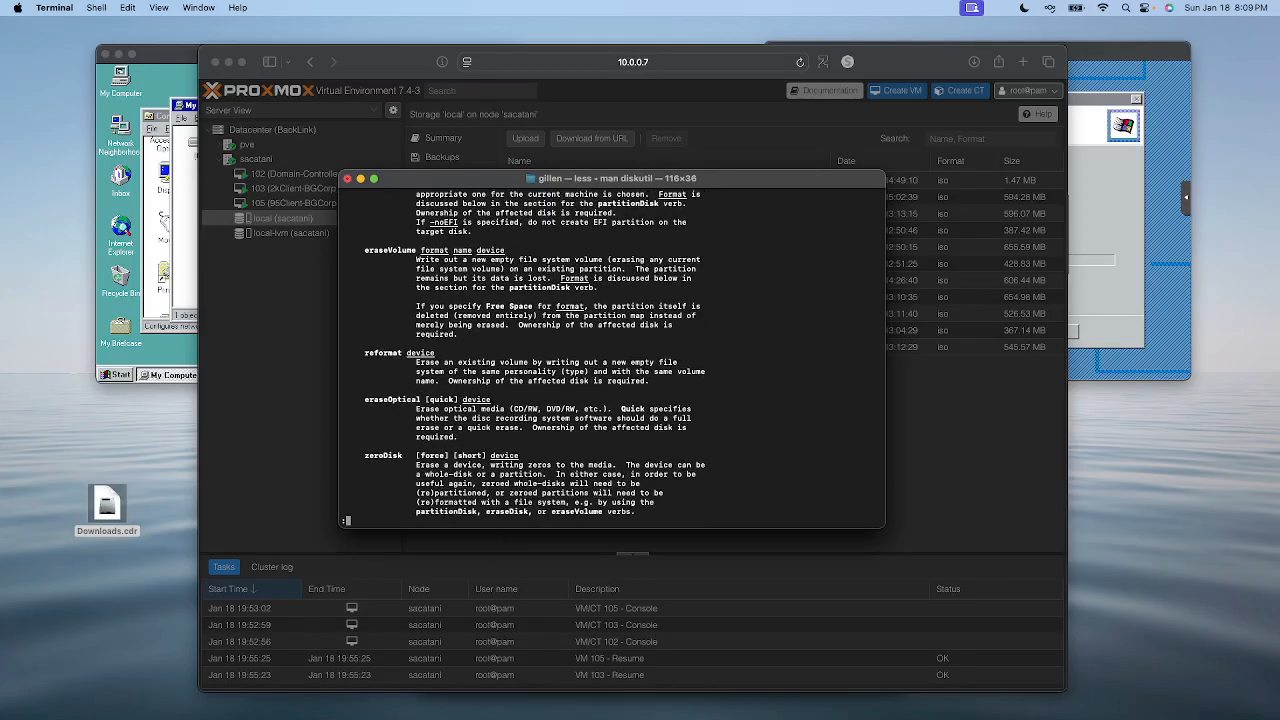
{"action": "scroll", "coordinate": [612, 350], "scroll_direction": "down", "scroll_amount": 1}
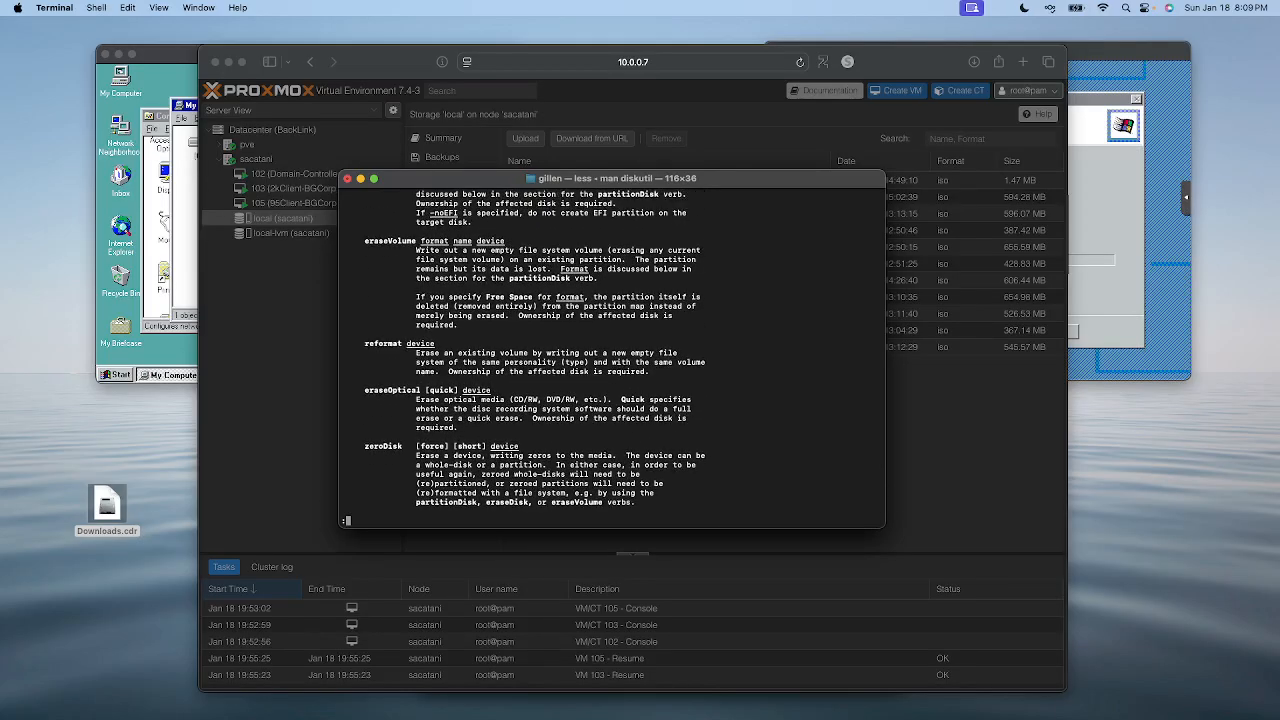
{"action": "scroll", "coordinate": [612, 350], "scroll_direction": "down", "scroll_amount": 5}
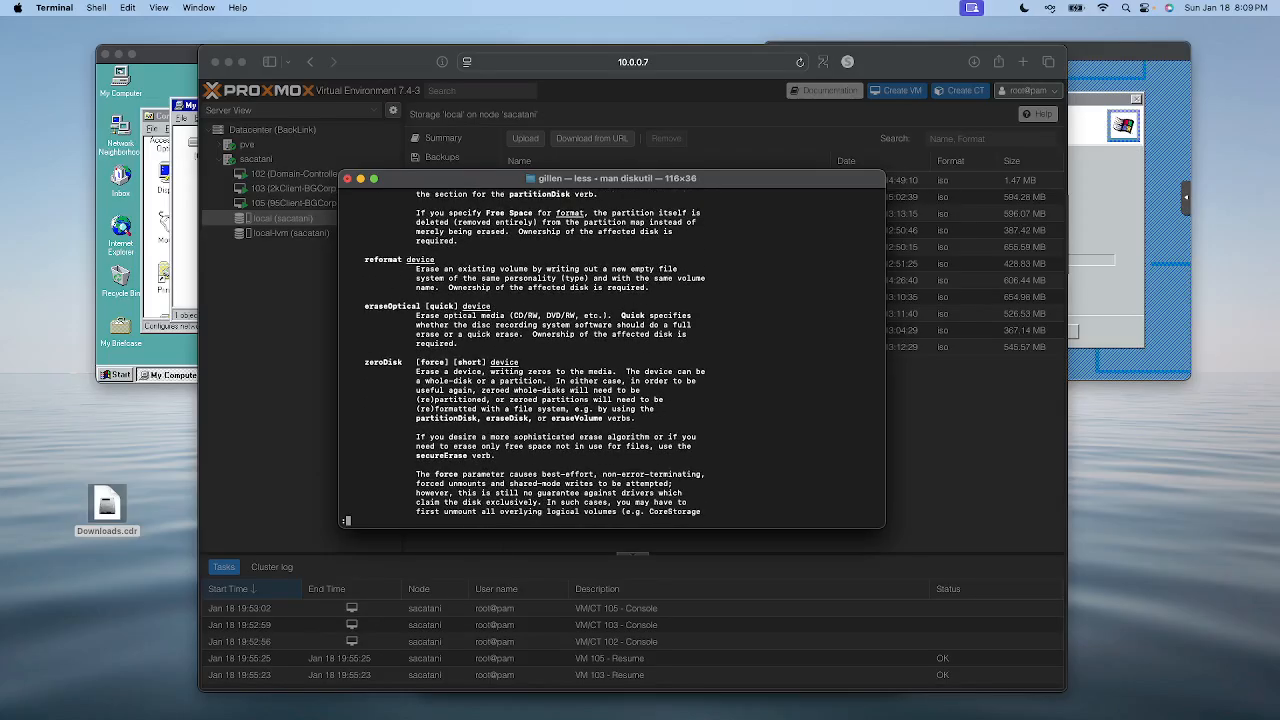
{"action": "key", "text": "space"}
{"action": "key", "text": "space"}
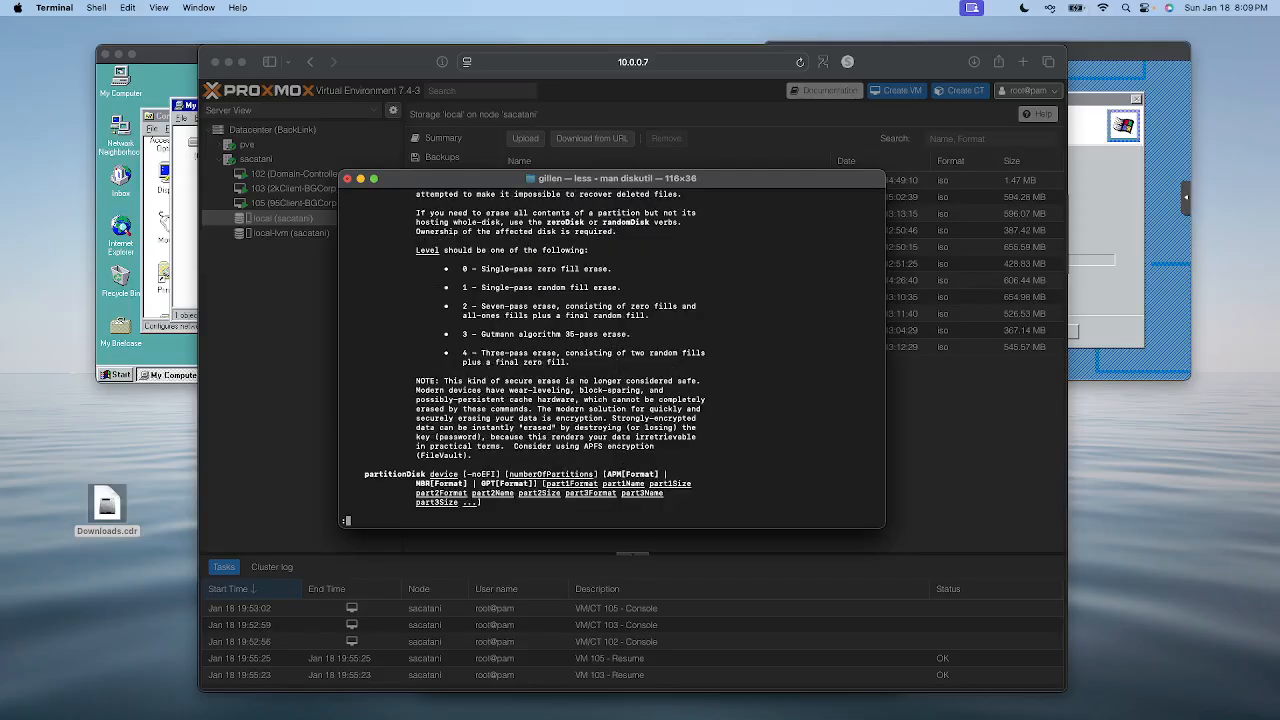
{"action": "key", "text": "space"}
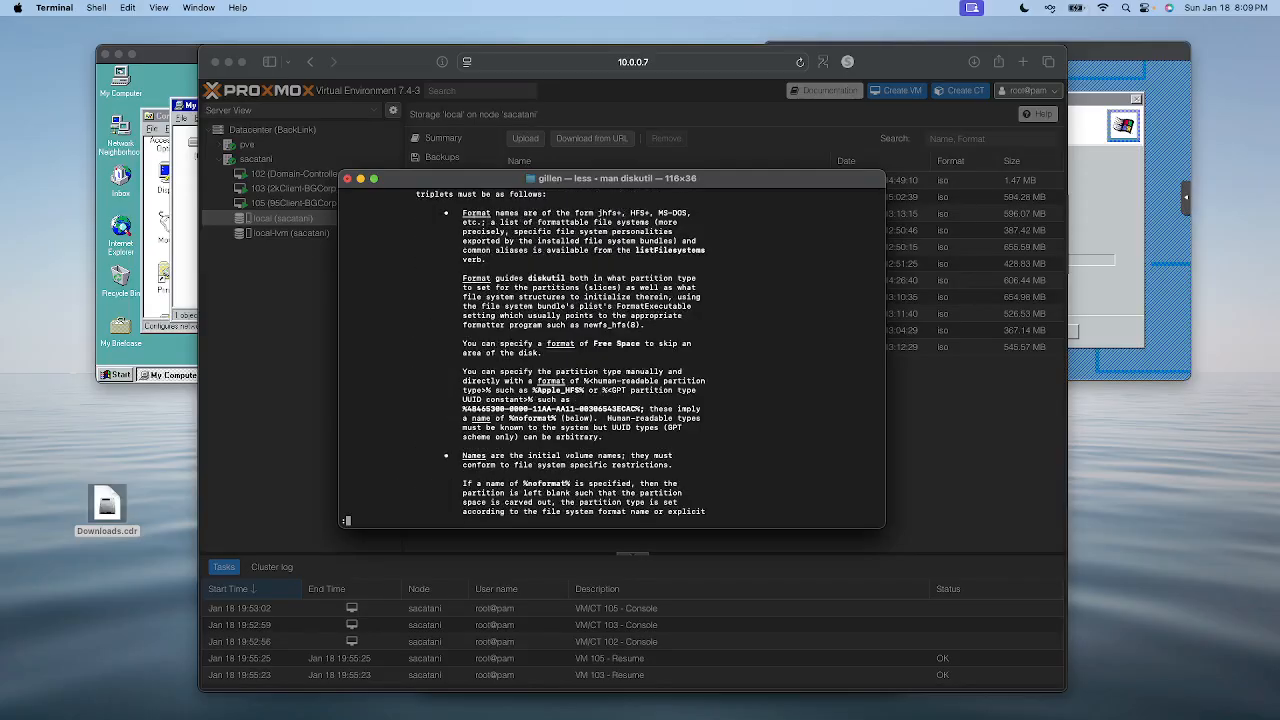
{"action": "key", "text": "space"}
{"action": "key", "text": "space"}
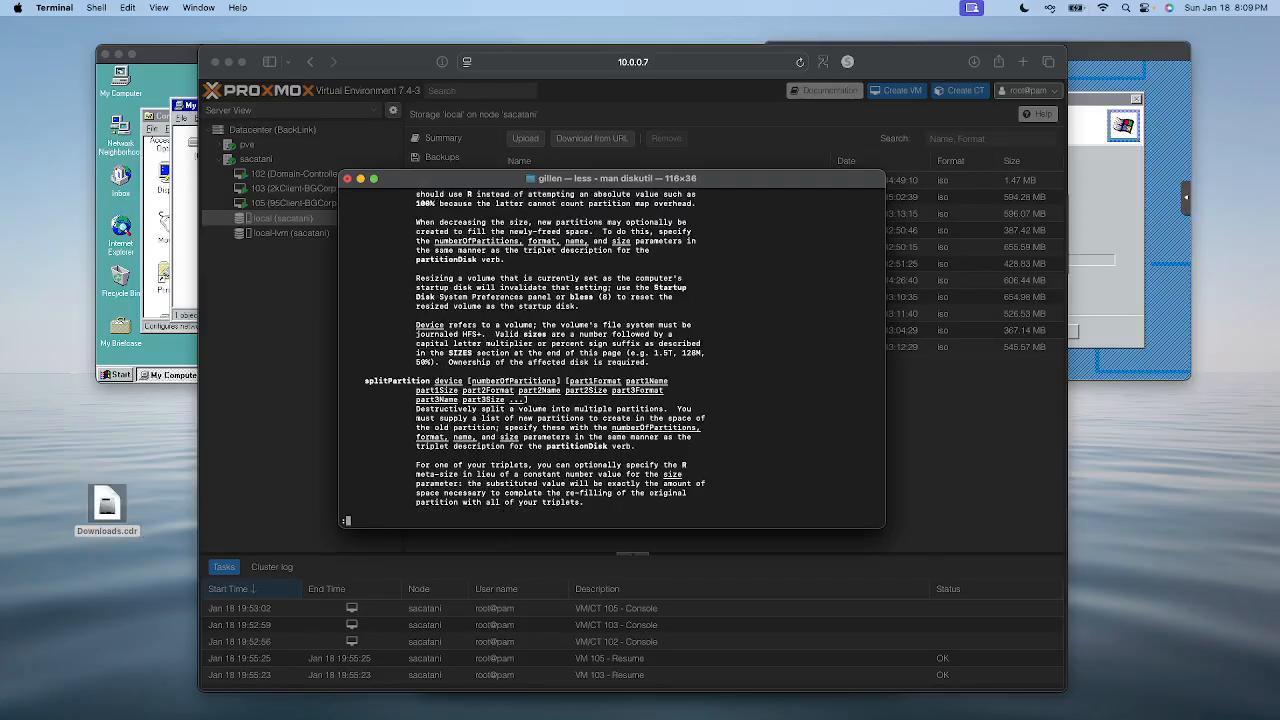
{"action": "key", "text": "space"}
{"action": "key", "text": "space"}
{"action": "key", "text": "space"}
{"action": "key", "text": "space"}
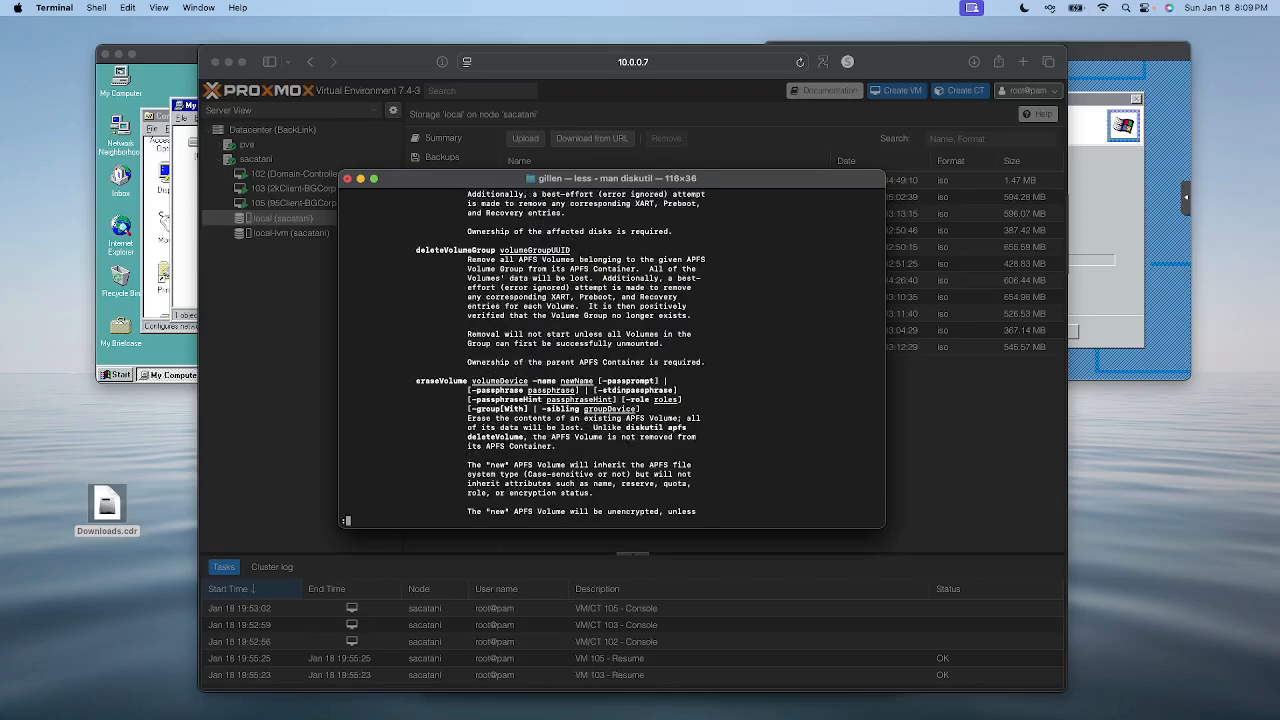
{"action": "key", "text": "space"}
{"action": "key", "text": "space"}
{"action": "key", "text": "space"}
{"action": "key", "text": "space"}
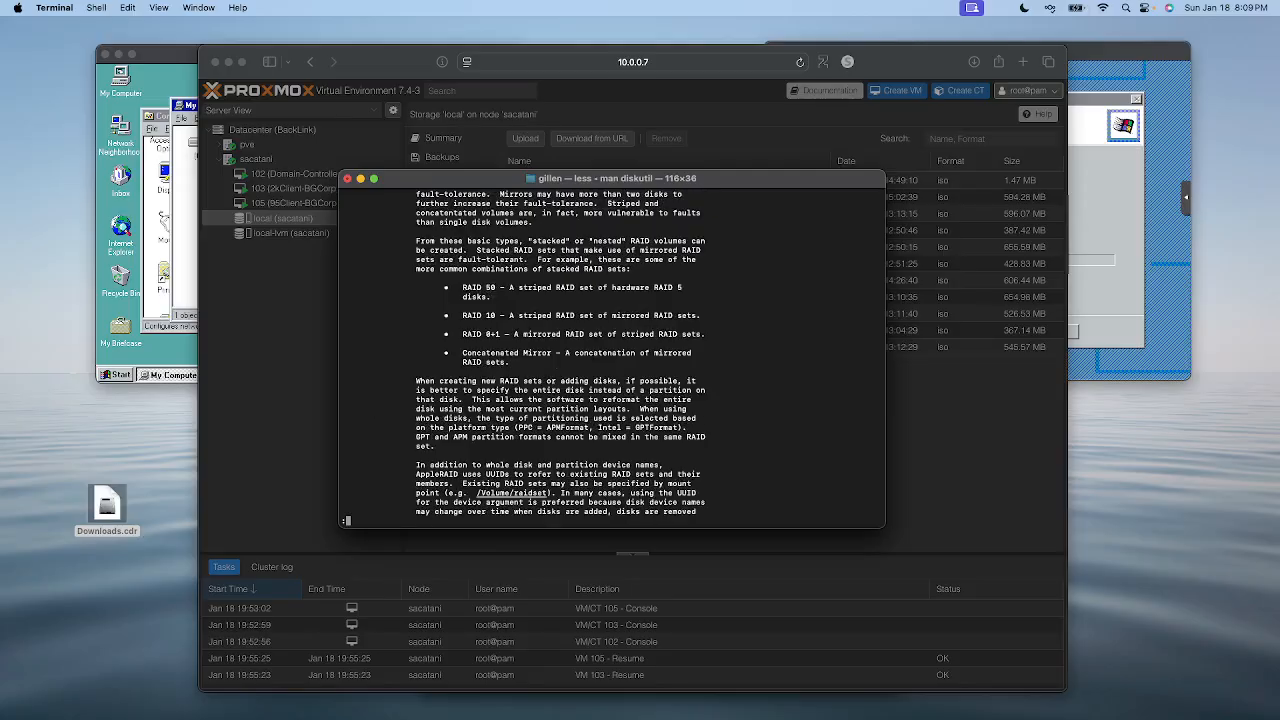
{"action": "key", "text": "space"}
{"action": "key", "text": "space"}
{"action": "key", "text": "space"}
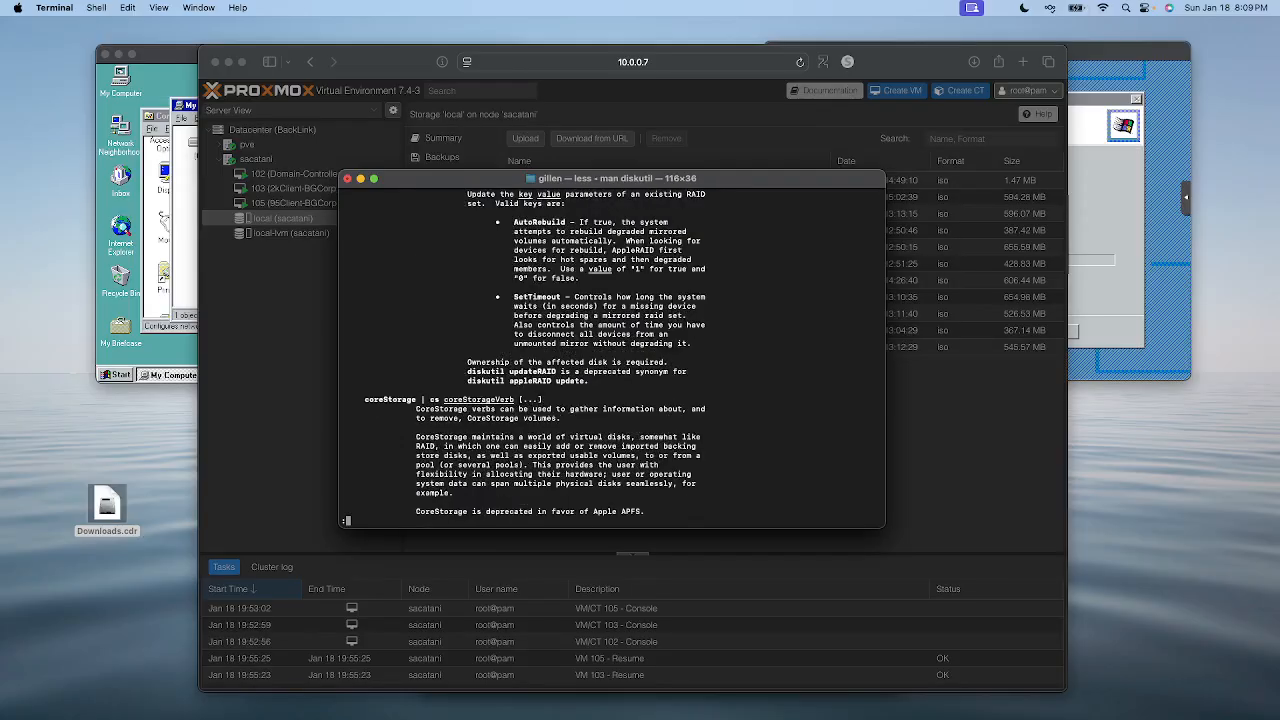
Step: Scroll onward through the disk image section of the diskutil manual
{"action": "scroll", "coordinate": [612, 350], "scroll_direction": "up", "scroll_amount": 9}
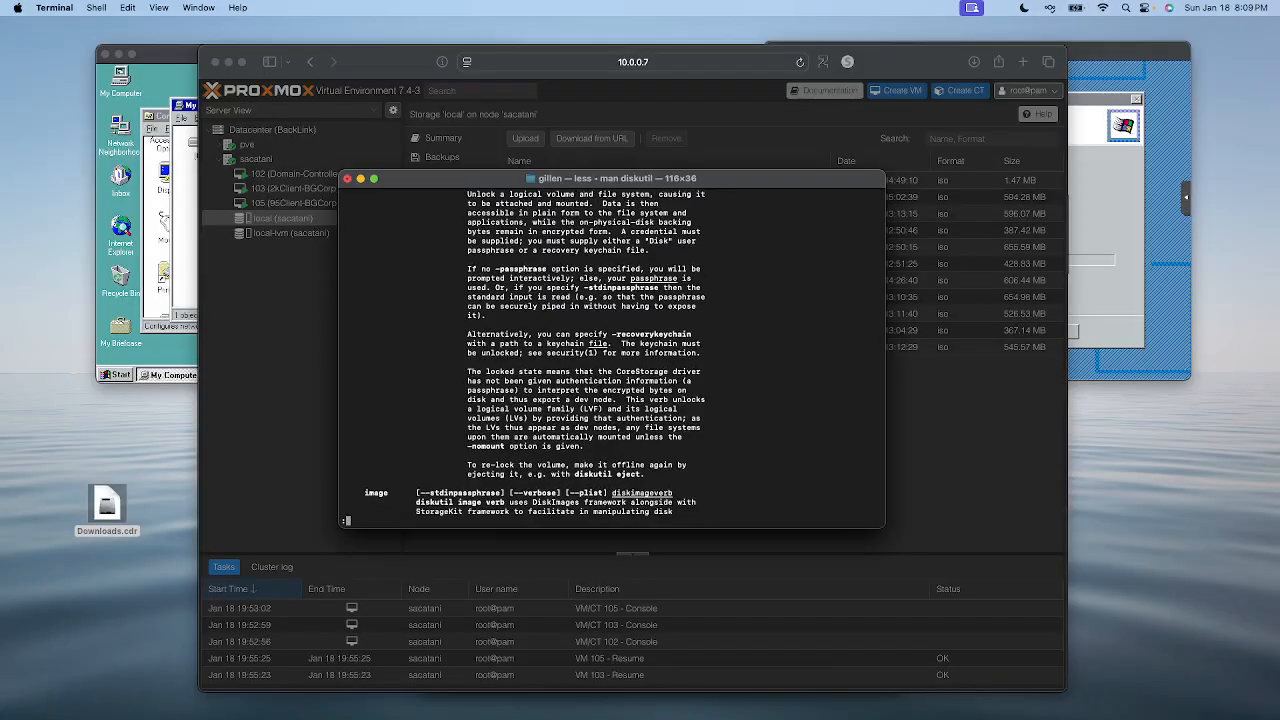
{"action": "scroll", "coordinate": [612, 350], "scroll_direction": "down", "scroll_amount": 6}
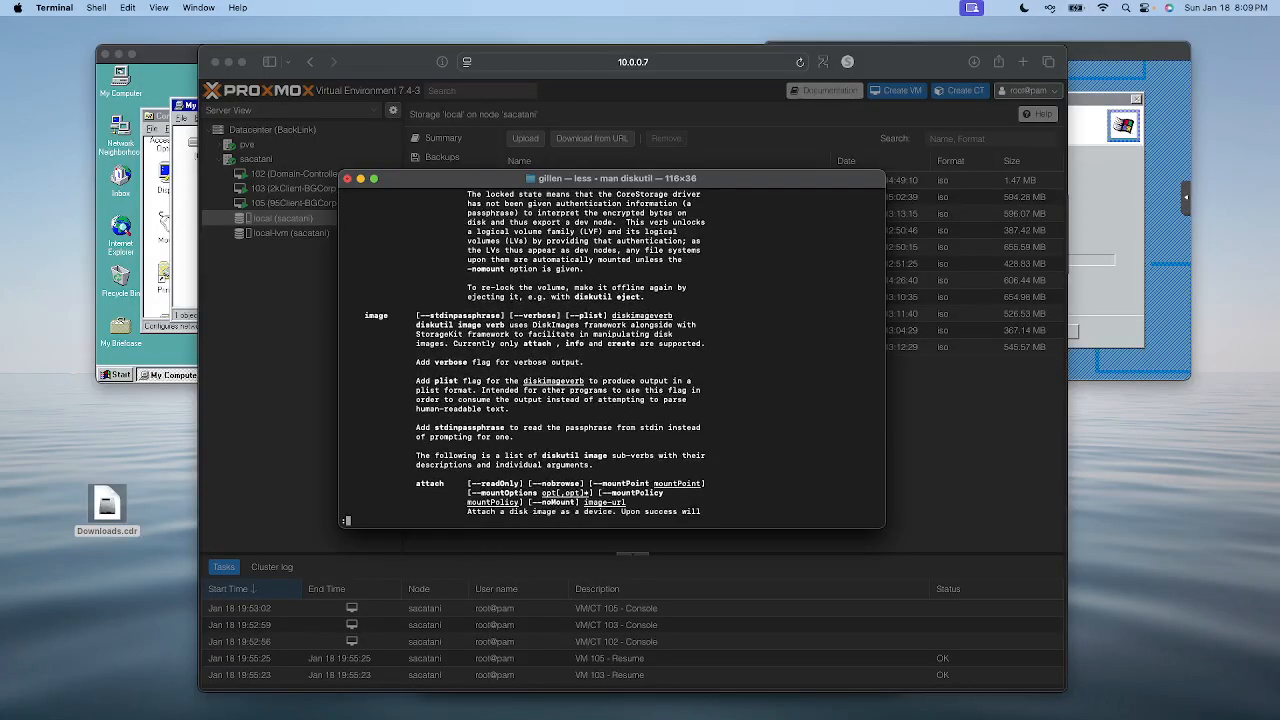
{"action": "scroll", "coordinate": [612, 350], "scroll_direction": "down", "scroll_amount": 1}
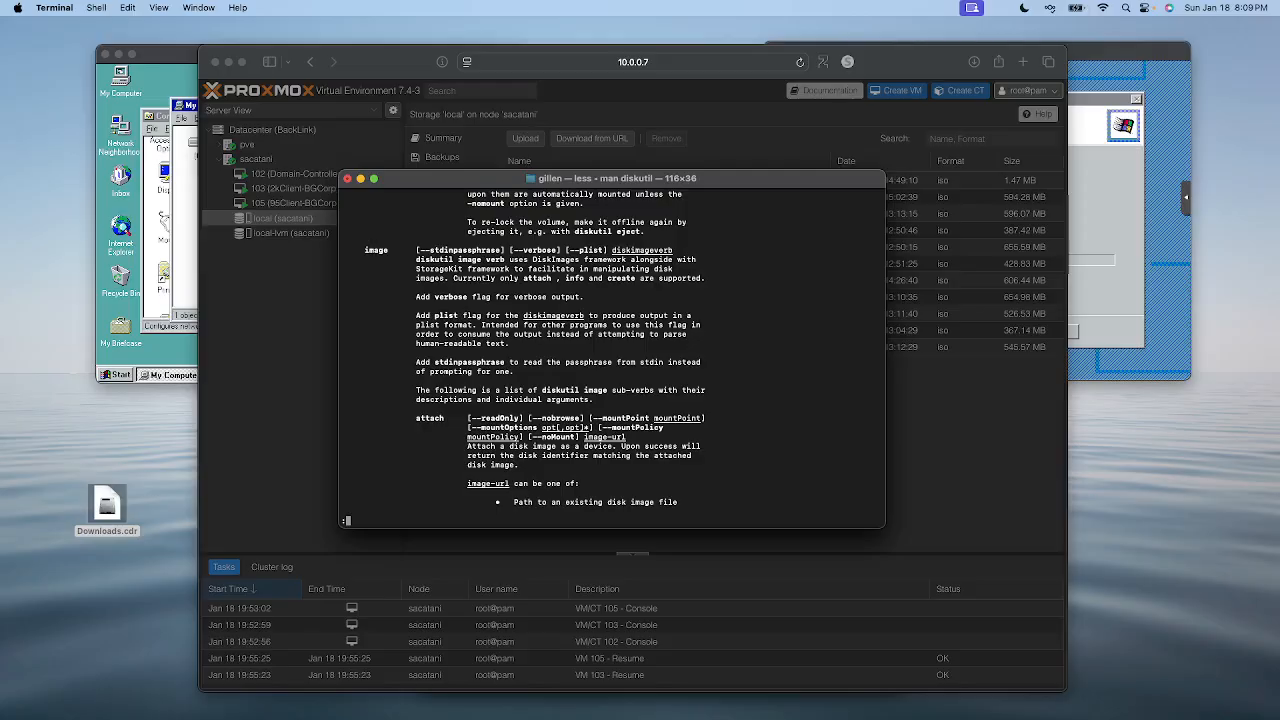
{"action": "scroll", "coordinate": [612, 350], "scroll_direction": "down", "scroll_amount": 4}
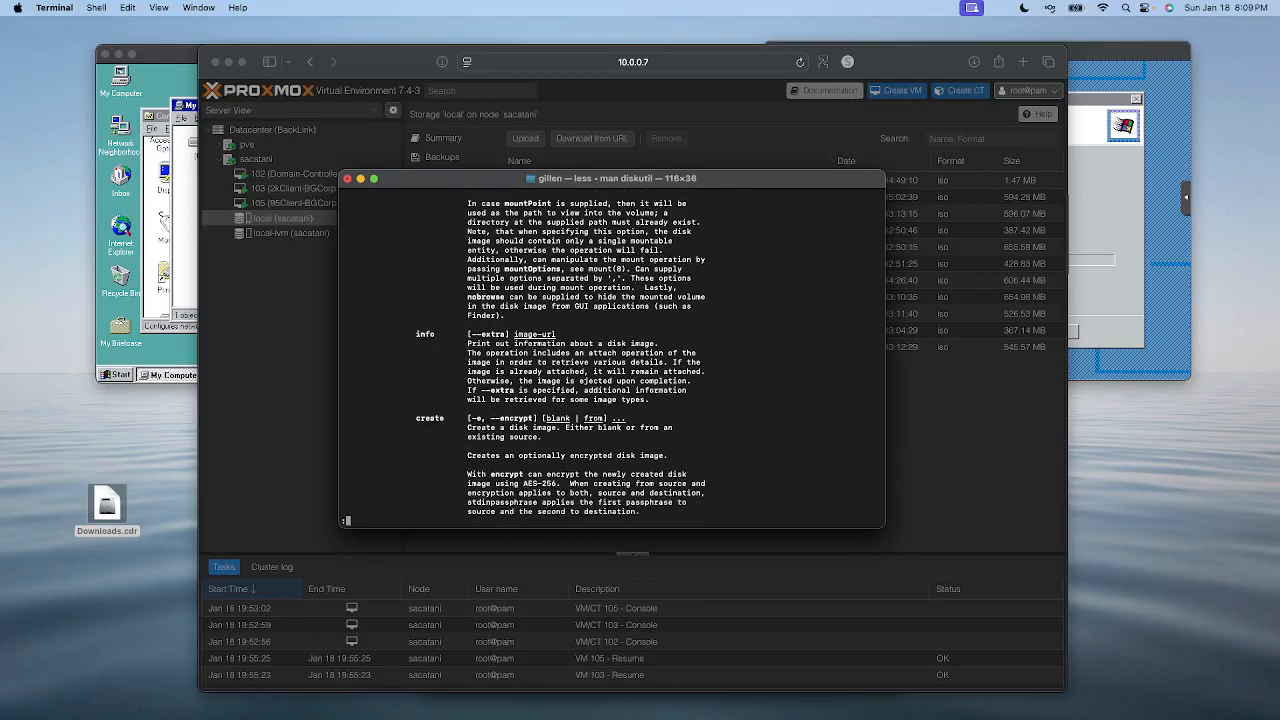
{"action": "scroll", "coordinate": [612, 350], "scroll_direction": "down", "scroll_amount": 2}
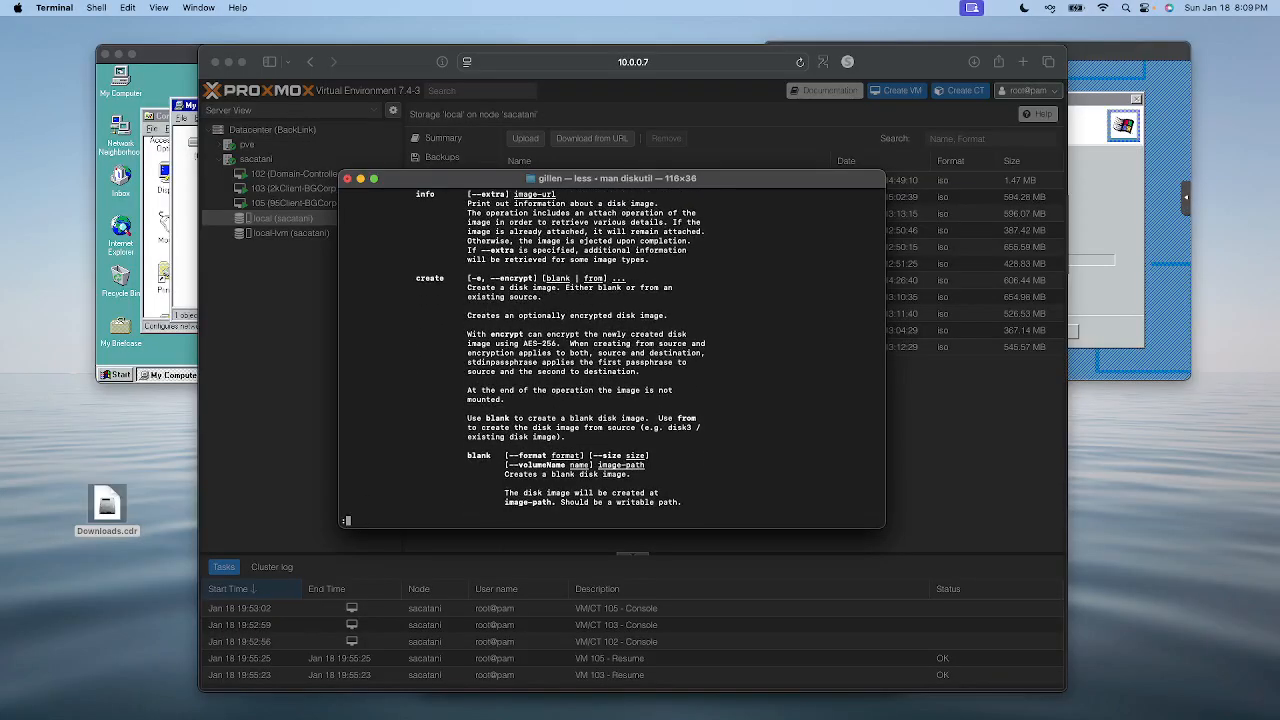
{"action": "scroll", "coordinate": [612, 350], "scroll_direction": "down", "scroll_amount": 1}
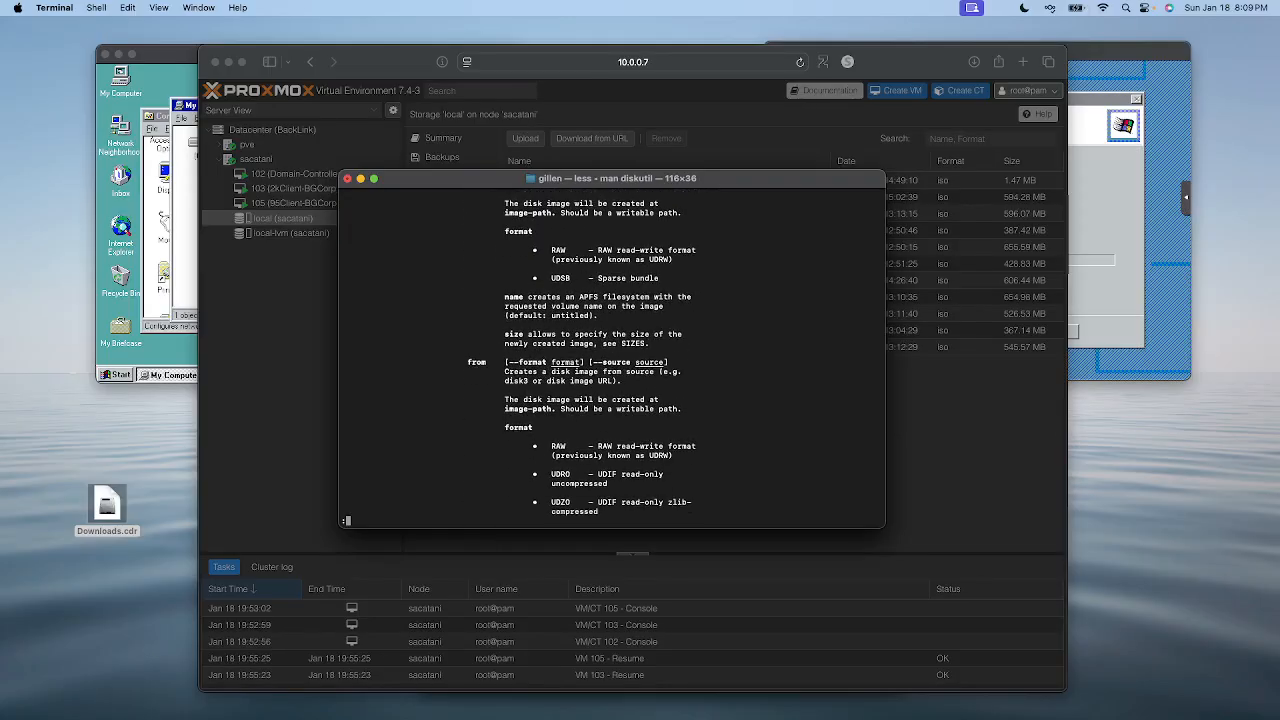
{"action": "scroll", "coordinate": [612, 350], "scroll_direction": "down", "scroll_amount": 5}
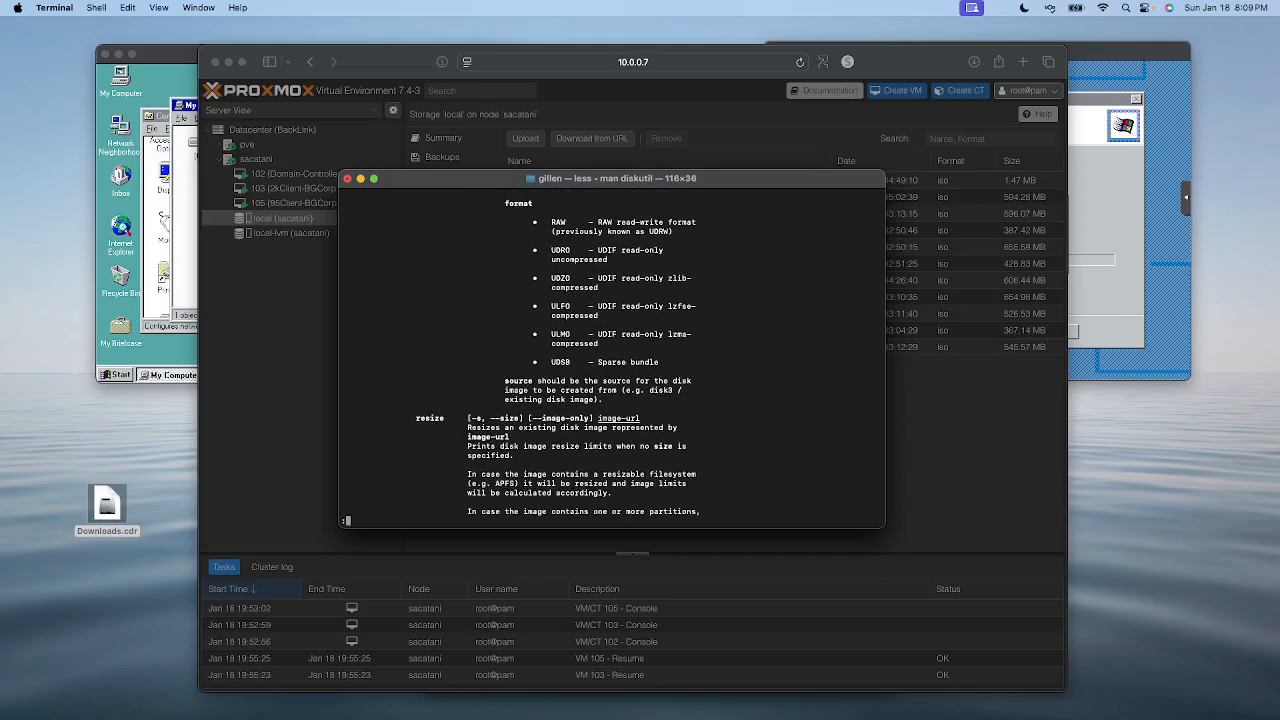
{"action": "scroll", "coordinate": [612, 350], "scroll_direction": "up", "scroll_amount": 1}
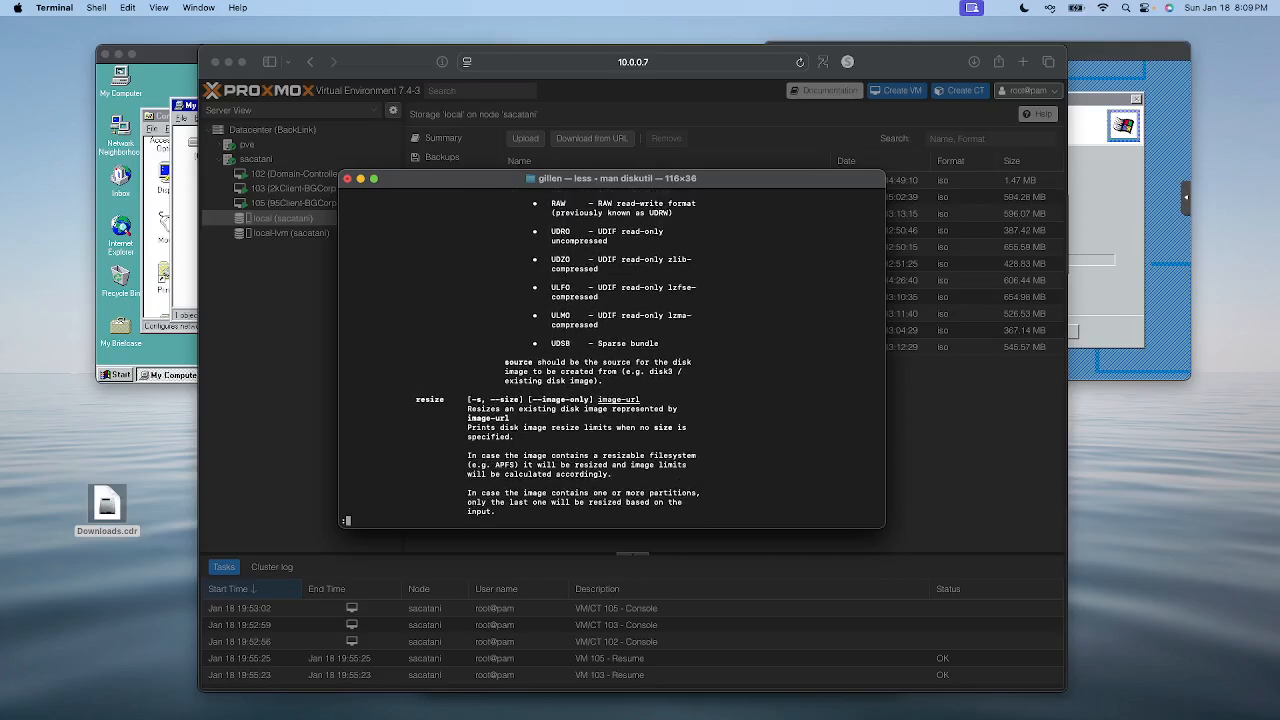
{"action": "scroll", "coordinate": [612, 350], "scroll_direction": "up", "scroll_amount": 15}
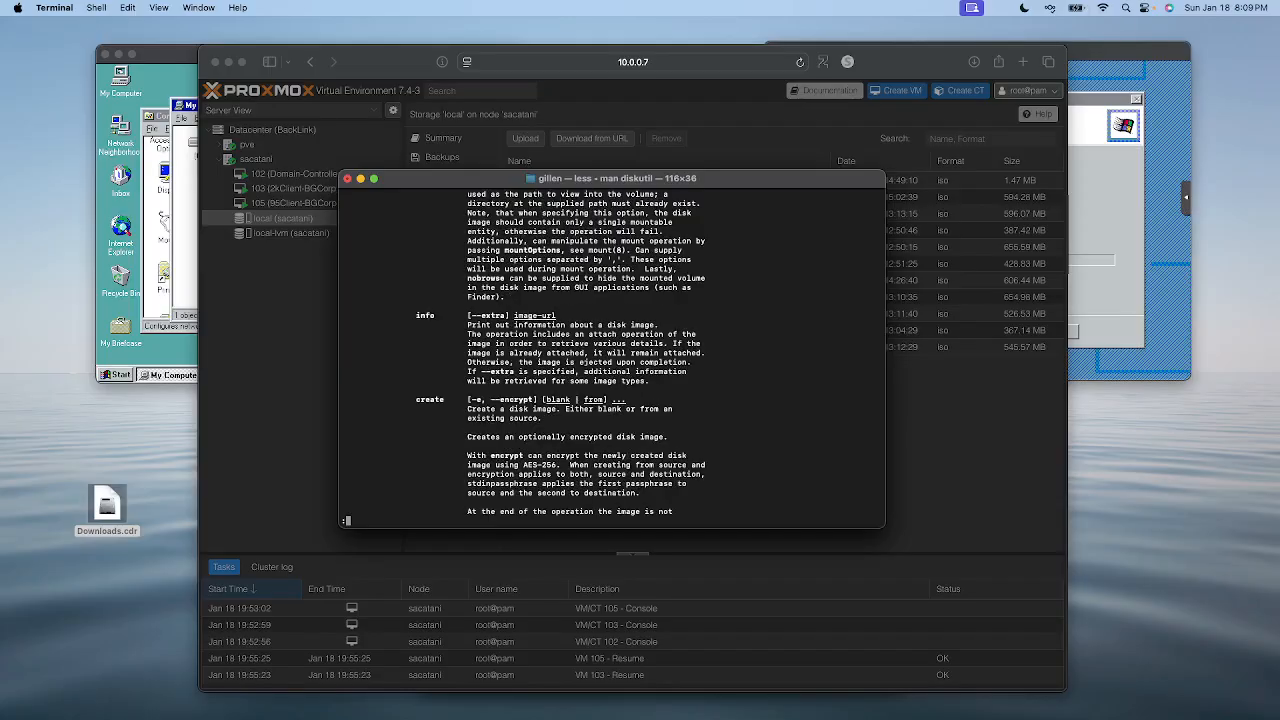
{"action": "scroll", "coordinate": [612, 350], "scroll_direction": "down", "scroll_amount": 15}
{"action": "key", "text": "space"}
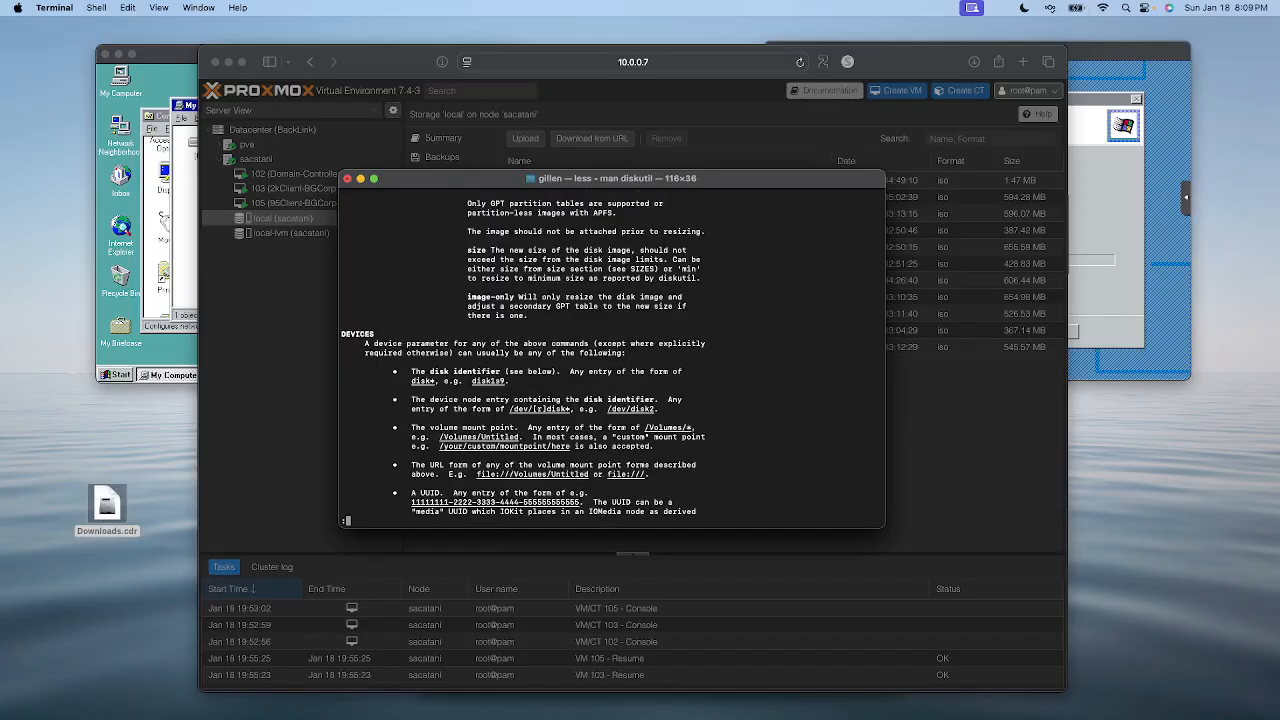
{"action": "scroll", "coordinate": [612, 350], "scroll_direction": "down", "scroll_amount": 10}
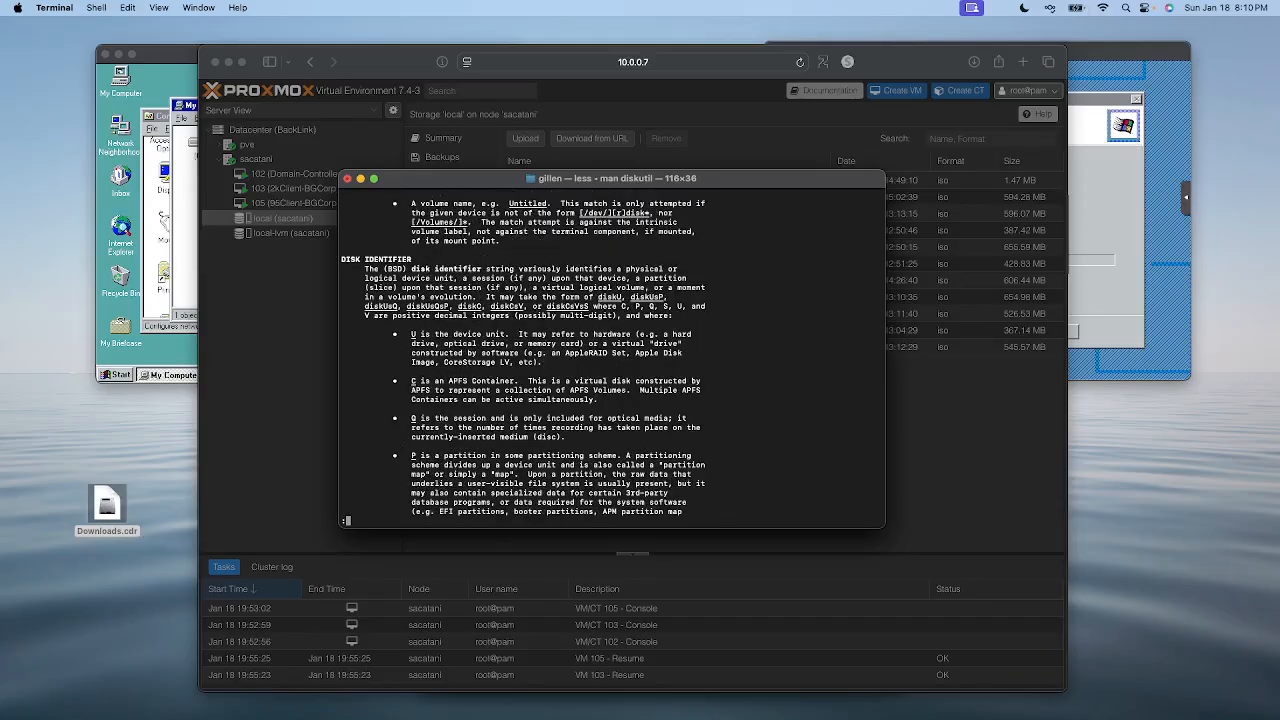
{"action": "scroll", "coordinate": [612, 350], "scroll_direction": "down", "scroll_amount": 15}
{"action": "scroll", "coordinate": [612, 350], "scroll_direction": "down", "scroll_amount": 10}
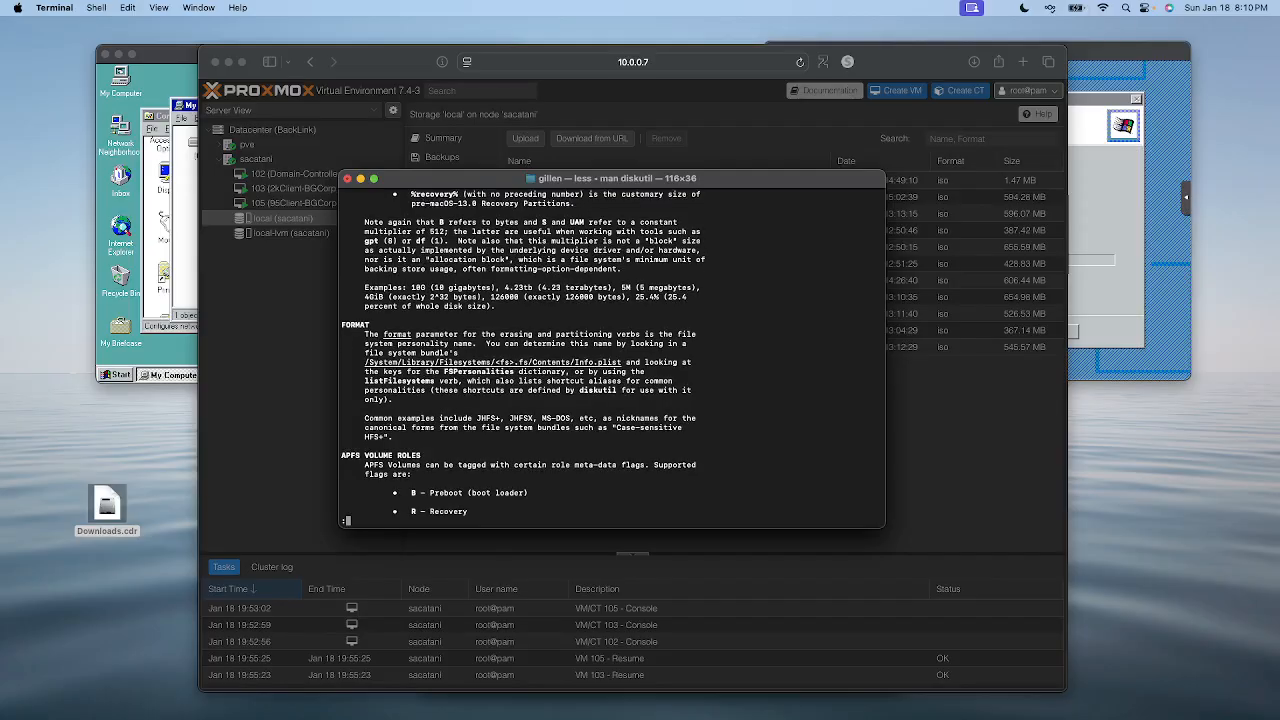
{"action": "scroll", "coordinate": [612, 350], "scroll_direction": "down", "scroll_amount": 8}
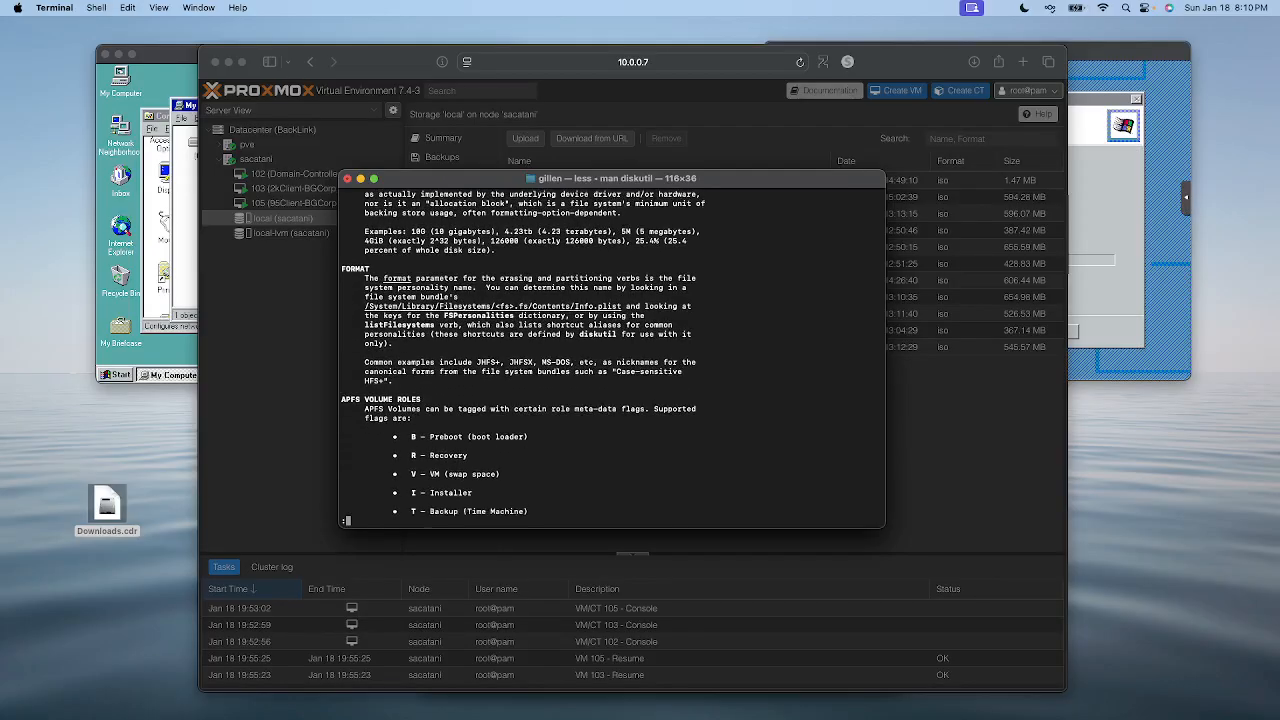
{"action": "scroll", "coordinate": [612, 350], "scroll_direction": "down", "scroll_amount": 6}
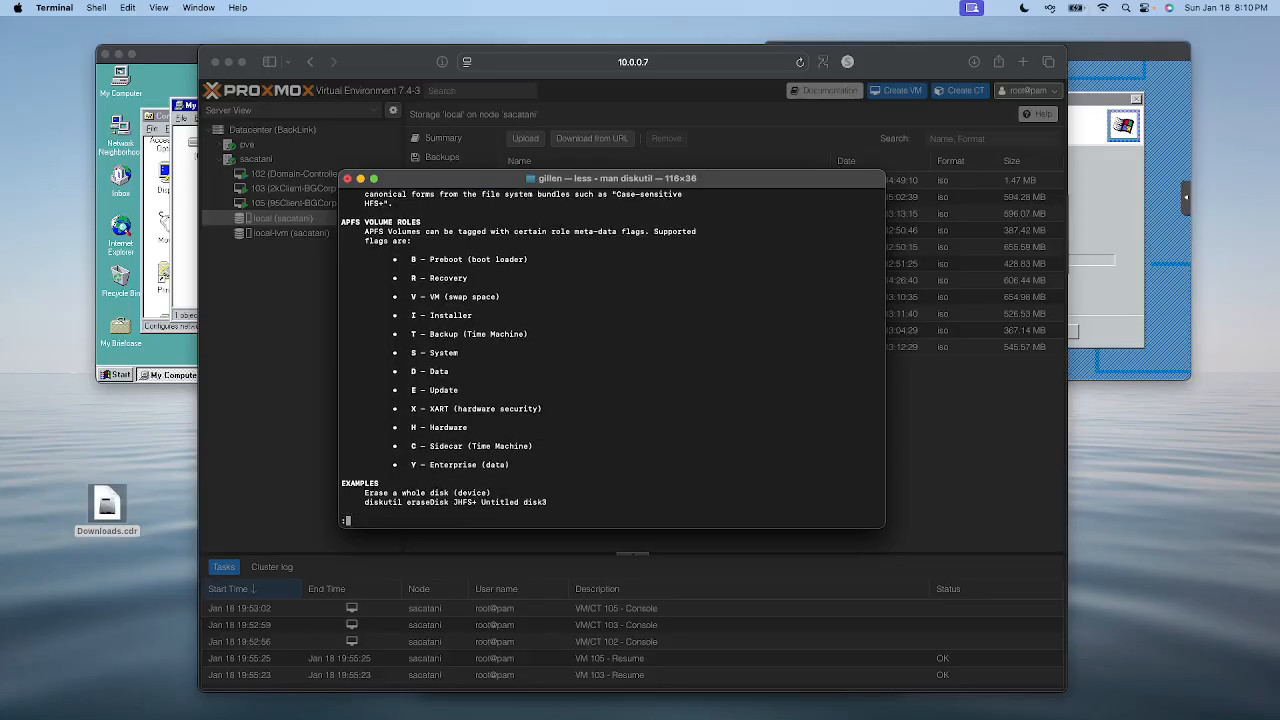
{"action": "scroll", "coordinate": [612, 350], "scroll_direction": "down", "scroll_amount": 8}
{"action": "scroll", "coordinate": [612, 350], "scroll_direction": "up", "scroll_amount": 6}
{"action": "scroll", "coordinate": [612, 350], "scroll_direction": "down", "scroll_amount": 5}
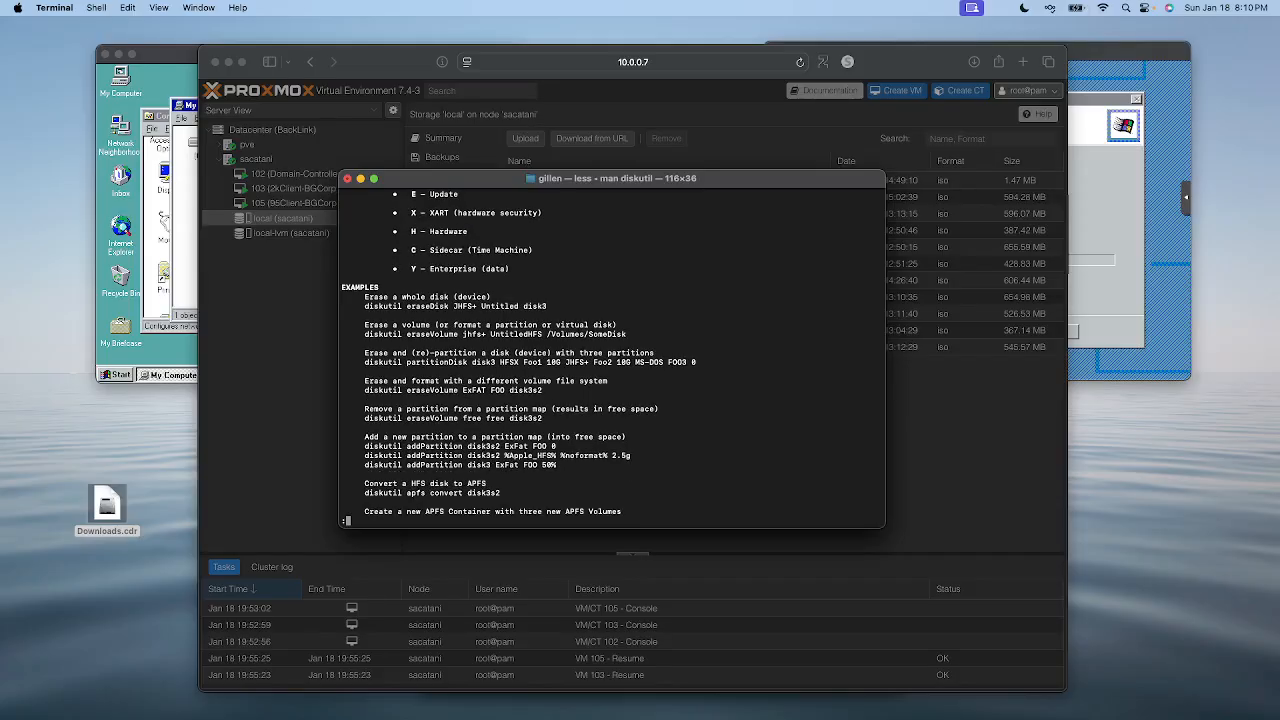
{"action": "scroll", "coordinate": [612, 350], "scroll_direction": "down", "scroll_amount": 5}
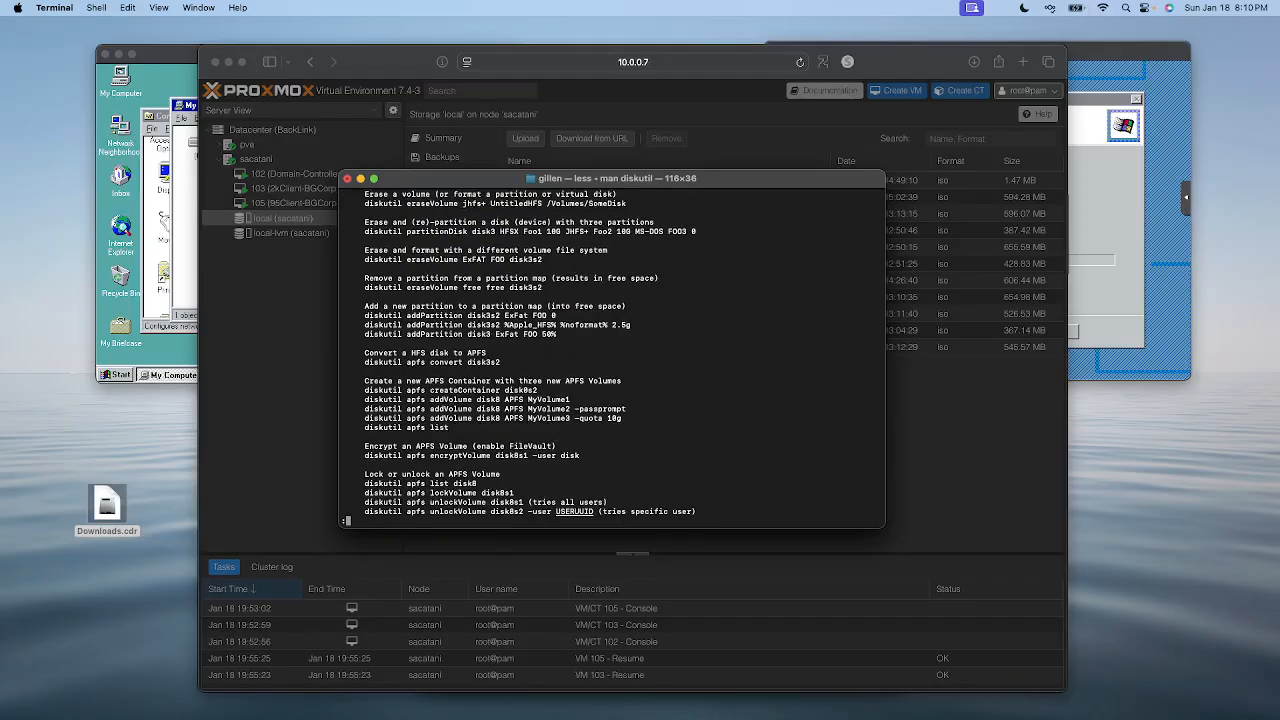
{"action": "scroll", "coordinate": [612, 350], "scroll_direction": "down", "scroll_amount": 7}
{"action": "scroll", "coordinate": [612, 350], "scroll_direction": "down", "scroll_amount": 8}
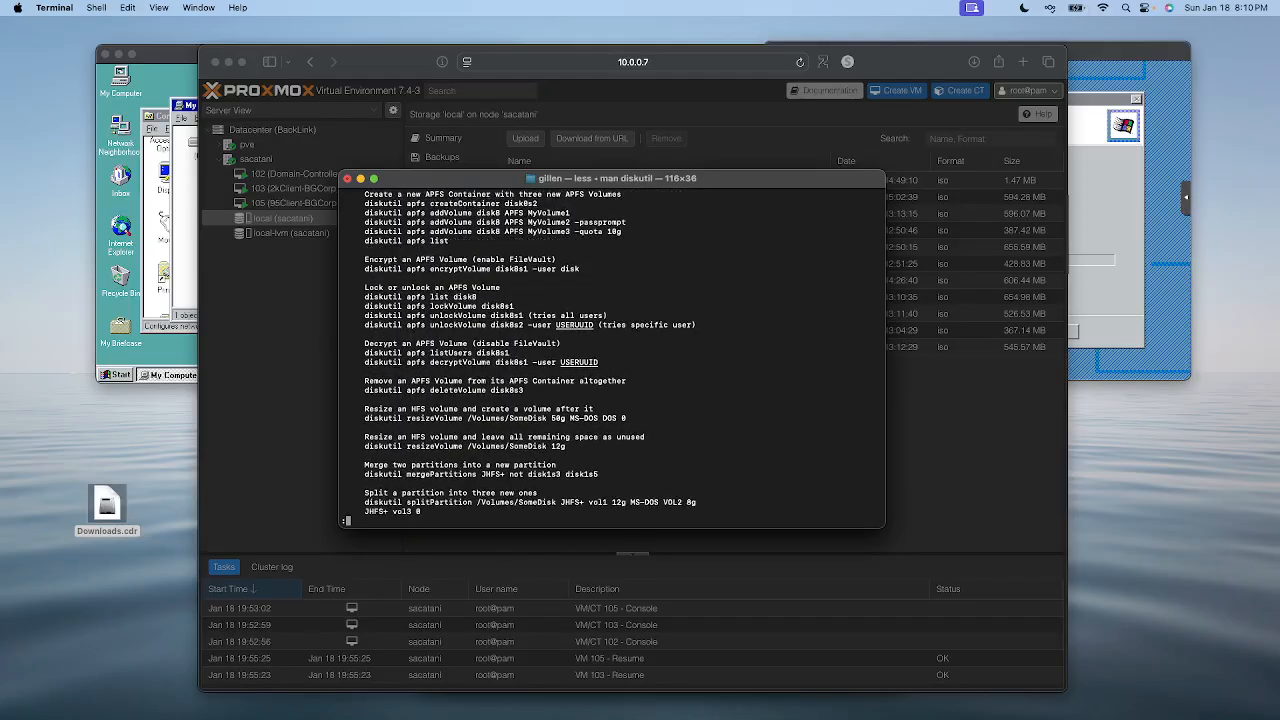
{"action": "scroll", "coordinate": [612, 350], "scroll_direction": "down", "scroll_amount": 7}
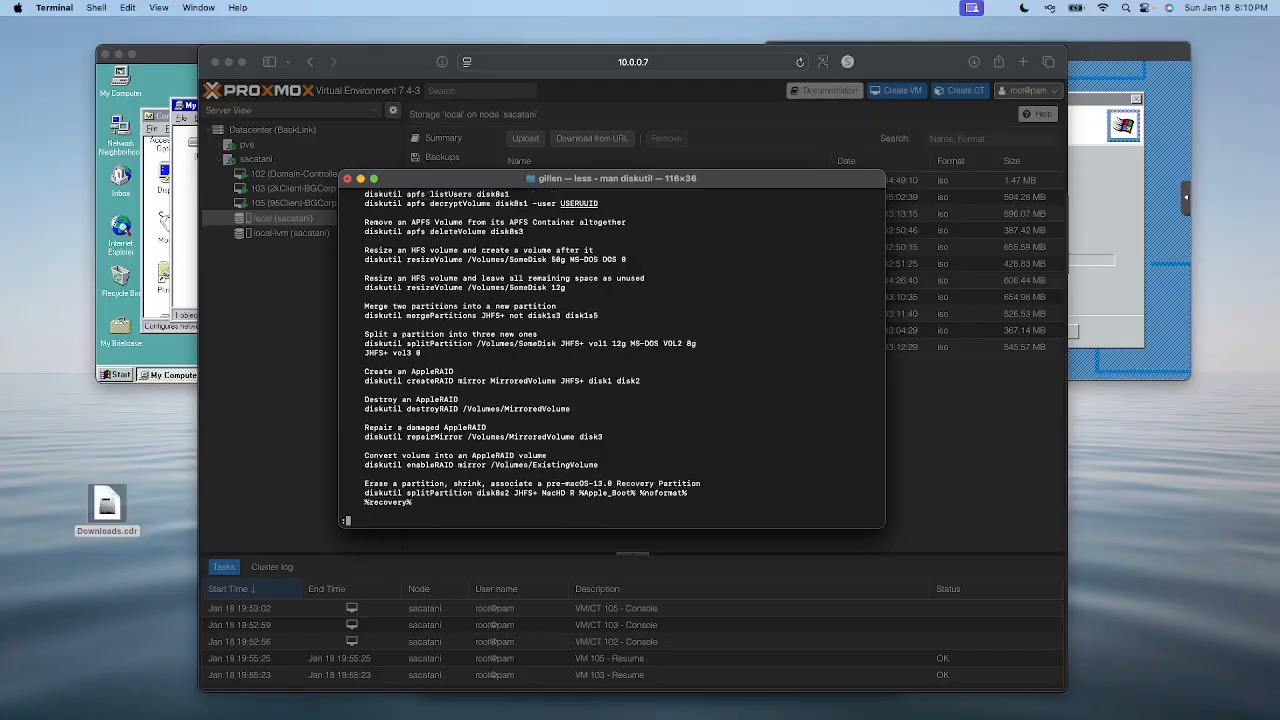
{"action": "scroll", "coordinate": [612, 350], "scroll_direction": "down", "scroll_amount": 8}
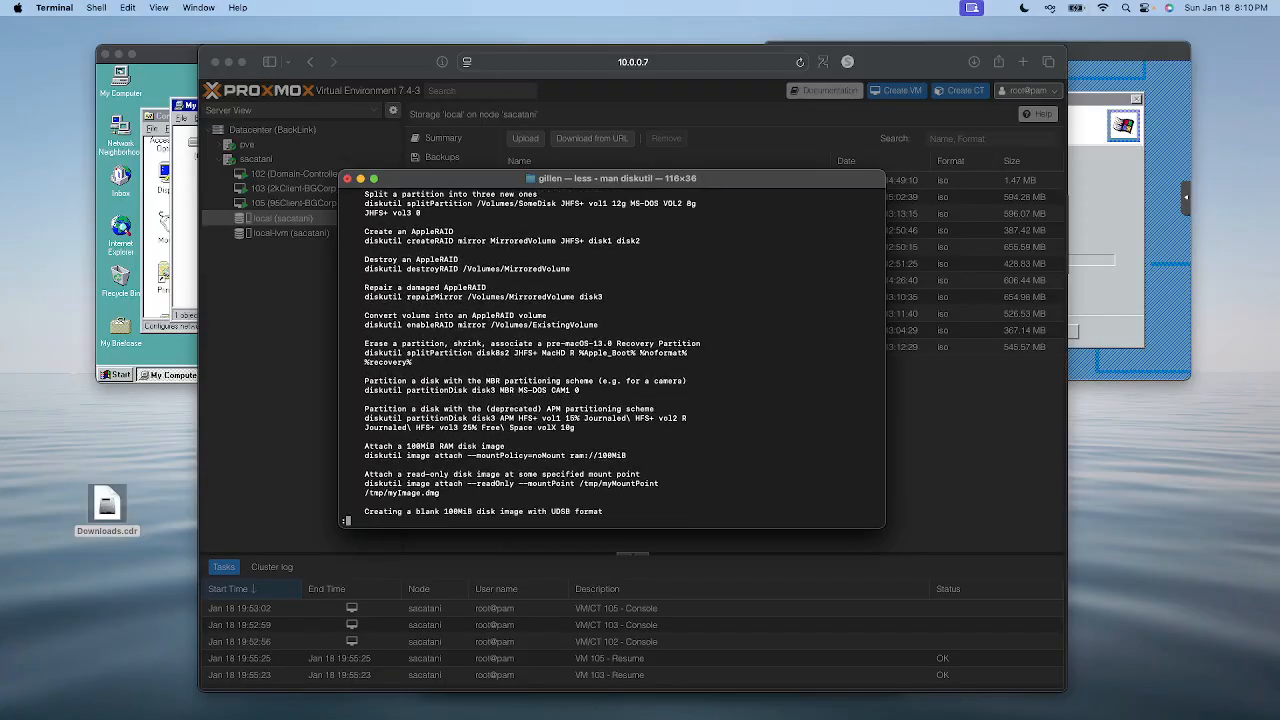
{"action": "scroll", "coordinate": [612, 350], "scroll_direction": "down", "scroll_amount": 2}
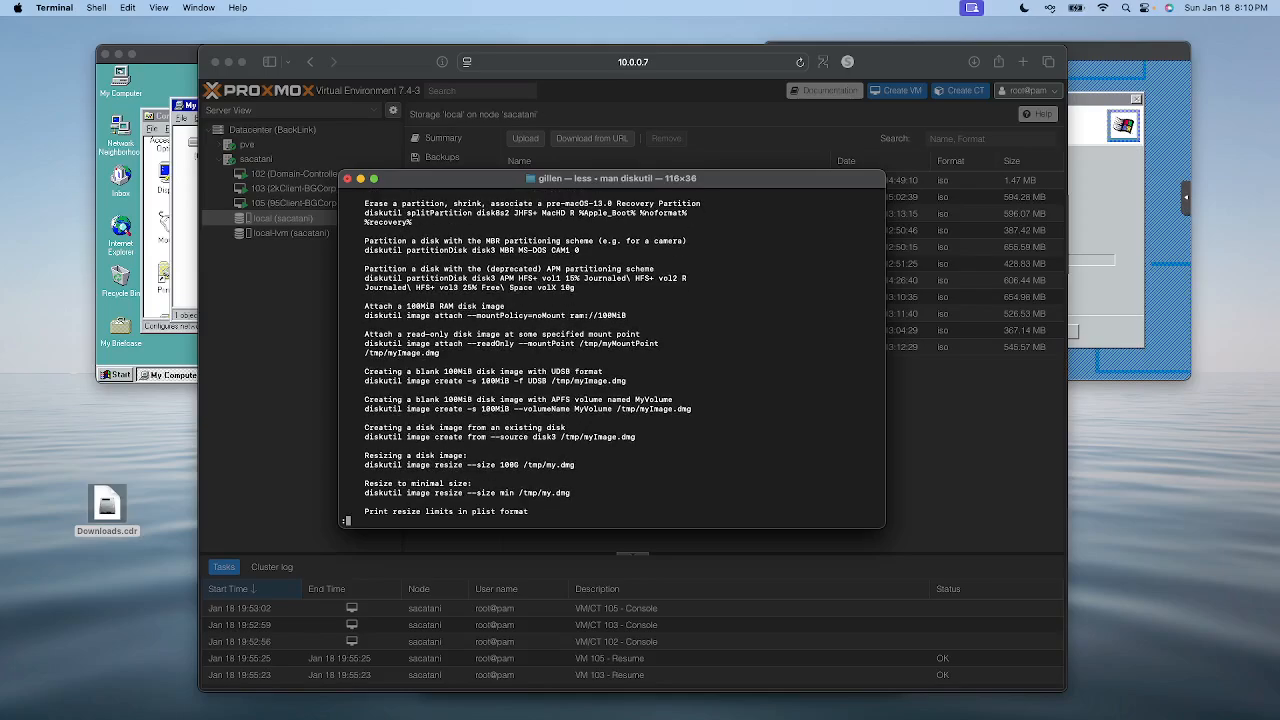
{"action": "scroll", "coordinate": [612, 350], "scroll_direction": "down", "scroll_amount": 2}
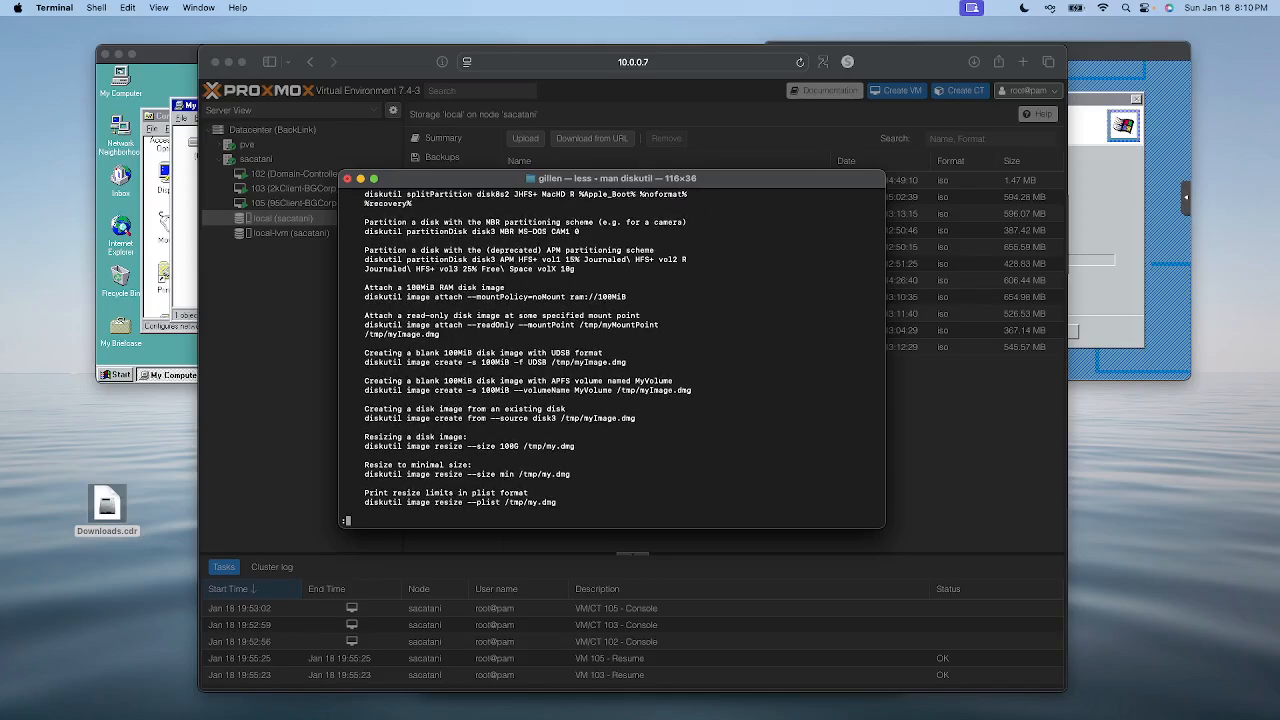
{"action": "scroll", "coordinate": [612, 350], "scroll_direction": "down", "scroll_amount": 1}
{"action": "scroll", "coordinate": [612, 350], "scroll_direction": "up", "scroll_amount": 1}
Step: Read down through ERRORS, SEE ALSO and HISTORY, then quit the manual with q
{"action": "key", "text": "Down"}
{"action": "key", "text": "Down"}
{"action": "key", "text": "Down"}
{"action": "key", "text": "Down"}
{"action": "key", "text": "Down"}
{"action": "key", "text": "Down"}
{"action": "key", "text": "Down"}
{"action": "key", "text": "Down"}
{"action": "key", "text": "Down"}
{"action": "key", "text": "Down"}
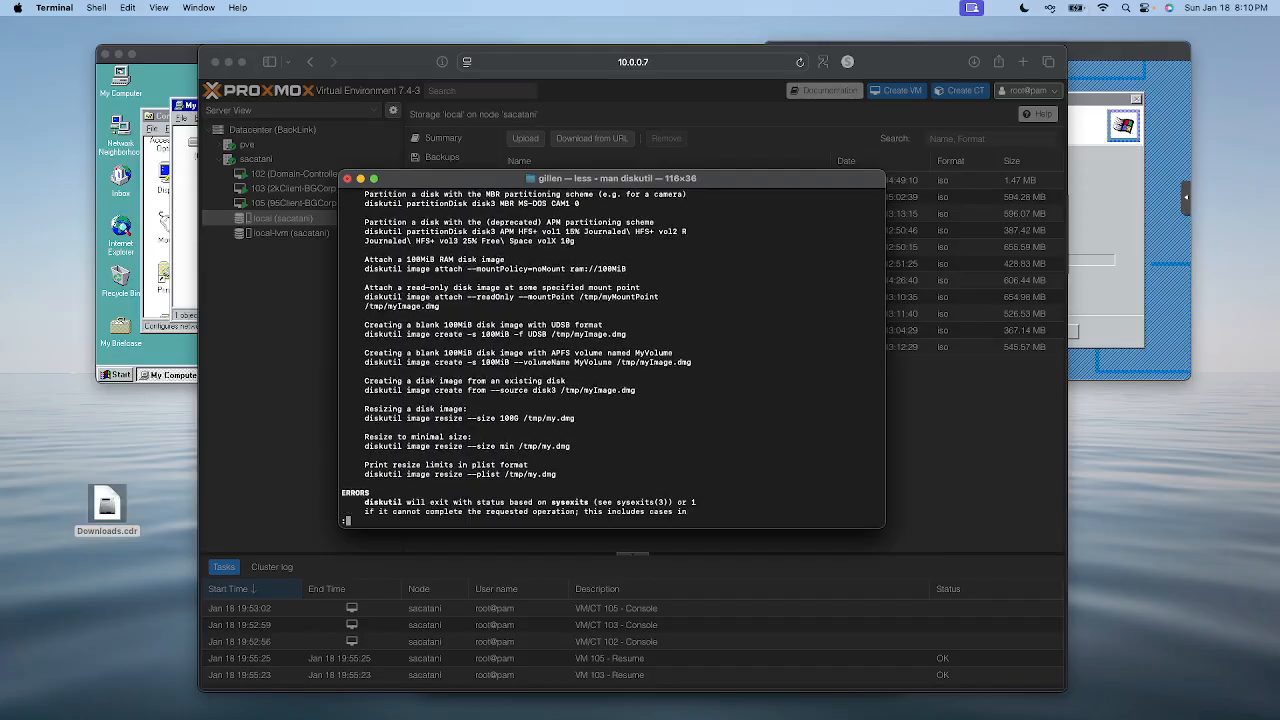
{"action": "key", "text": "Down"}
{"action": "key", "text": "Down"}
{"action": "key", "text": "Down"}
{"action": "key", "text": "Down"}
{"action": "key", "text": "Down"}
{"action": "key", "text": "Down"}
{"action": "key", "text": "Down"}
{"action": "key", "text": "Down"}
{"action": "key", "text": "Down"}
{"action": "key", "text": "Down"}
{"action": "key", "text": "Down"}
{"action": "key", "text": "Down"}
{"action": "key", "text": "Down"}
{"action": "key", "text": "Down"}
{"action": "key", "text": "Down"}
{"action": "key", "text": "Down"}
{"action": "key", "text": "Down"}
{"action": "key", "text": "Down"}
{"action": "key", "text": "Down"}
{"action": "key", "text": "Down"}
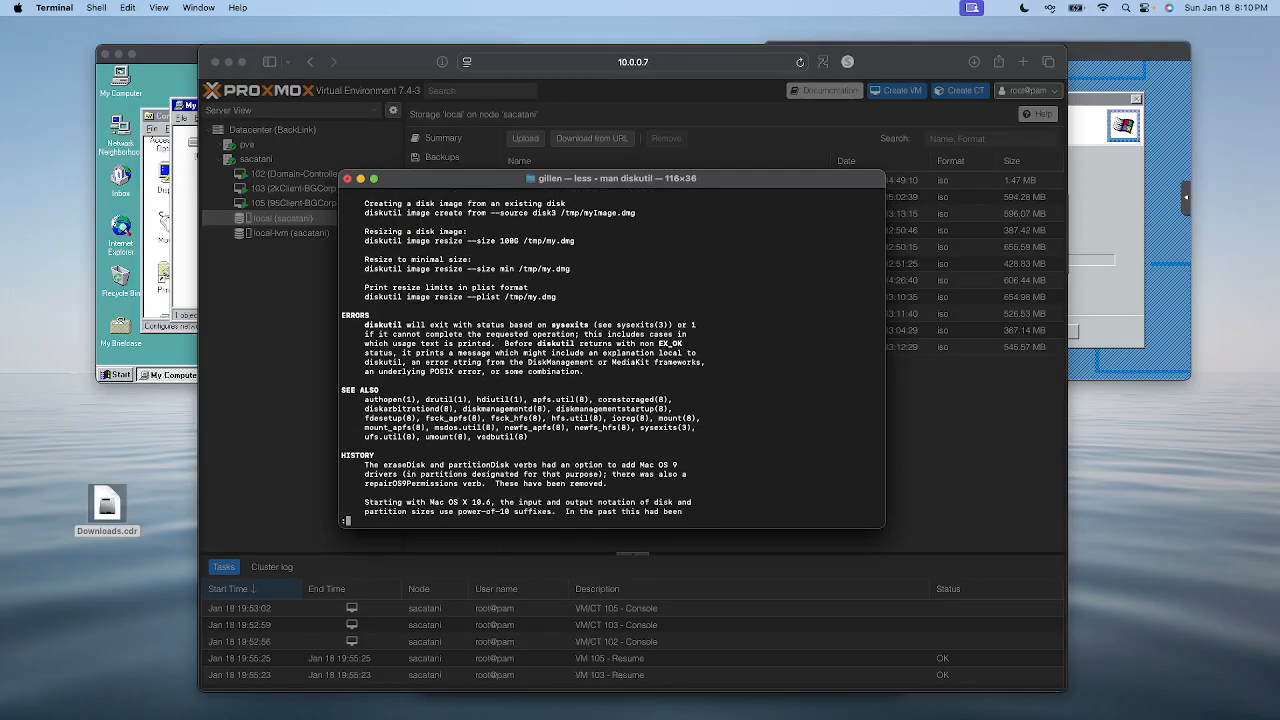
{"action": "key", "text": "Down"}
{"action": "key", "text": "Down"}
{"action": "key", "text": "Down"}
{"action": "key", "text": "Down"}
{"action": "key", "text": "Down"}
{"action": "key", "text": "Down"}
{"action": "key", "text": "Down"}
{"action": "key", "text": "Down"}
{"action": "key", "text": "Down"}
{"action": "key", "text": "Down"}
{"action": "key", "text": "Down"}
{"action": "key", "text": "Down"}
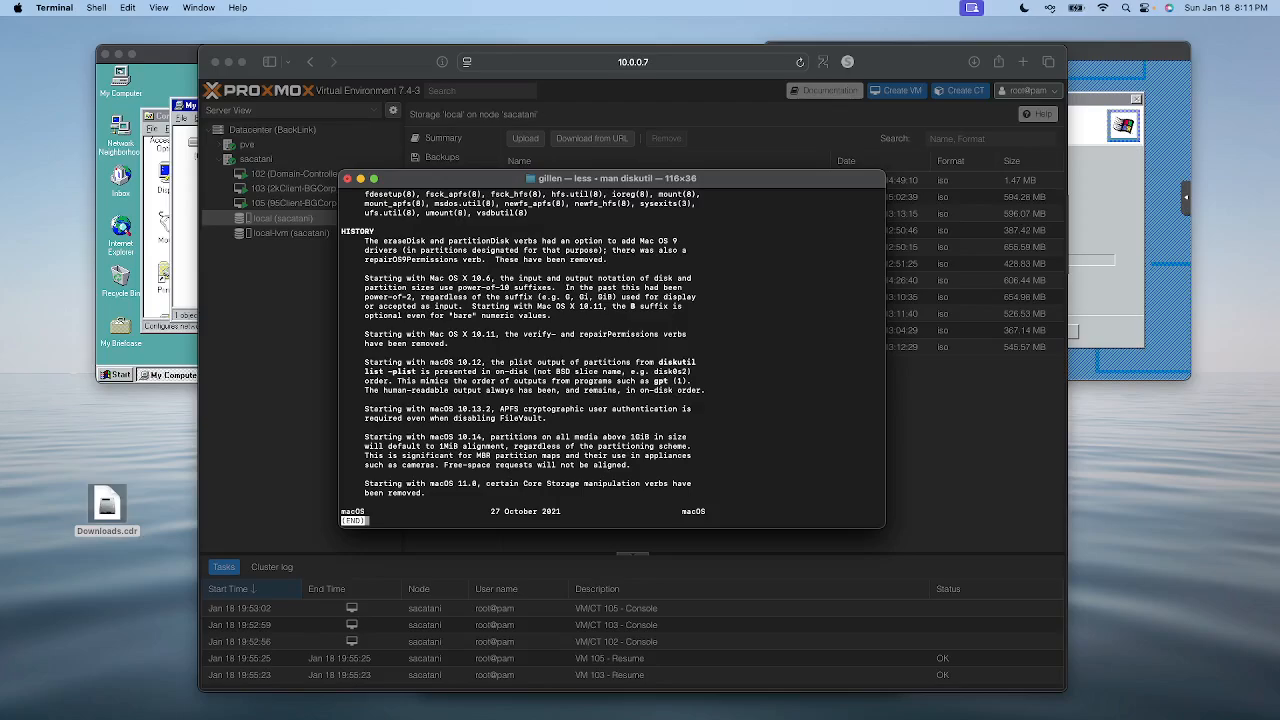
{"action": "key", "text": "q"}
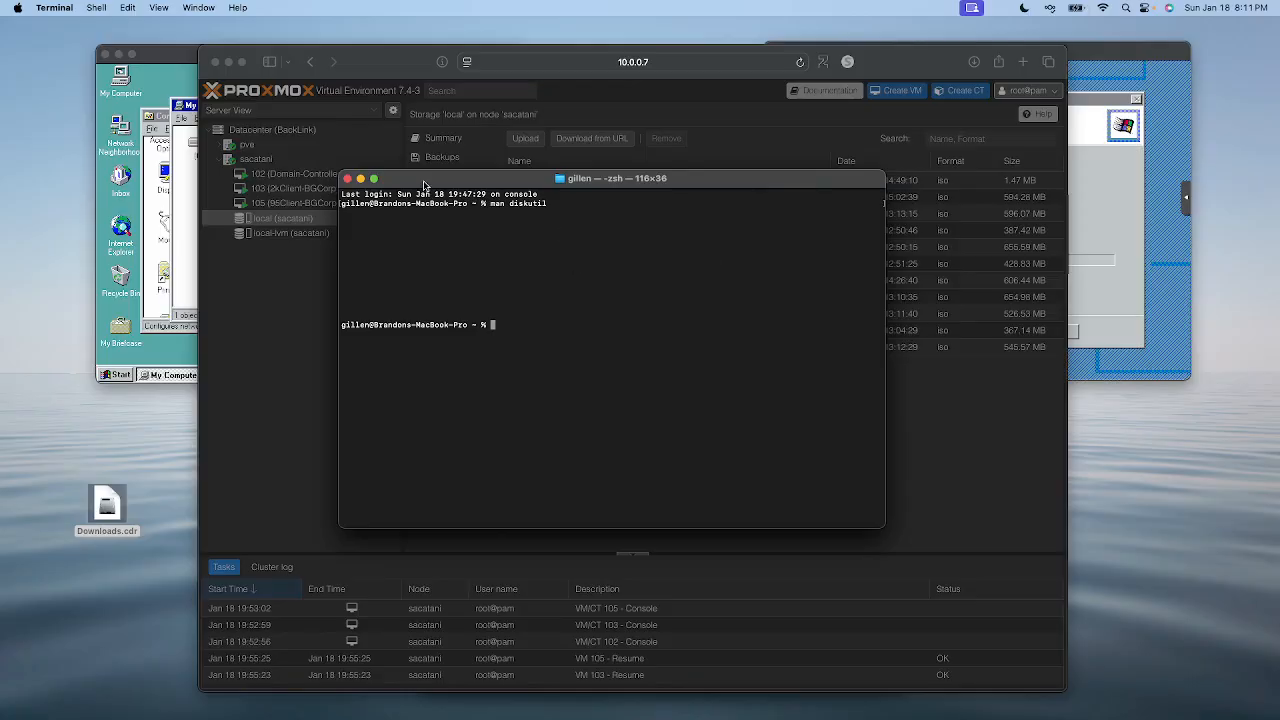
Step: Return to the browser and open the upload file picker on the Downloads folder
{"action": "key", "text": "super+q"}
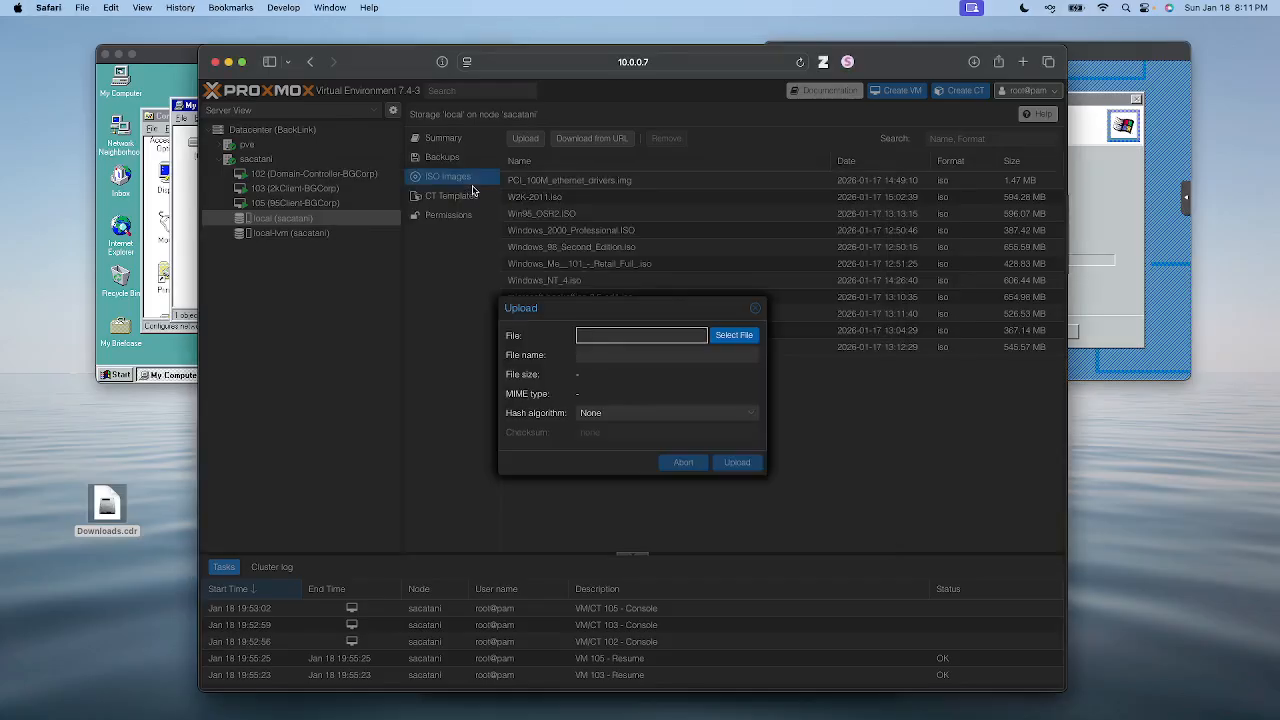
{"action": "left_click", "coordinate": [163, 291]}
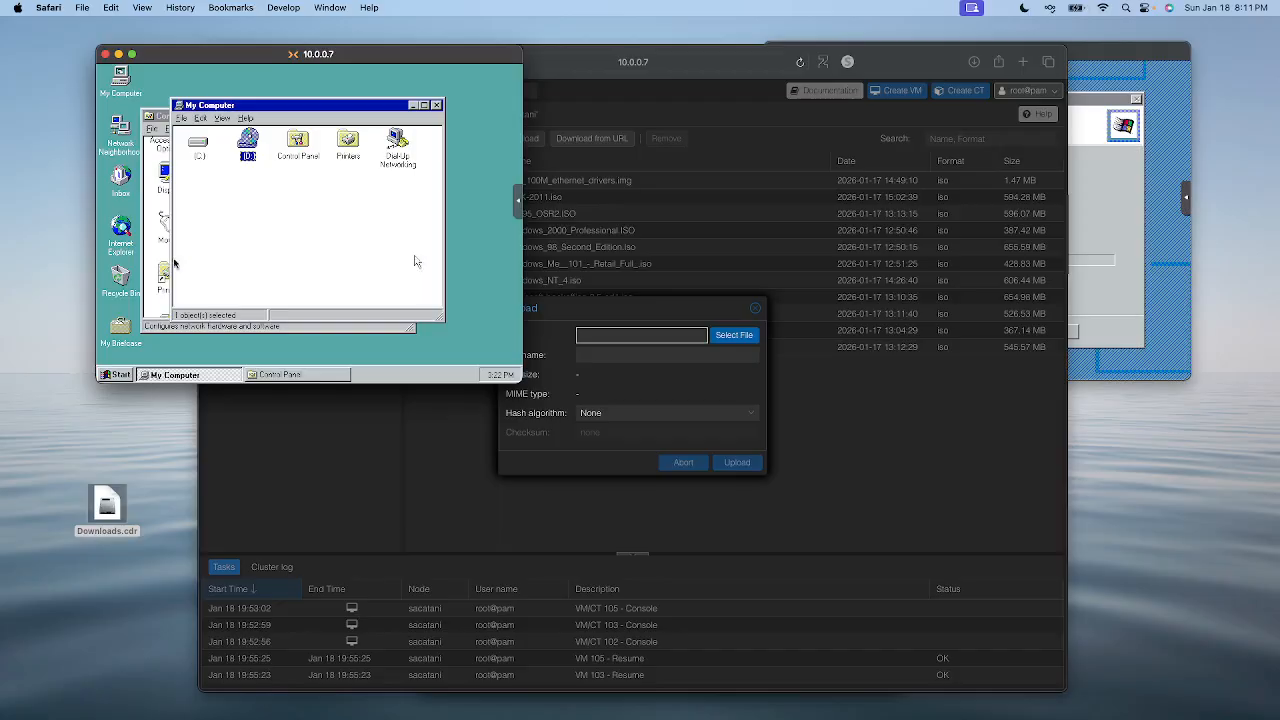
{"action": "left_click", "coordinate": [752, 343]}
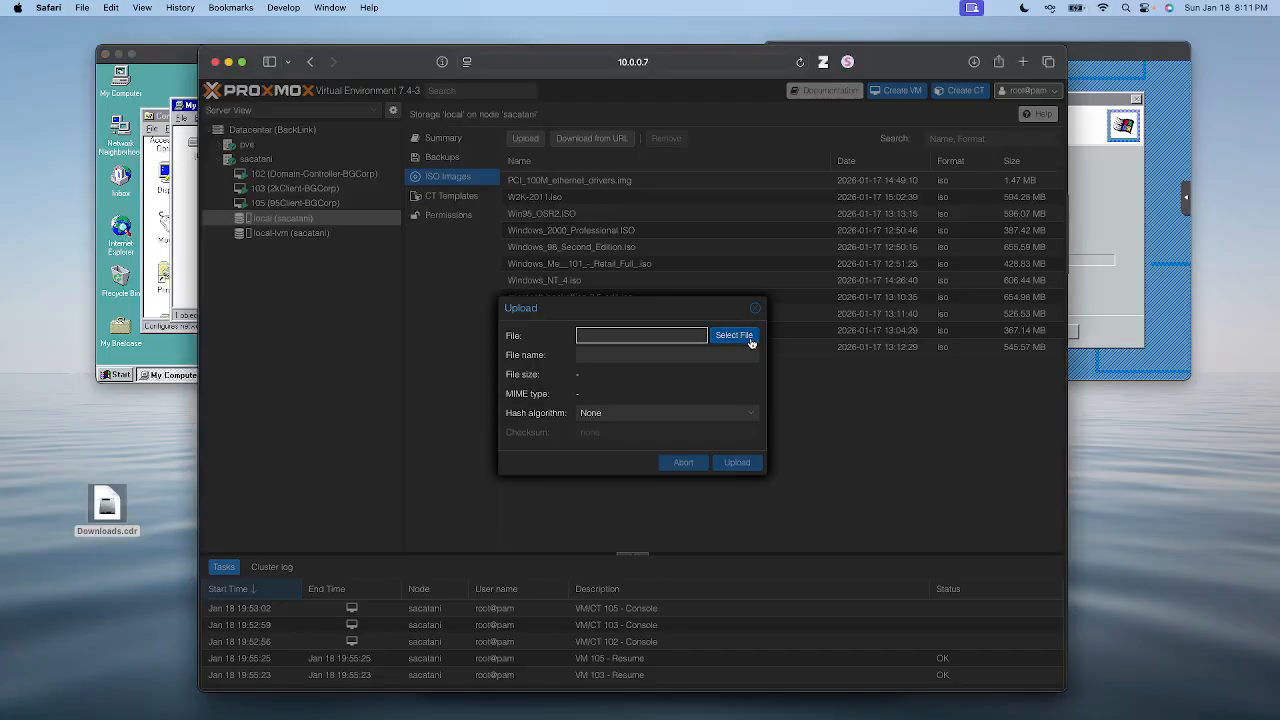
{"action": "left_click", "coordinate": [752, 343]}
{"action": "left_click", "coordinate": [431, 330]}
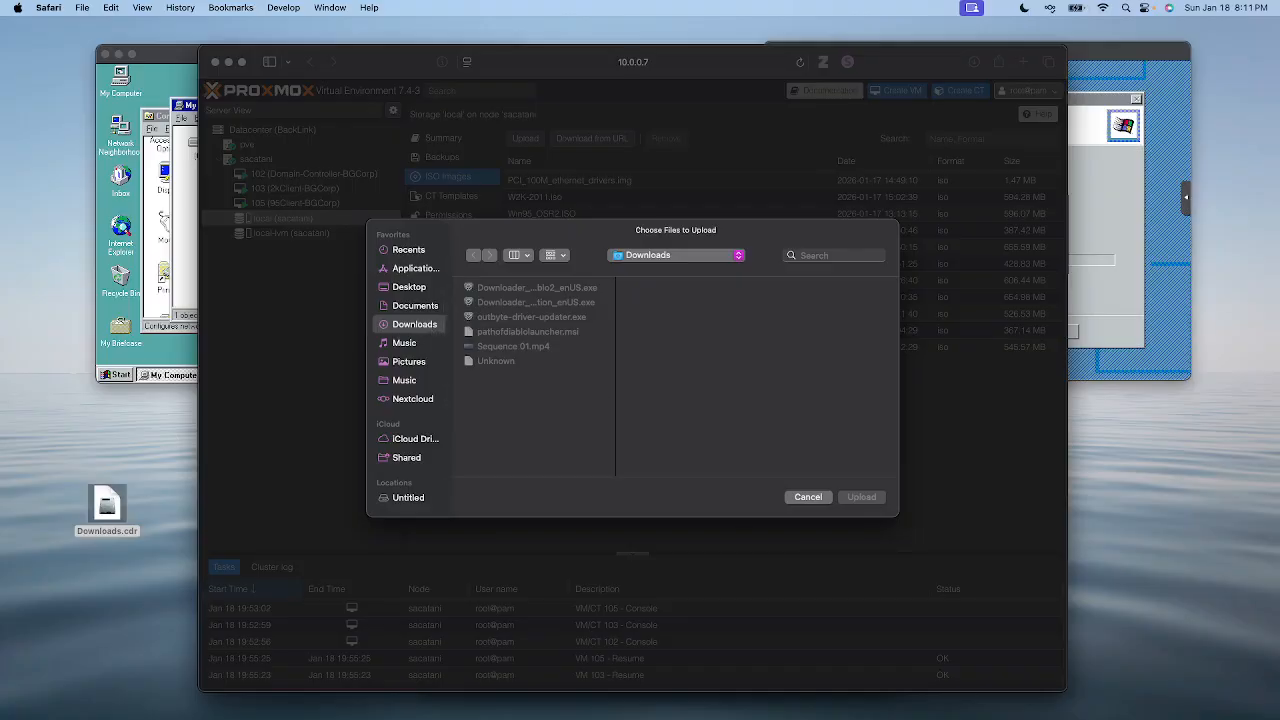
{"action": "left_click", "coordinate": [107, 506]}
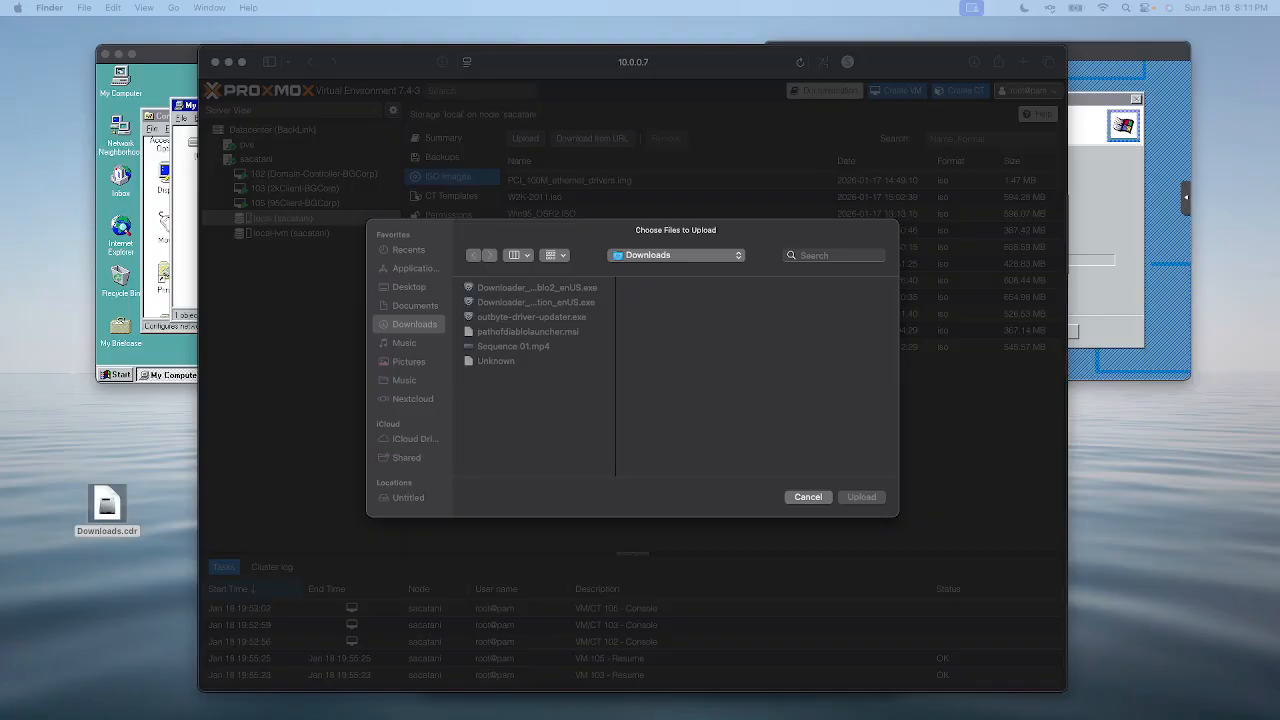
Step: Move the Finder window aside, cancel the file picker and close the Upload dialog unused
{"action": "left_click_drag", "start_coordinate": [438, 275], "coordinate": [349, 384]}
{"action": "left_click", "coordinate": [550, 258]}
{"action": "left_click", "coordinate": [498, 348]}
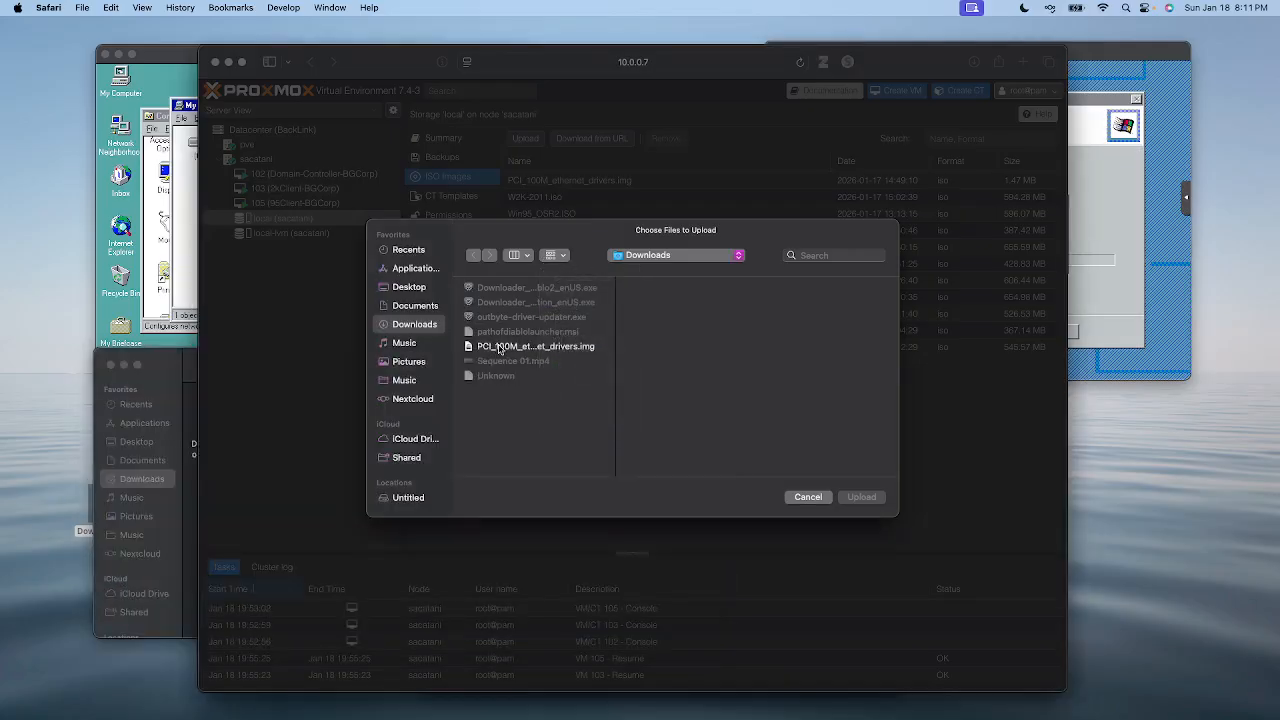
{"action": "left_click", "coordinate": [812, 499]}
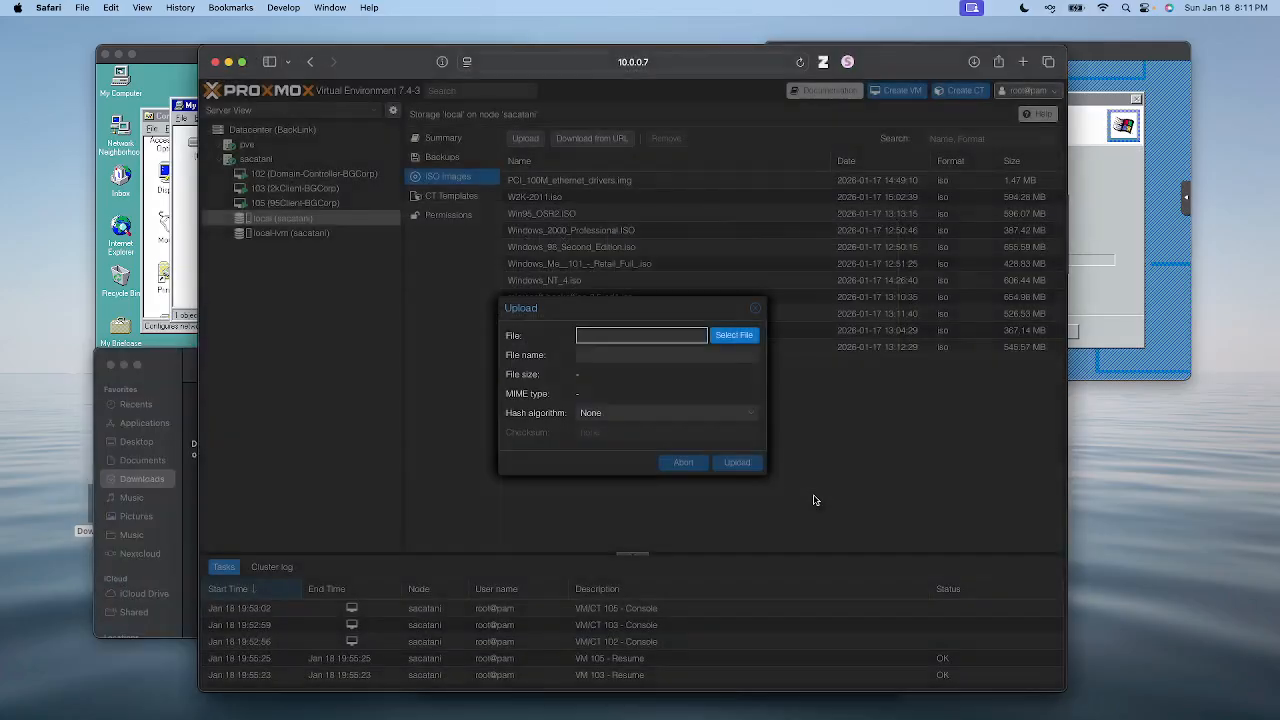
{"action": "left_click", "coordinate": [756, 308]}
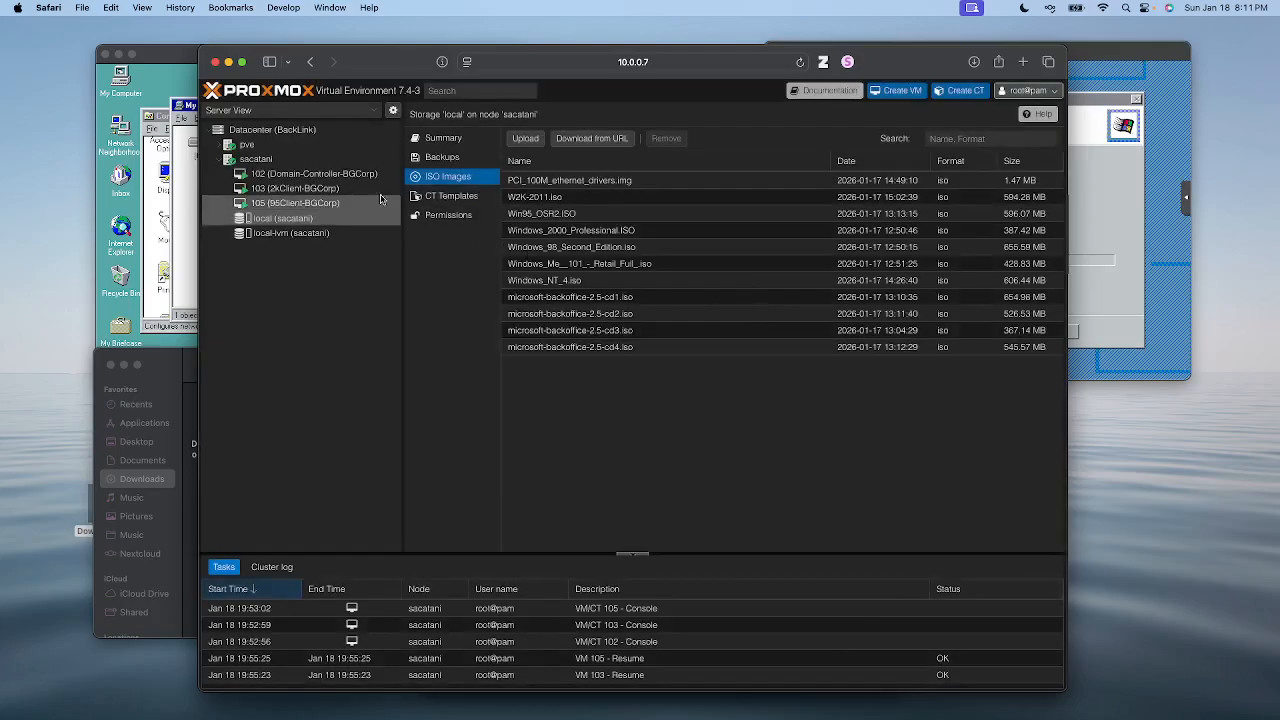
{"action": "left_click", "coordinate": [335, 175]}
Step: Close the leftover Finder window and check VM 102's hard disk settings without changes
{"action": "left_click", "coordinate": [110, 364]}
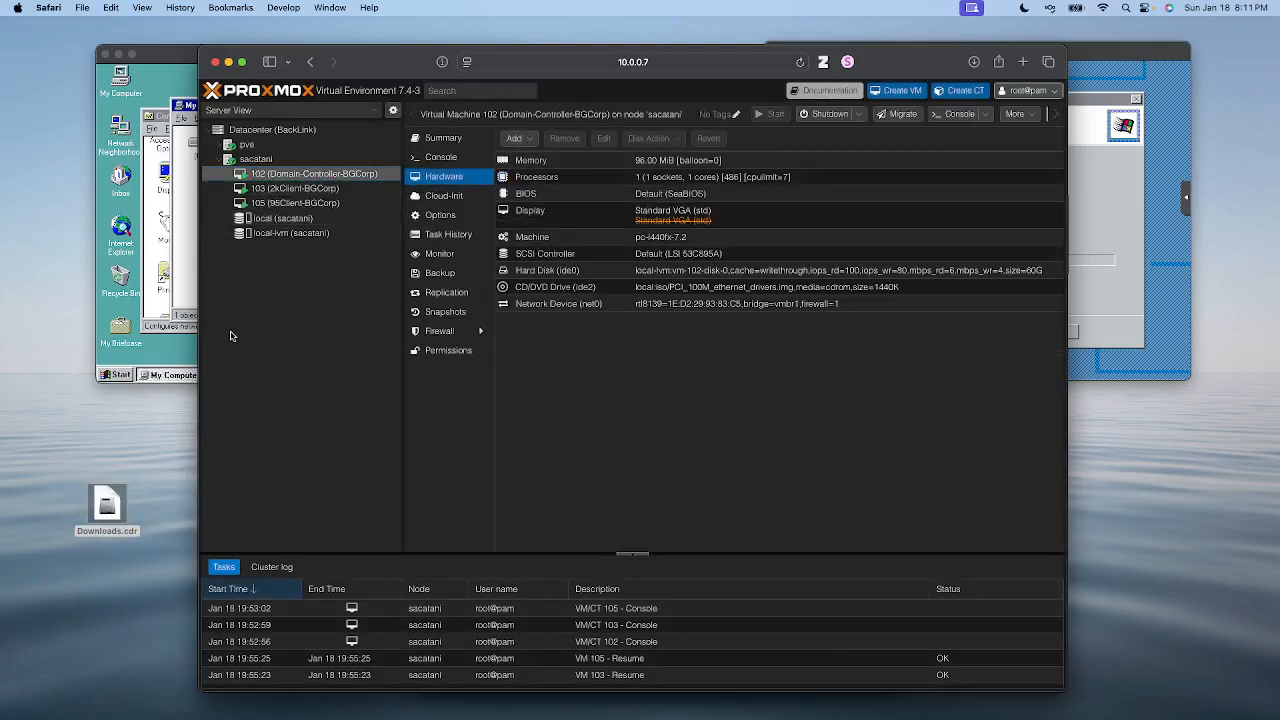
{"action": "double_click", "coordinate": [570, 277]}
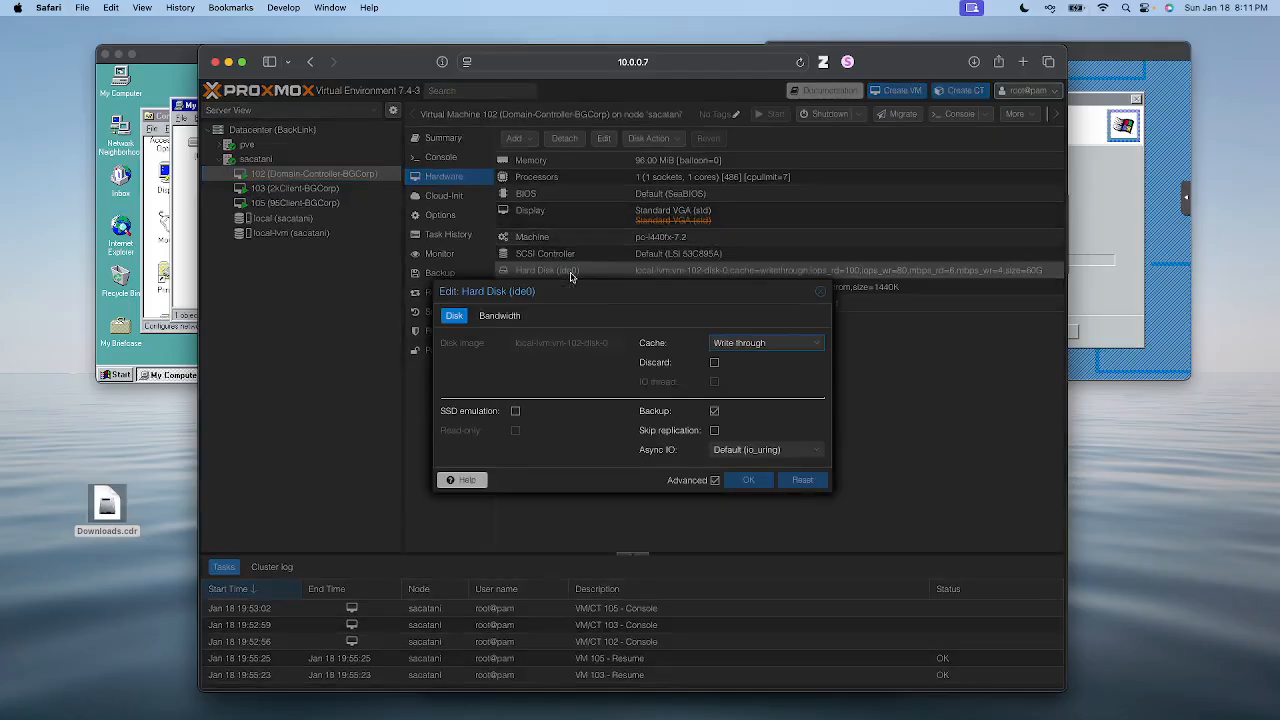
{"action": "left_click", "coordinate": [820, 291]}
{"action": "left_click", "coordinate": [686, 300]}
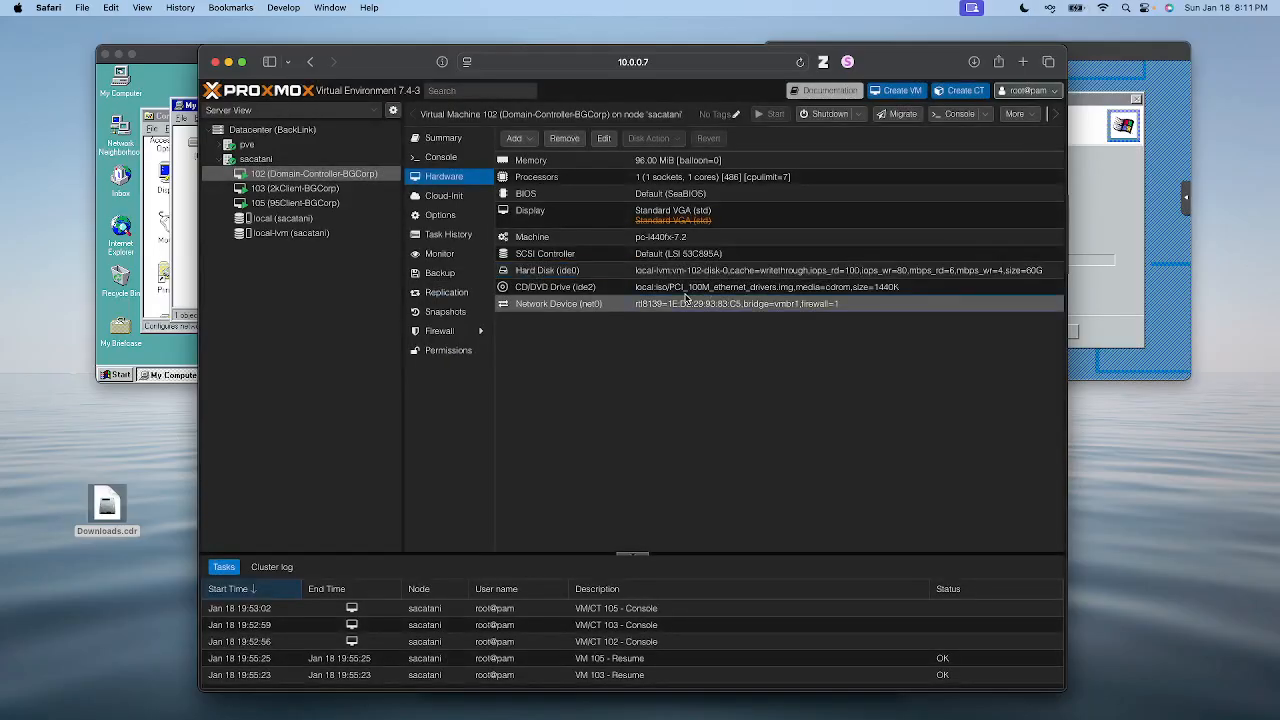
Step: Open the CD/DVD drive settings and close them, keeping PCI_100M_ethernet_drivers.img
{"action": "double_click", "coordinate": [686, 288]}
{"action": "left_click", "coordinate": [646, 384]}
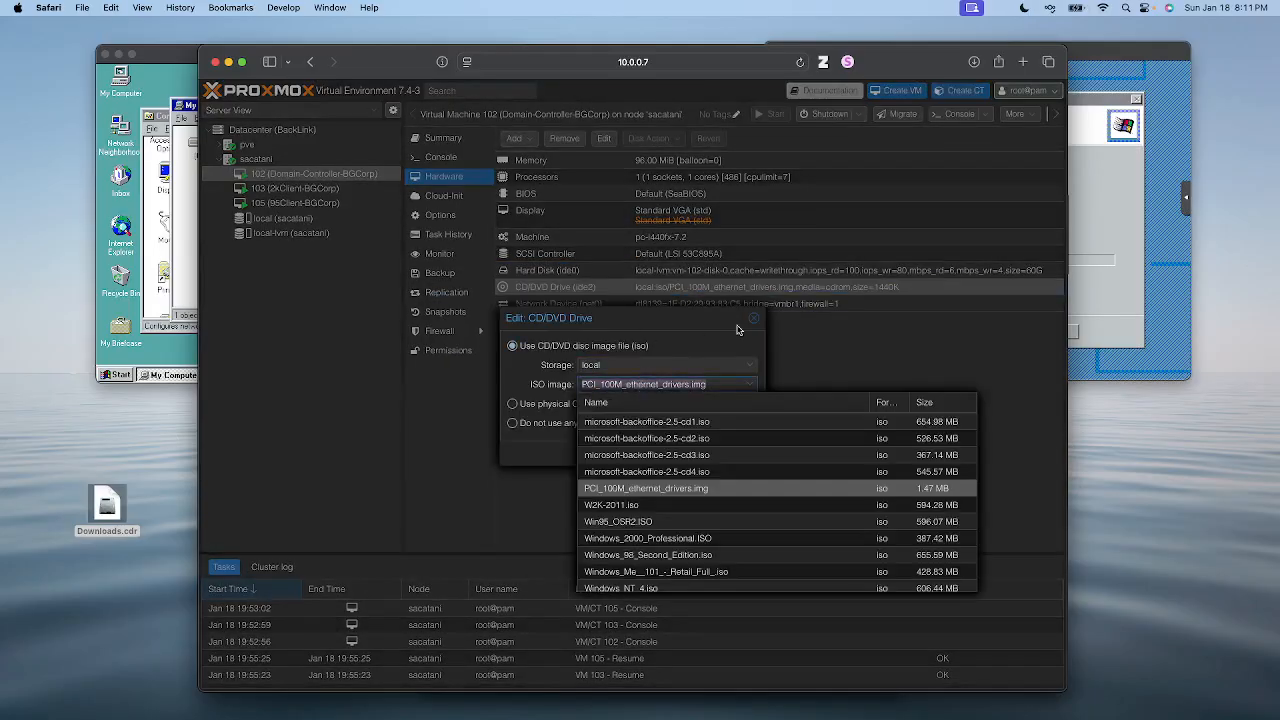
{"action": "left_click", "coordinate": [762, 327]}
{"action": "left_click", "coordinate": [759, 320]}
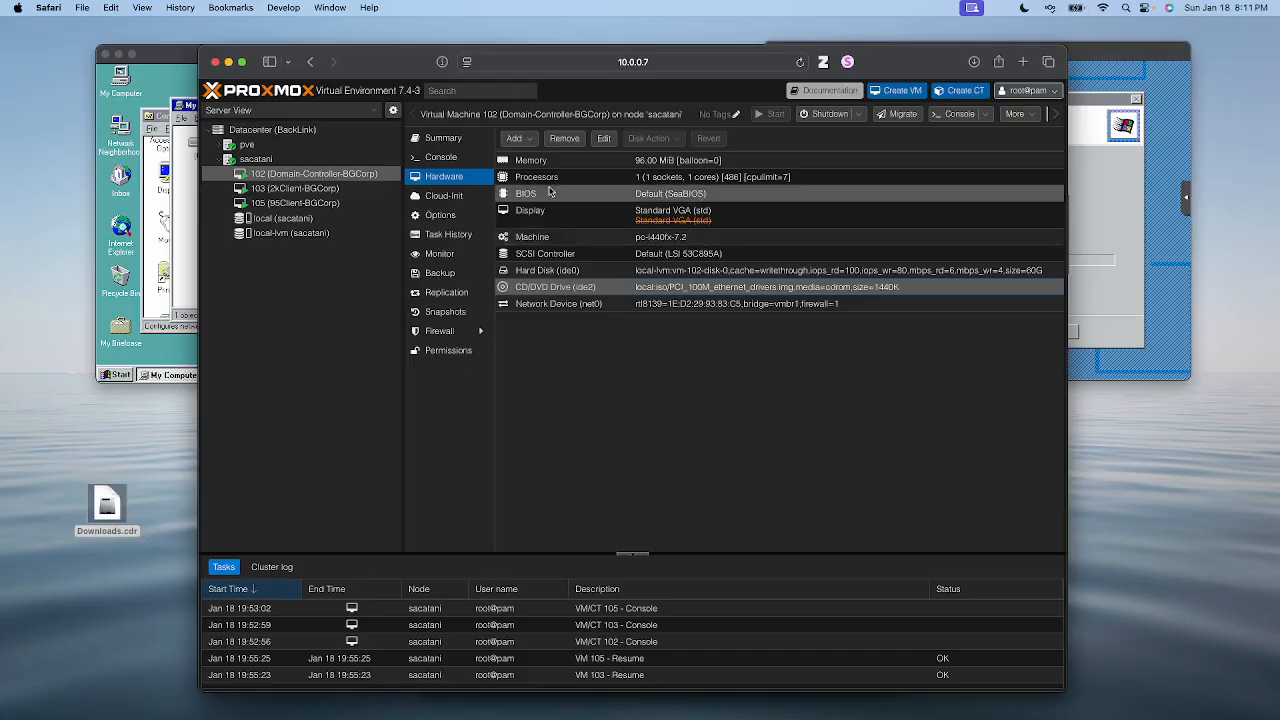
Step: View VM 102's Options page and bring the Windows NT console forward
{"action": "left_click", "coordinate": [449, 233]}
{"action": "left_click", "coordinate": [440, 215]}
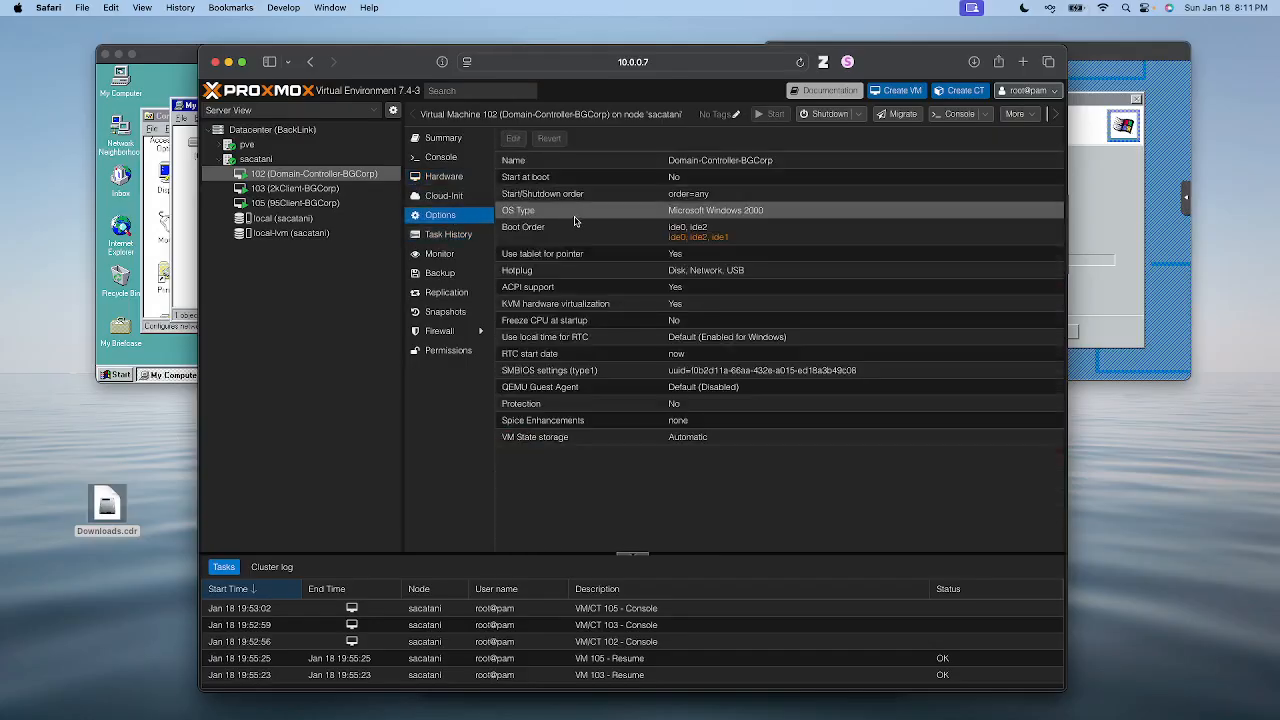
{"action": "left_click", "coordinate": [183, 283]}
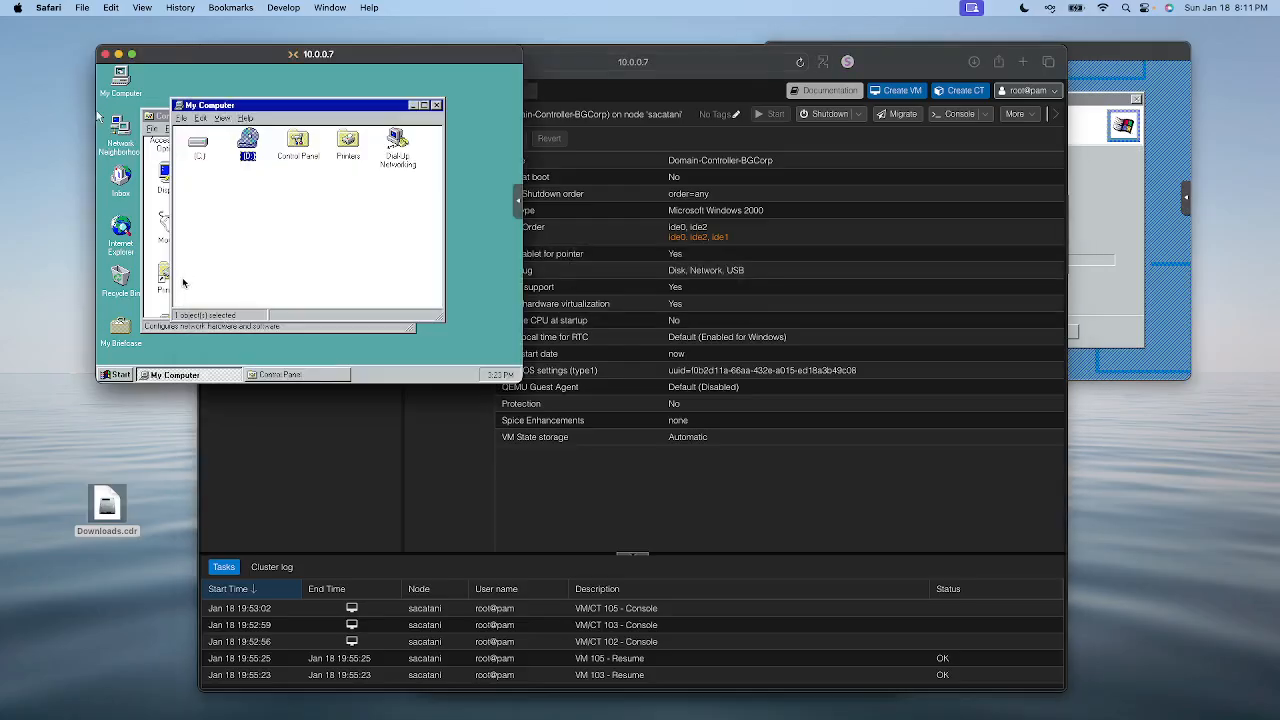
Step: Open Control Panel, try starting the server service from Server, and dismiss the invalid service error
{"action": "left_click", "coordinate": [112, 374]}
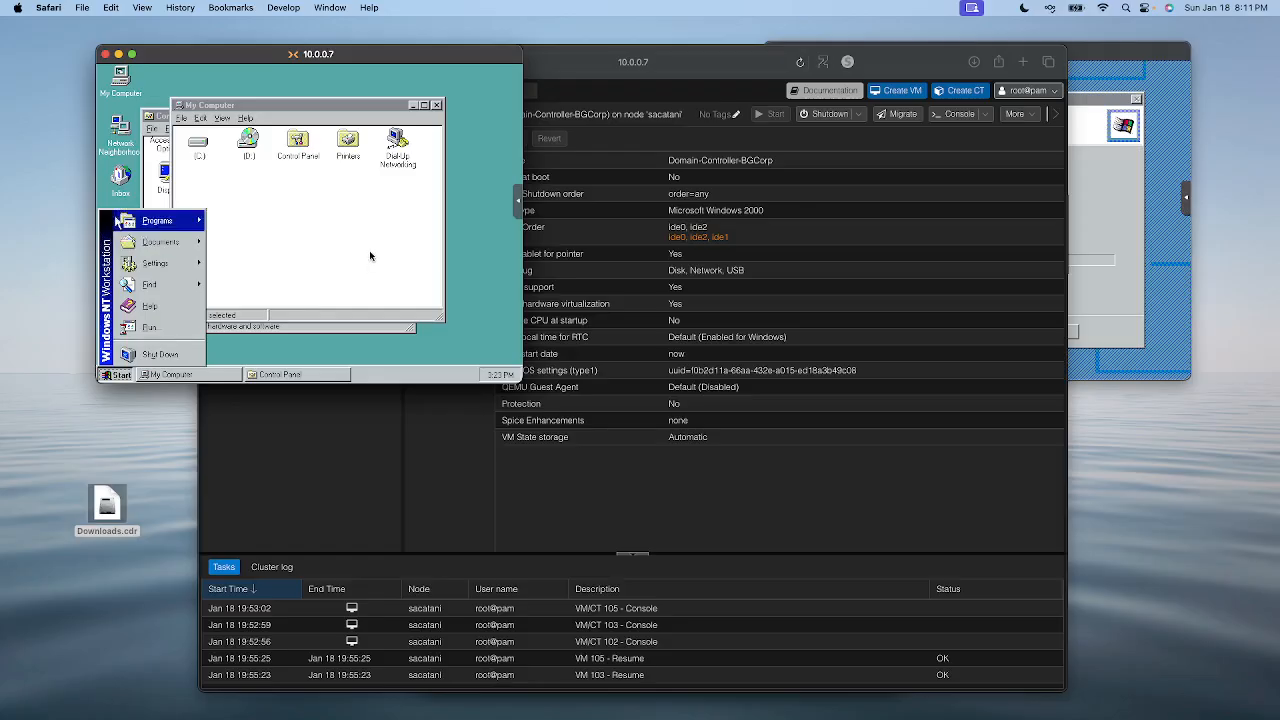
{"action": "left_click", "coordinate": [156, 127]}
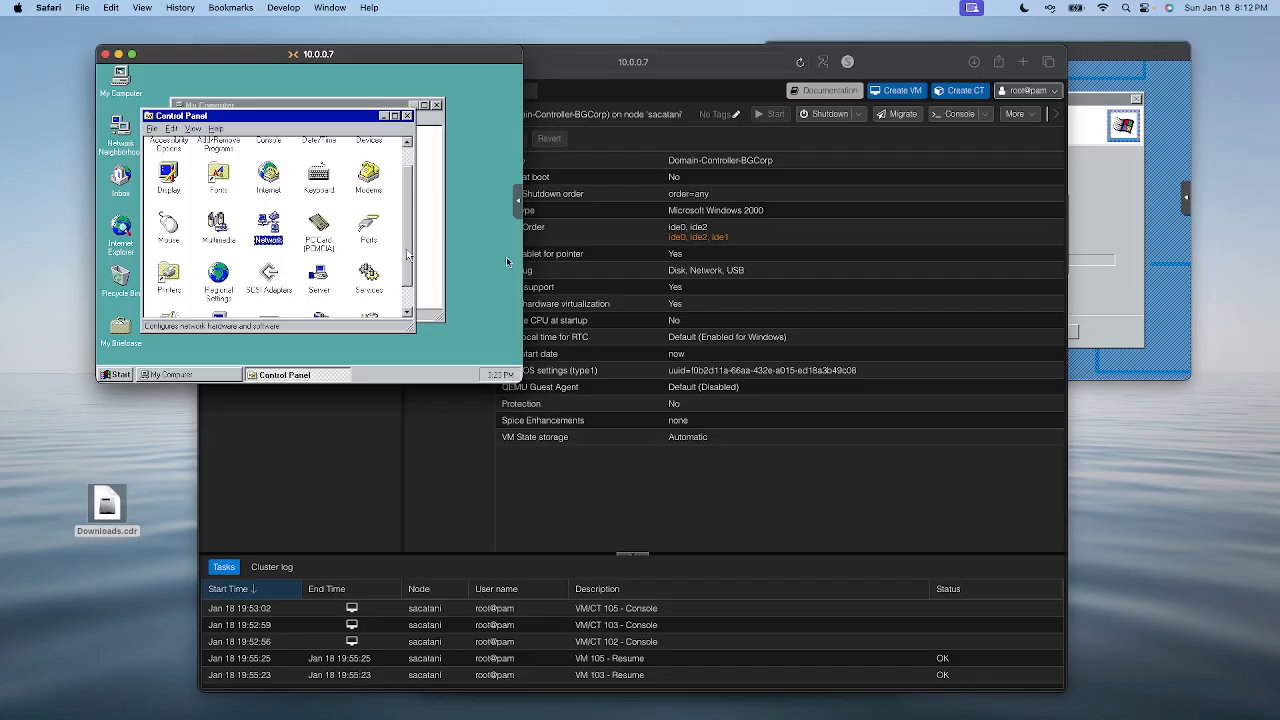
{"action": "left_click_drag", "start_coordinate": [406, 252], "coordinate": [406, 288]}
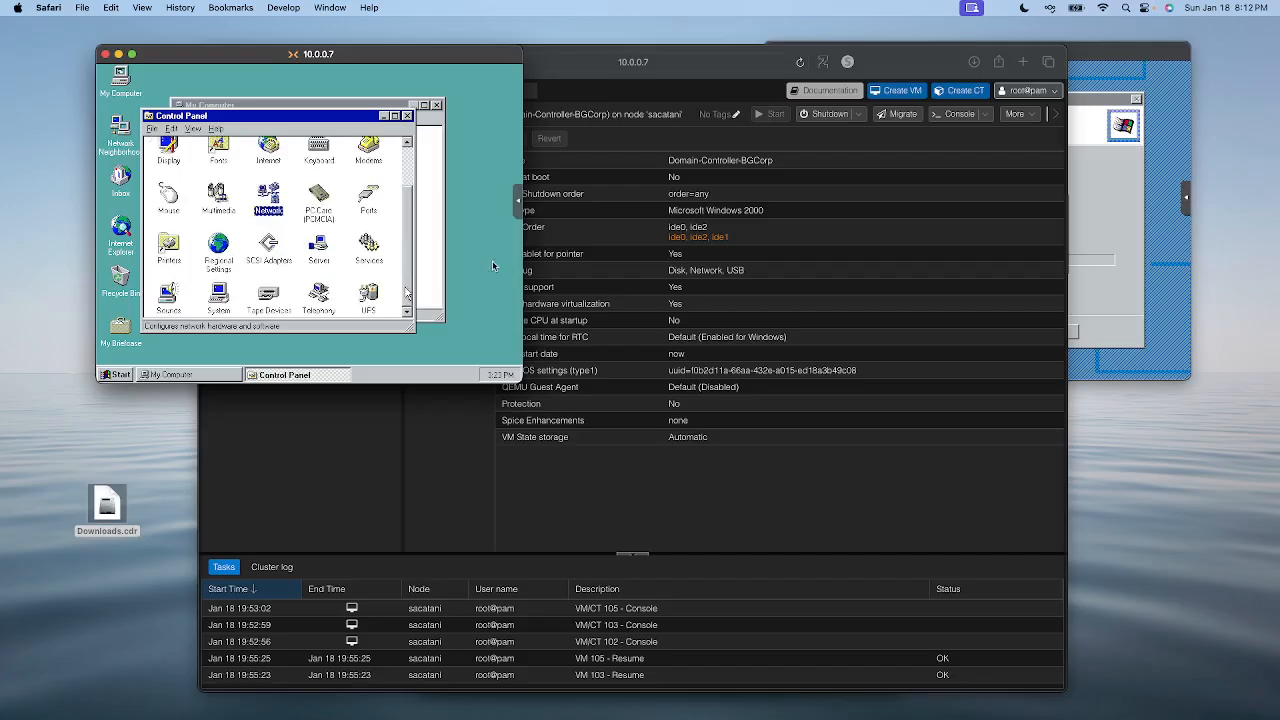
{"action": "double_click", "coordinate": [330, 250]}
{"action": "left_click", "coordinate": [332, 250]}
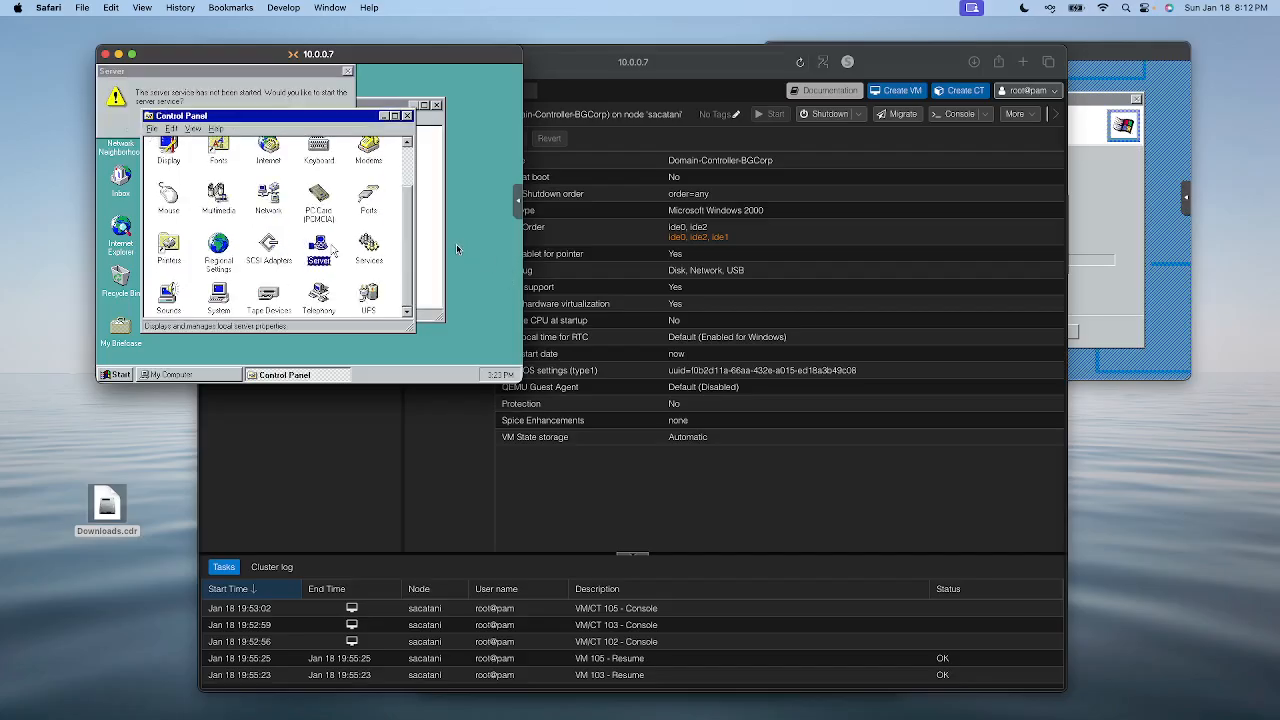
{"action": "left_click", "coordinate": [257, 71]}
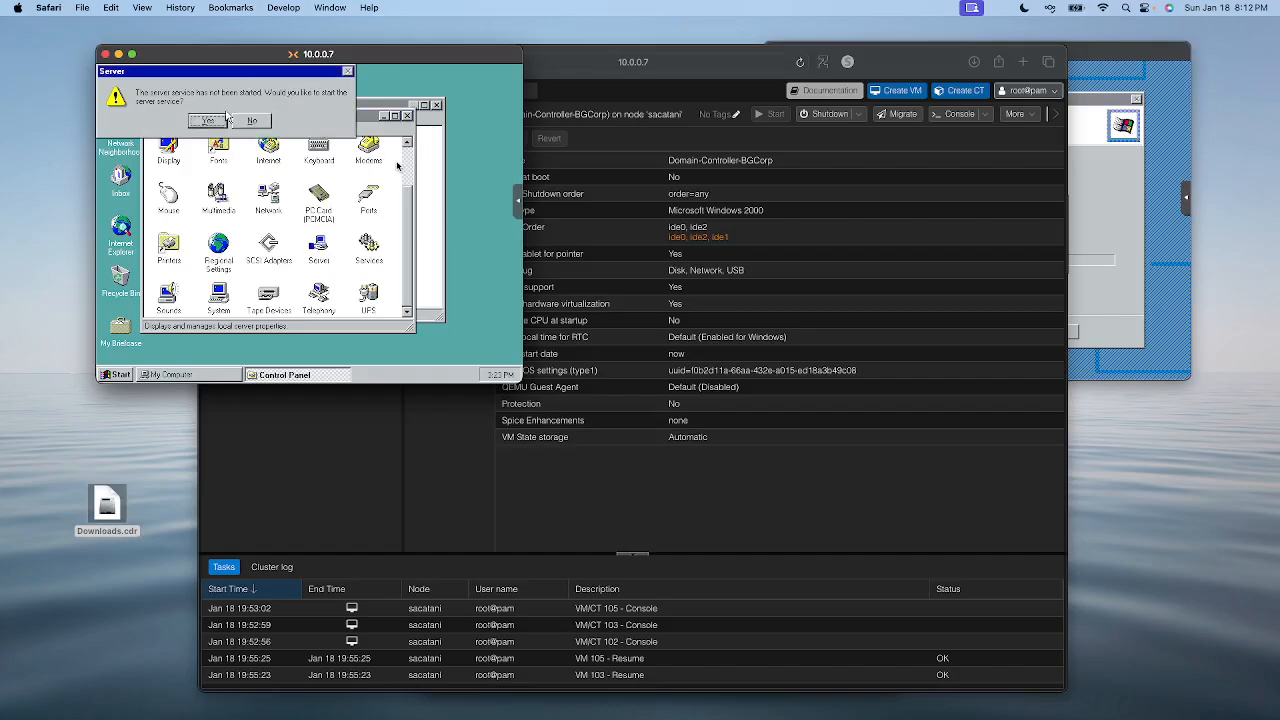
{"action": "left_click", "coordinate": [222, 118]}
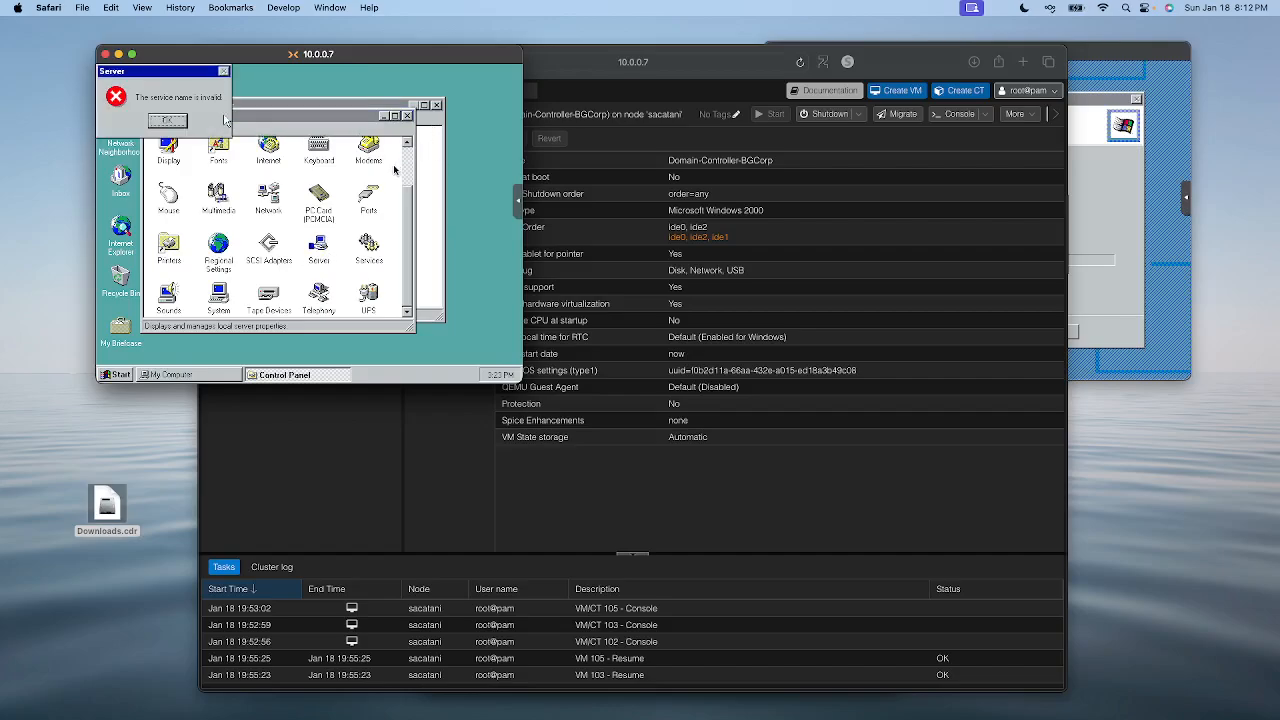
{"action": "left_click", "coordinate": [170, 121]}
Step: Browse the Devices driver list, select the Disk driver, and close the list
{"action": "left_click_drag", "start_coordinate": [473, 239], "coordinate": [473, 183]}
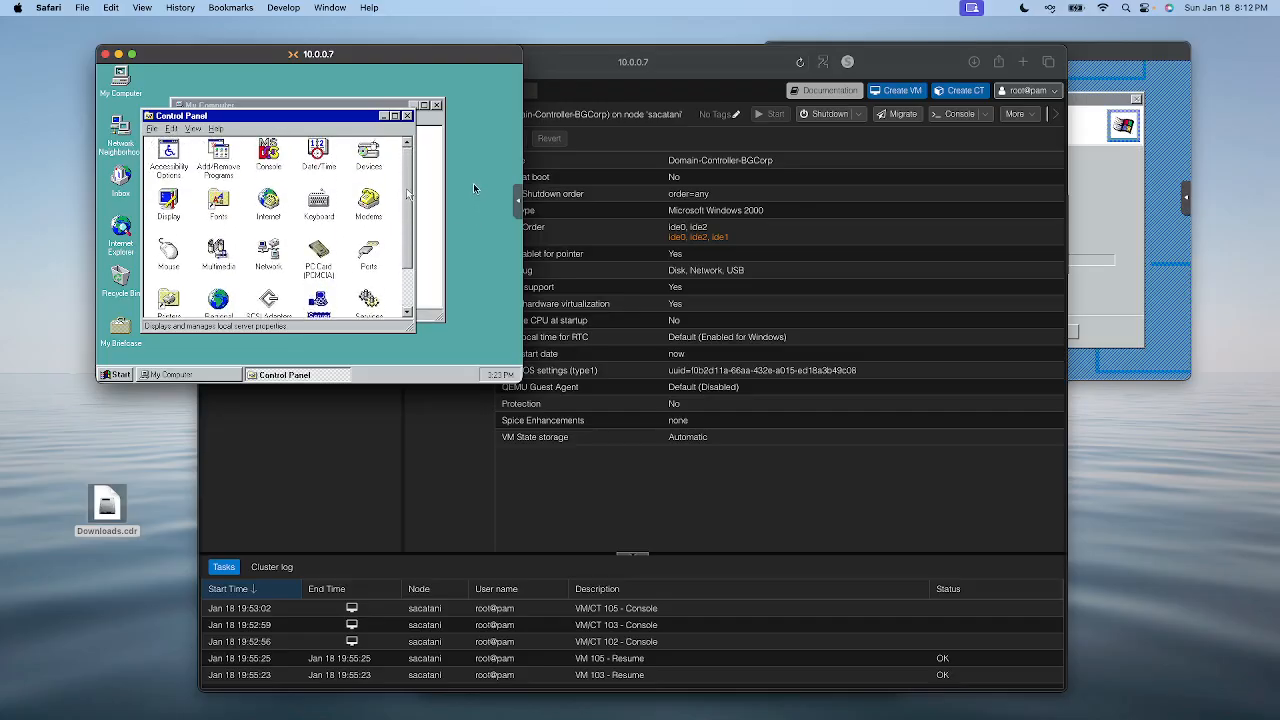
{"action": "left_click", "coordinate": [448, 160]}
{"action": "double_click", "coordinate": [448, 160]}
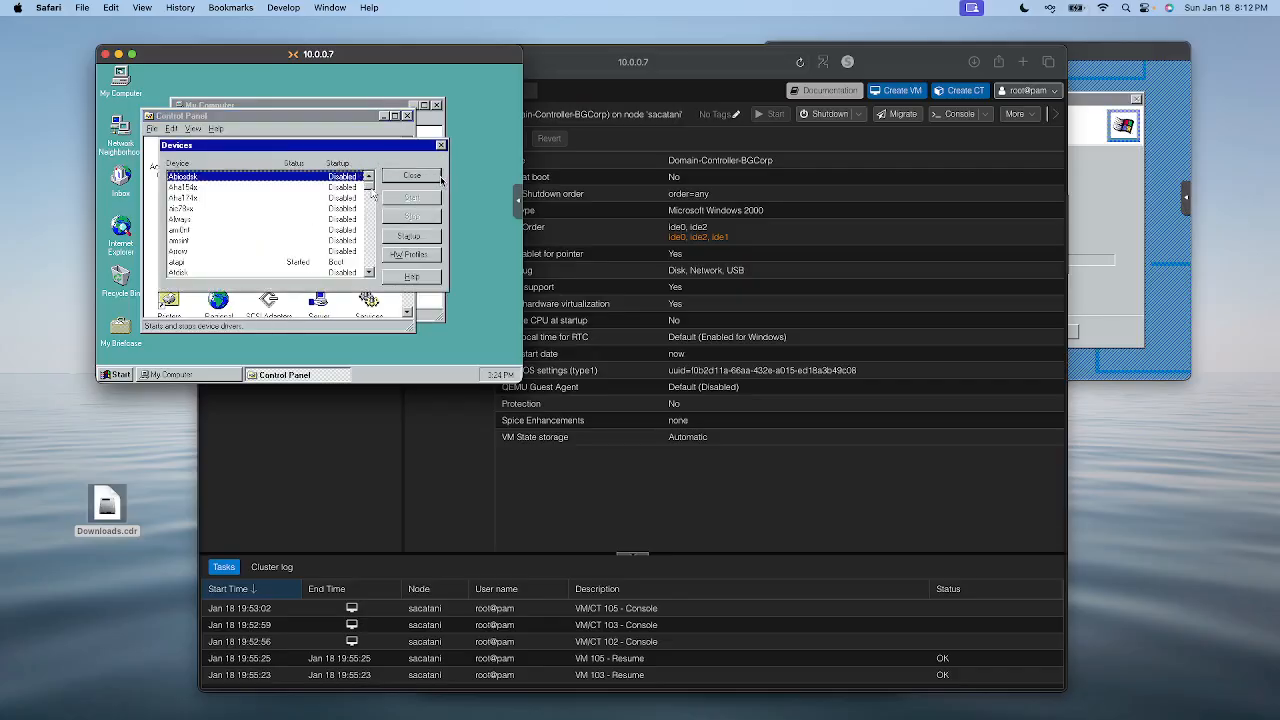
{"action": "scroll", "coordinate": [440, 190], "scroll_direction": "down", "scroll_amount": 3}
{"action": "scroll", "coordinate": [440, 190], "scroll_direction": "down", "scroll_amount": 2}
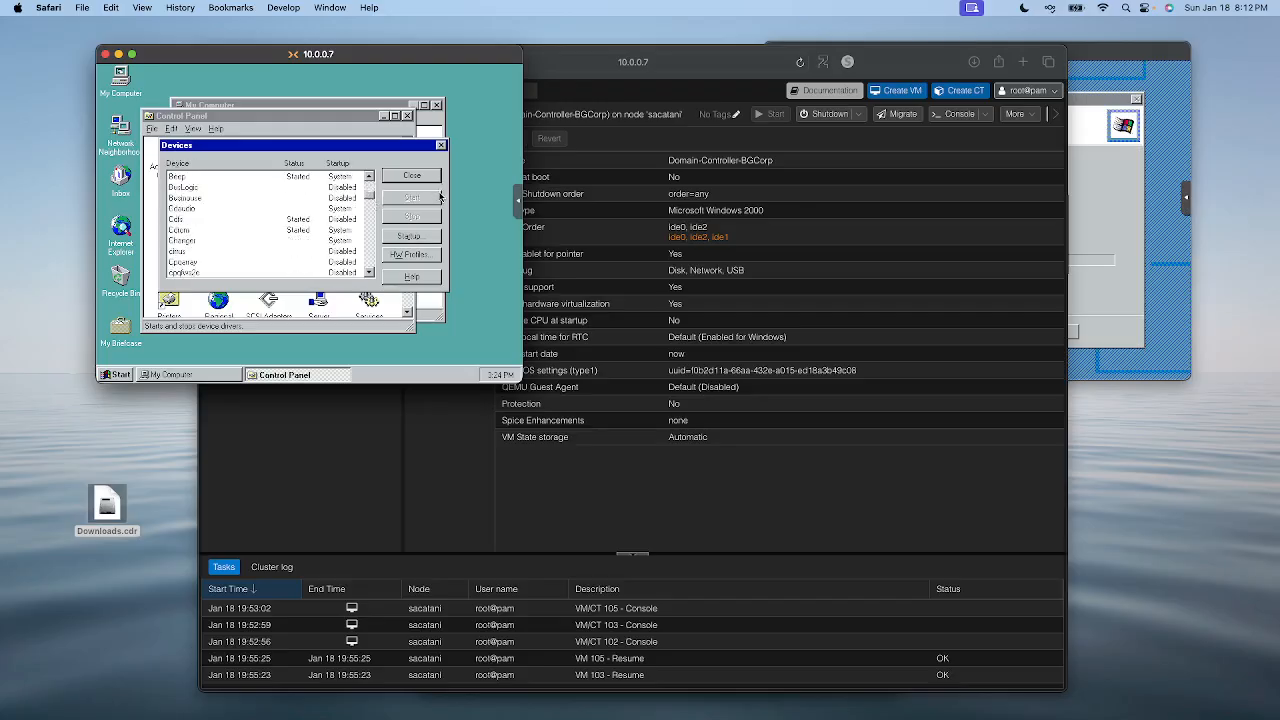
{"action": "scroll", "coordinate": [440, 197], "scroll_direction": "down", "scroll_amount": 2}
{"action": "scroll", "coordinate": [437, 205], "scroll_direction": "down", "scroll_amount": 4}
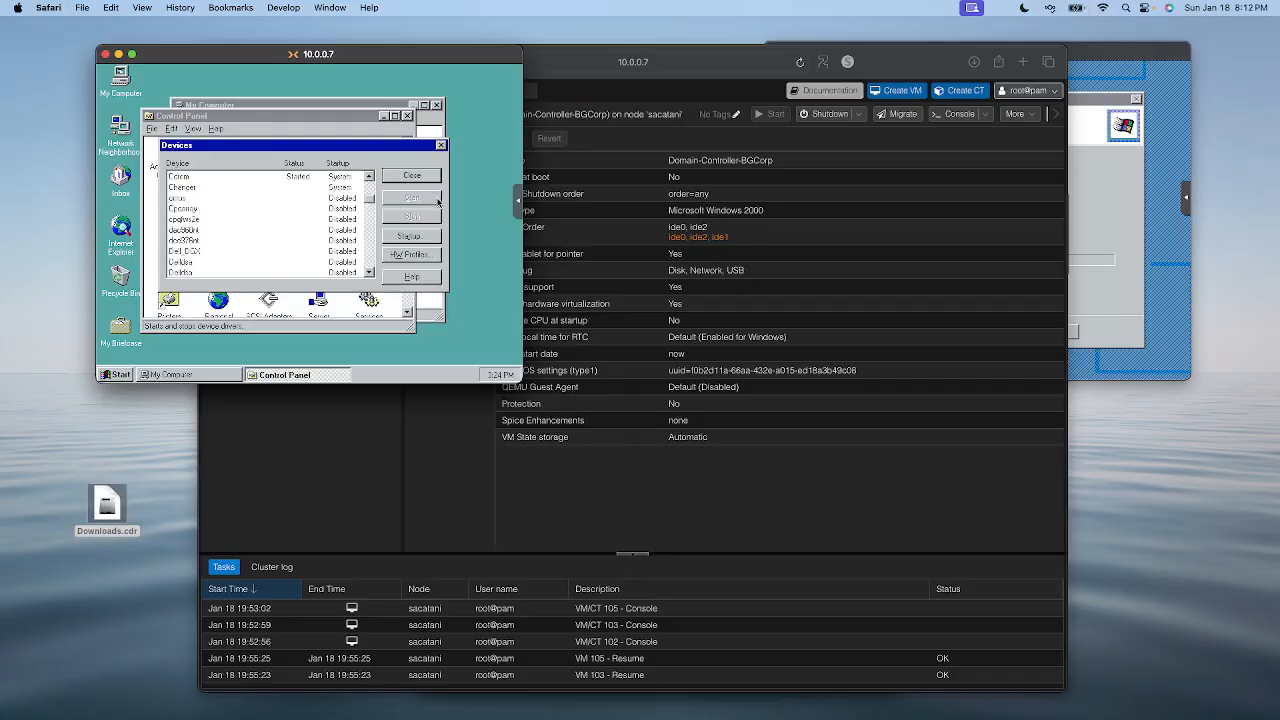
{"action": "scroll", "coordinate": [439, 220], "scroll_direction": "down", "scroll_amount": 8}
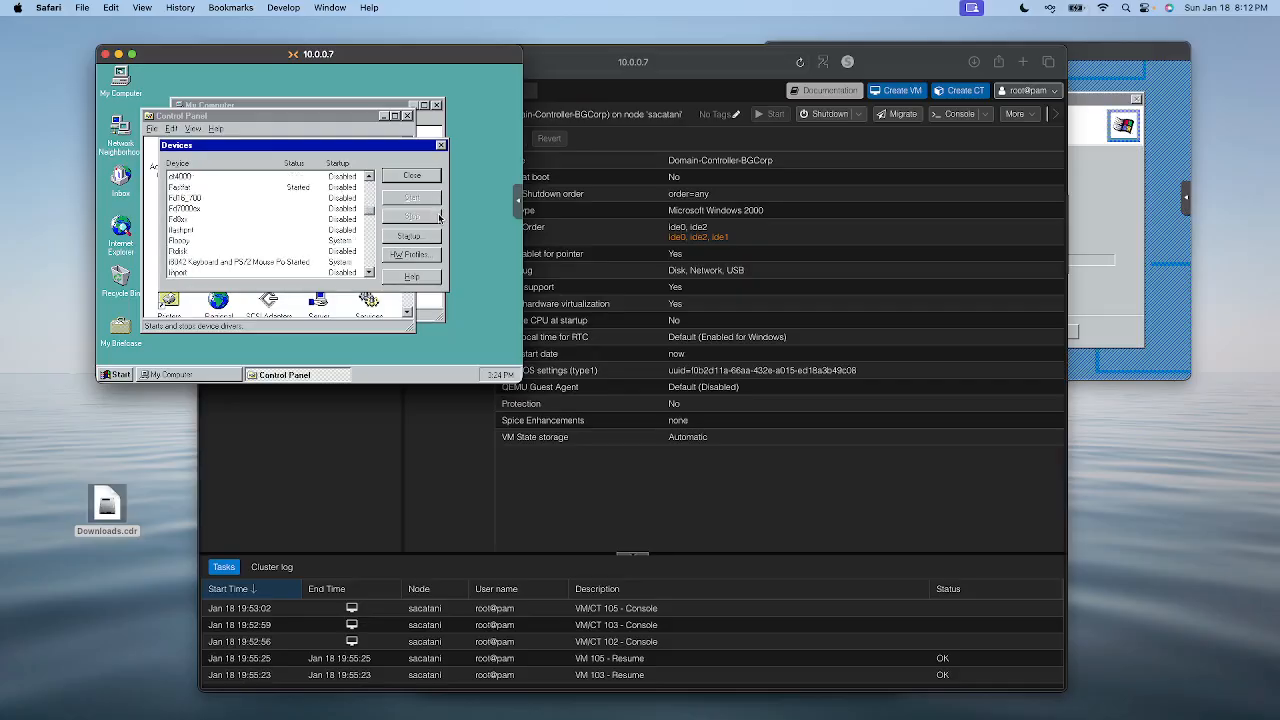
{"action": "scroll", "coordinate": [441, 238], "scroll_direction": "down", "scroll_amount": 4}
{"action": "scroll", "coordinate": [443, 247], "scroll_direction": "down", "scroll_amount": 5}
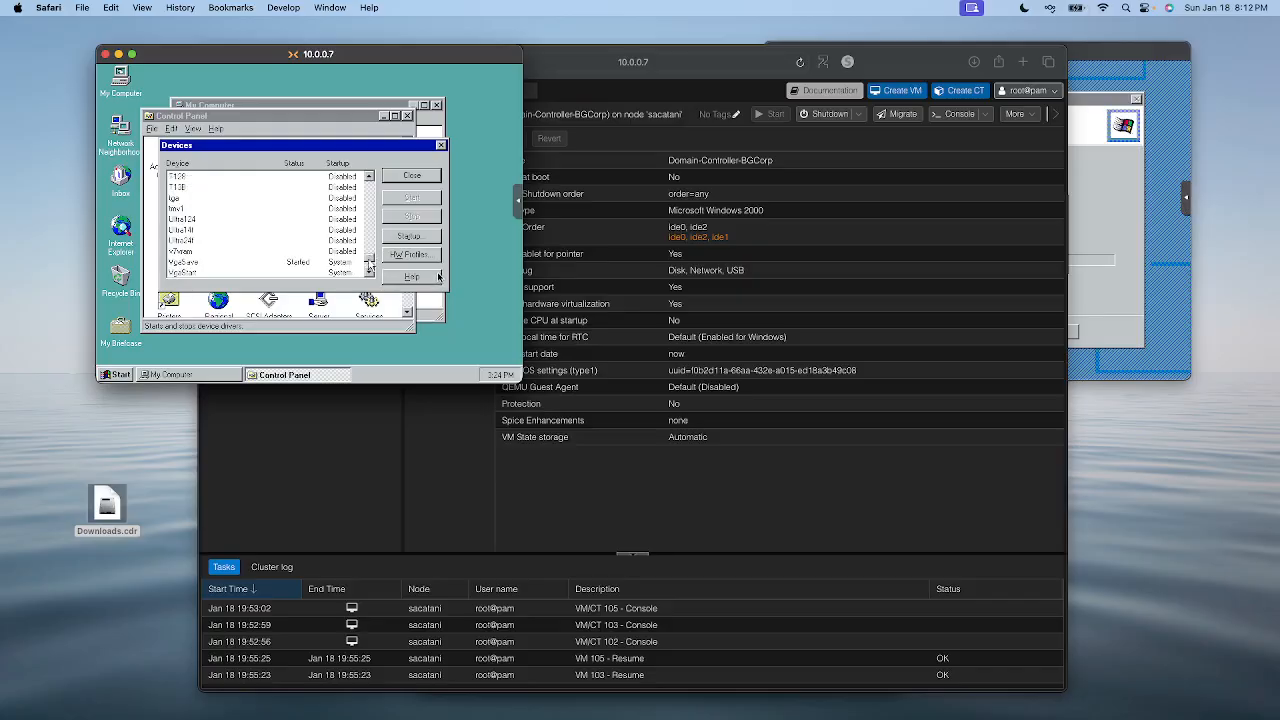
{"action": "scroll", "coordinate": [439, 274], "scroll_direction": "down", "scroll_amount": 2}
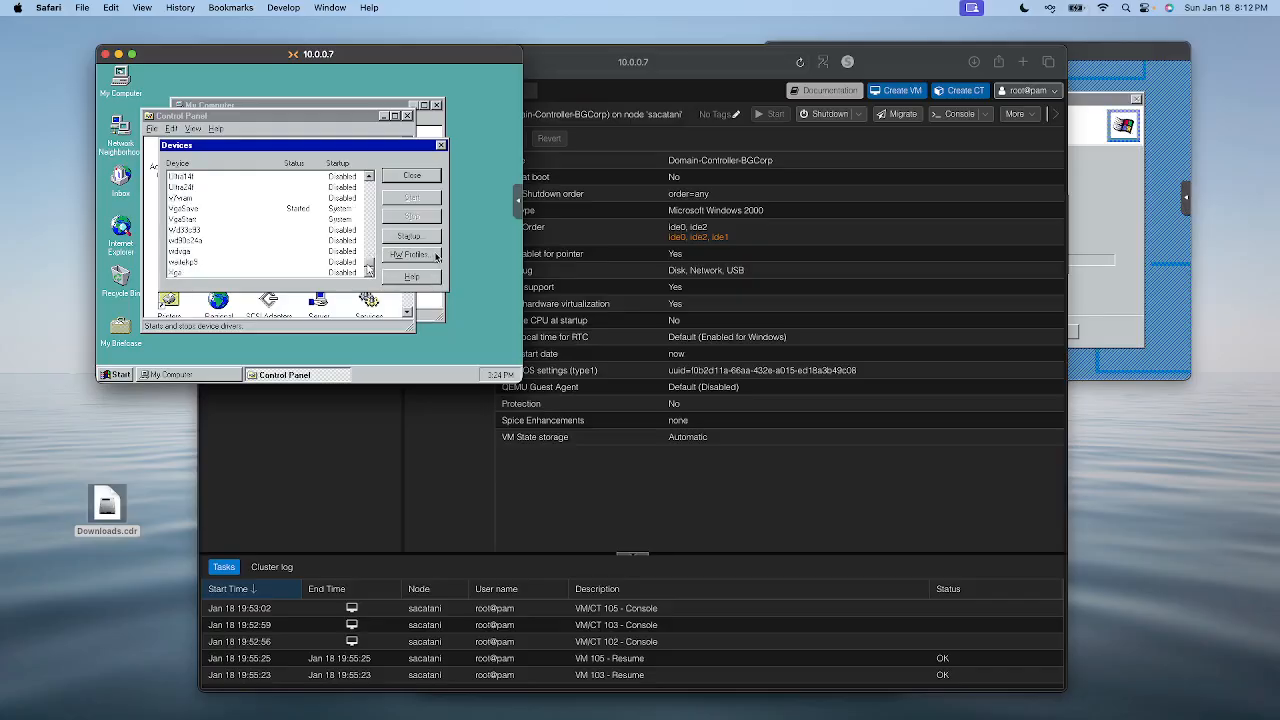
{"action": "scroll", "coordinate": [438, 216], "scroll_direction": "up", "scroll_amount": 2}
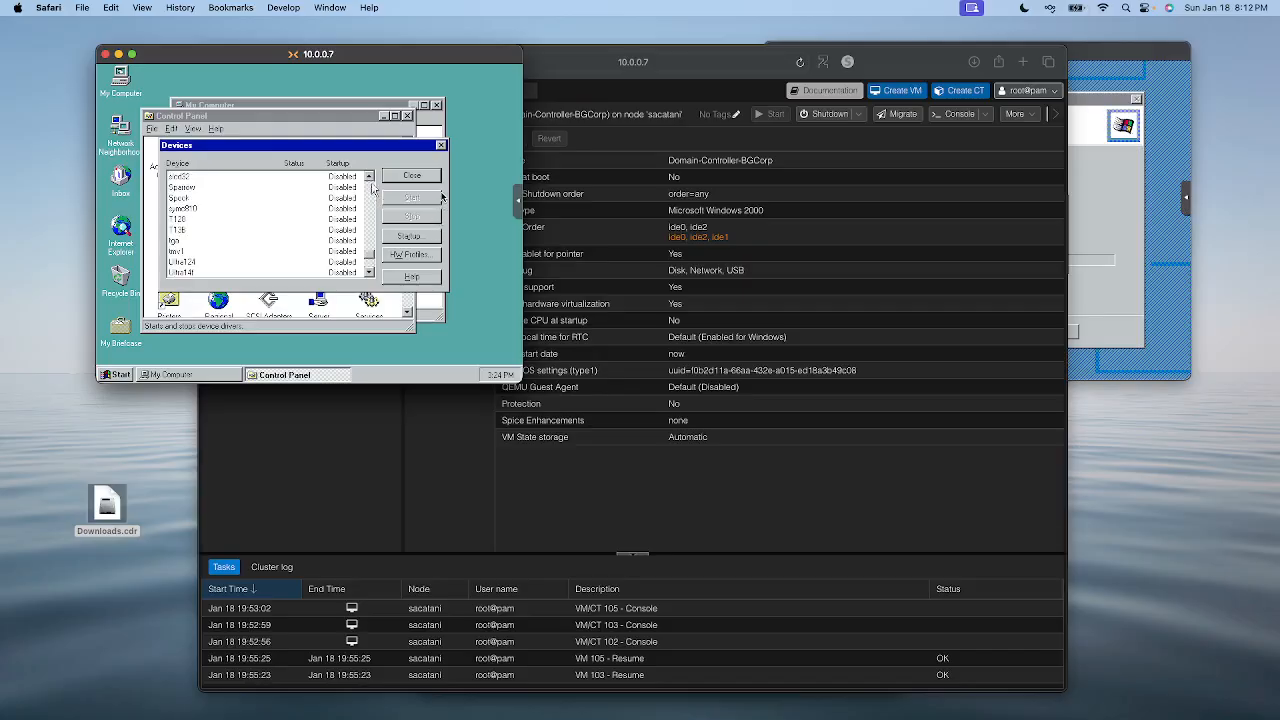
{"action": "scroll", "coordinate": [441, 192], "scroll_direction": "up", "scroll_amount": 3}
{"action": "scroll", "coordinate": [441, 185], "scroll_direction": "up", "scroll_amount": 3}
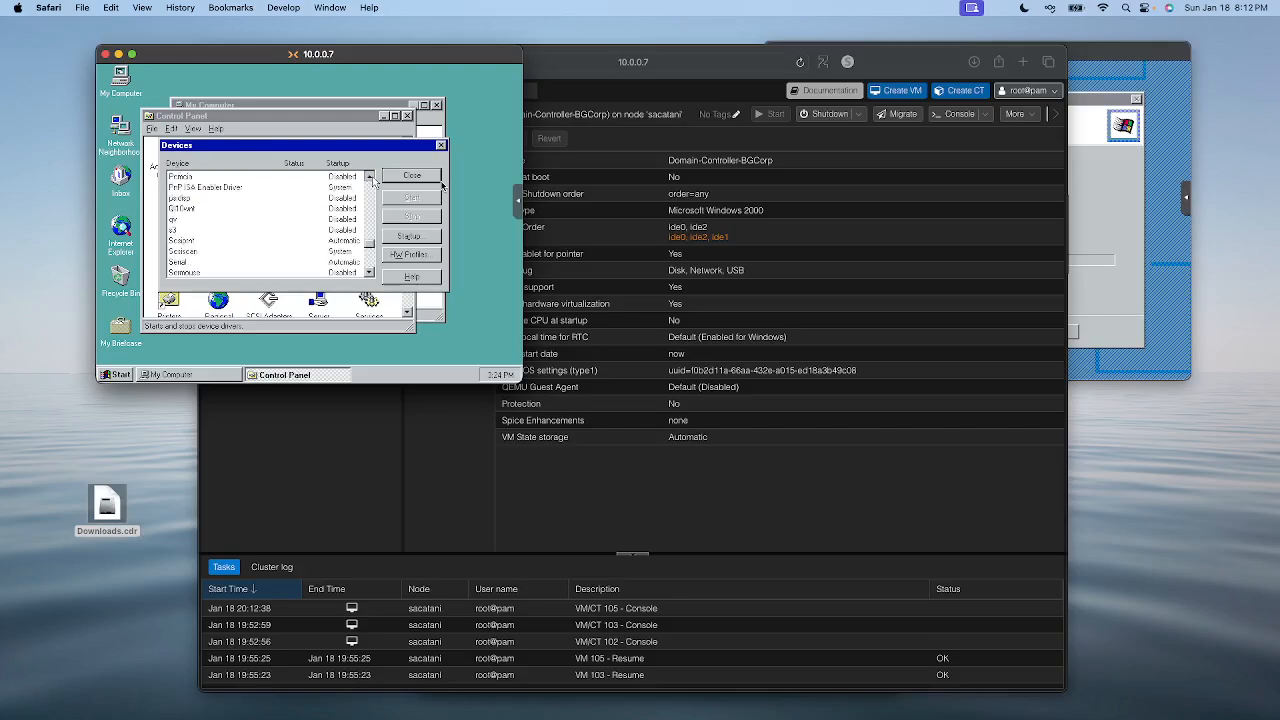
{"action": "scroll", "coordinate": [441, 185], "scroll_direction": "up", "scroll_amount": 4}
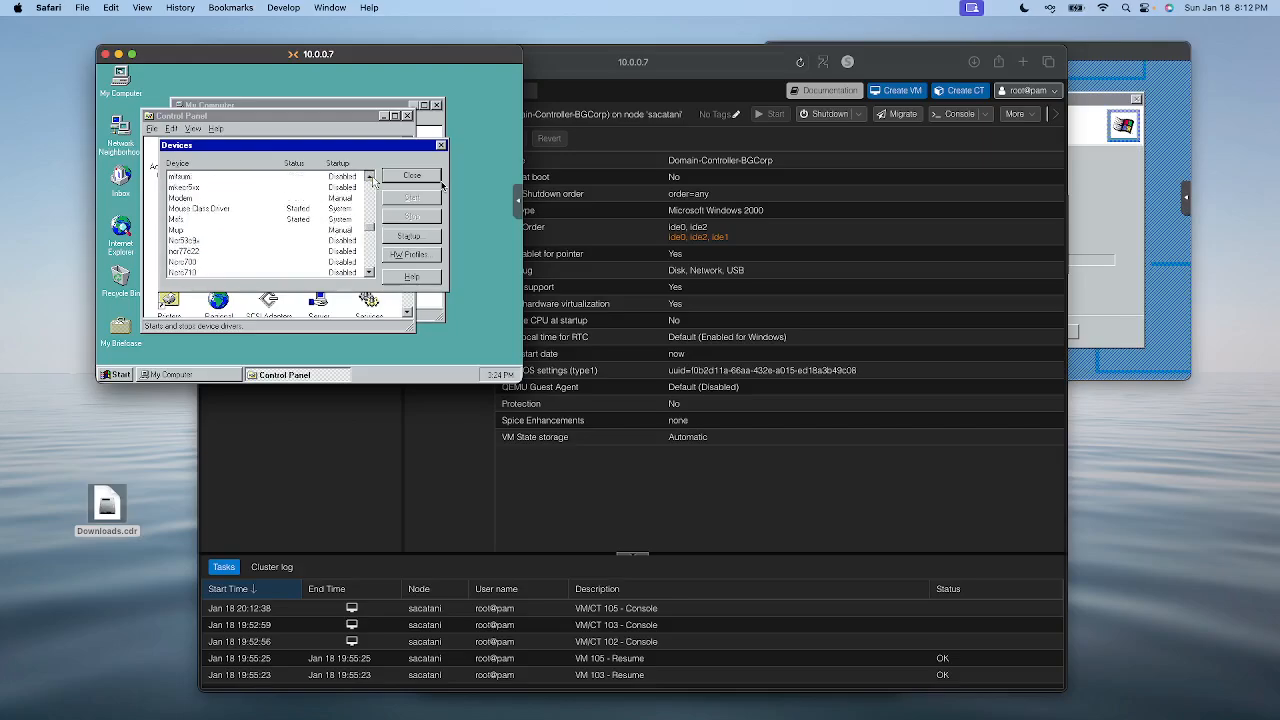
{"action": "scroll", "coordinate": [441, 185], "scroll_direction": "up", "scroll_amount": 4}
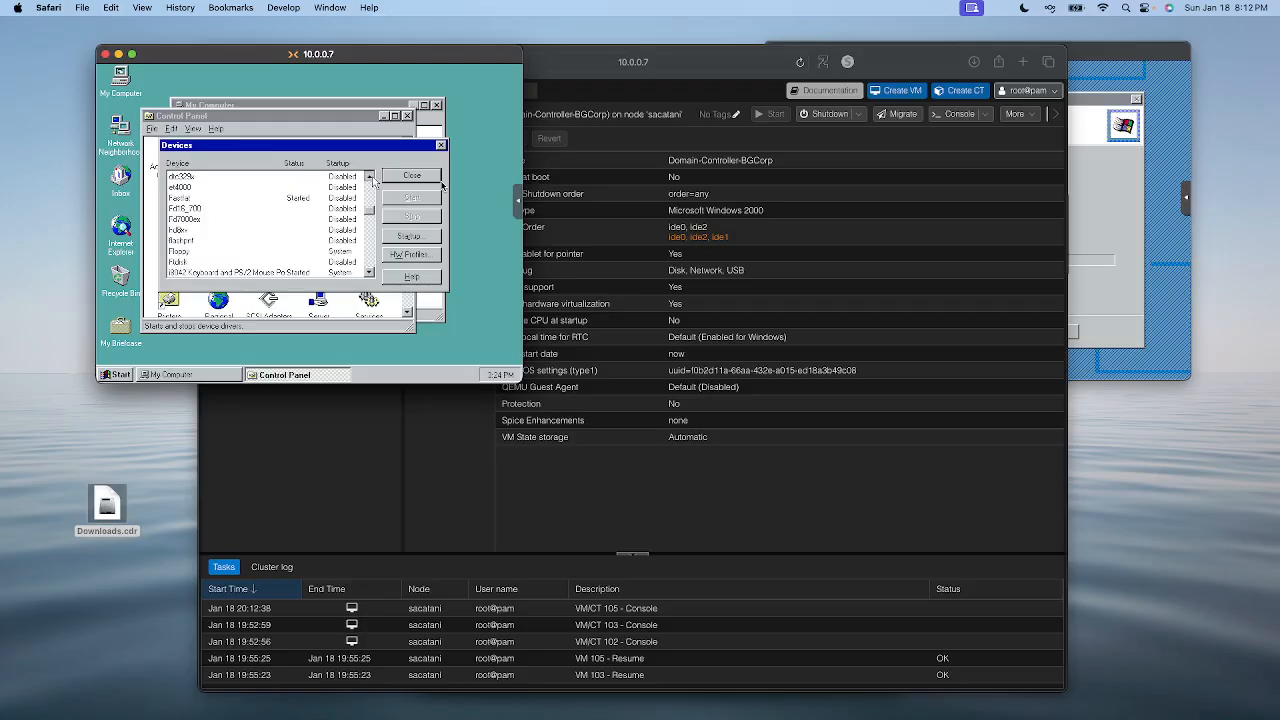
{"action": "scroll", "coordinate": [441, 185], "scroll_direction": "up", "scroll_amount": 3}
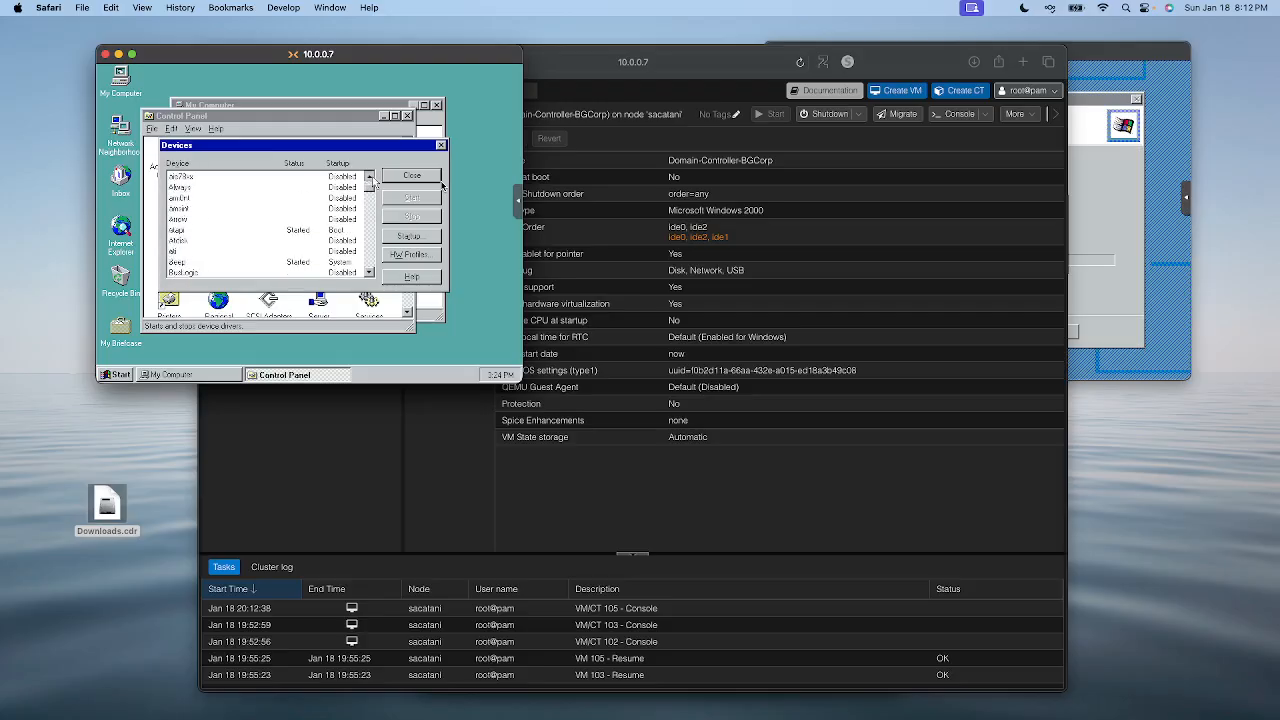
{"action": "scroll", "coordinate": [441, 197], "scroll_direction": "down", "scroll_amount": 5}
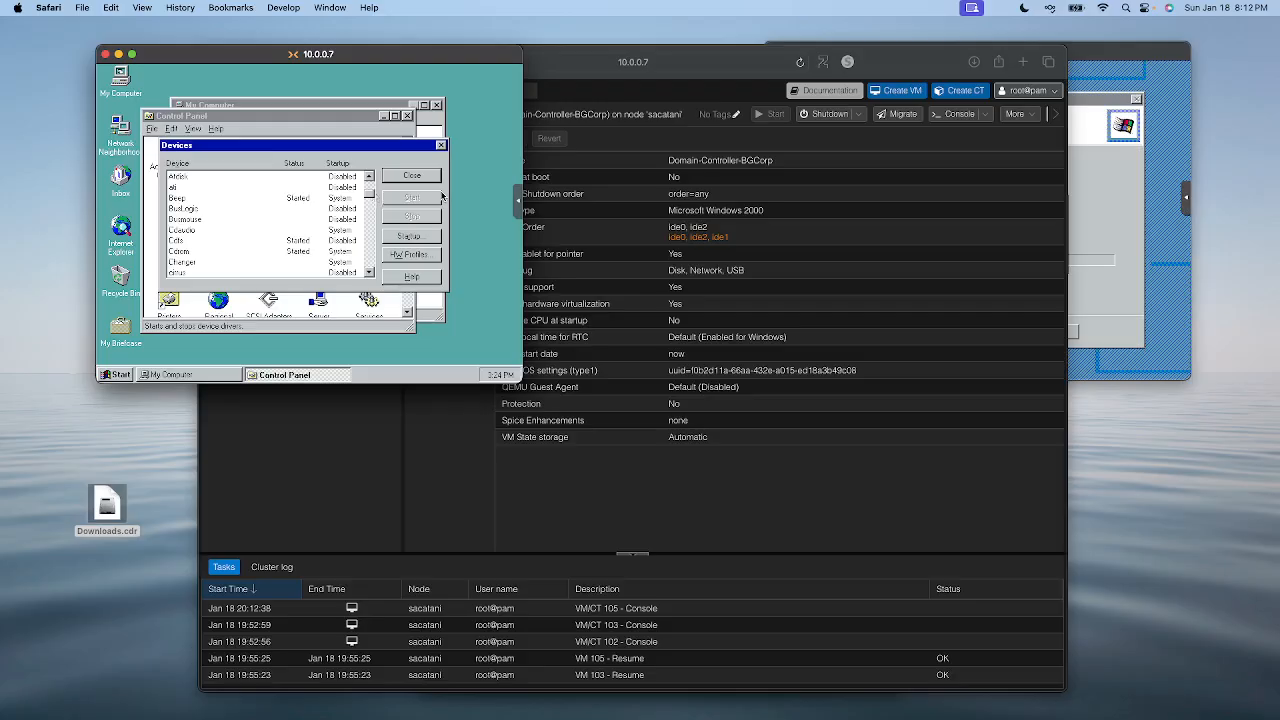
{"action": "scroll", "coordinate": [441, 206], "scroll_direction": "down", "scroll_amount": 3}
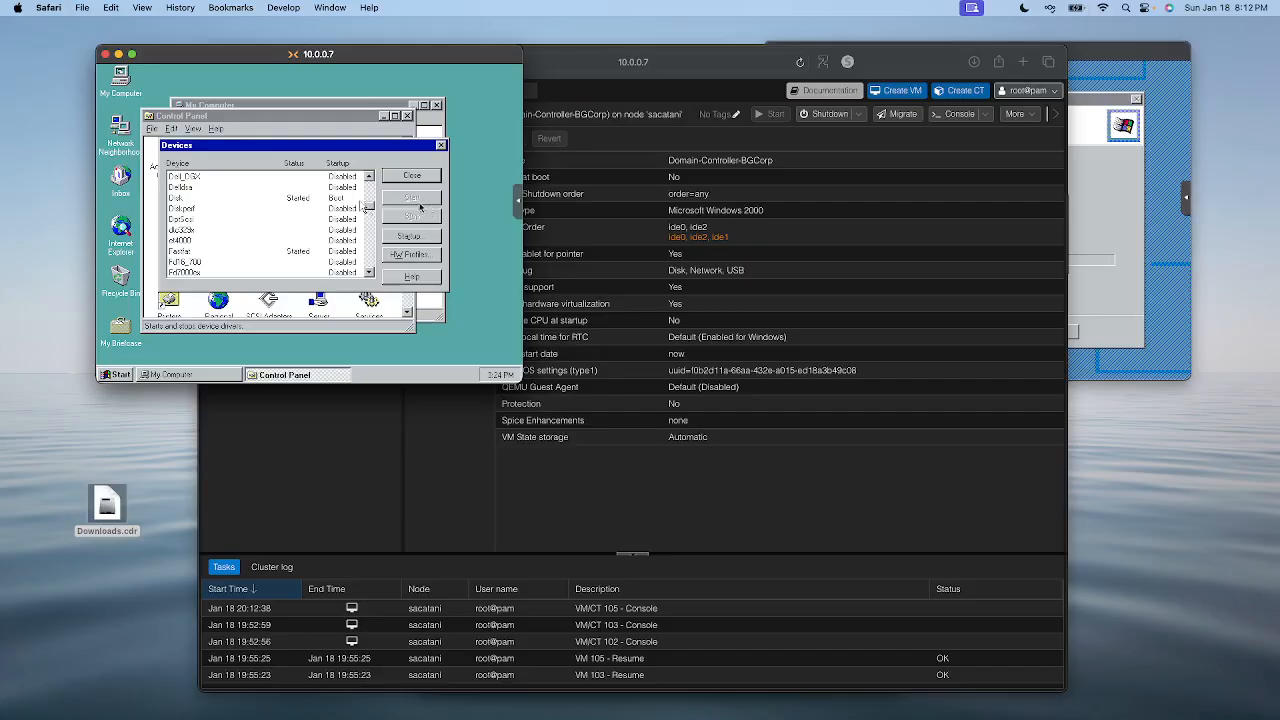
{"action": "left_click", "coordinate": [356, 199]}
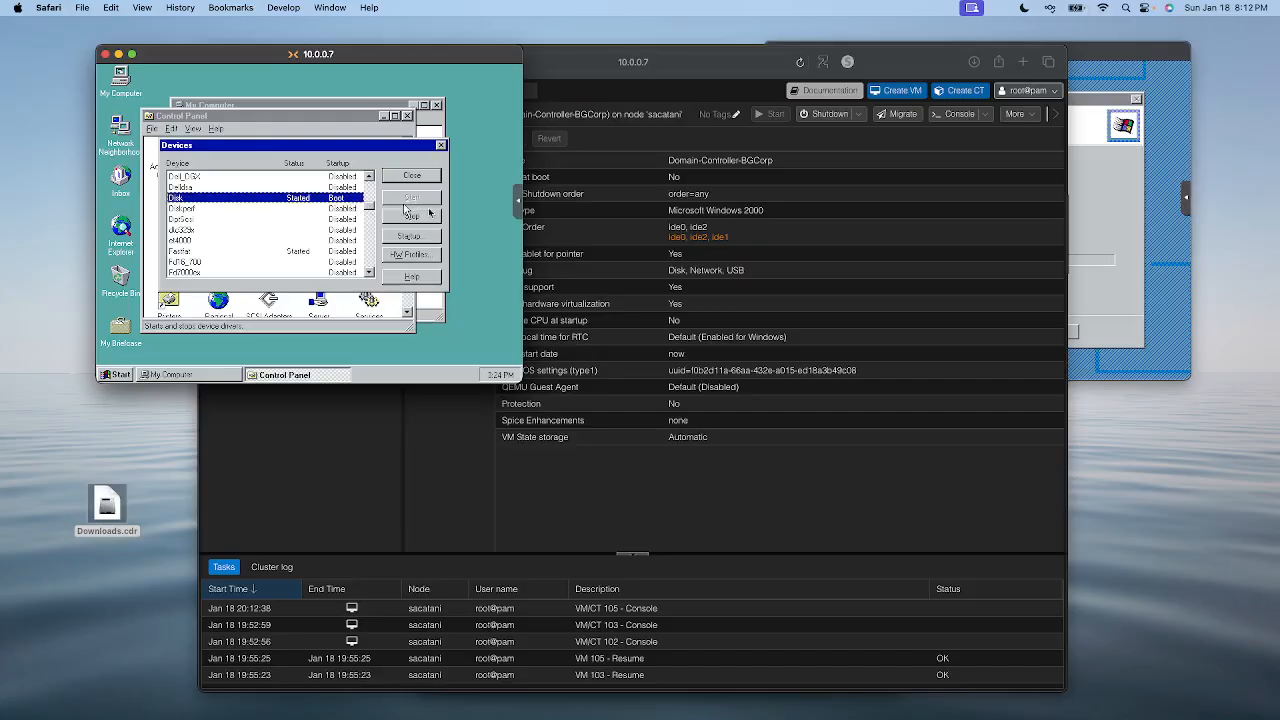
{"action": "left_click", "coordinate": [439, 145]}
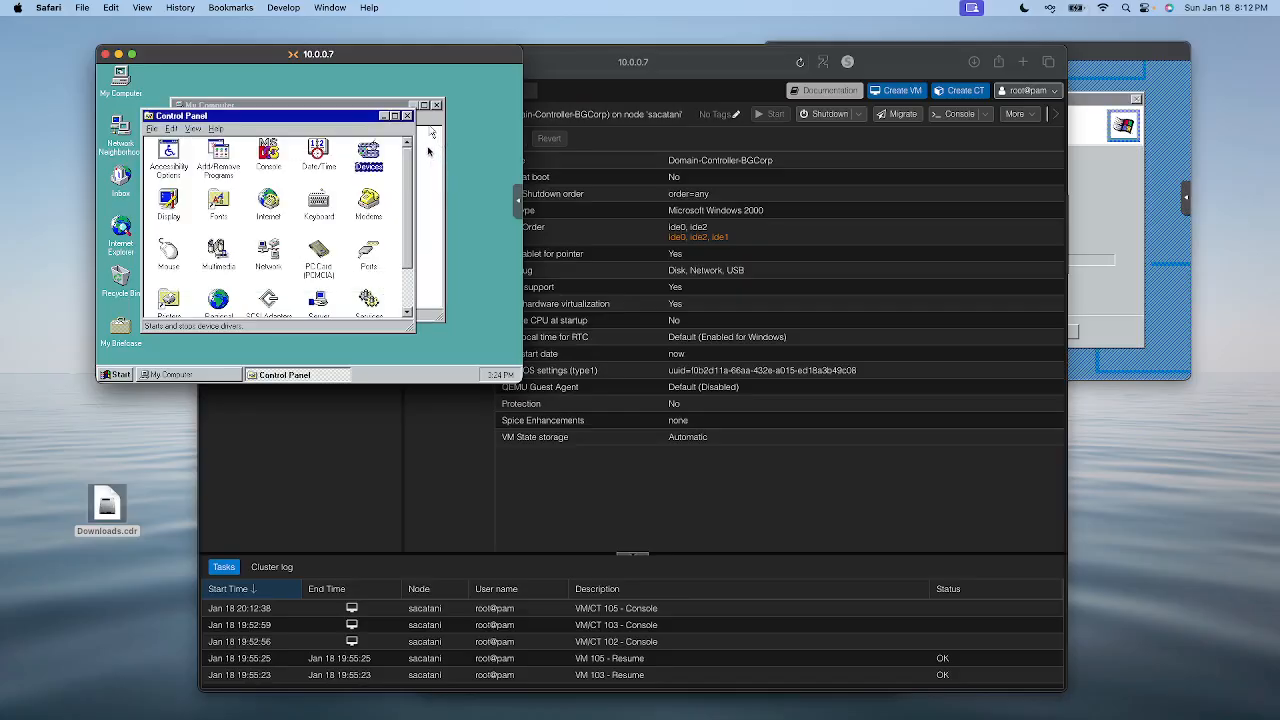
Step: Minimize Control Panel and try opening drive D:, dismissing the drive-not-ready error
{"action": "left_click", "coordinate": [385, 117]}
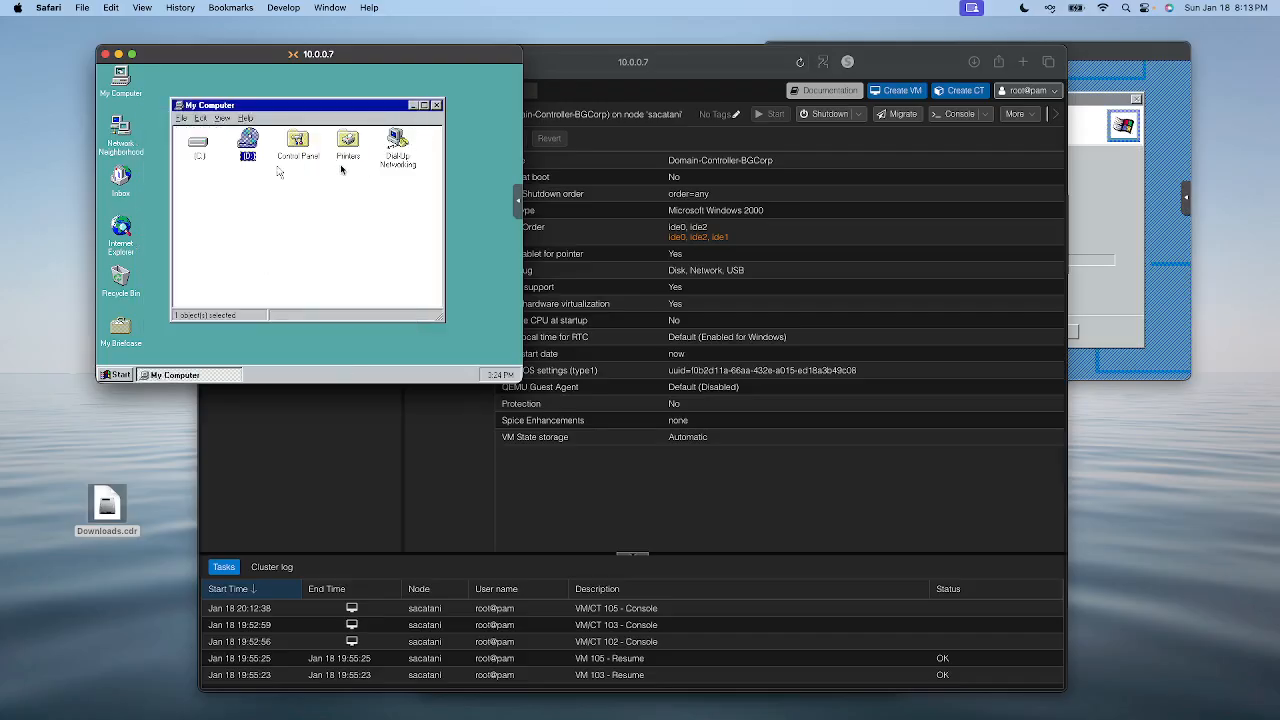
{"action": "right_click", "coordinate": [247, 150]}
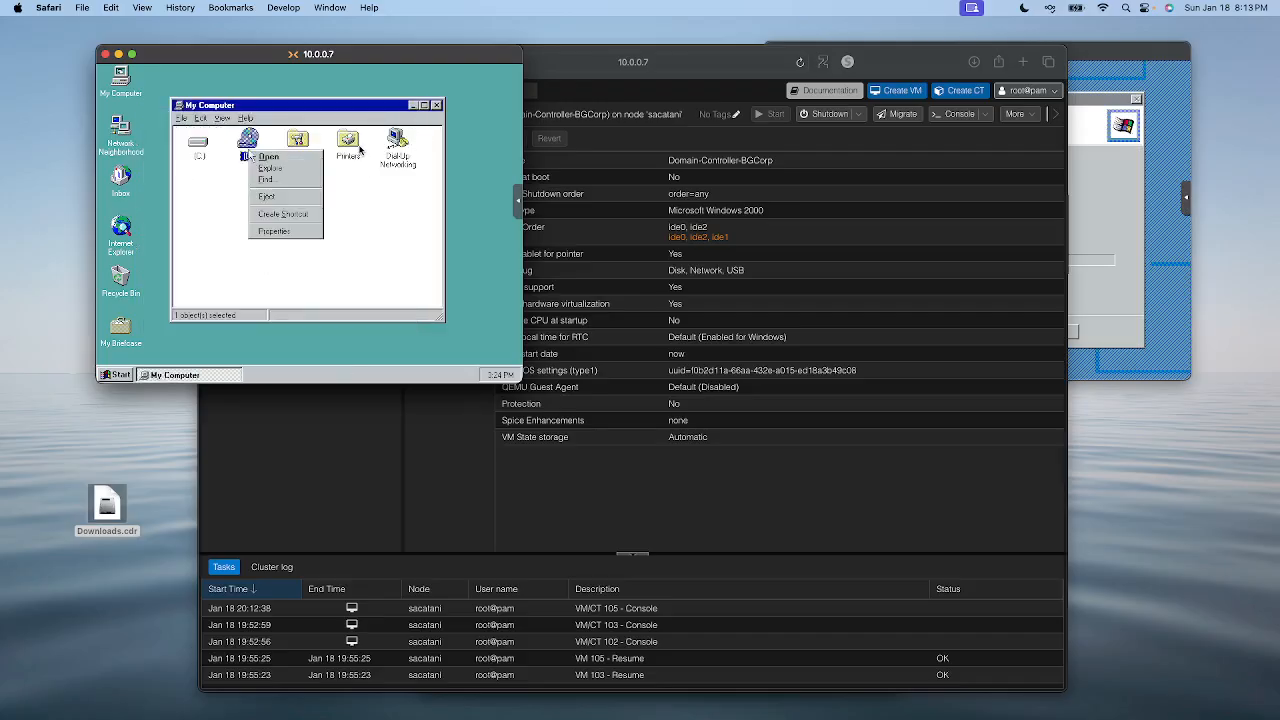
{"action": "left_click", "coordinate": [266, 158]}
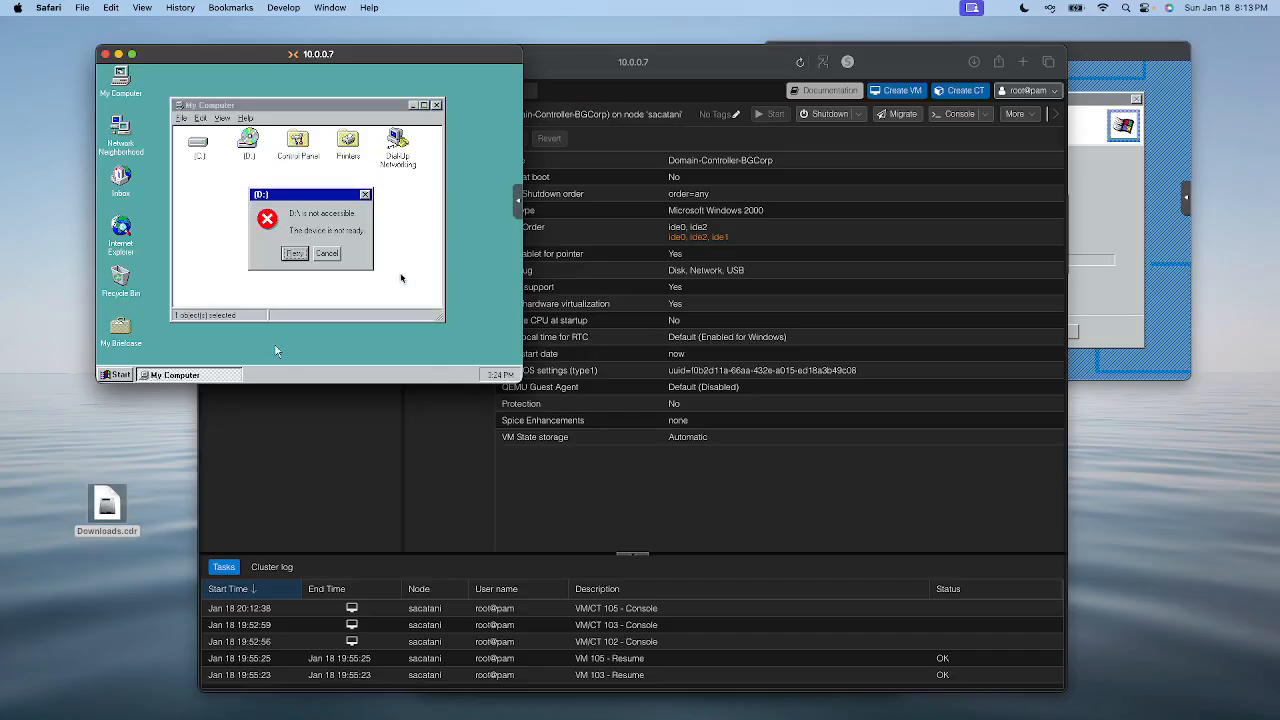
{"action": "left_click", "coordinate": [327, 253]}
Step: Shut down Windows NT with 'Restart the computer' selected and confirm
{"action": "left_click", "coordinate": [345, 253]}
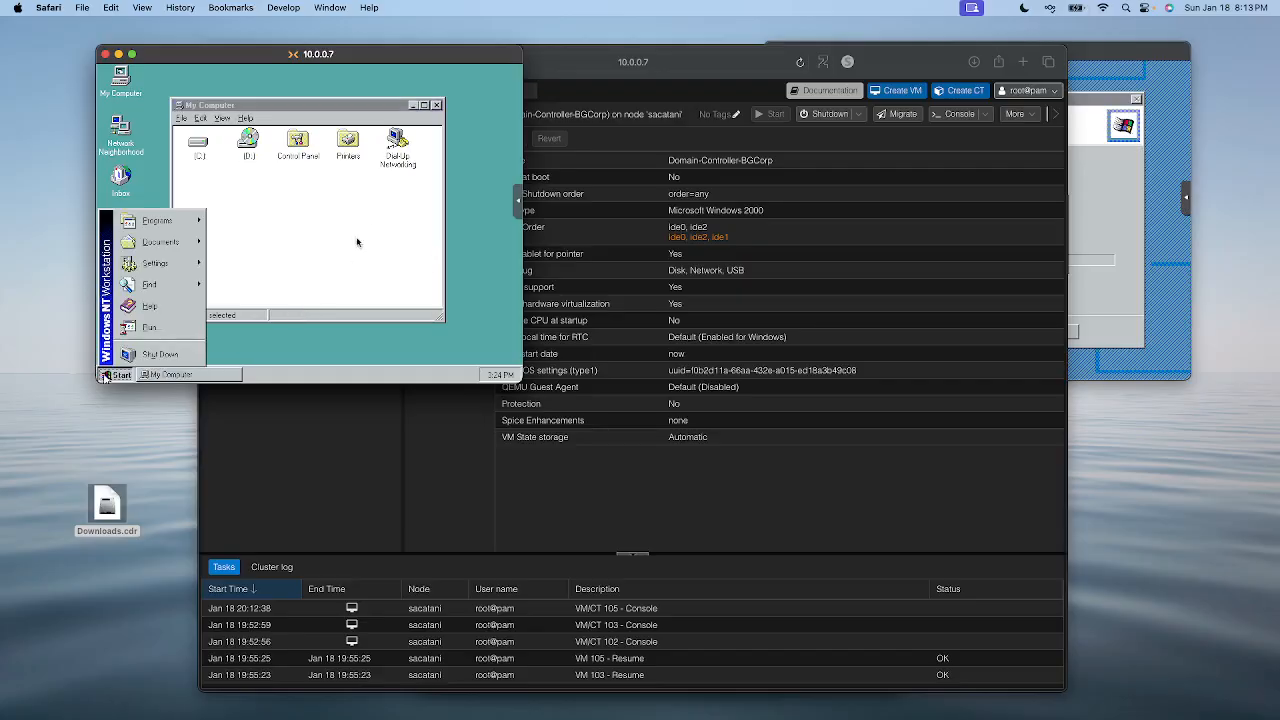
{"action": "left_click", "coordinate": [378, 242]}
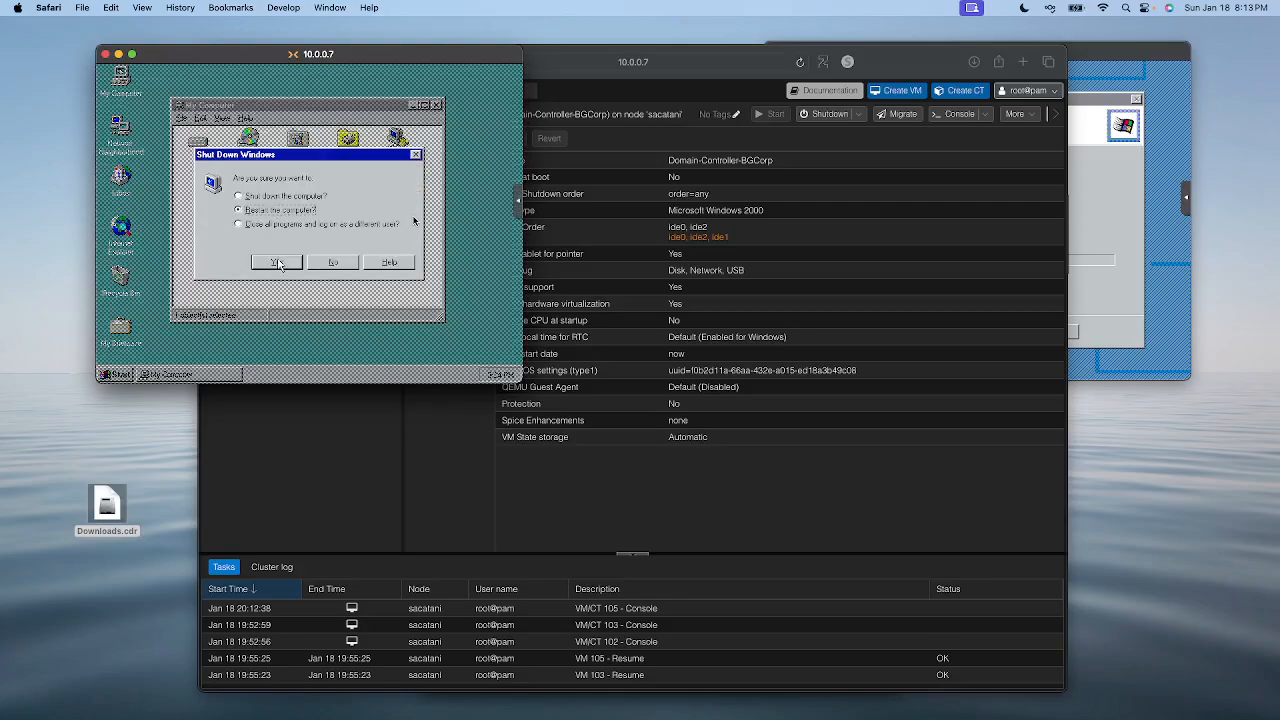
{"action": "left_click", "coordinate": [414, 219]}
{"action": "left_click", "coordinate": [1186, 268]}
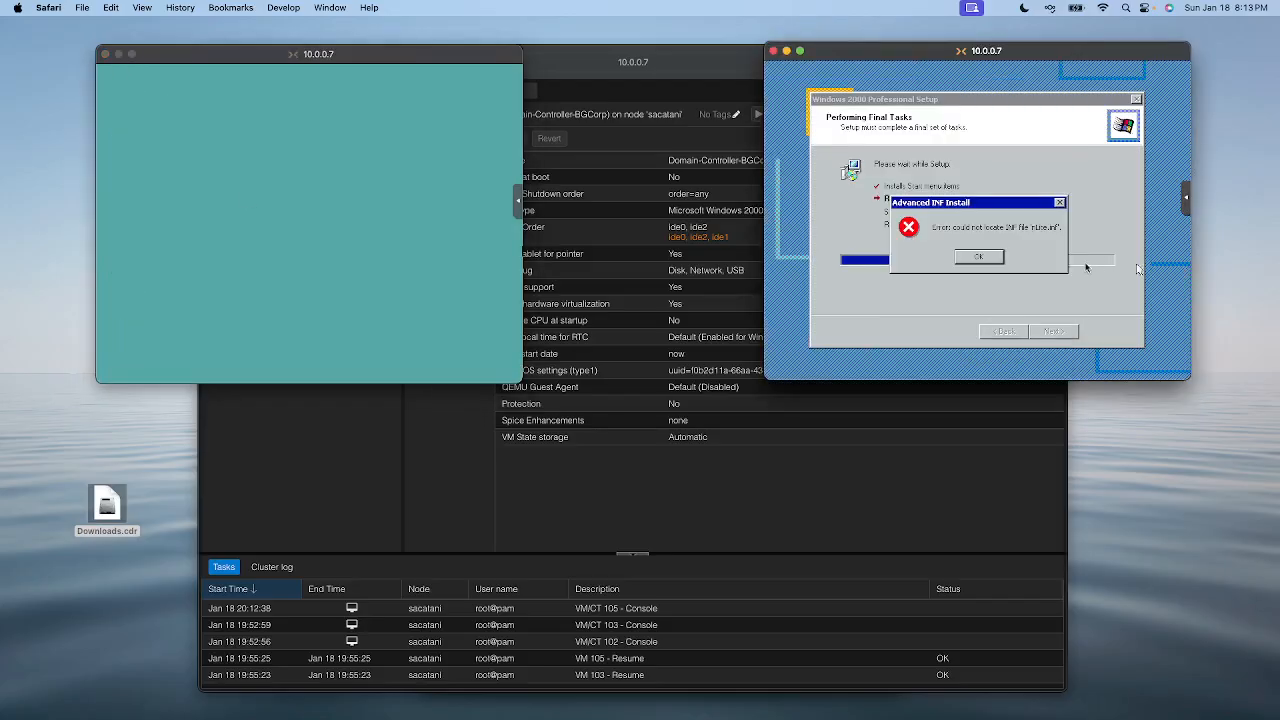
Step: Dismiss the Windows 2000 Advanced INF Install error and move the Proxmox window down out of the way
{"action": "left_click", "coordinate": [988, 263]}
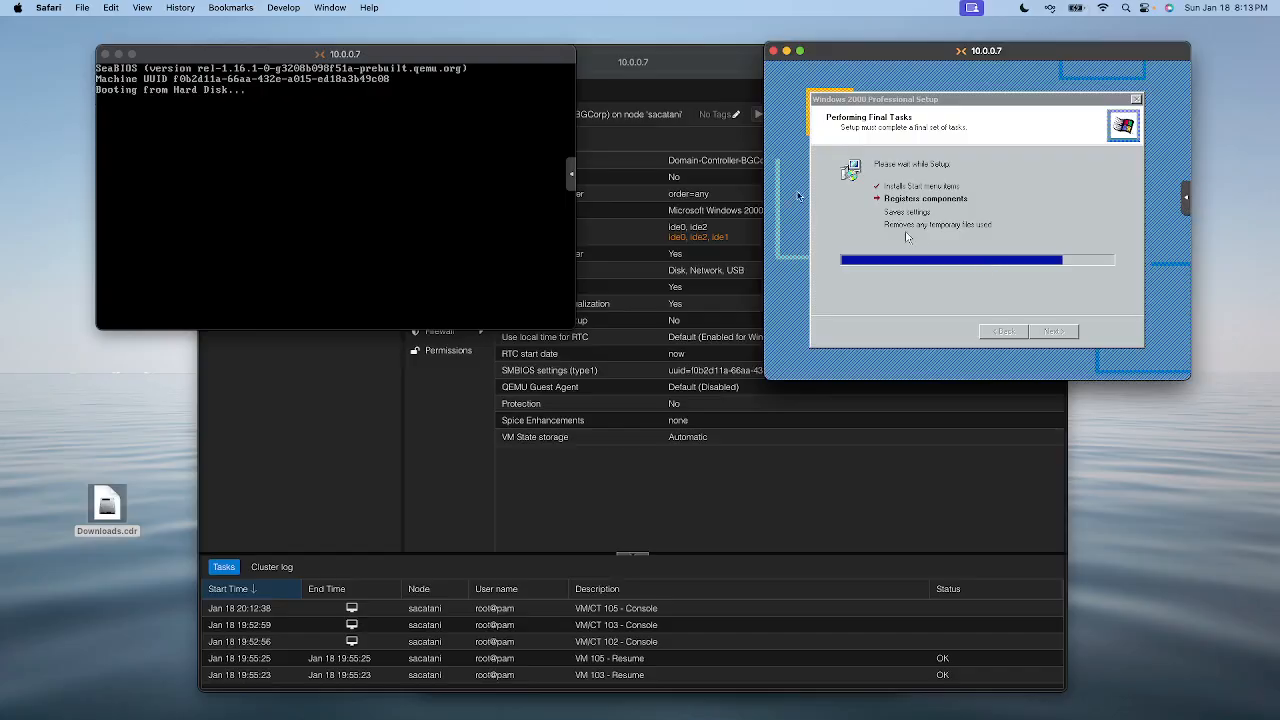
{"action": "left_click_drag", "start_coordinate": [722, 74], "coordinate": [775, 717]}
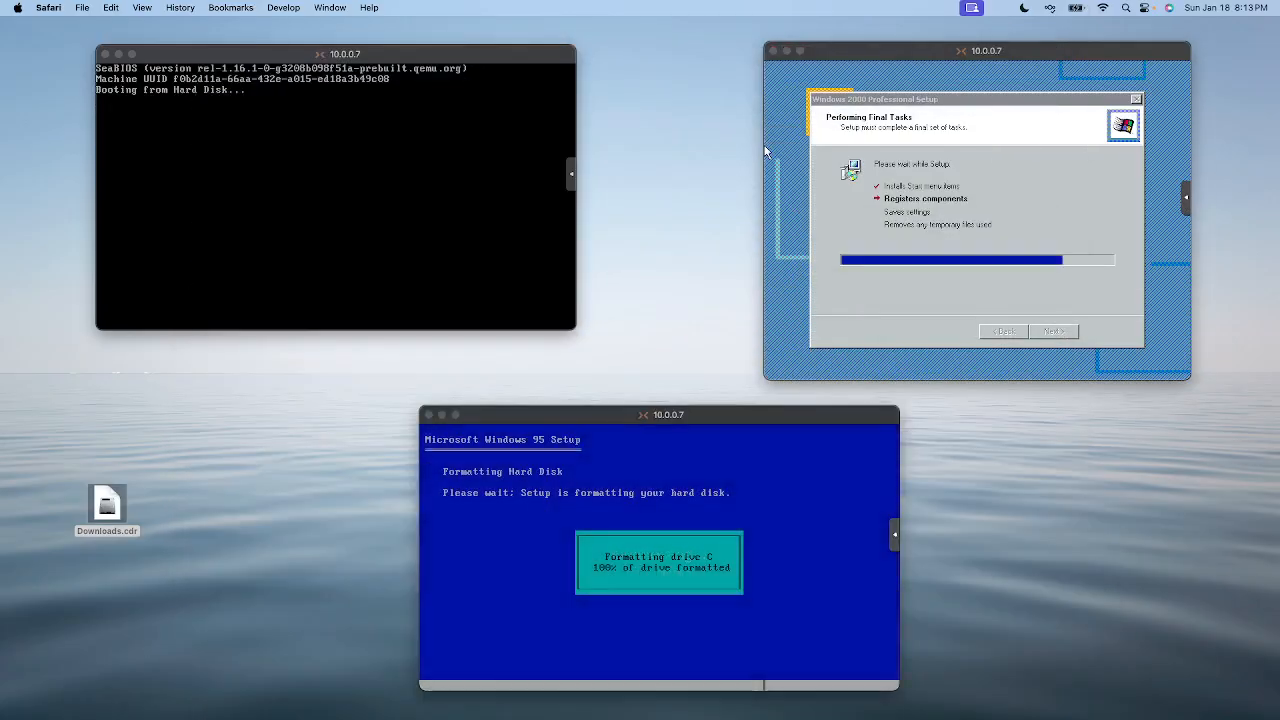
{"action": "left_click", "coordinate": [767, 563]}
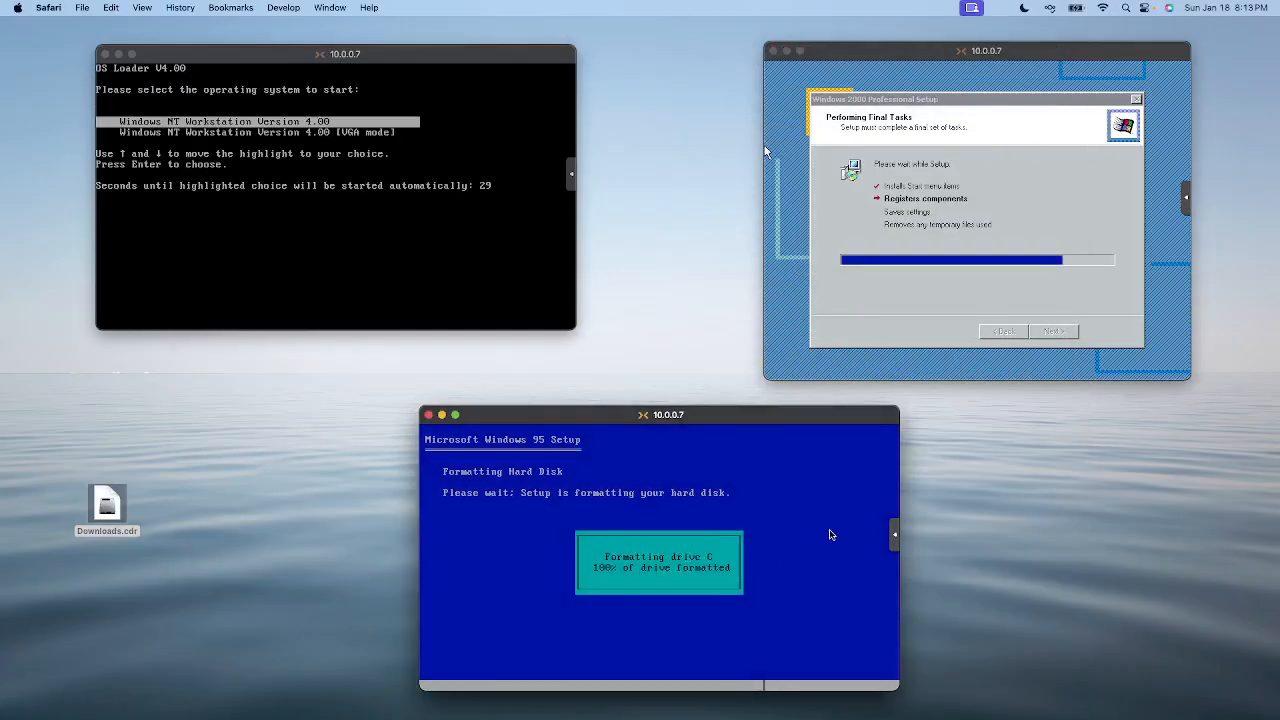
{"action": "left_click", "coordinate": [895, 535]}
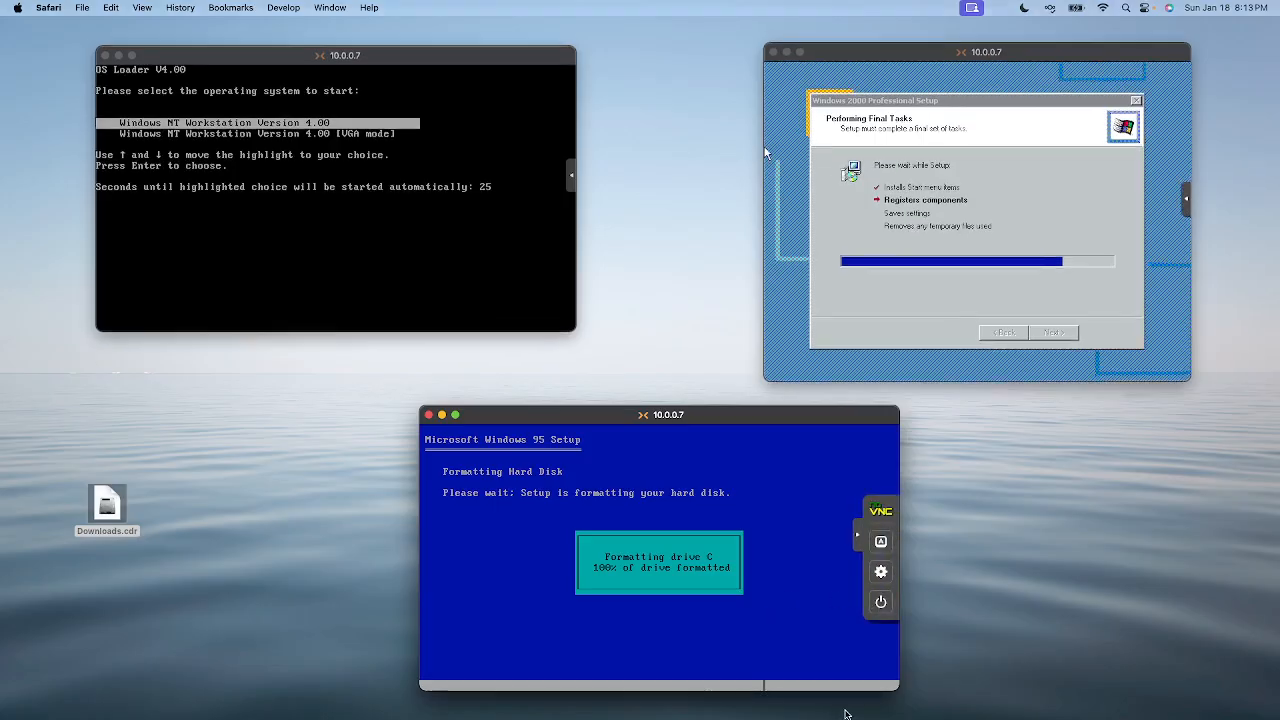
{"action": "key", "text": "ctrl+Up"}
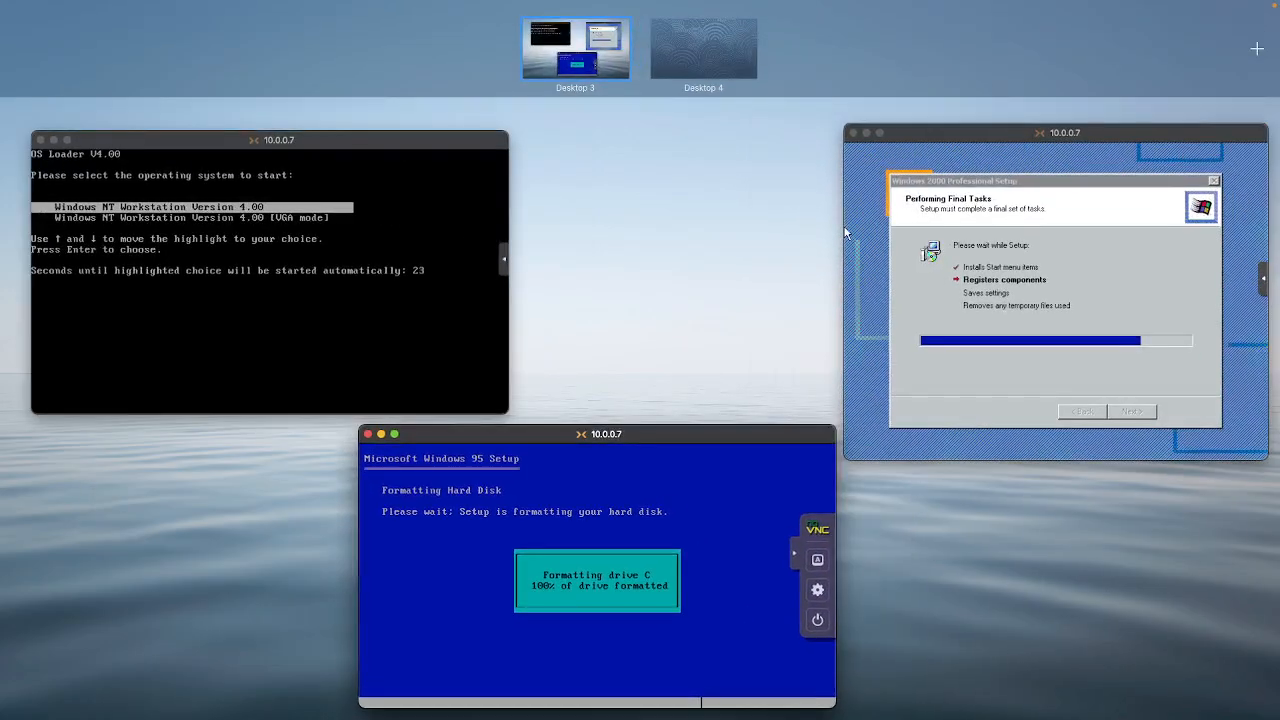
{"action": "left_click", "coordinate": [845, 232]}
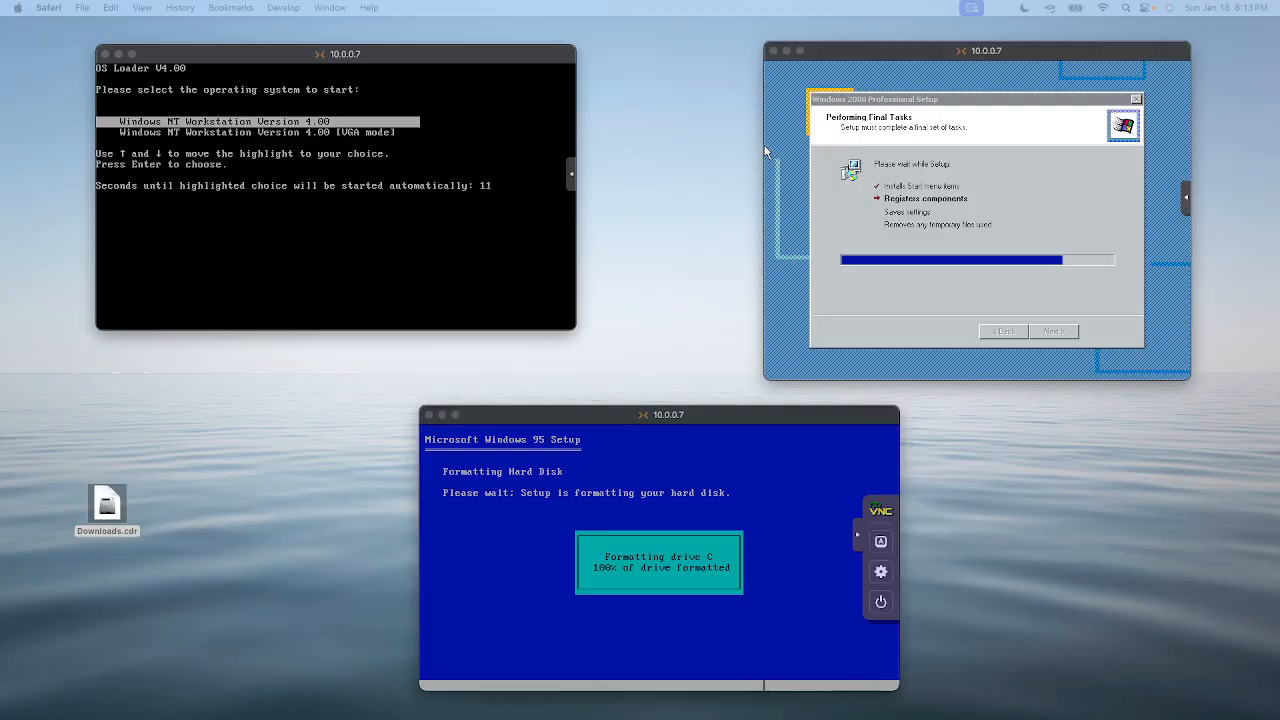
Step: Move the Windows 95 console's noVNC control handle to the left and open its power commands
{"action": "left_click", "coordinate": [718, 629]}
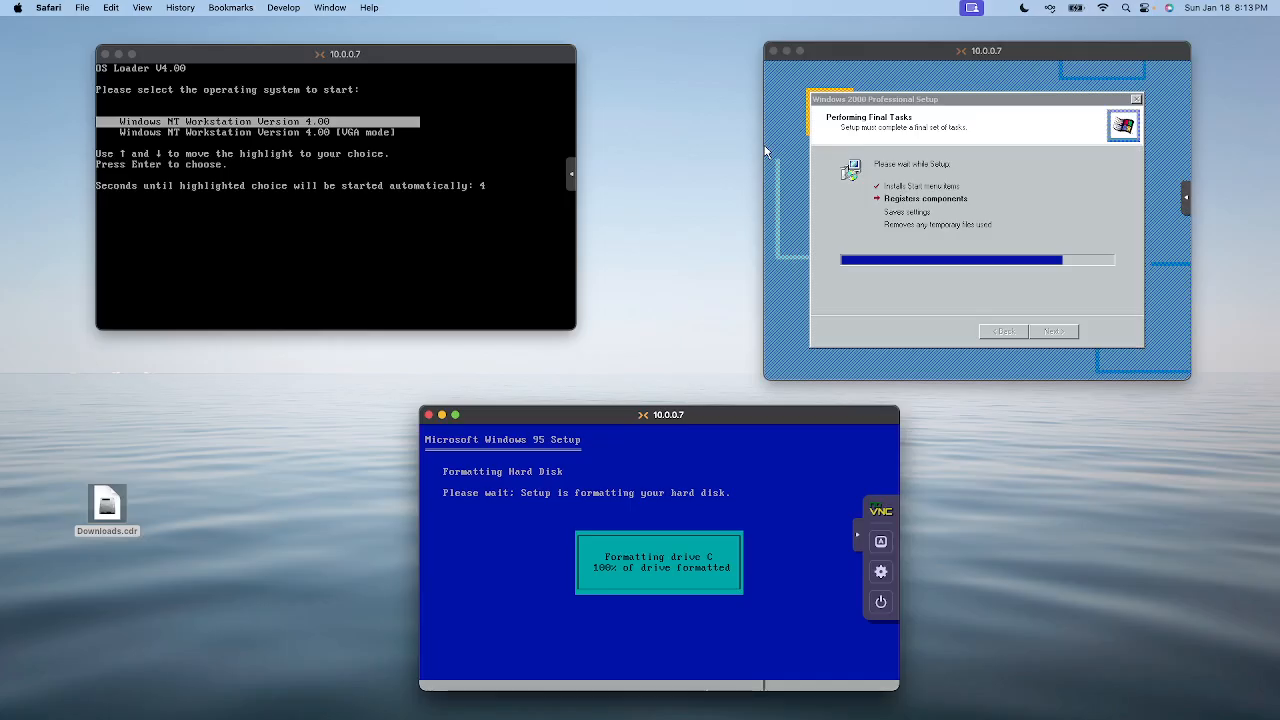
{"action": "left_click_drag", "start_coordinate": [897, 543], "coordinate": [430, 551]}
{"action": "left_click", "coordinate": [427, 548]}
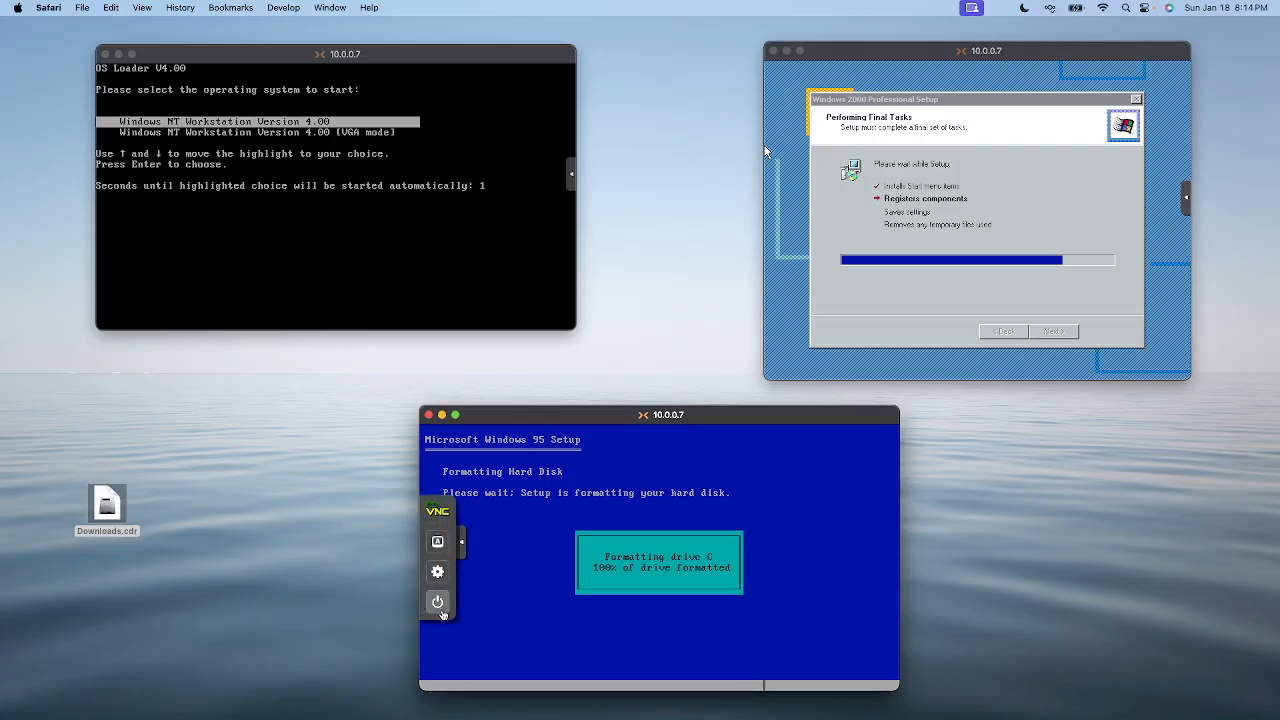
{"action": "left_click", "coordinate": [443, 602]}
Step: Reset the Windows 95 VM and let Setup continue into its routine ScanDisk check
{"action": "left_click", "coordinate": [508, 651]}
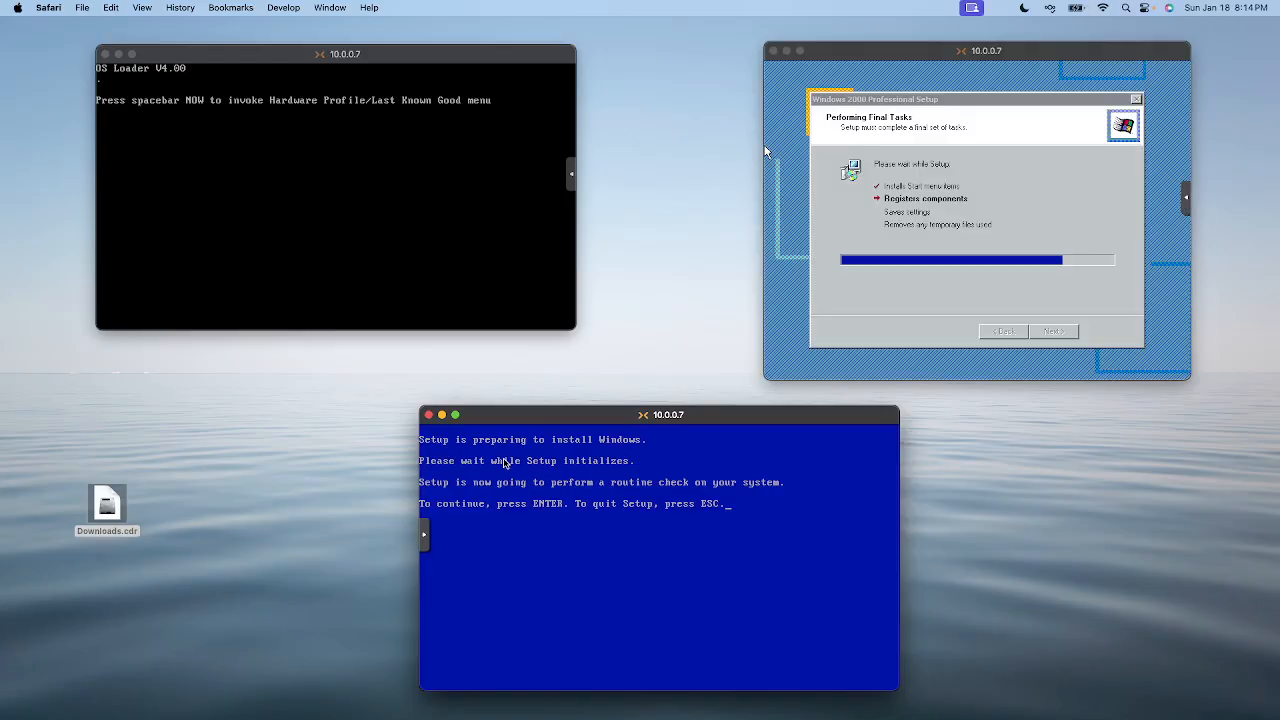
{"action": "key", "text": "Return"}
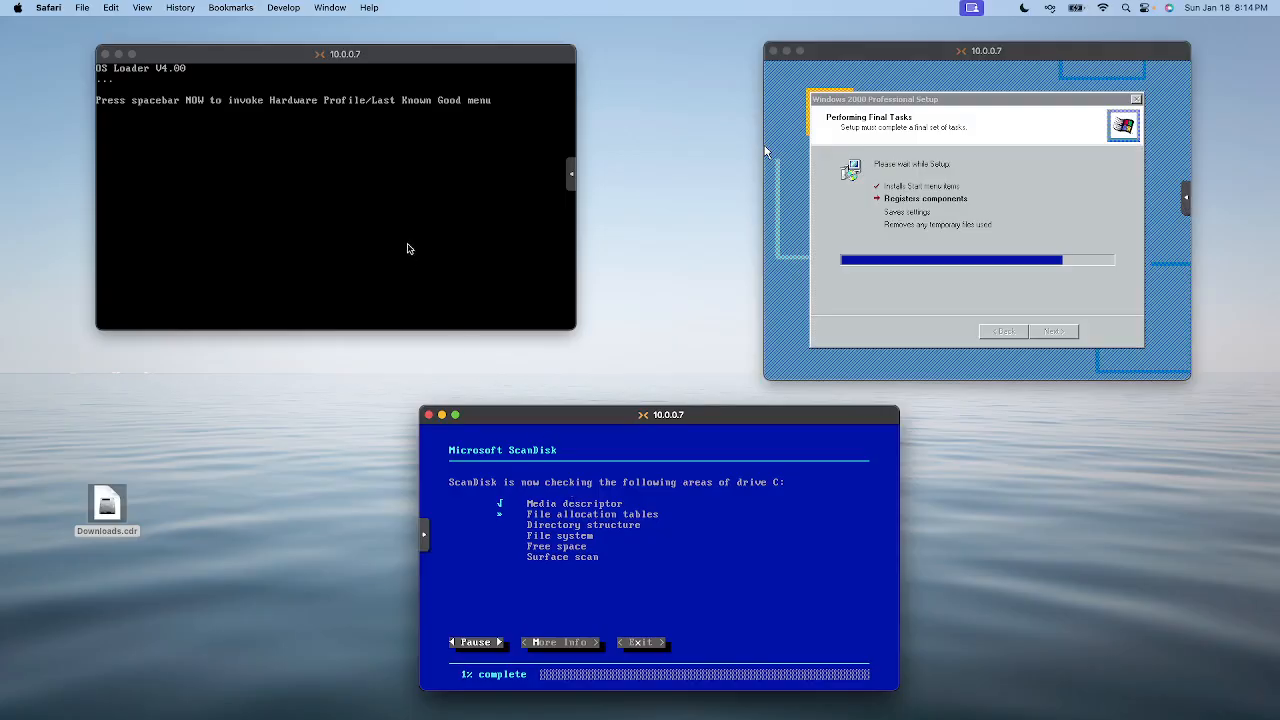
{"action": "left_click", "coordinate": [870, 210]}
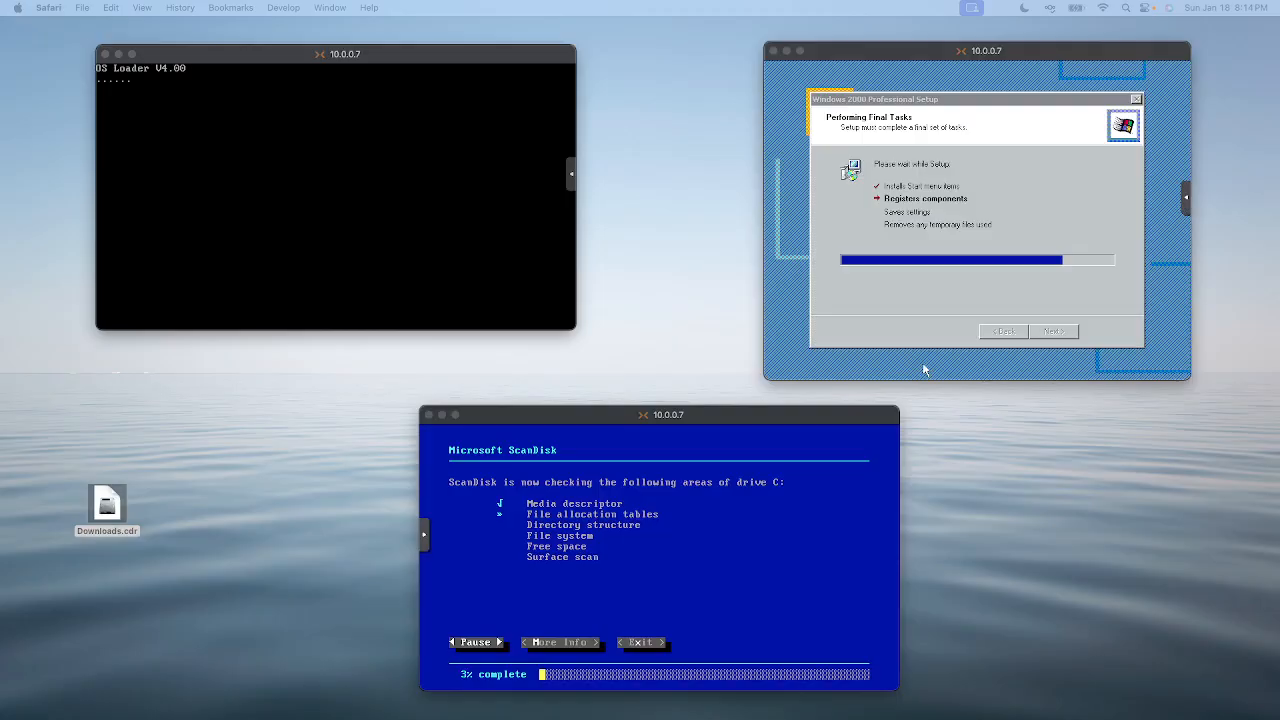
{"action": "left_click", "coordinate": [931, 214]}
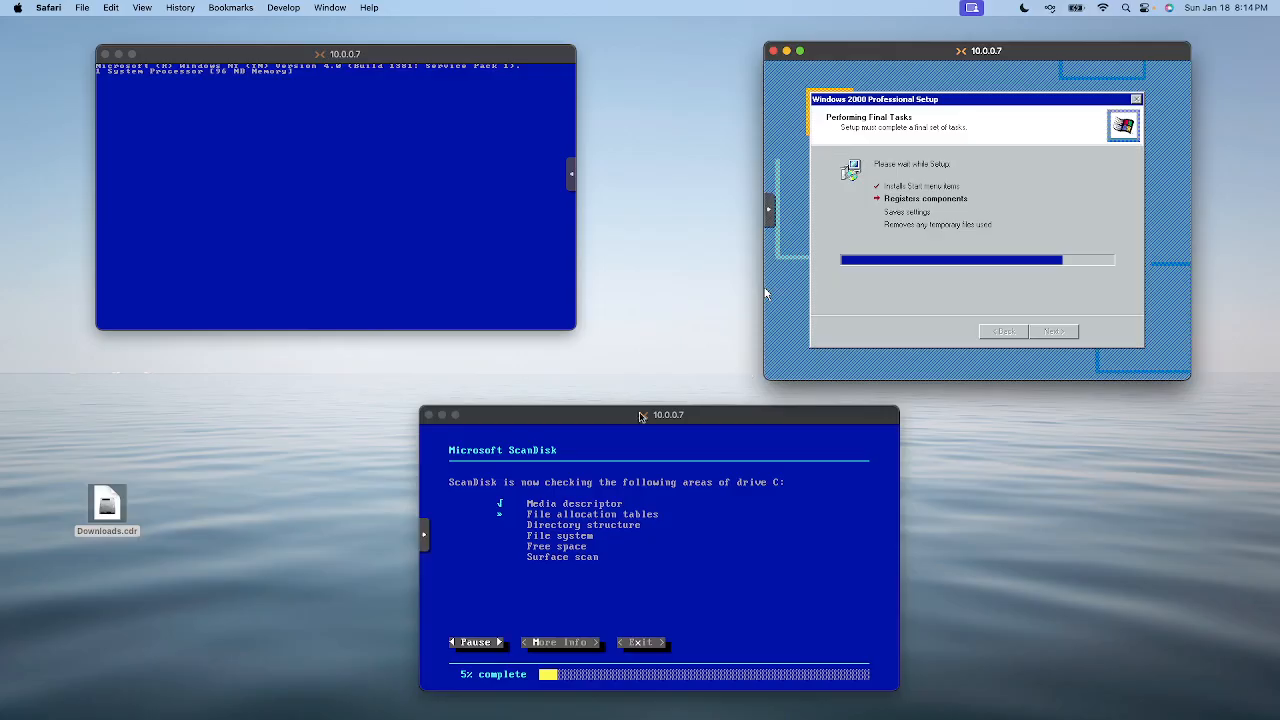
Step: Move the Downloads.cdr image from the desktop to the Trash
{"action": "left_click_drag", "start_coordinate": [99, 512], "coordinate": [241, 438]}
{"action": "right_click", "coordinate": [241, 438]}
{"action": "left_click", "coordinate": [290, 479]}
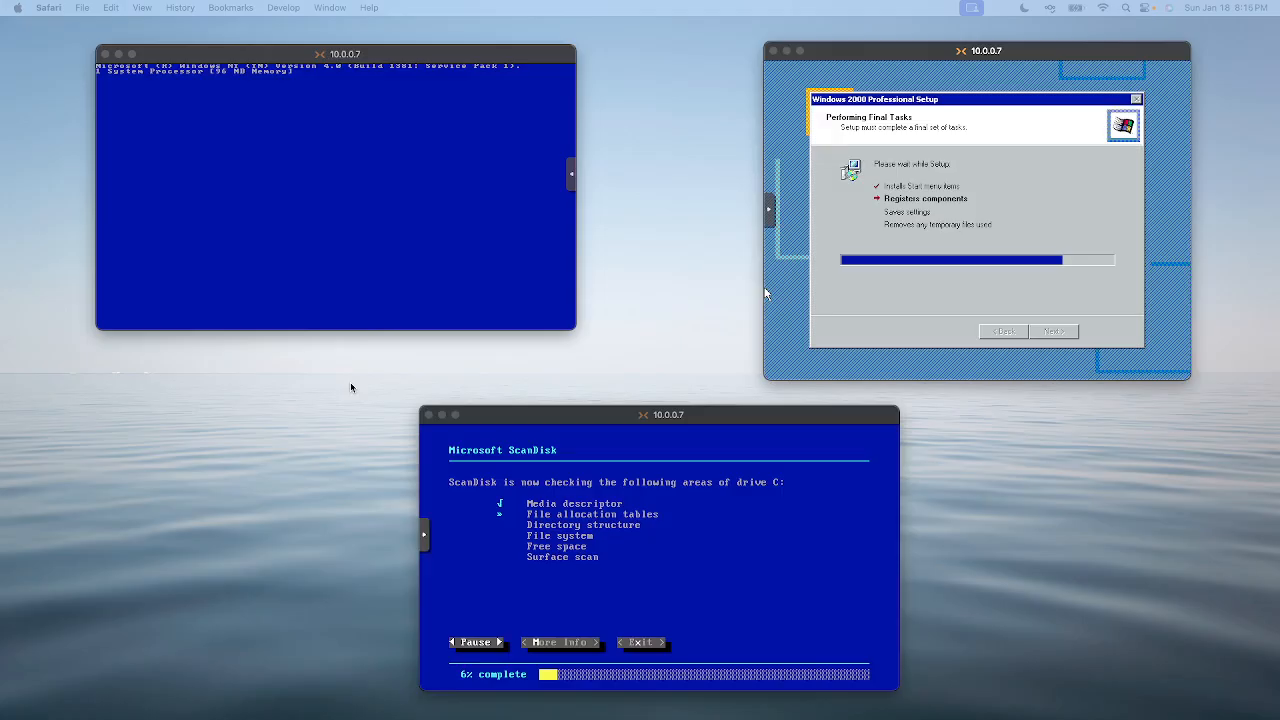
Step: Read through ScanDisk's more-information text, then select the option to exit ScanDisk
{"action": "left_click", "coordinate": [866, 196]}
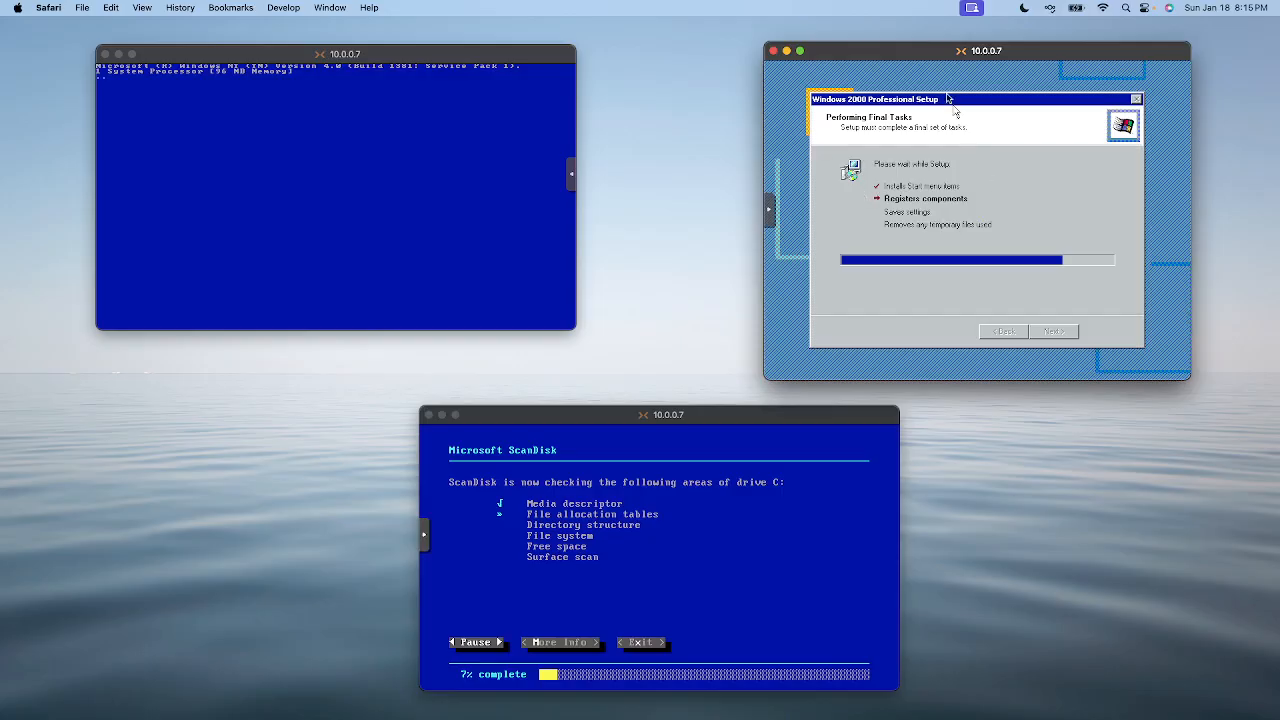
{"action": "left_click", "coordinate": [440, 157]}
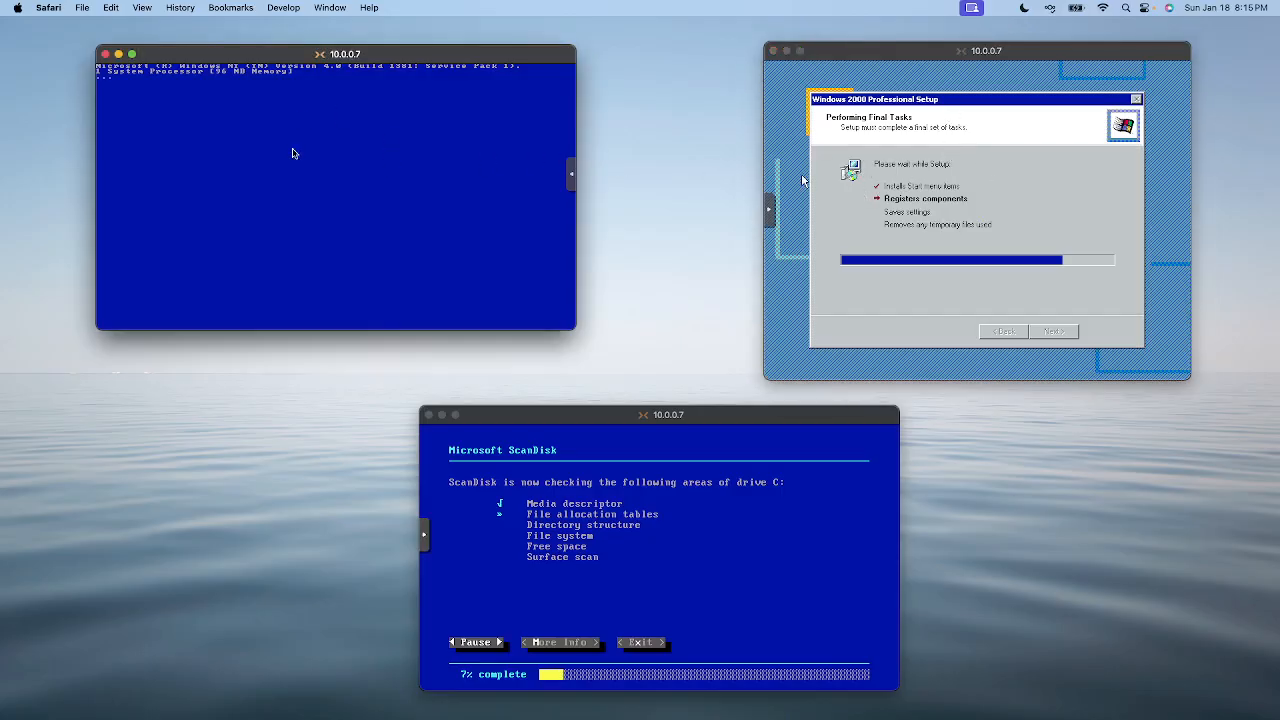
{"action": "left_click", "coordinate": [630, 501]}
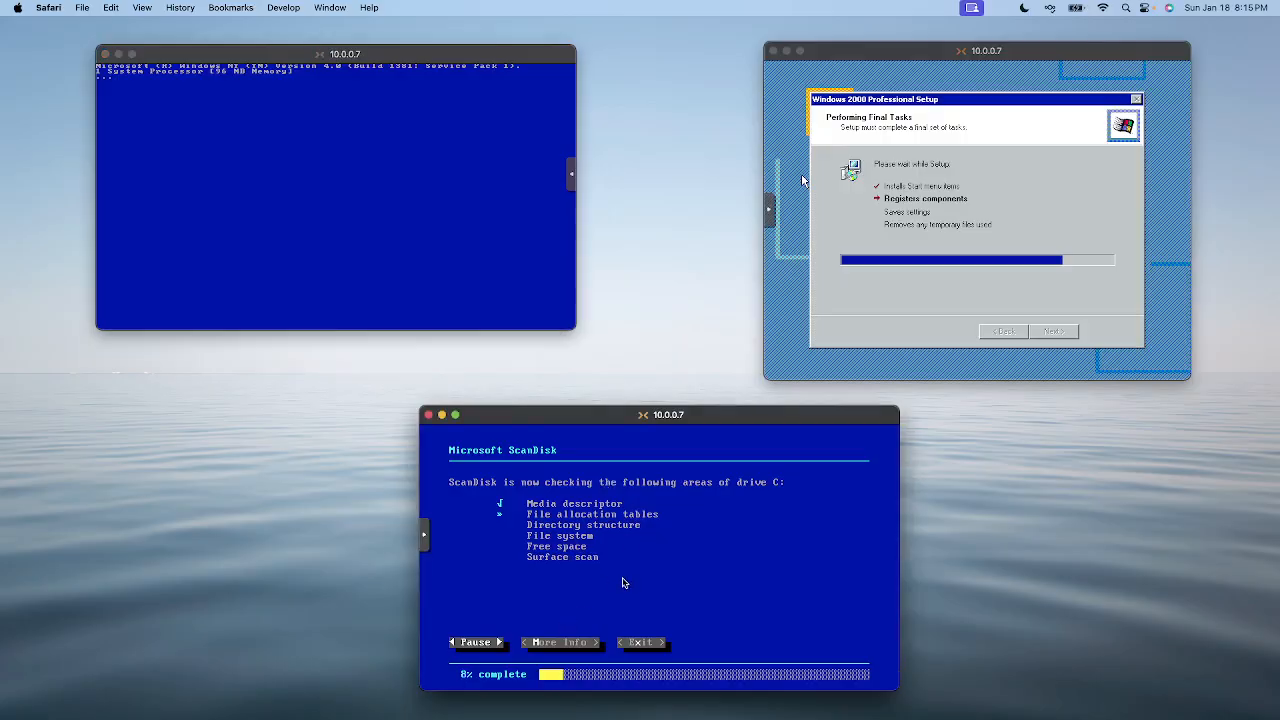
{"action": "key", "text": "m"}
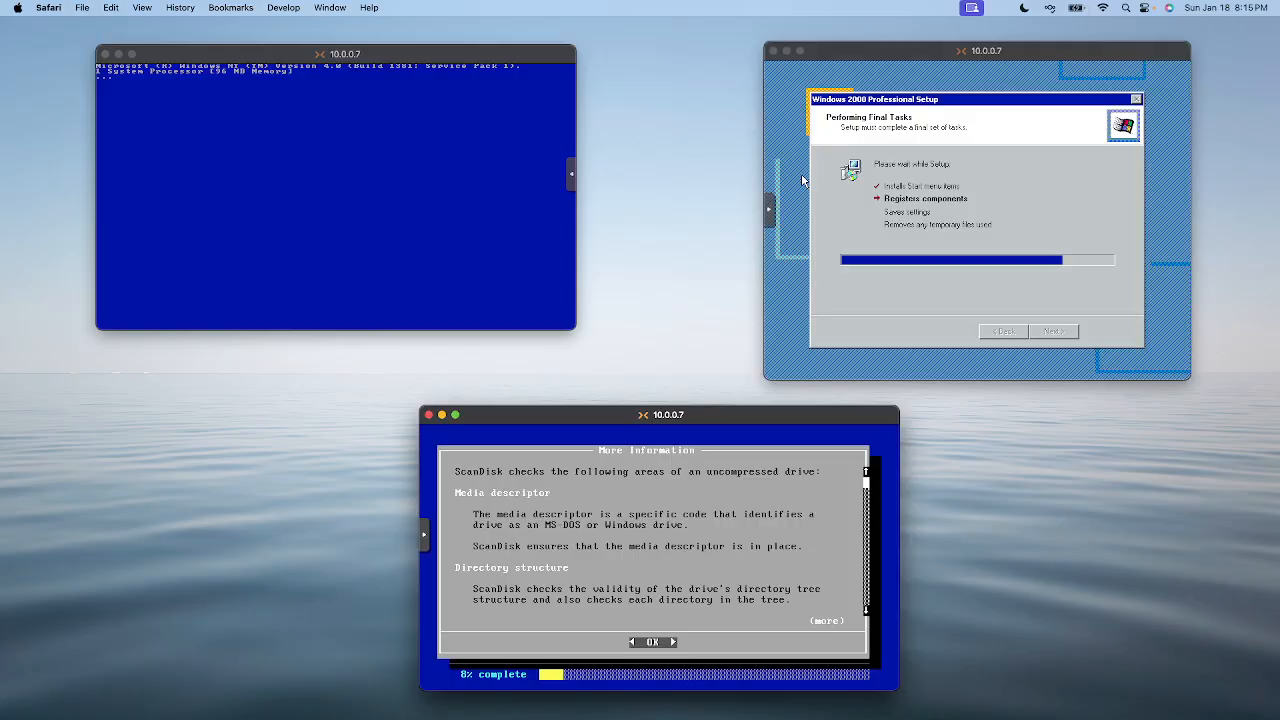
{"action": "key", "text": "Down"}
{"action": "key", "text": "Down"}
{"action": "key", "text": "Down"}
{"action": "key", "text": "Down"}
{"action": "key", "text": "Down"}
{"action": "key", "text": "Down"}
{"action": "key", "text": "Down"}
{"action": "key", "text": "Down"}
{"action": "key", "text": "Down"}
{"action": "key", "text": "Down"}
{"action": "key", "text": "Down"}
{"action": "key", "text": "Down"}
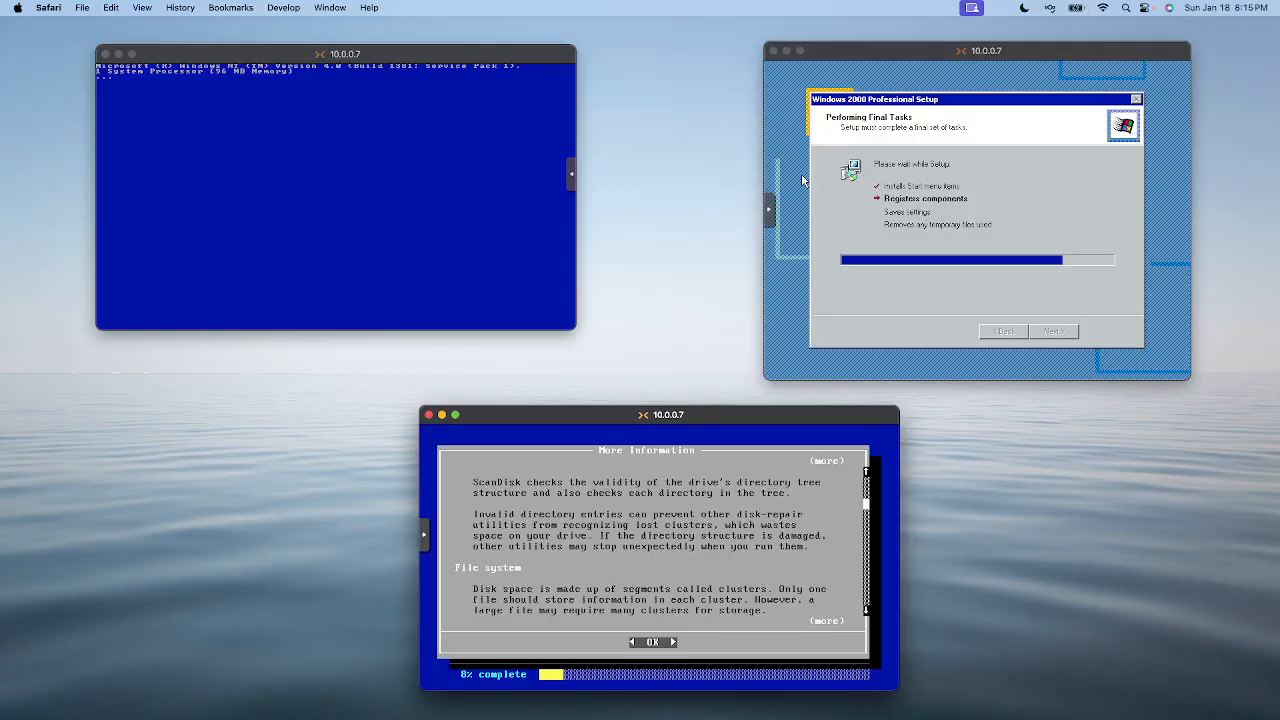
{"action": "key", "text": "Return"}
{"action": "key", "text": "Left"}
{"action": "key", "text": "Left"}
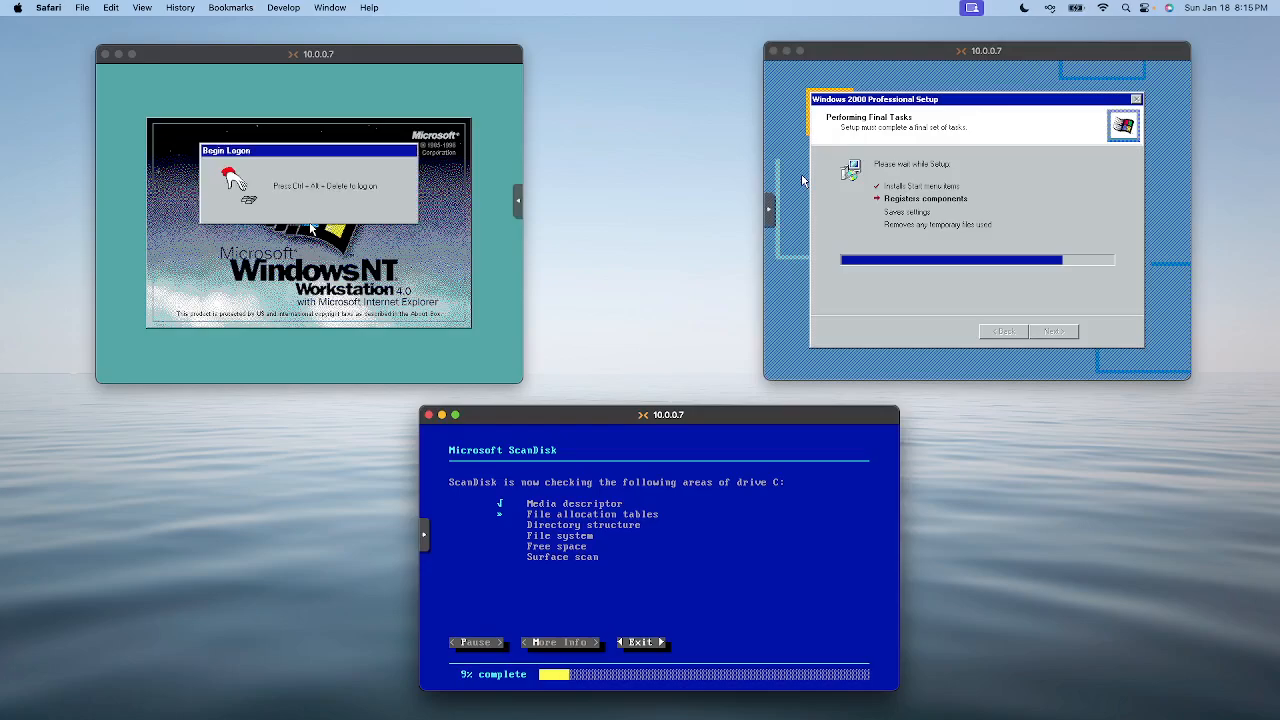
Step: Exit ScanDisk and Windows 95 Setup, restart the VM, and retry the failing boot
{"action": "key", "text": "Return"}
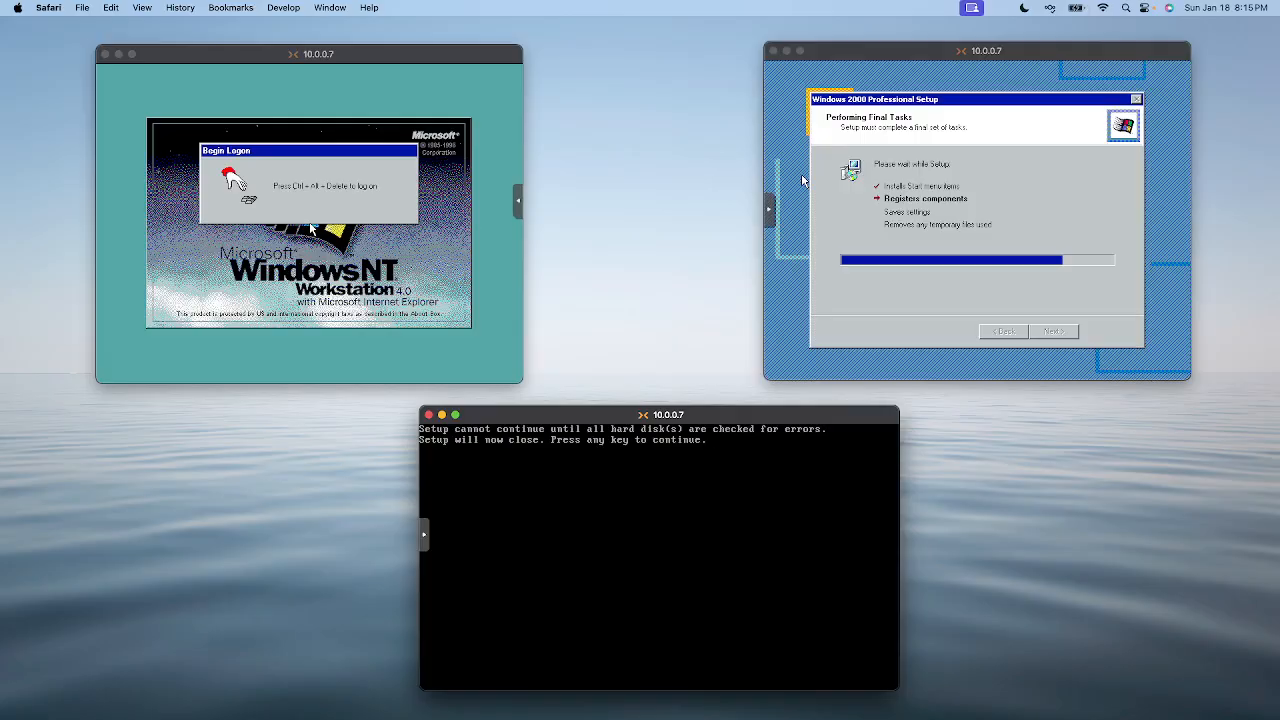
{"action": "key", "text": "Return"}
{"action": "key", "text": "Return"}
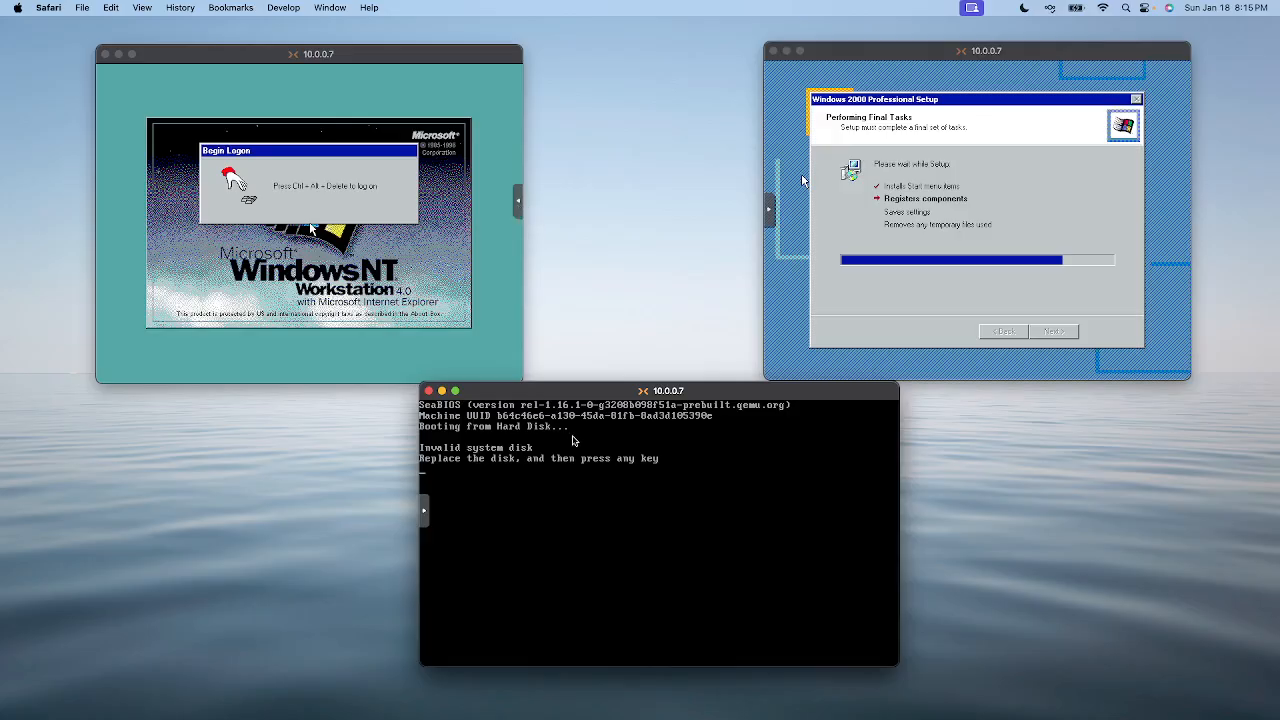
{"action": "key", "text": "Return"}
{"action": "key", "text": "Return"}
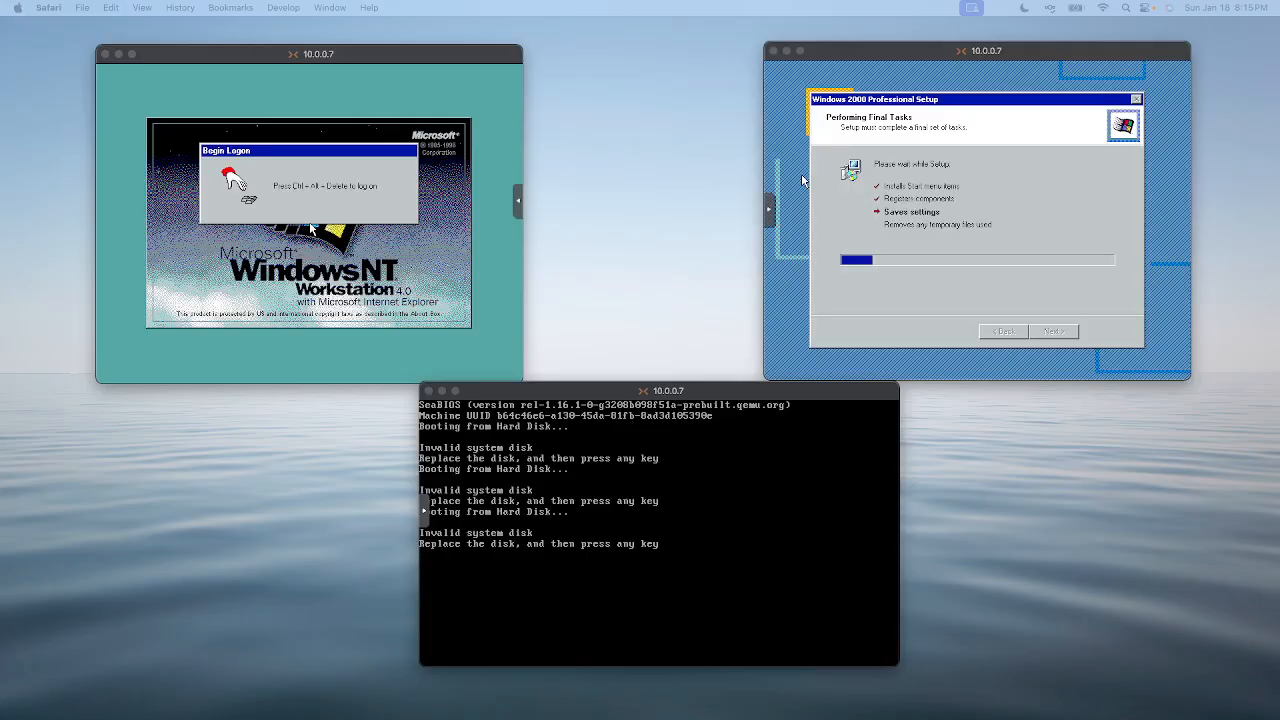
{"action": "left_click", "coordinate": [553, 557]}
{"action": "key", "text": "Return"}
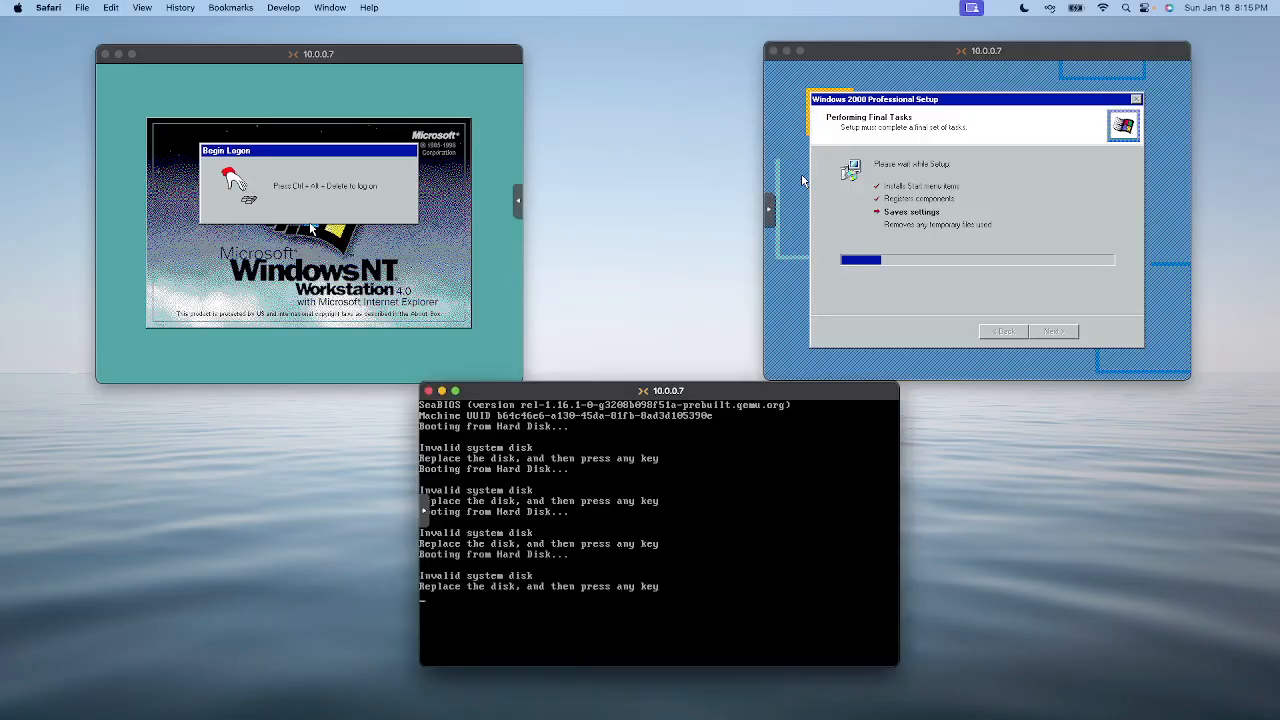
{"action": "key", "text": "Return"}
{"action": "key", "text": "Return"}
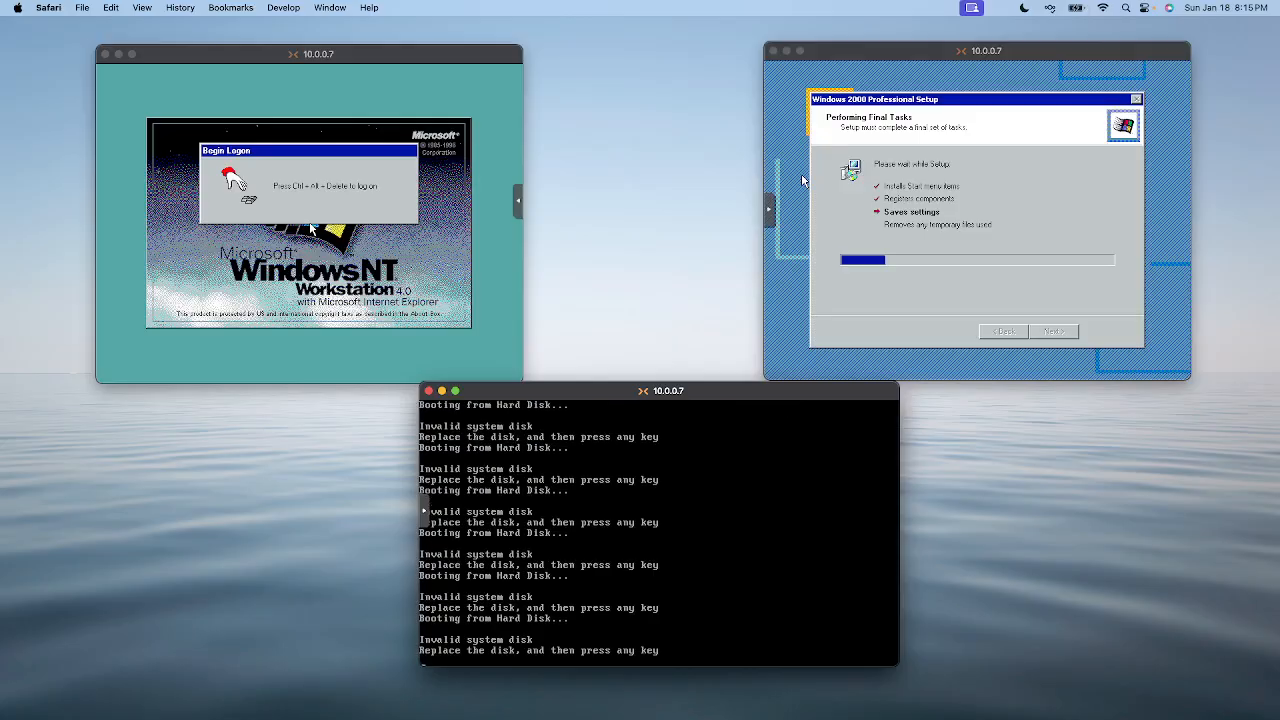
Step: Hard-reset the Windows 95 VM from the noVNC power menu and confirm
{"action": "mouse_move", "coordinate": [422, 516]}
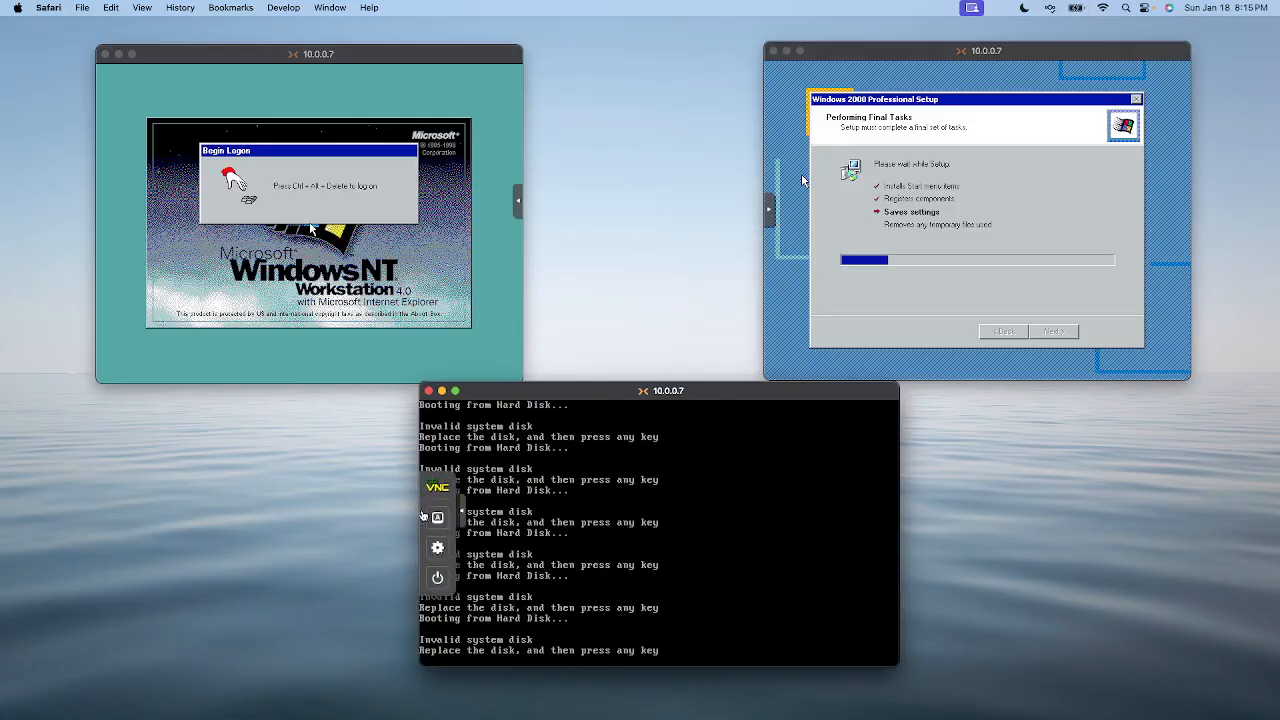
{"action": "left_click", "coordinate": [437, 577]}
{"action": "left_click", "coordinate": [530, 548]}
{"action": "left_click", "coordinate": [784, 542]}
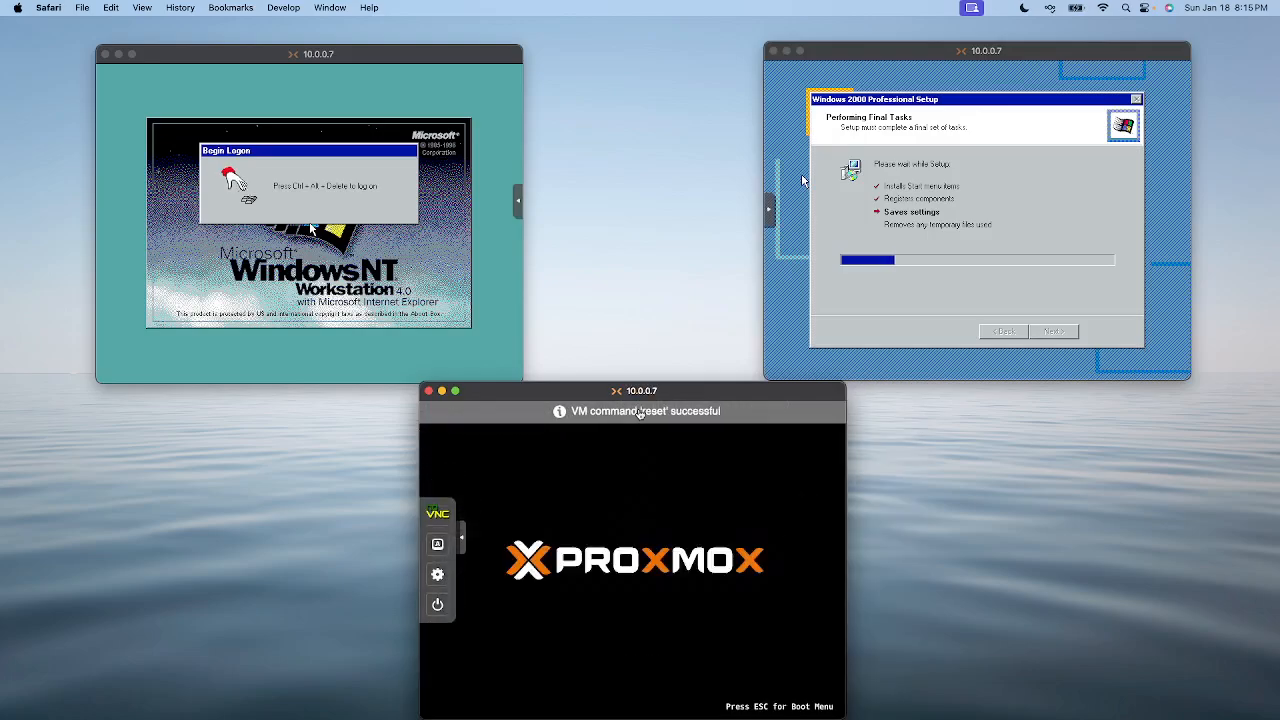
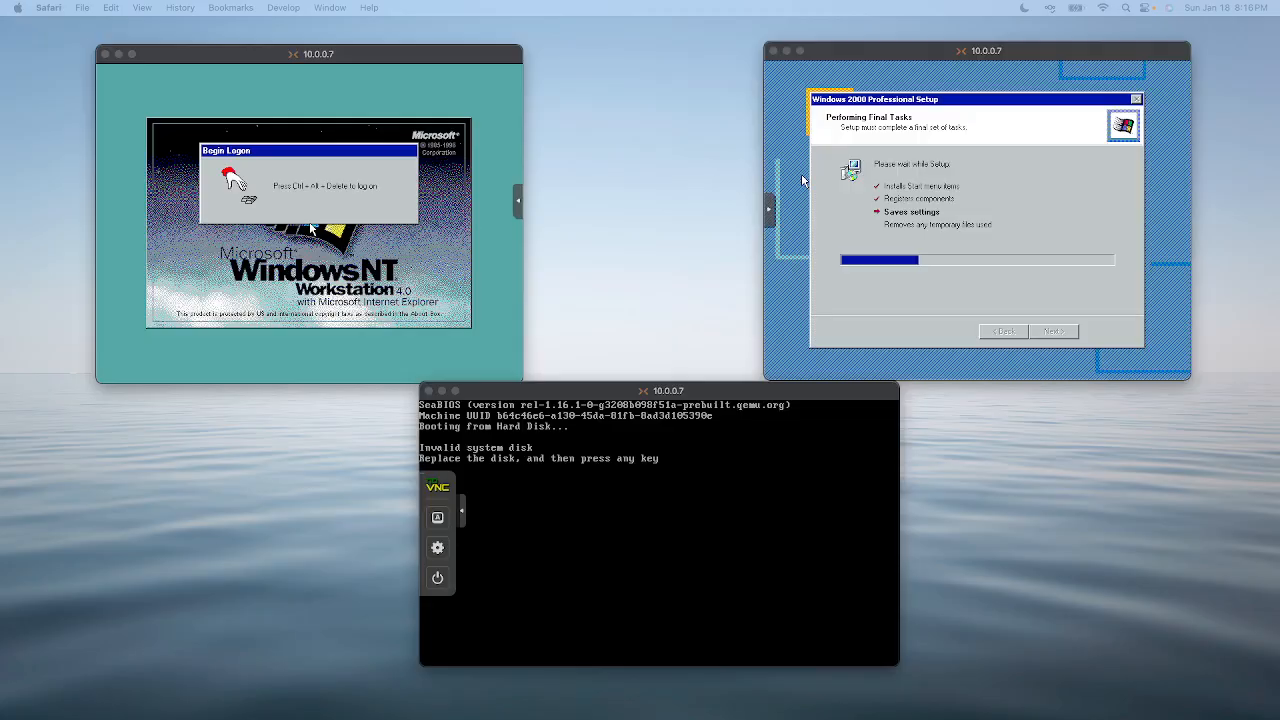
Step: Send Ctrl-Alt-Del to the Windows NT VM from the noVNC sidebar to bring up the logon dialog
{"action": "left_click", "coordinate": [671, 518]}
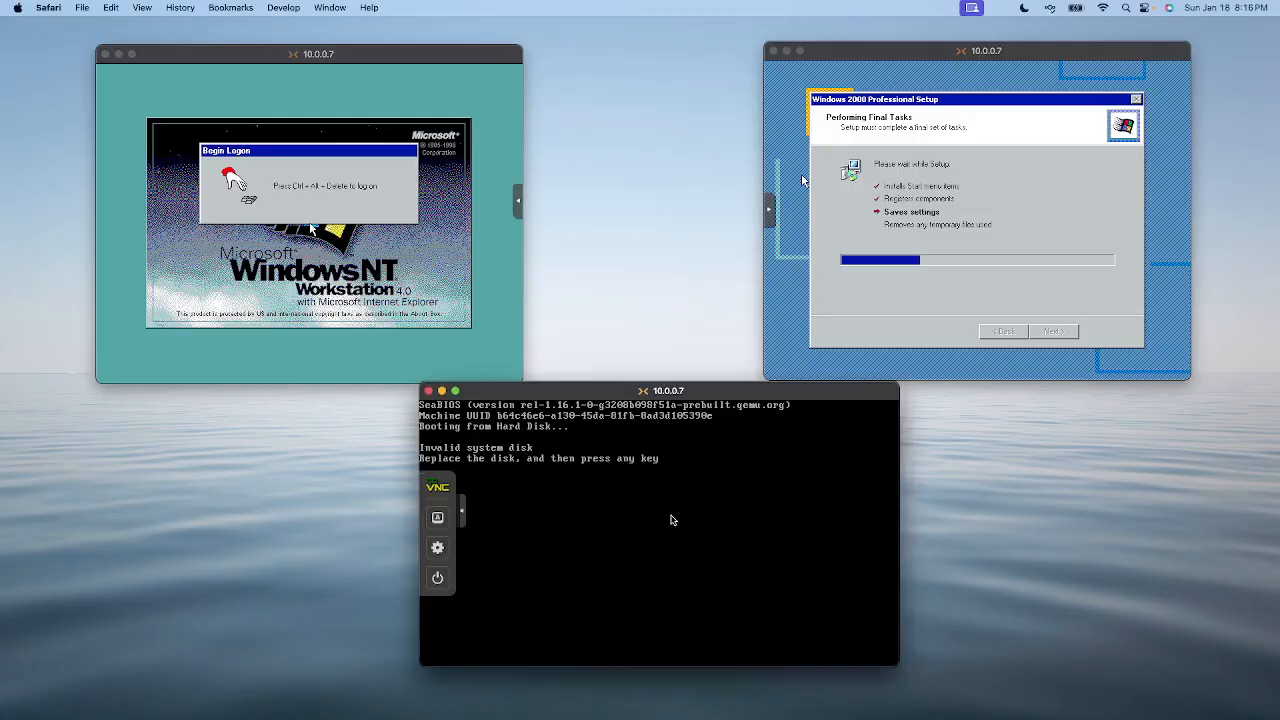
{"action": "left_click", "coordinate": [521, 222]}
{"action": "left_click", "coordinate": [465, 520]}
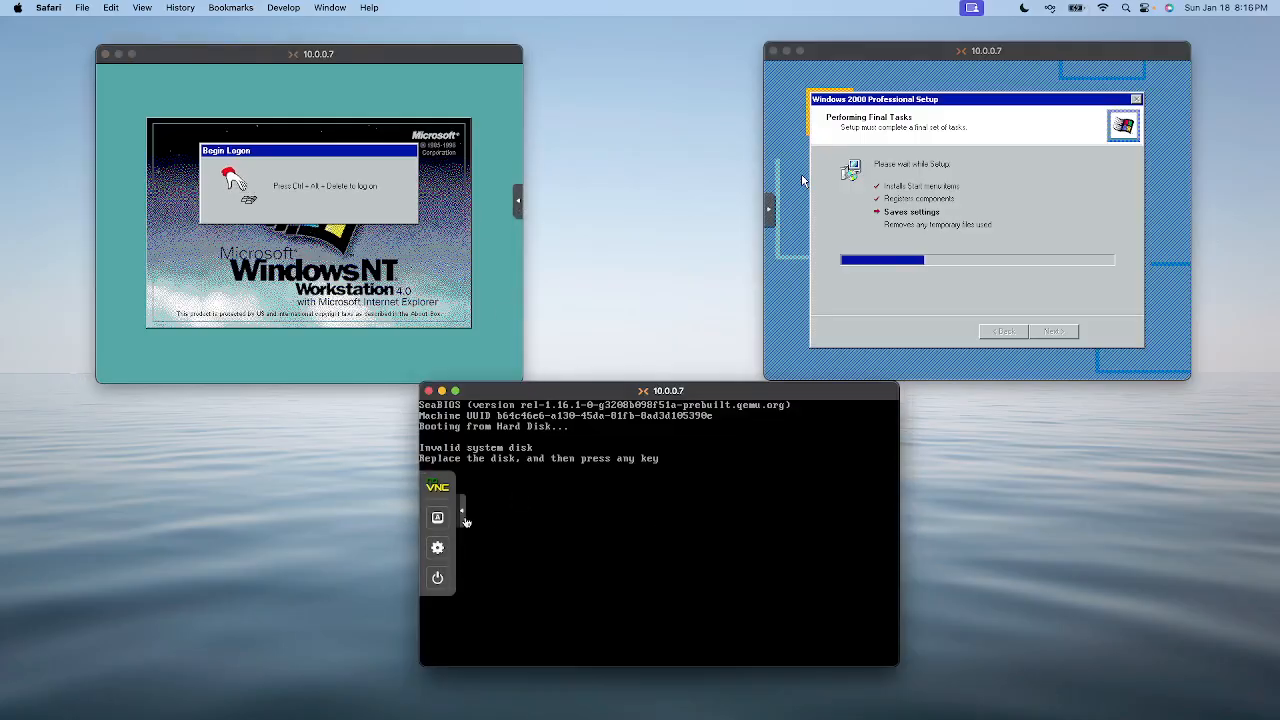
{"action": "left_click", "coordinate": [465, 520]}
{"action": "left_click", "coordinate": [518, 207]}
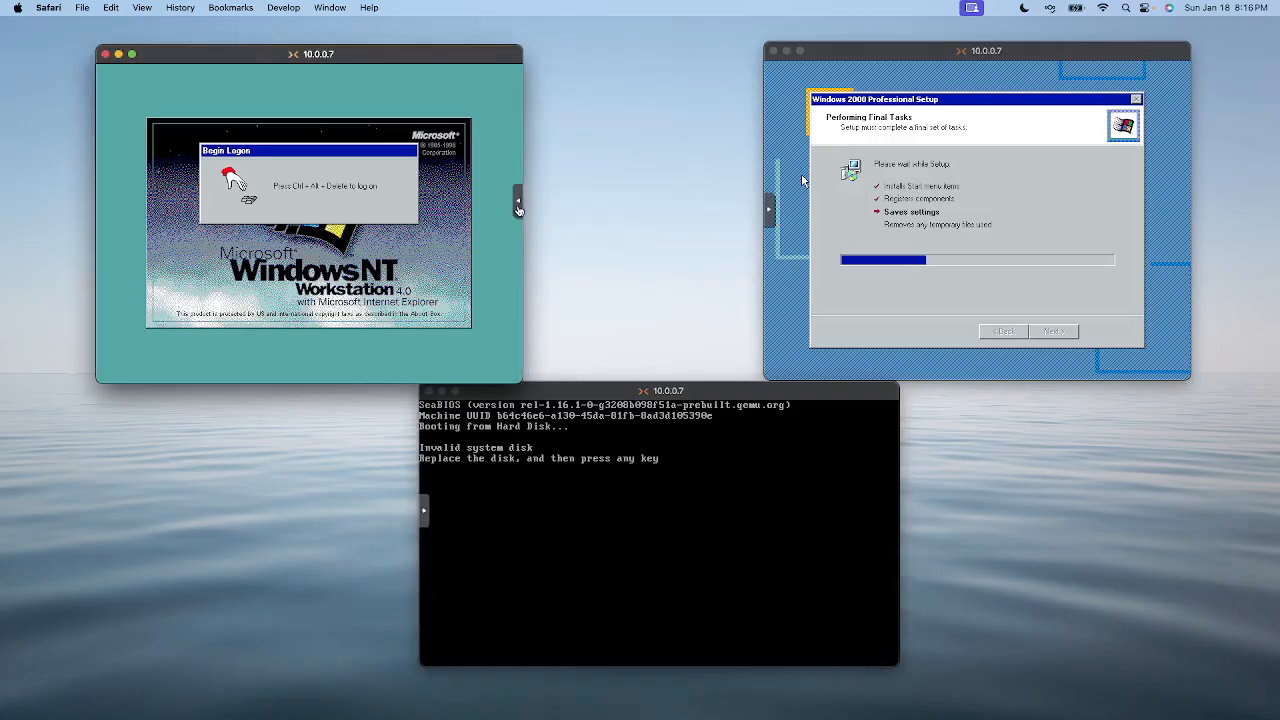
{"action": "left_click_drag", "start_coordinate": [518, 206], "coordinate": [107, 218]}
{"action": "left_click", "coordinate": [105, 219]}
{"action": "left_click", "coordinate": [114, 208]}
{"action": "left_click", "coordinate": [164, 298]}
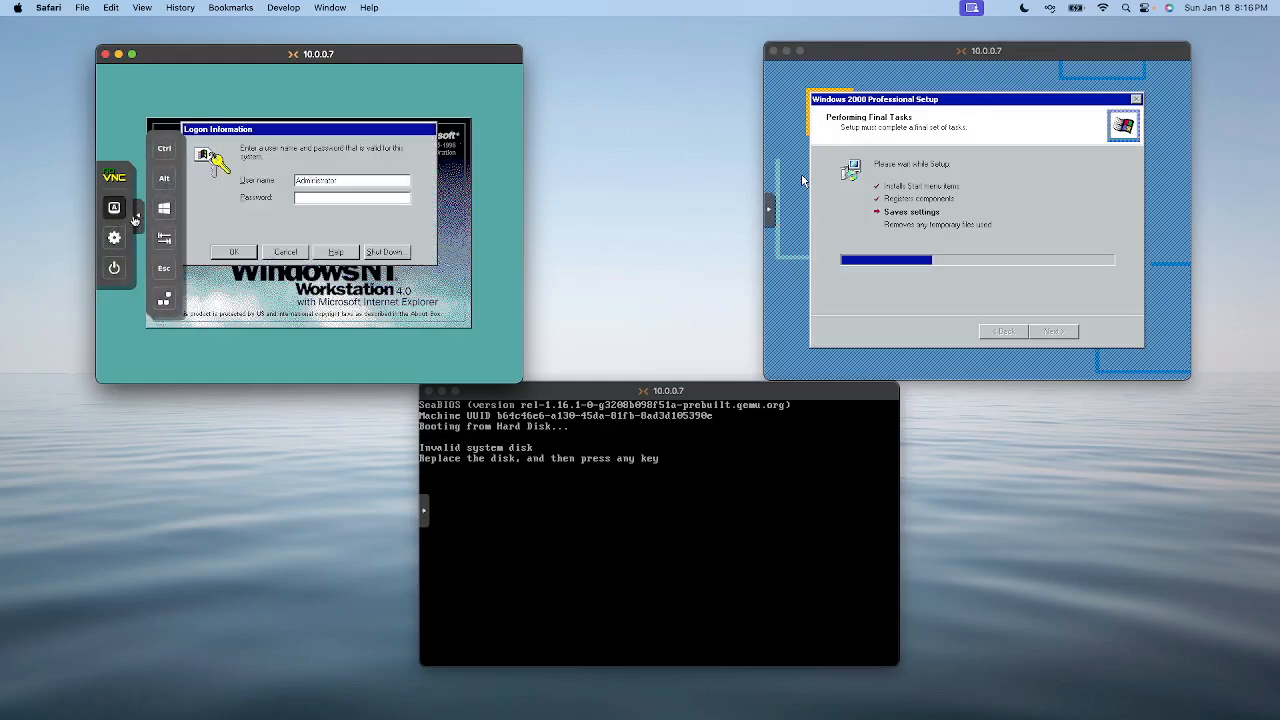
{"action": "left_click", "coordinate": [137, 216]}
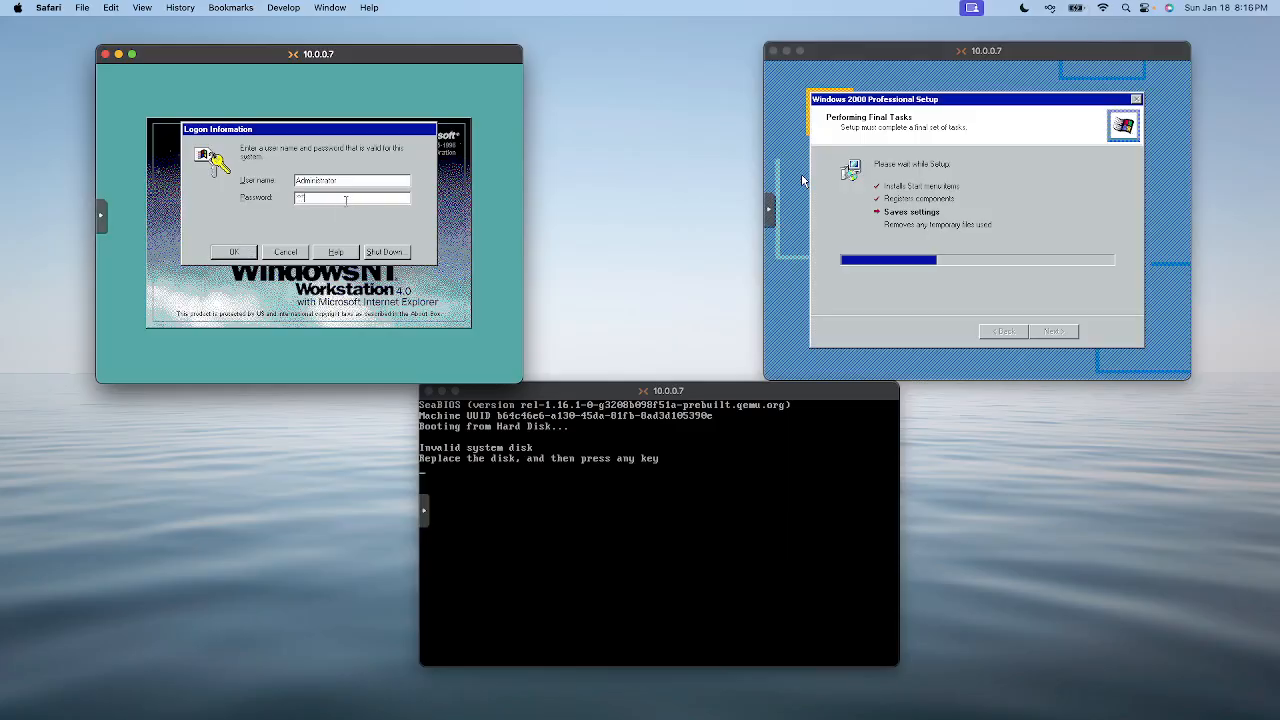
Step: Log on as Administrator, re-entering the password after the first attempt fails
{"action": "key", "text": "Return"}
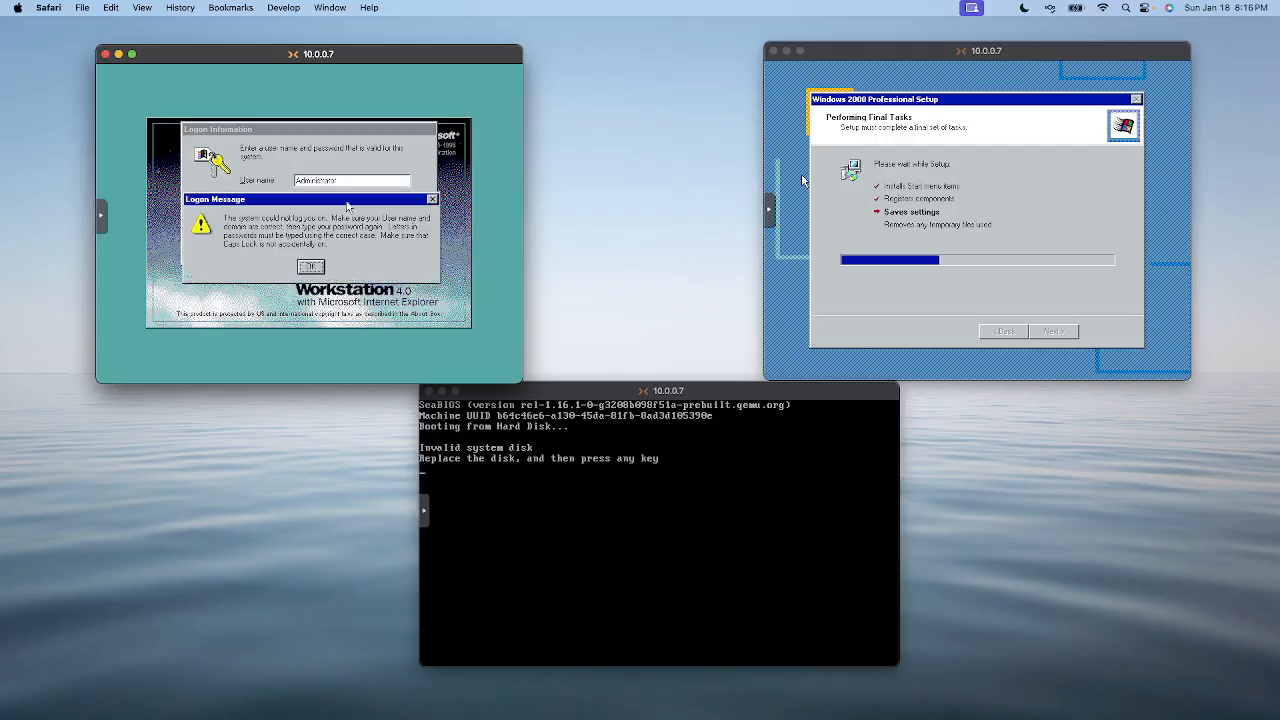
{"action": "key", "text": "Return"}
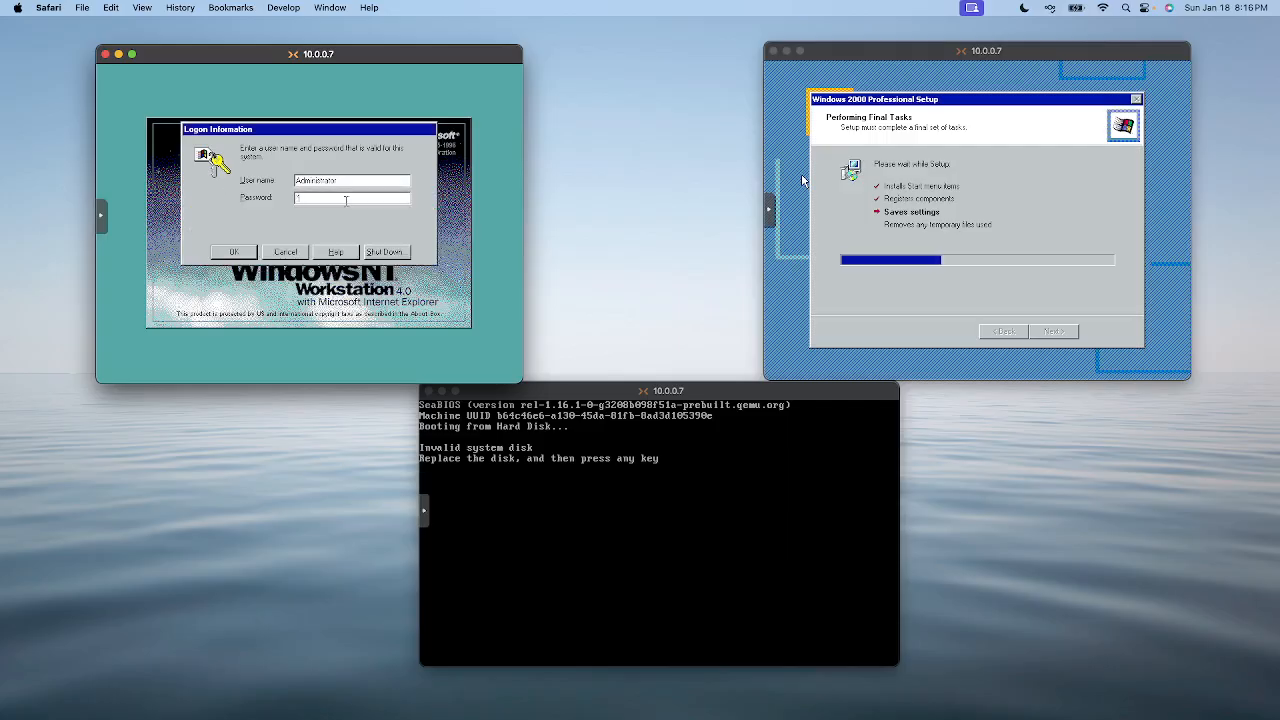
{"action": "type", "text": "*******"}
{"action": "key", "text": "Return"}
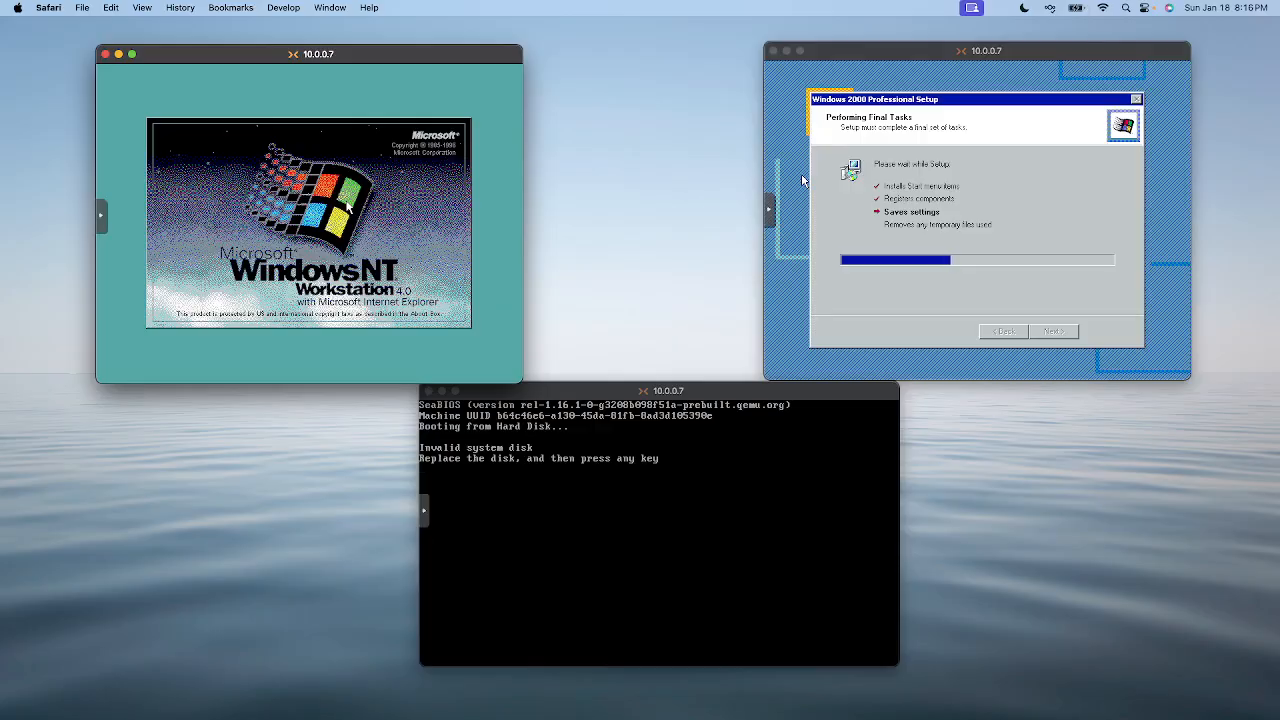
{"action": "left_click", "coordinate": [842, 261]}
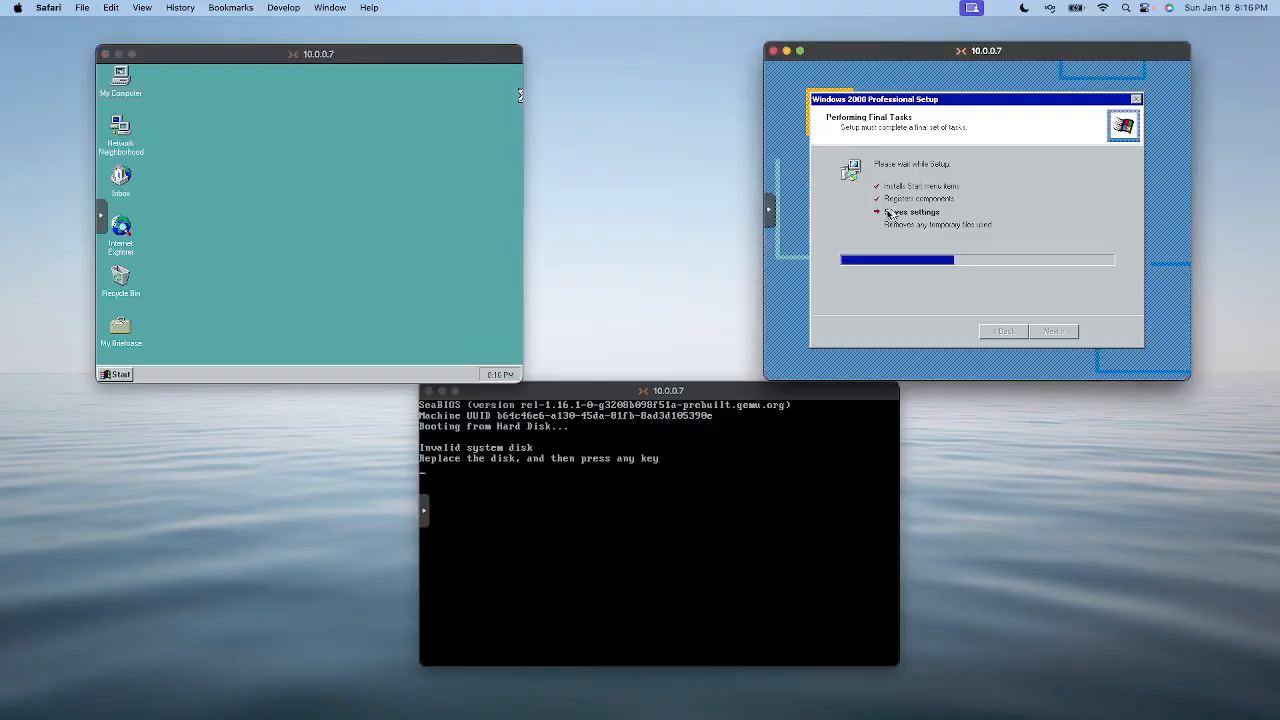
Step: Make VM 105 retry booting from its console
{"action": "left_click", "coordinate": [360, 267]}
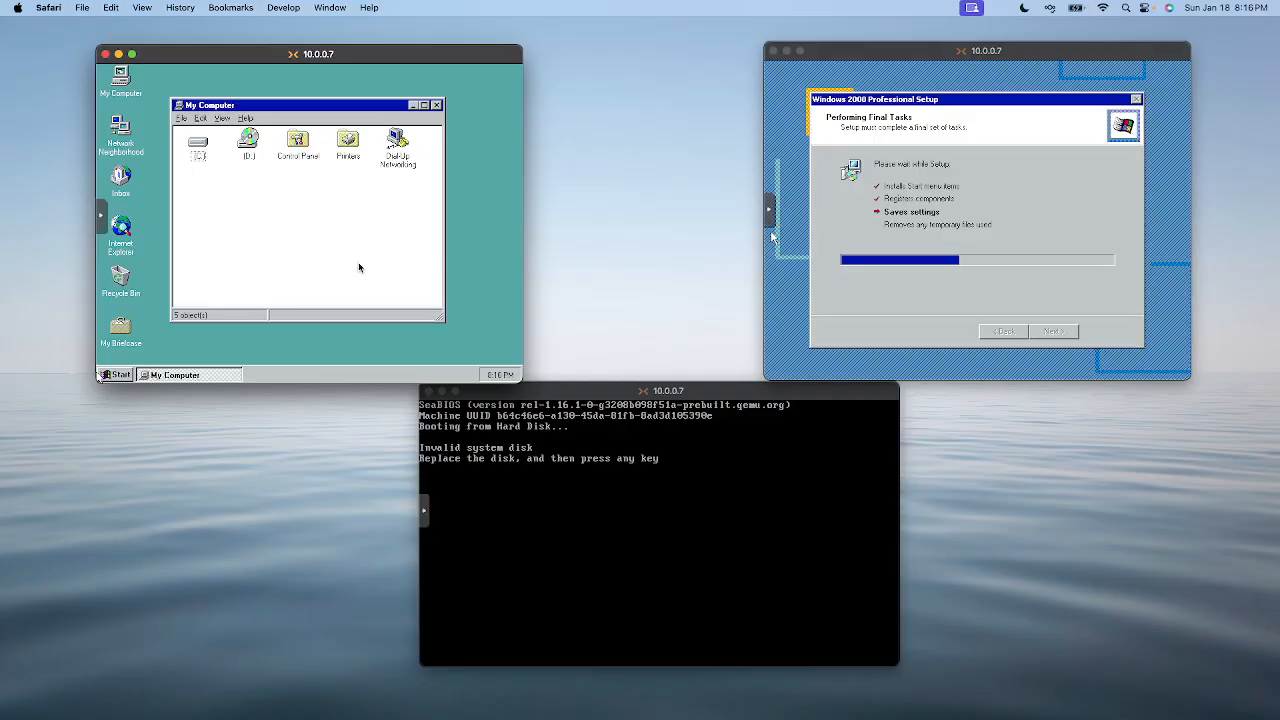
{"action": "left_click", "coordinate": [520, 415]}
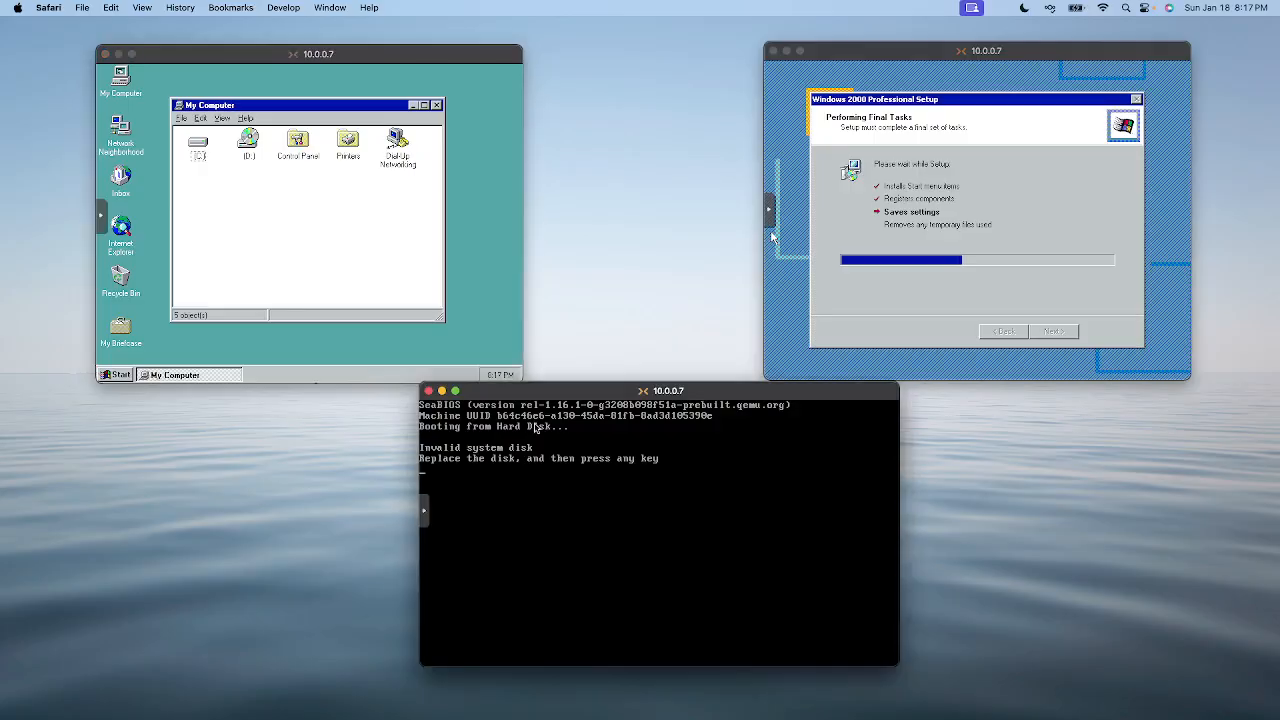
{"action": "key", "text": "Return"}
{"action": "key", "text": "Return"}
{"action": "key", "text": "Return"}
{"action": "key", "text": "Return"}
{"action": "key", "text": "Return"}
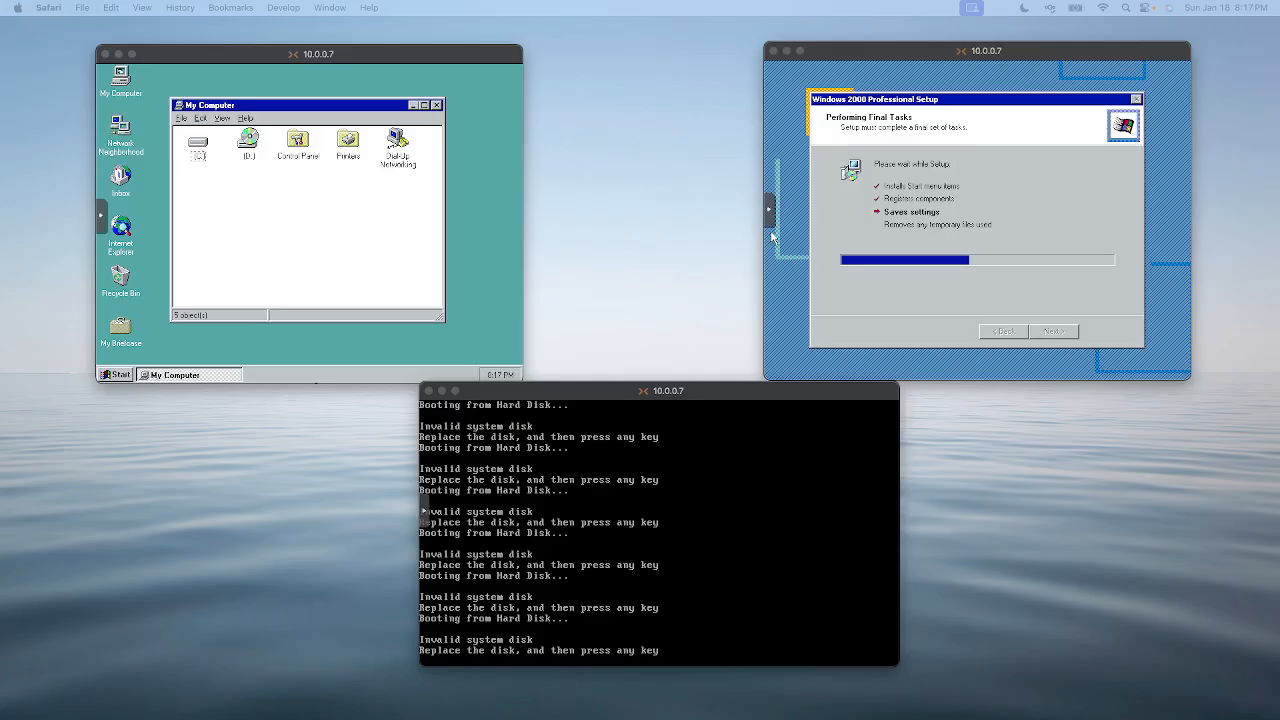
Step: Hard-reset VM 105 from the noVNC power menu and confirm
{"action": "left_click", "coordinate": [425, 510]}
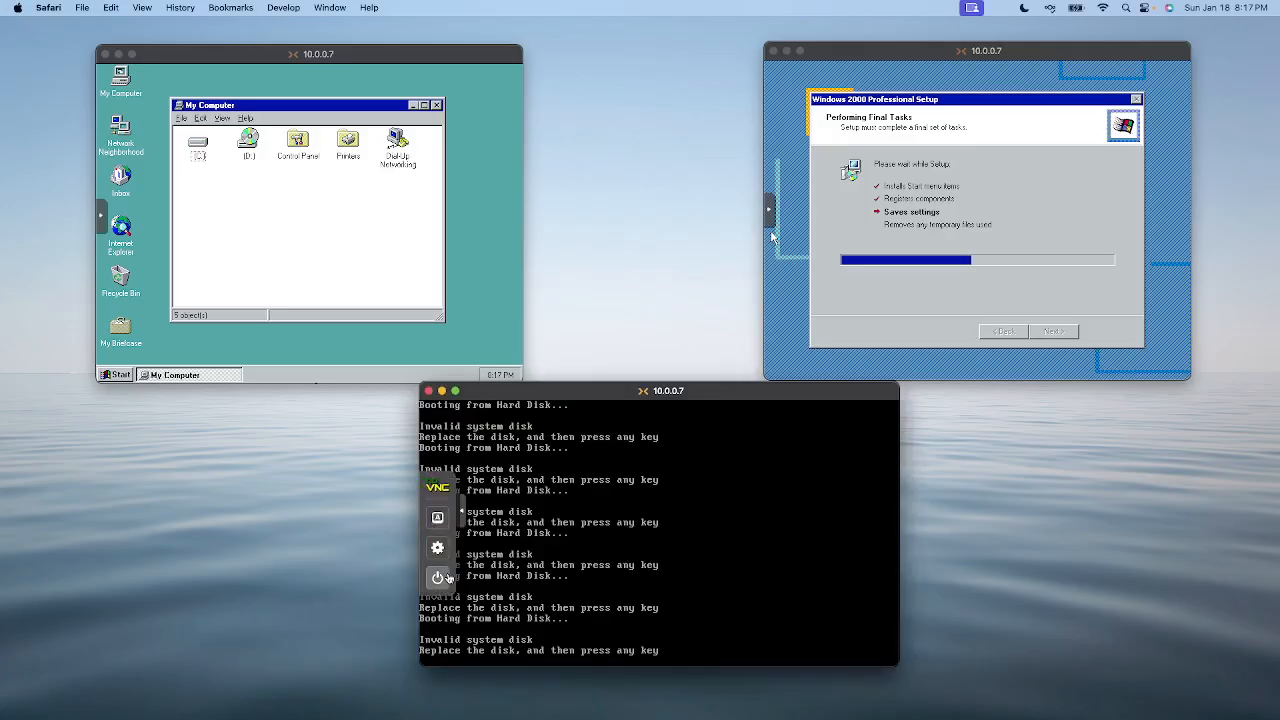
{"action": "left_click", "coordinate": [447, 578]}
{"action": "left_click", "coordinate": [536, 546]}
{"action": "left_click", "coordinate": [782, 545]}
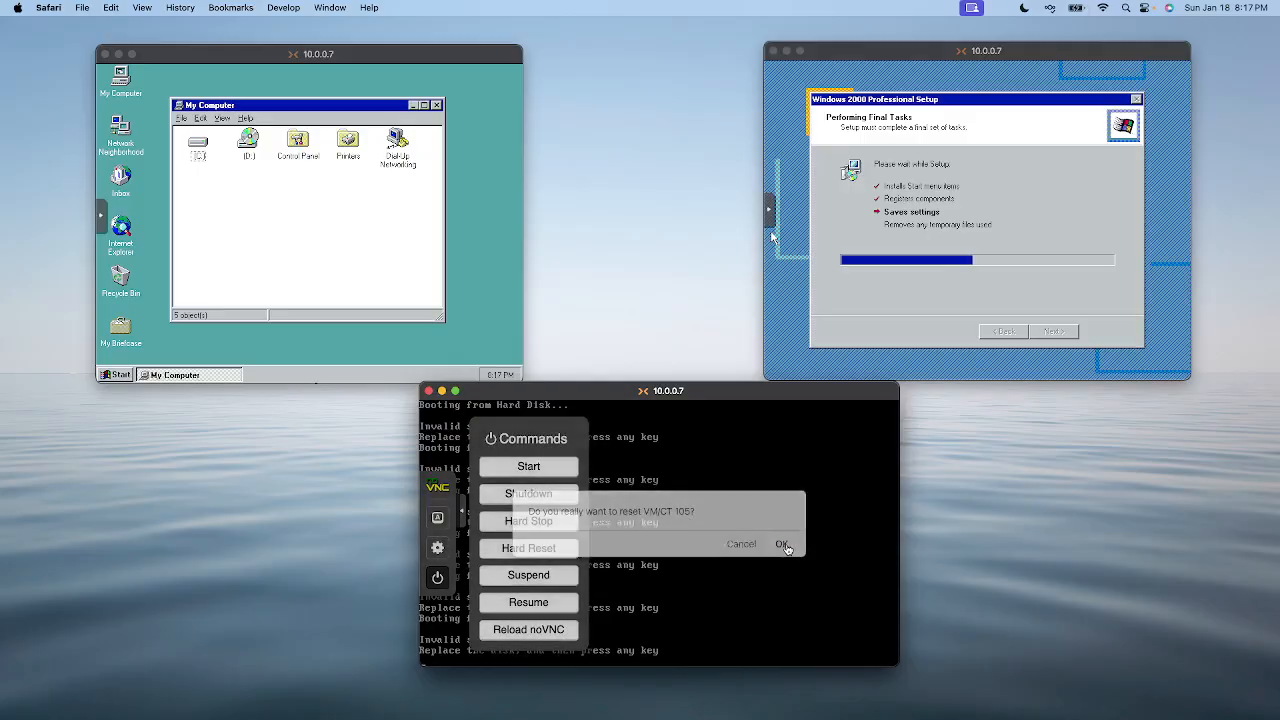
{"action": "left_click", "coordinate": [461, 297]}
{"action": "double_click", "coordinate": [248, 143]}
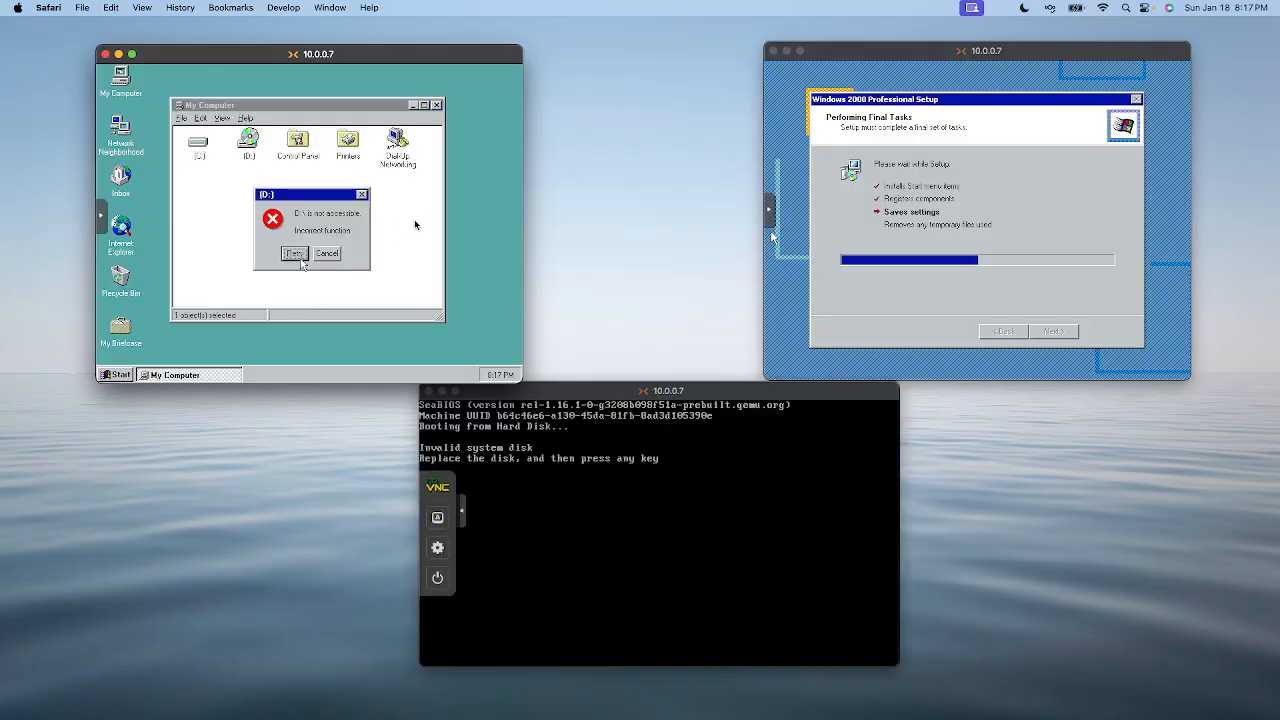
{"action": "left_click", "coordinate": [296, 254]}
{"action": "left_click", "coordinate": [320, 254]}
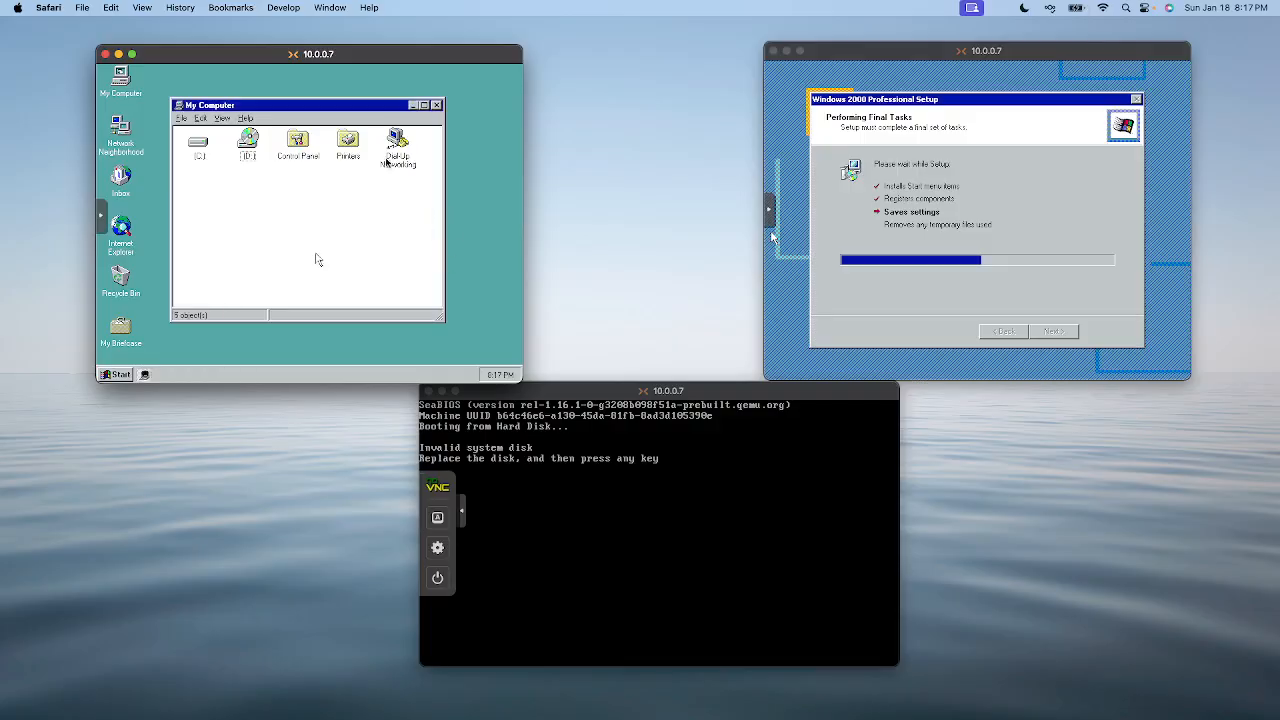
{"action": "right_click", "coordinate": [257, 138]}
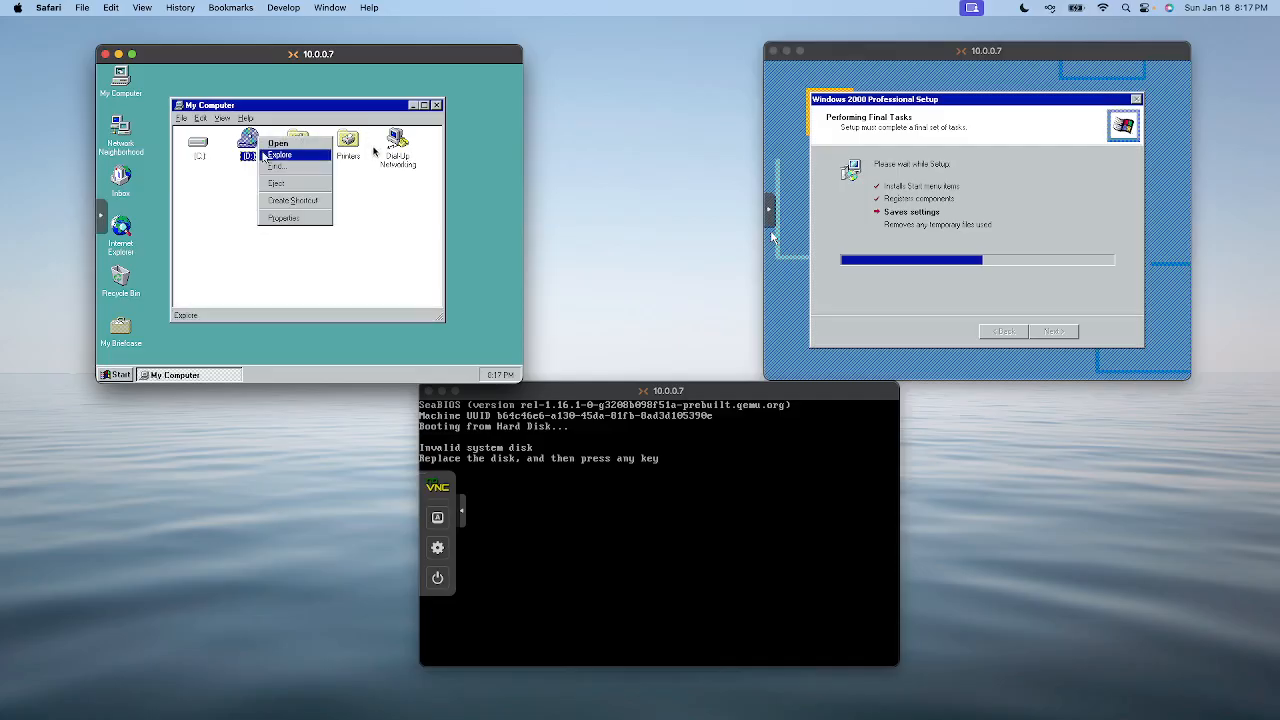
{"action": "left_click", "coordinate": [266, 155]}
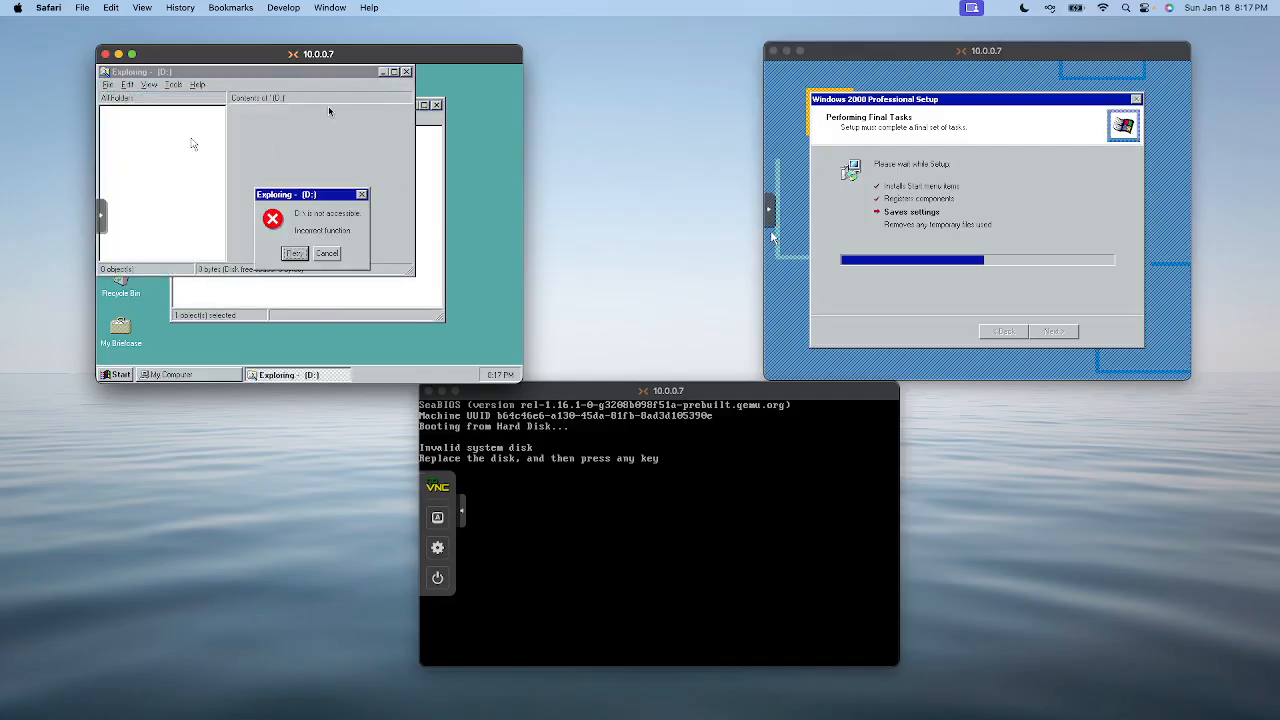
{"action": "left_click", "coordinate": [294, 253]}
{"action": "left_click", "coordinate": [327, 253]}
{"action": "right_click", "coordinate": [255, 141]}
{"action": "left_click", "coordinate": [270, 158]}
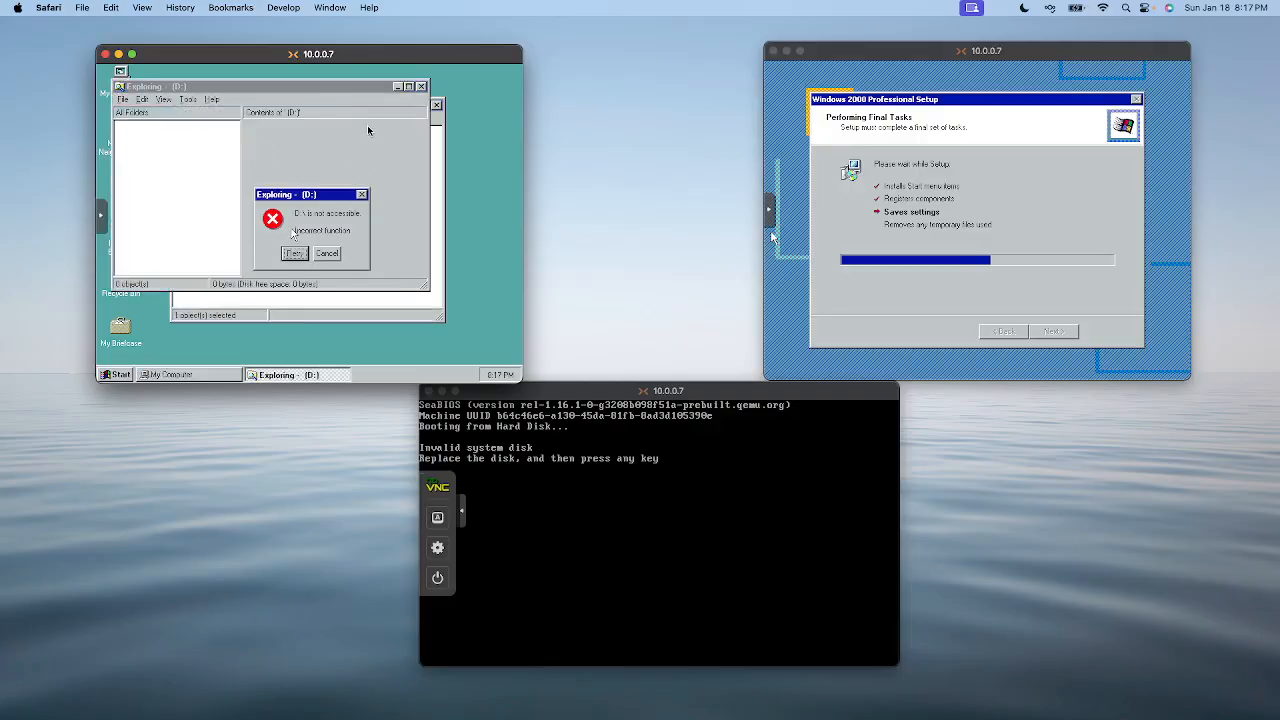
{"action": "left_click", "coordinate": [327, 253]}
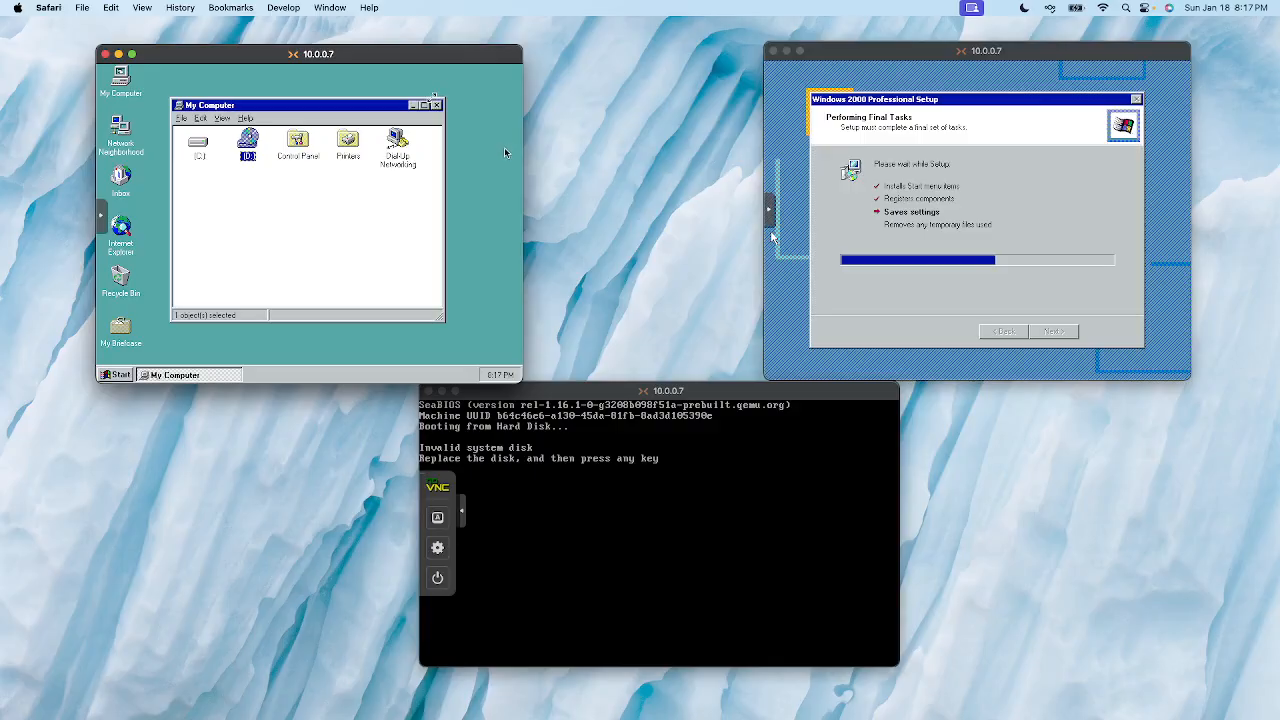
Step: Open VM 102's Network Device settings and list the available card models
{"action": "left_click", "coordinate": [436, 105]}
{"action": "left_click_drag", "start_coordinate": [515, 715], "coordinate": [409, 63]}
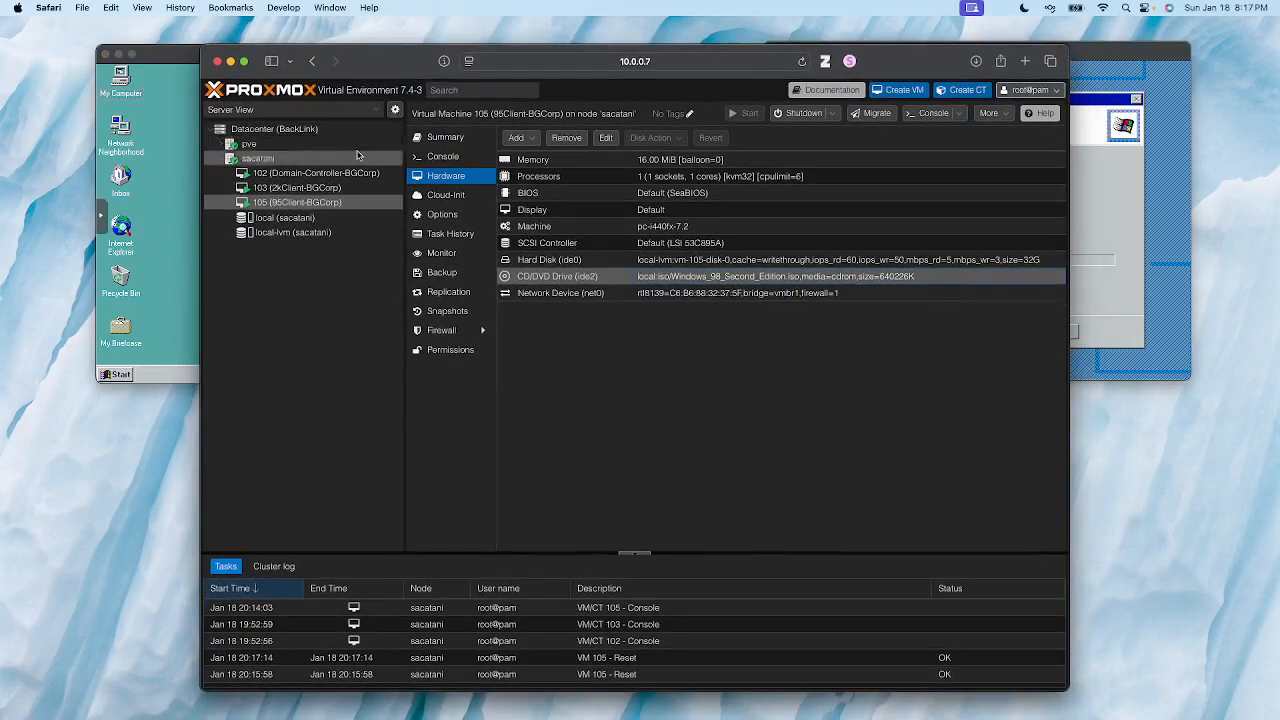
{"action": "left_click", "coordinate": [315, 173]}
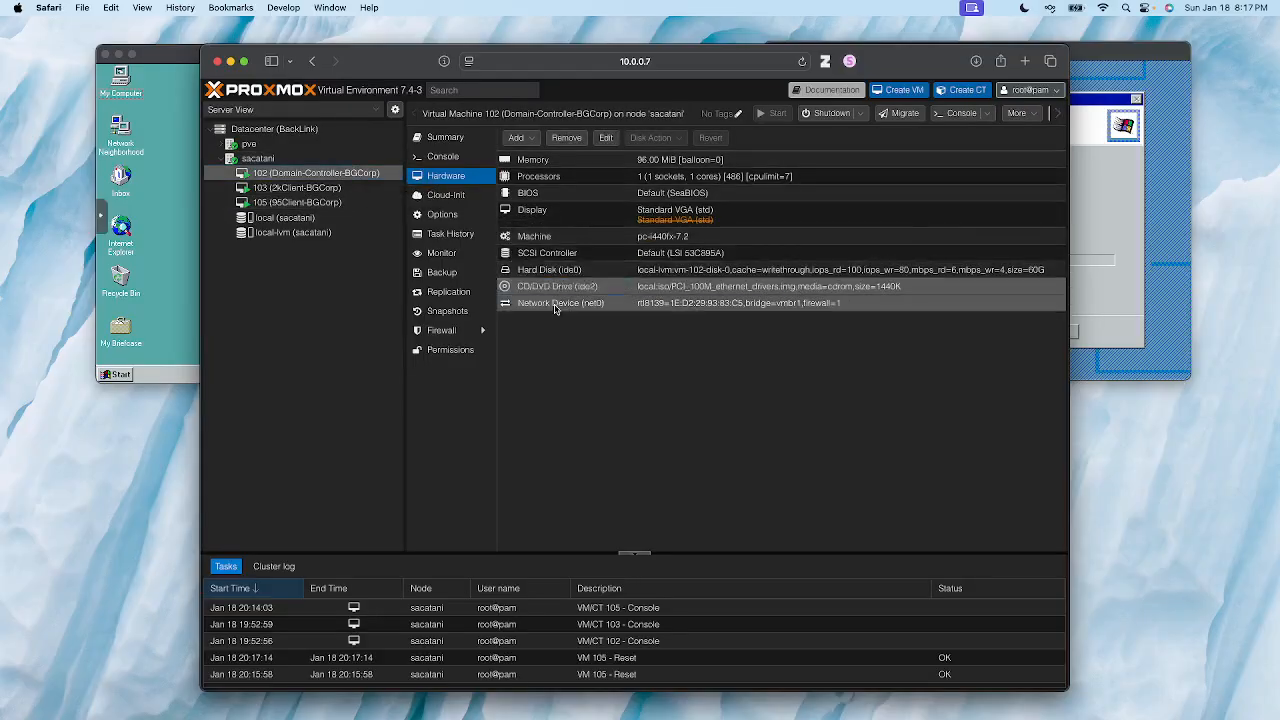
{"action": "double_click", "coordinate": [555, 303]}
{"action": "left_click", "coordinate": [724, 326]}
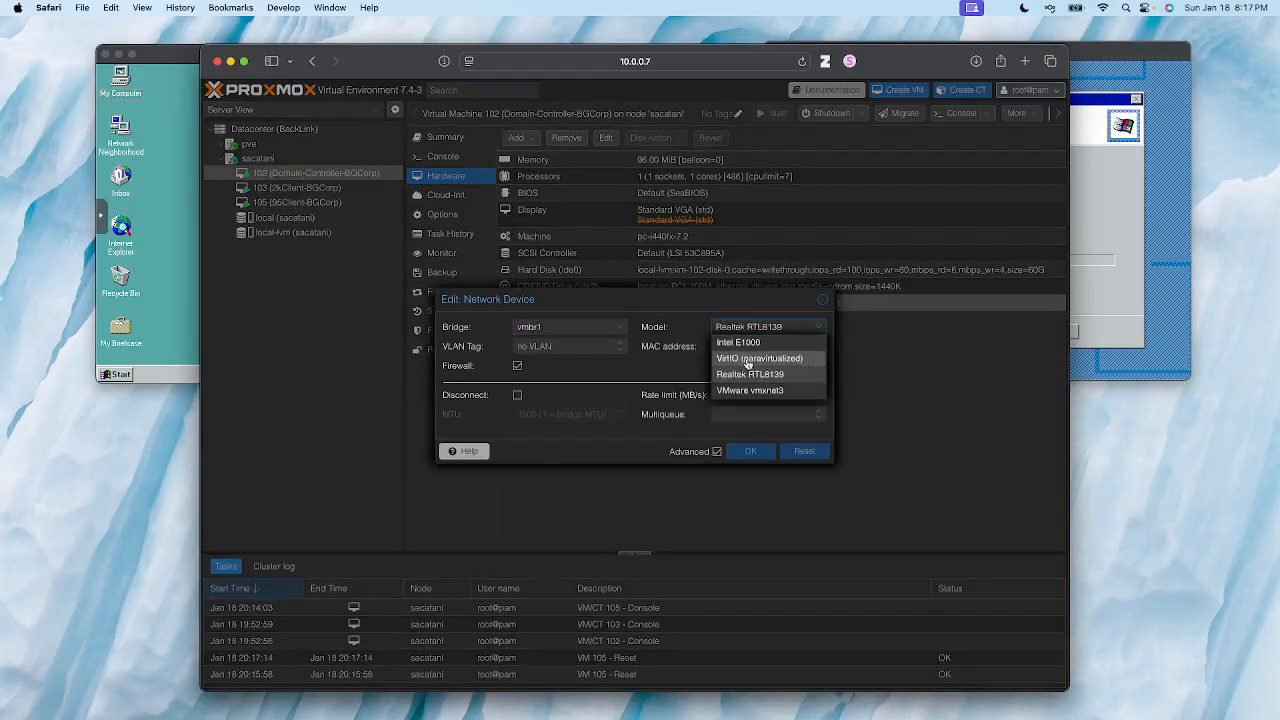
Step: Read the Network Device help documentation, then return to the Proxmox page
{"action": "left_click", "coordinate": [470, 451]}
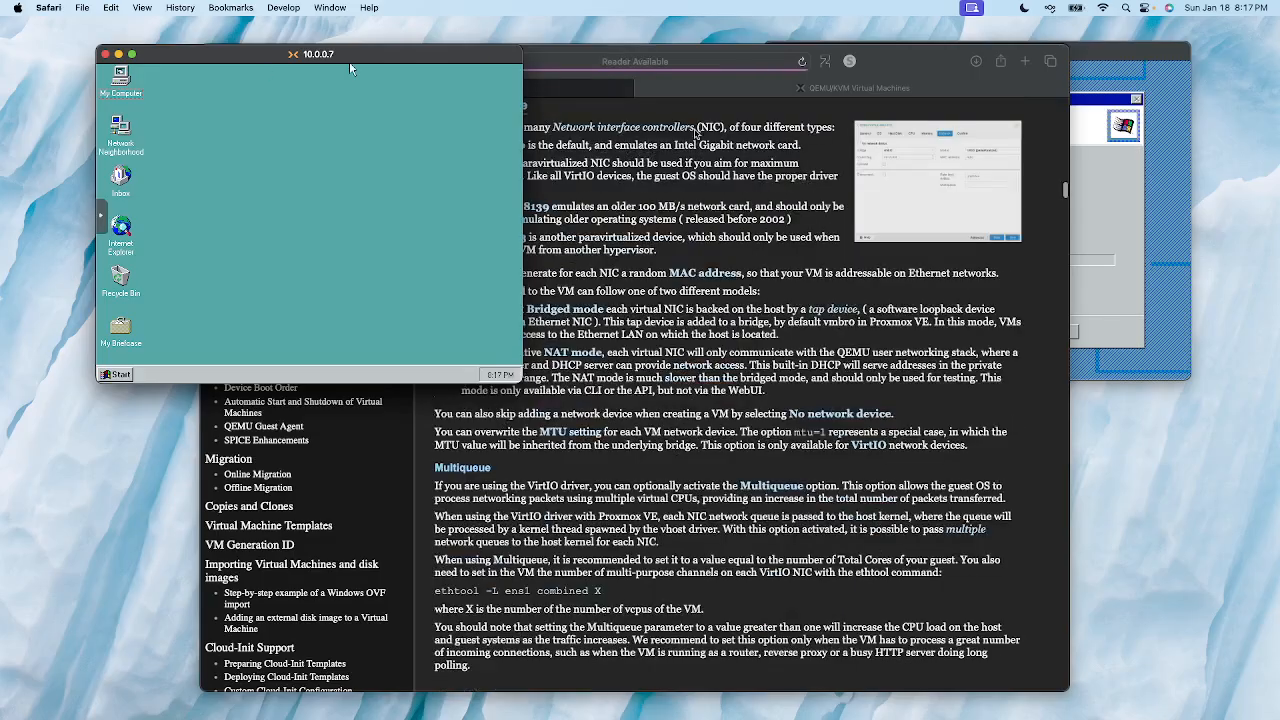
{"action": "left_click", "coordinate": [717, 123]}
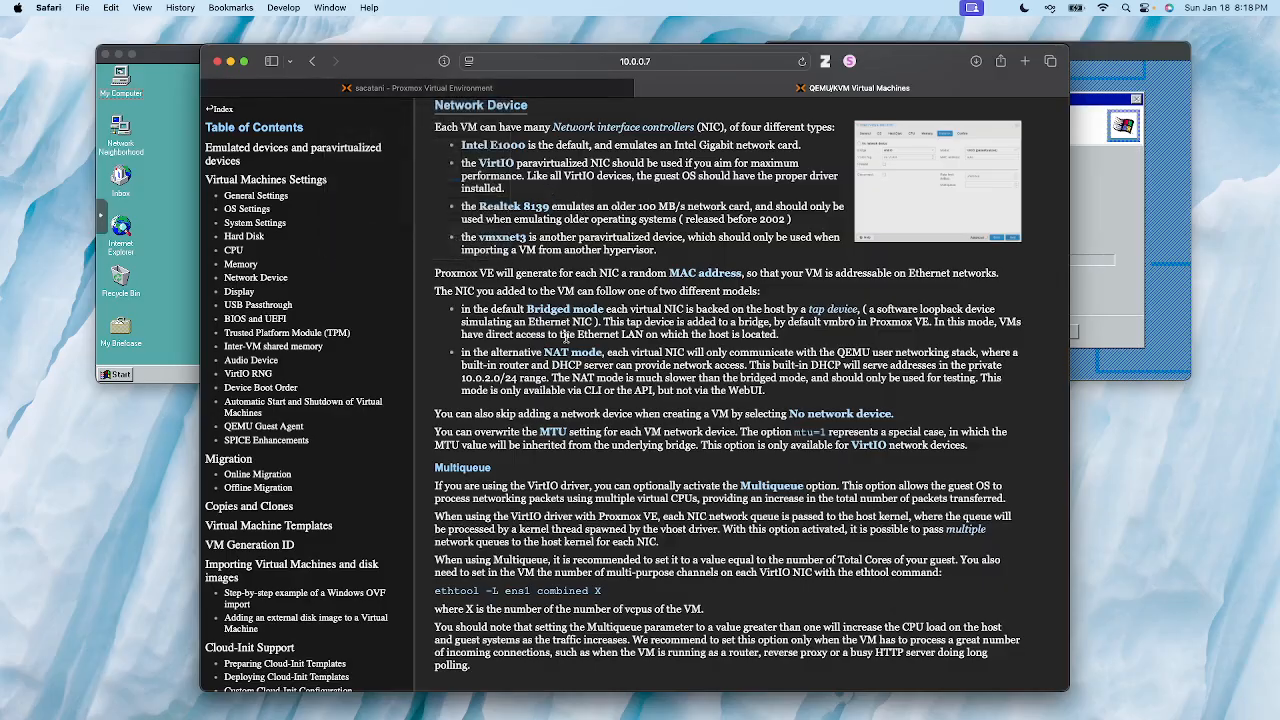
{"action": "left_click", "coordinate": [538, 84]}
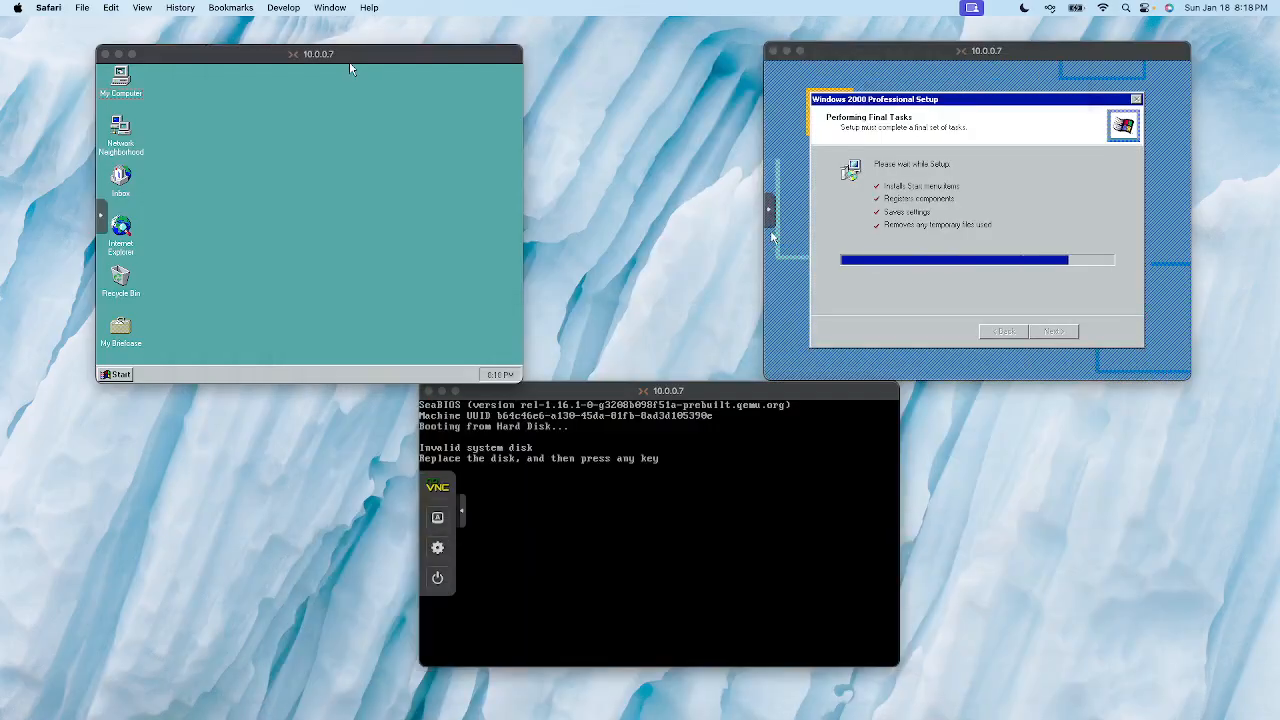
Step: Hard-reset the Windows 98 VM from the noVNC power menu and confirm
{"action": "left_click", "coordinate": [792, 578]}
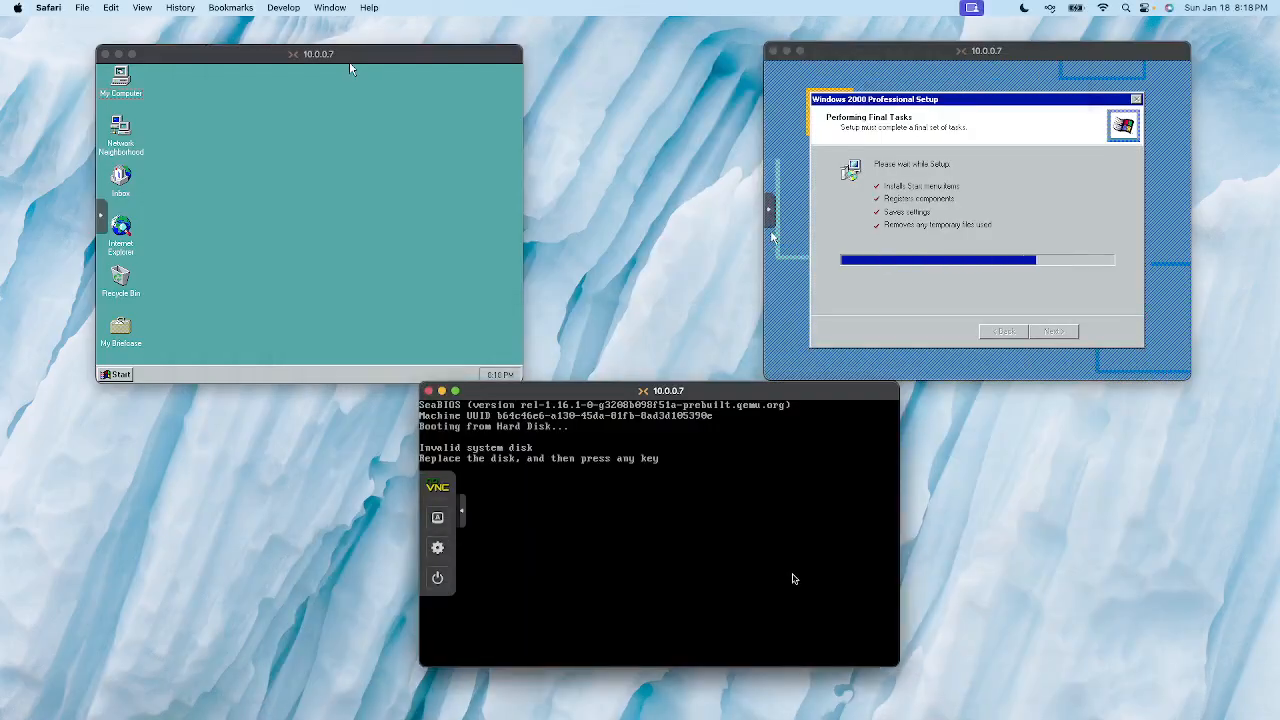
{"action": "key", "text": "Return"}
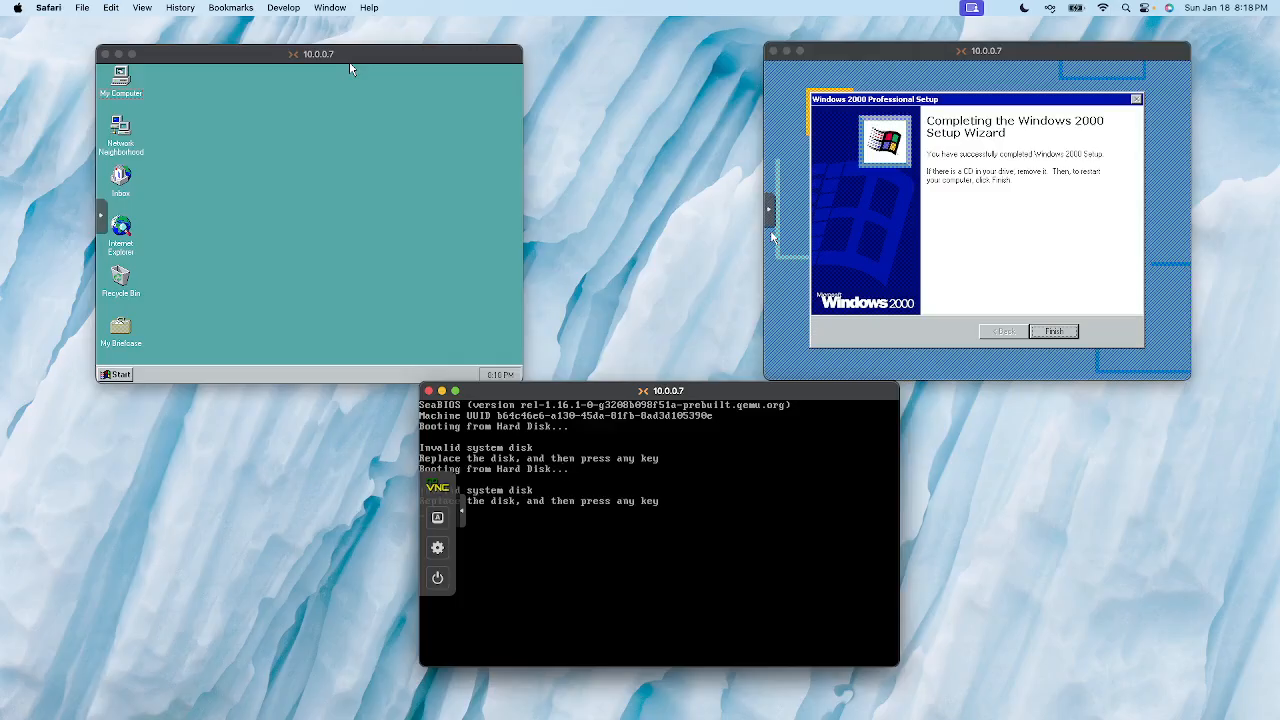
{"action": "left_click", "coordinate": [437, 577]}
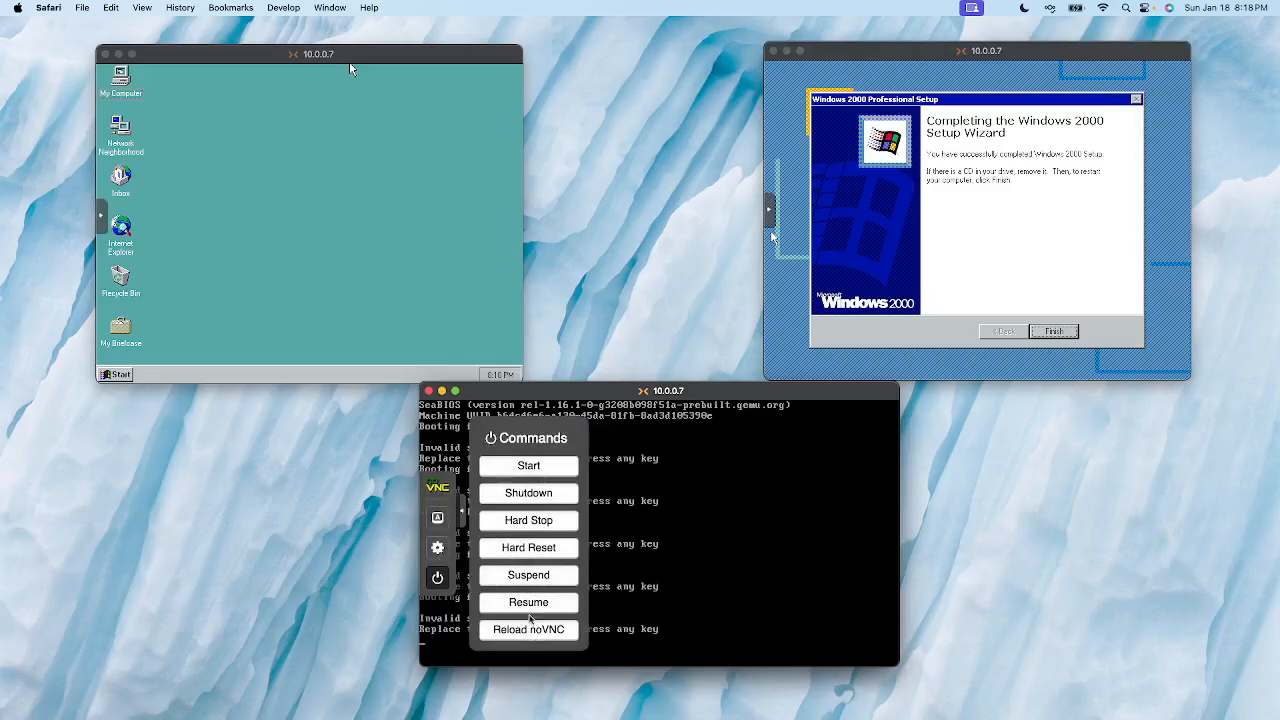
{"action": "left_click", "coordinate": [528, 547]}
{"action": "left_click", "coordinate": [798, 548]}
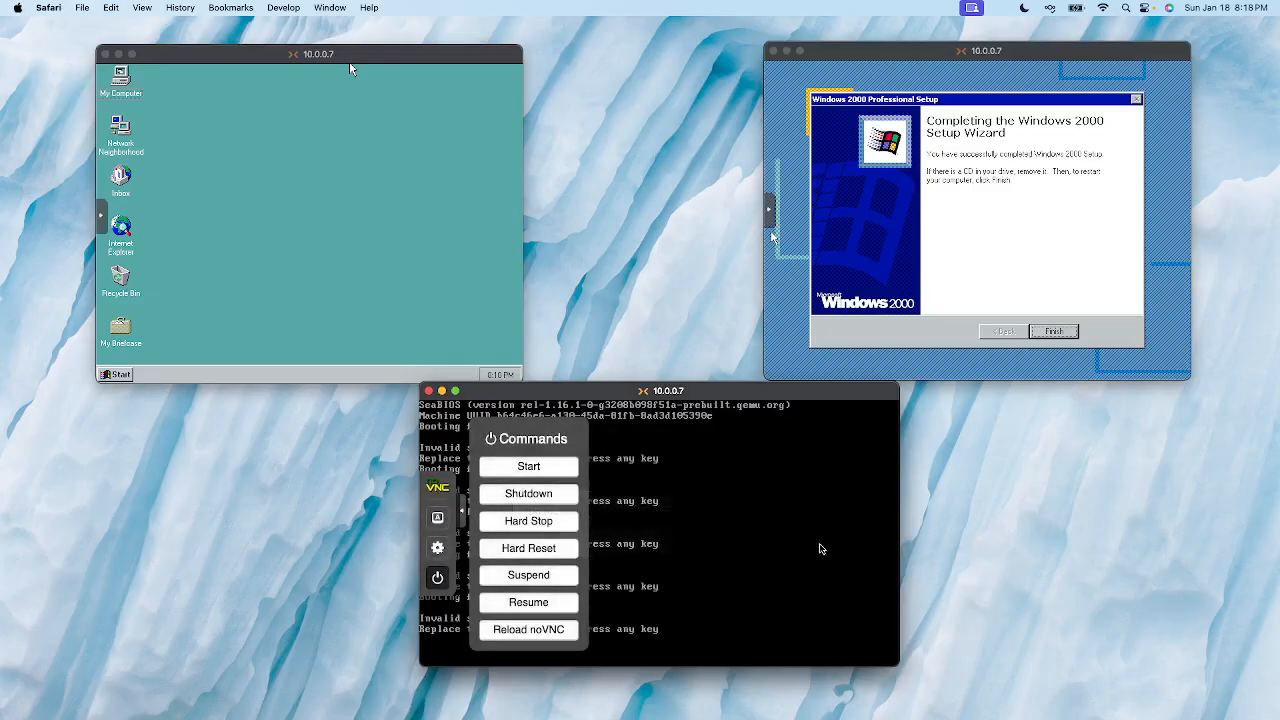
Step: Boot the Windows 98 VM from the CD drive and start Windows 98 Setup from CD-ROM
{"action": "key", "text": "Escape"}
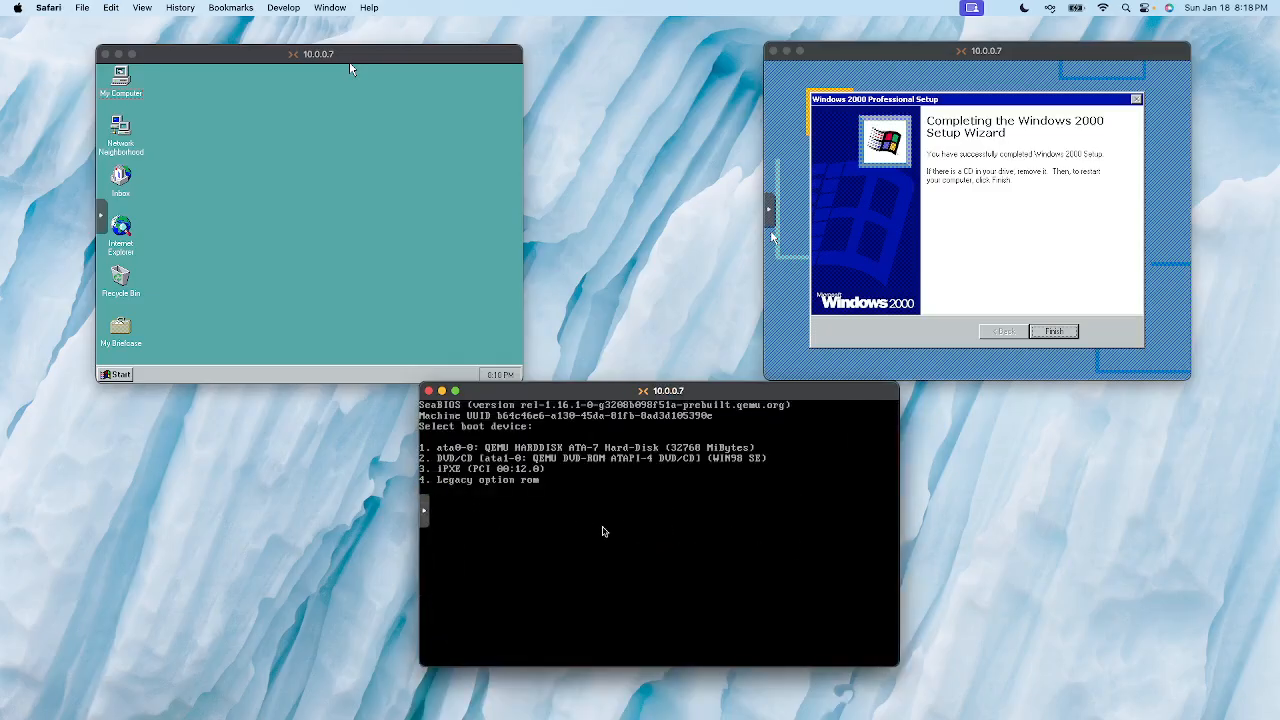
{"action": "key", "text": "2"}
{"action": "key", "text": "Down"}
{"action": "key", "text": "Return"}
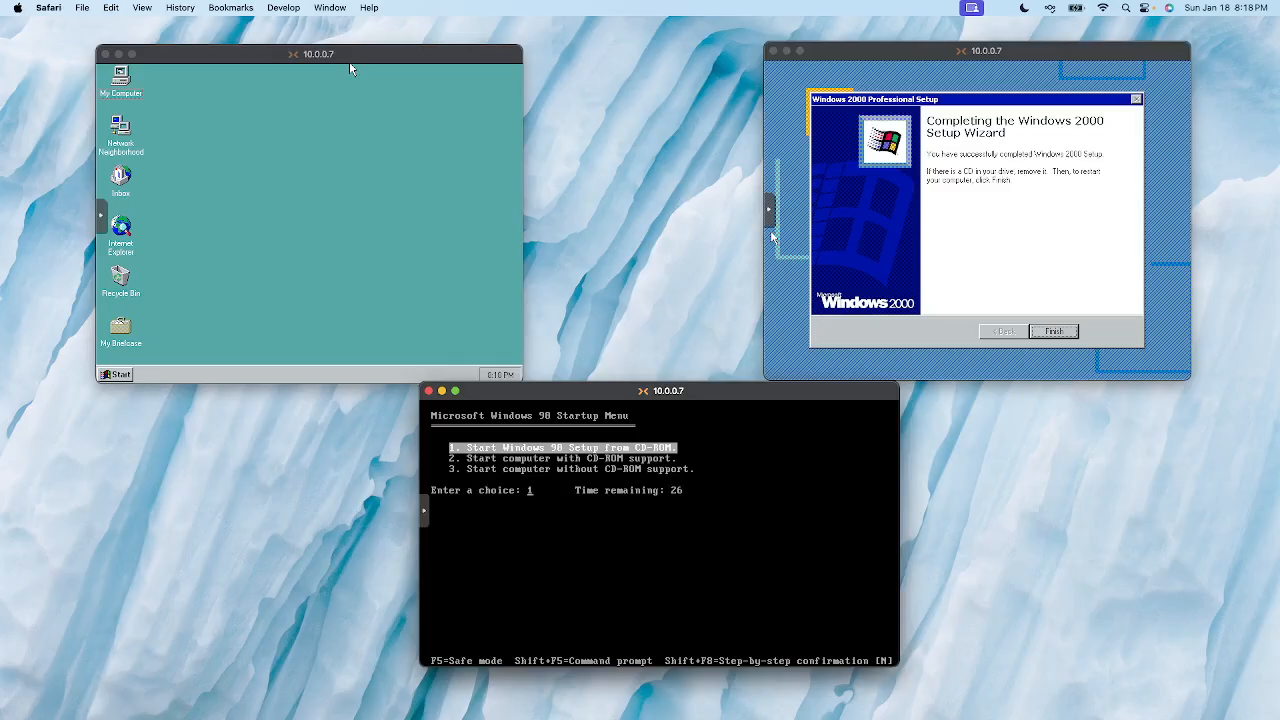
{"action": "key", "text": "Return"}
Step: Finish the Windows 2000 setup wizard so the VM restarts
{"action": "left_click", "coordinate": [980, 315]}
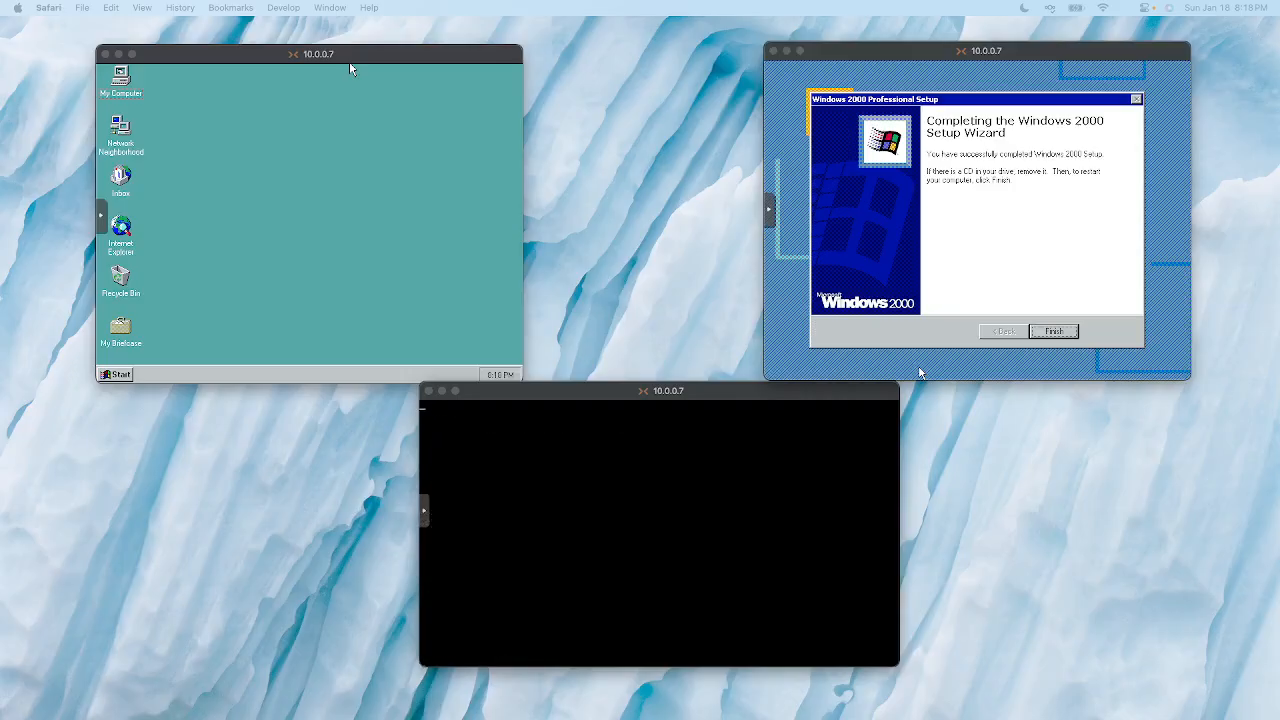
{"action": "left_click", "coordinate": [1071, 314]}
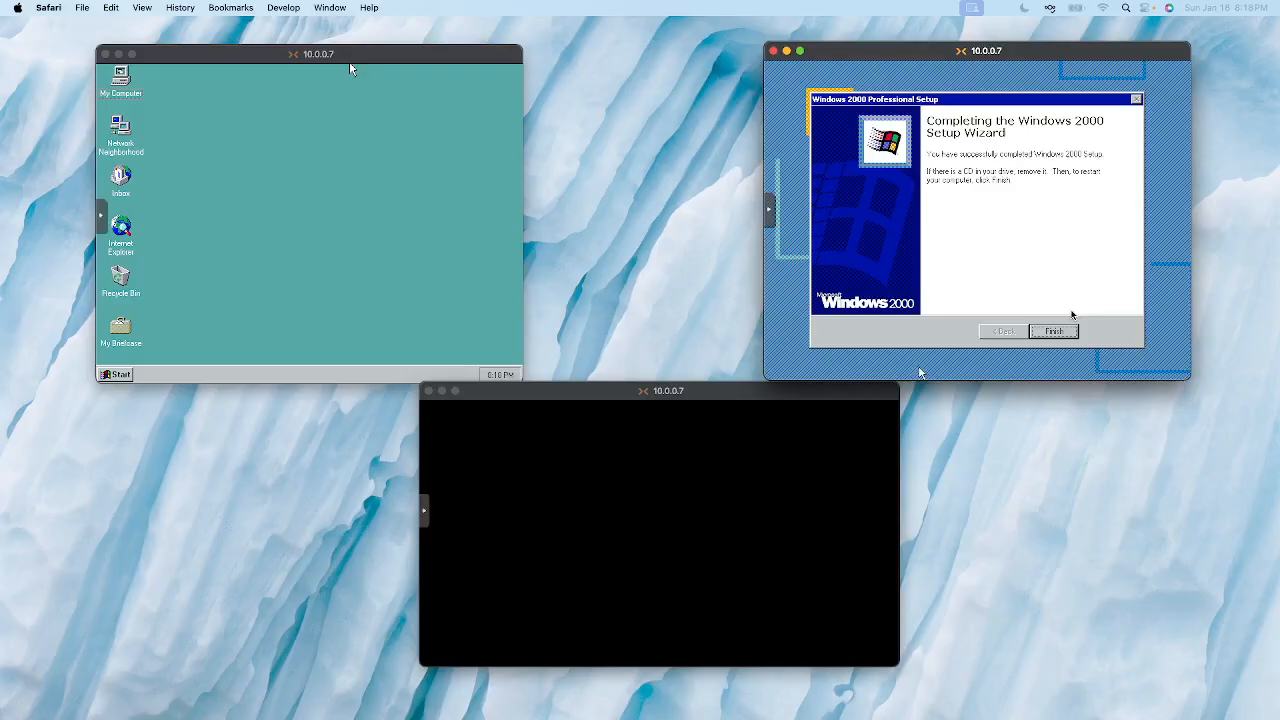
{"action": "left_click", "coordinate": [1060, 332]}
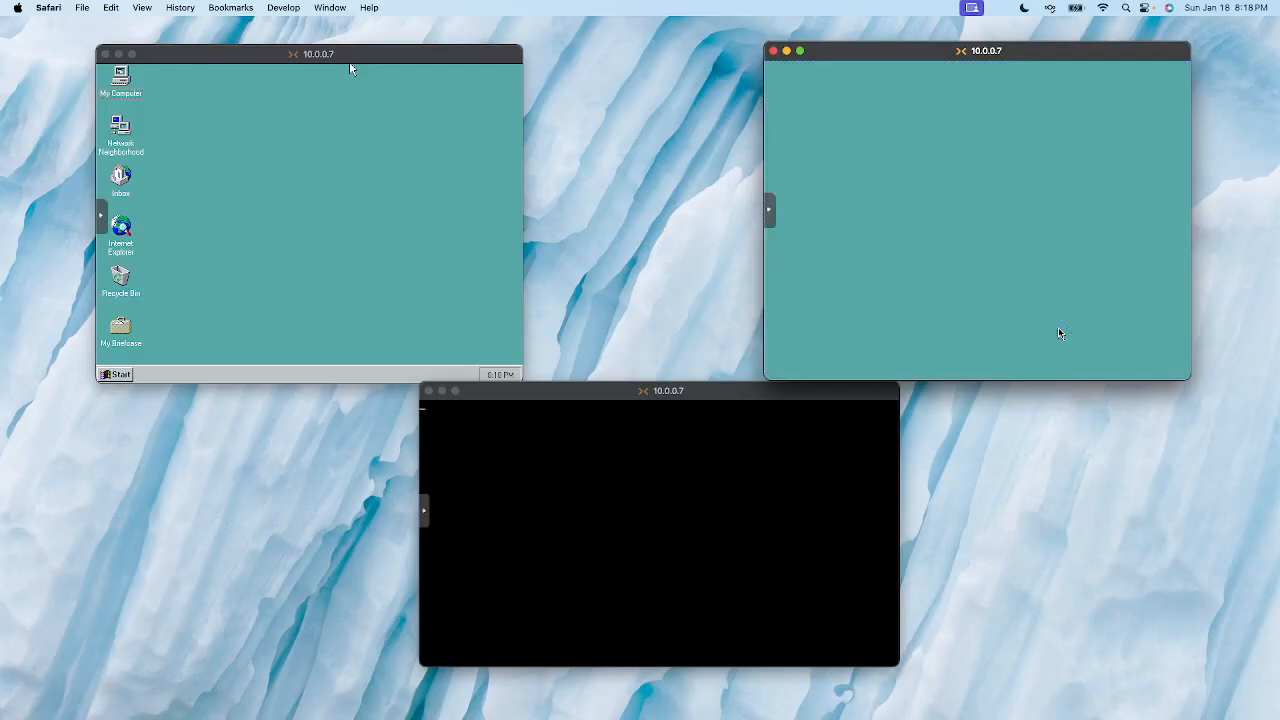
Step: Focus the left VM console and wait for the Windows 98 Setup welcome screen
{"action": "left_click", "coordinate": [349, 68]}
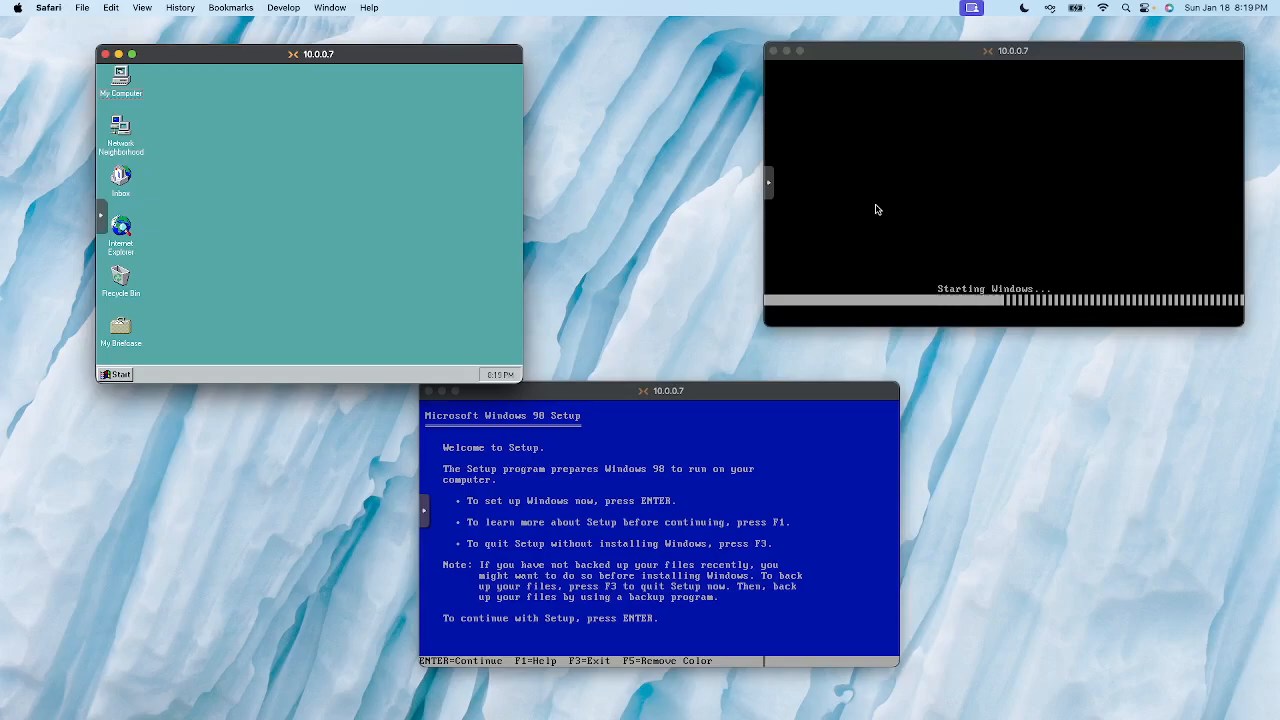
Step: Continue past the Windows 98 Setup welcome screen and start the routine system check
{"action": "left_click", "coordinate": [734, 516]}
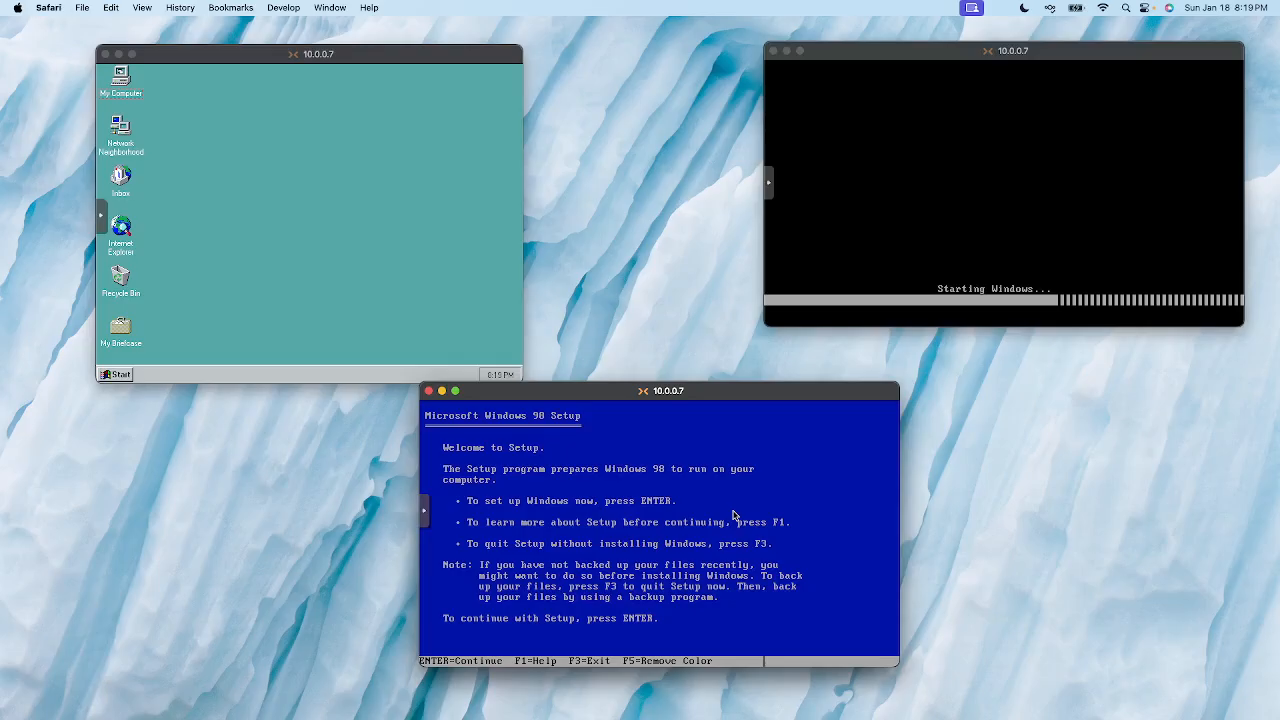
{"action": "key", "text": "Return"}
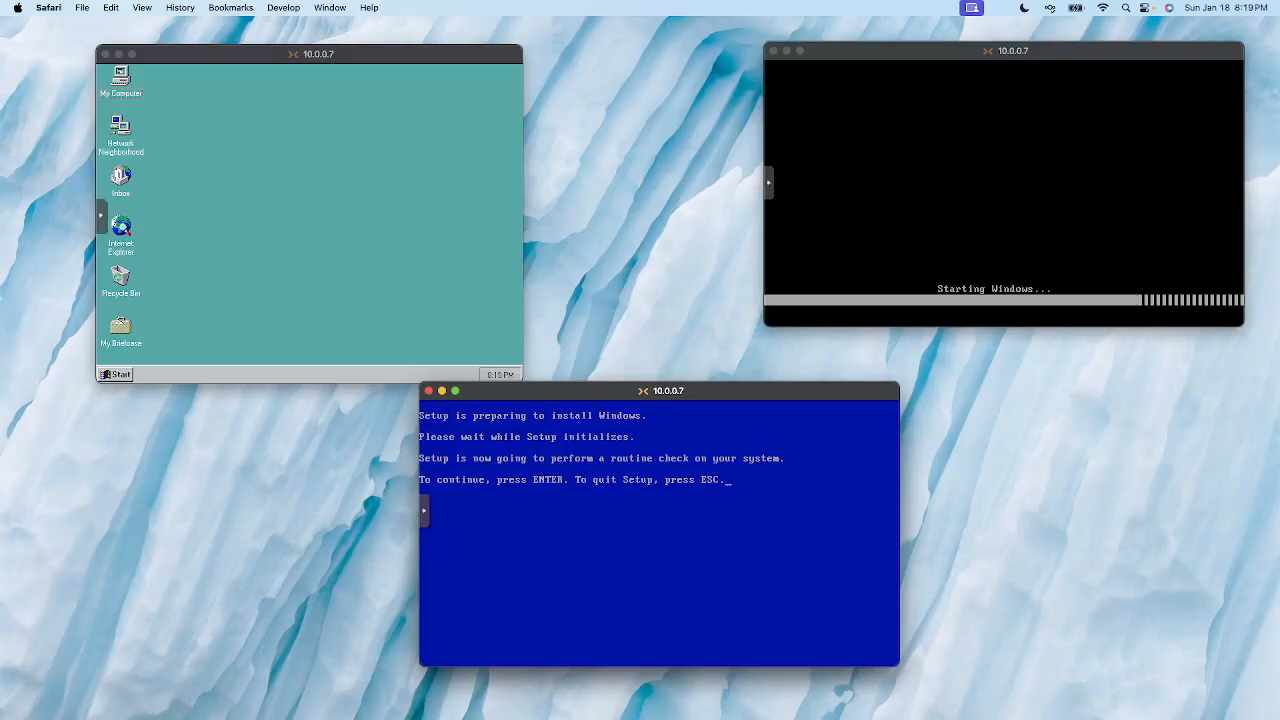
{"action": "key", "text": "Return"}
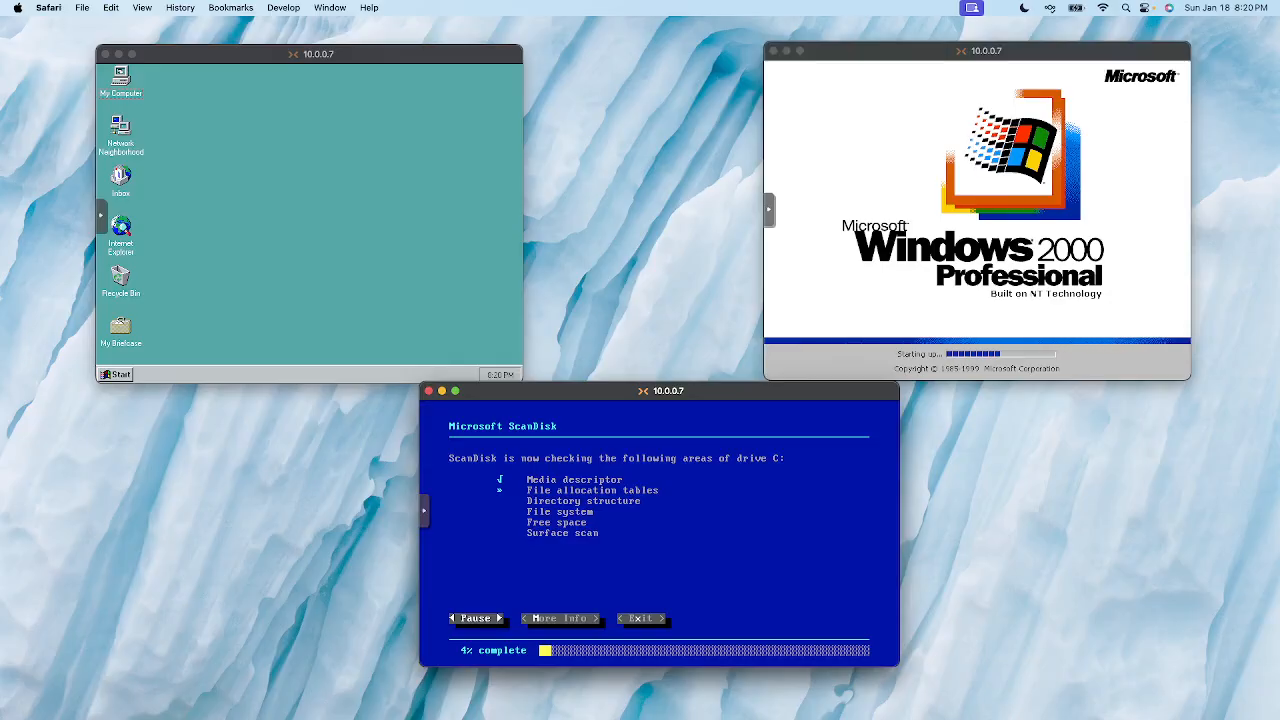
Step: Advance the Network Identification Wizard to Users of This Computer and bring up the Passwords note
{"action": "left_click_drag", "start_coordinate": [757, 393], "coordinate": [742, 414]}
{"action": "left_click", "coordinate": [880, 256]}
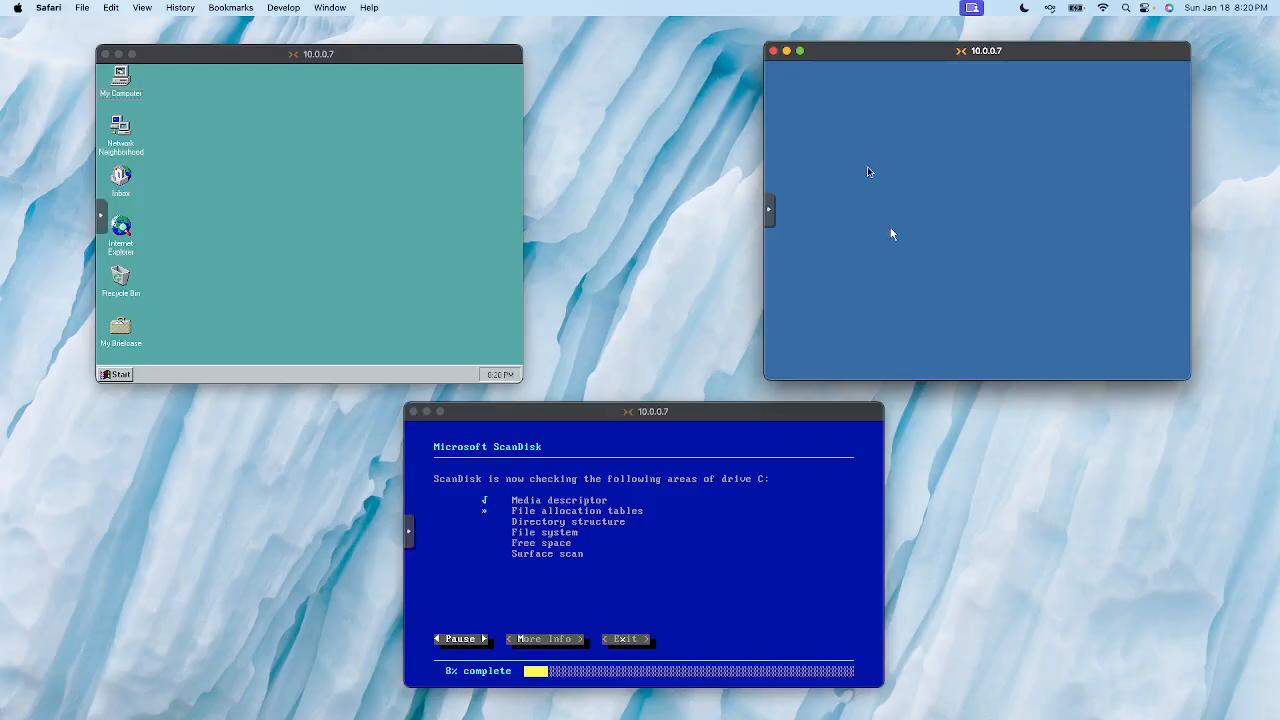
{"action": "left_click", "coordinate": [240, 139]}
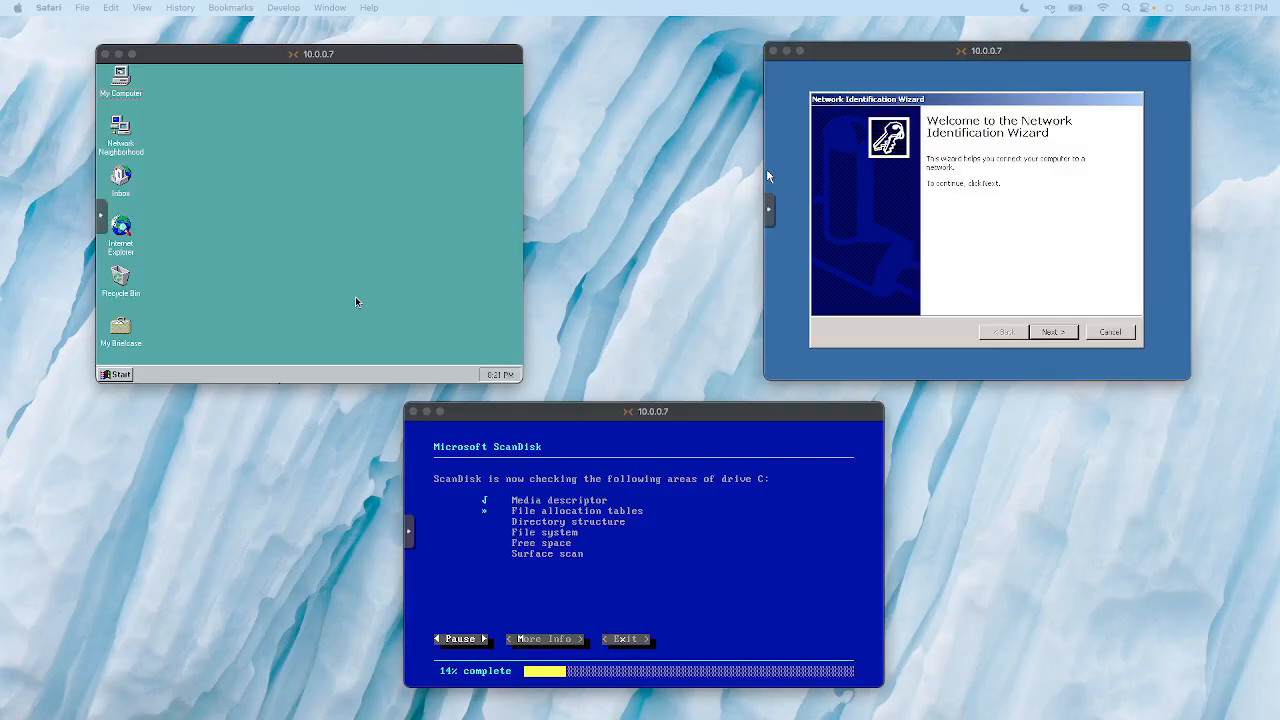
{"action": "left_click", "coordinate": [1008, 282]}
{"action": "left_click", "coordinate": [1056, 332]}
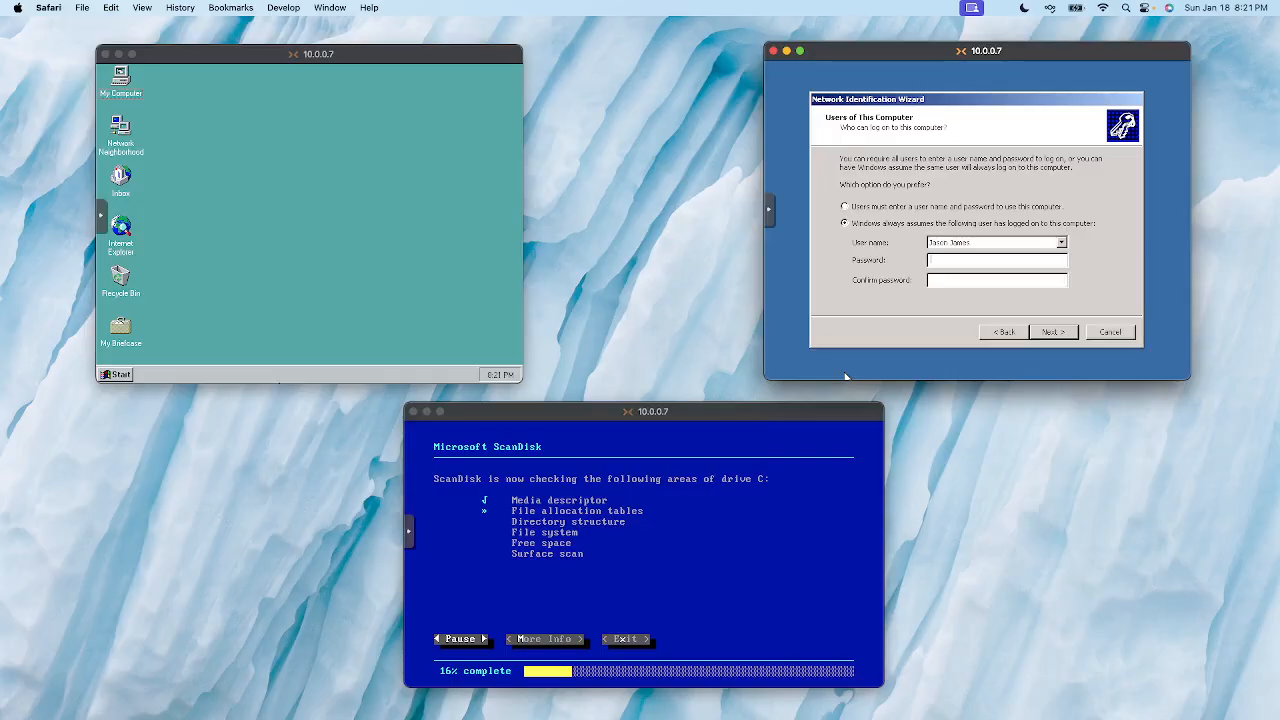
{"action": "key", "text": "super+Tab"}
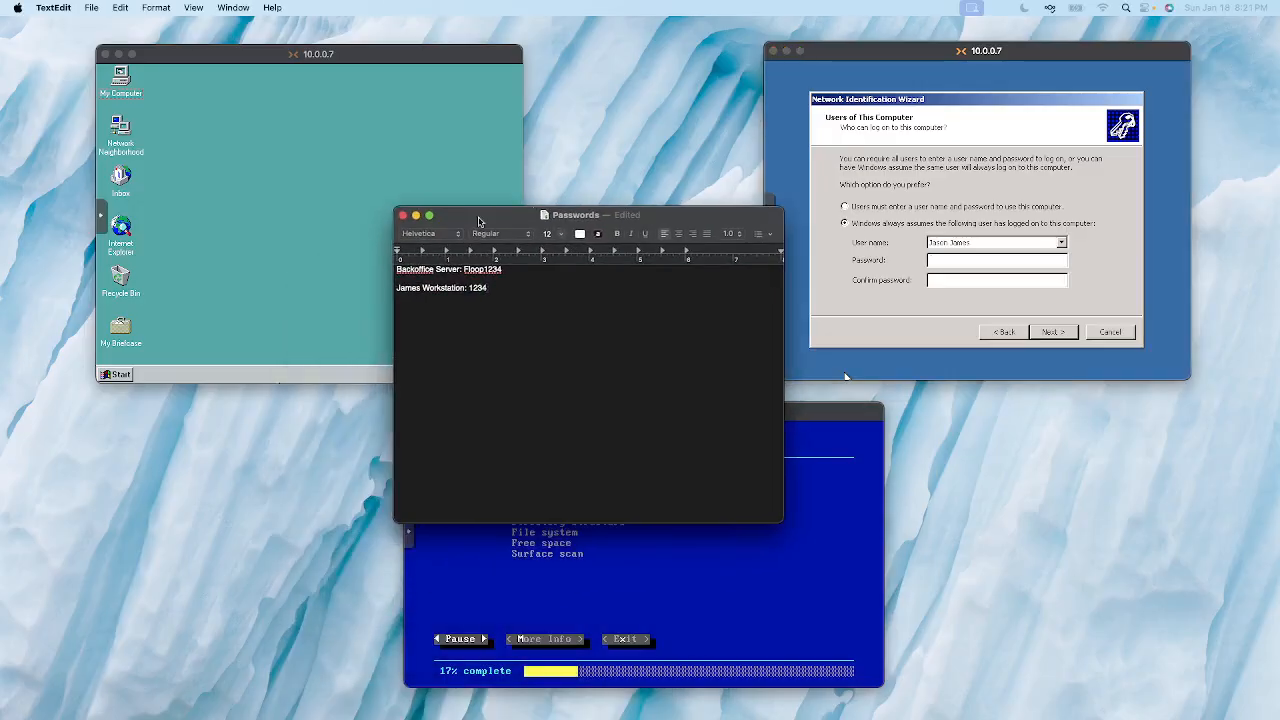
Step: Enter the automatic logon password, finish the Network Identification Wizard, and move the note aside
{"action": "left_click", "coordinate": [966, 262]}
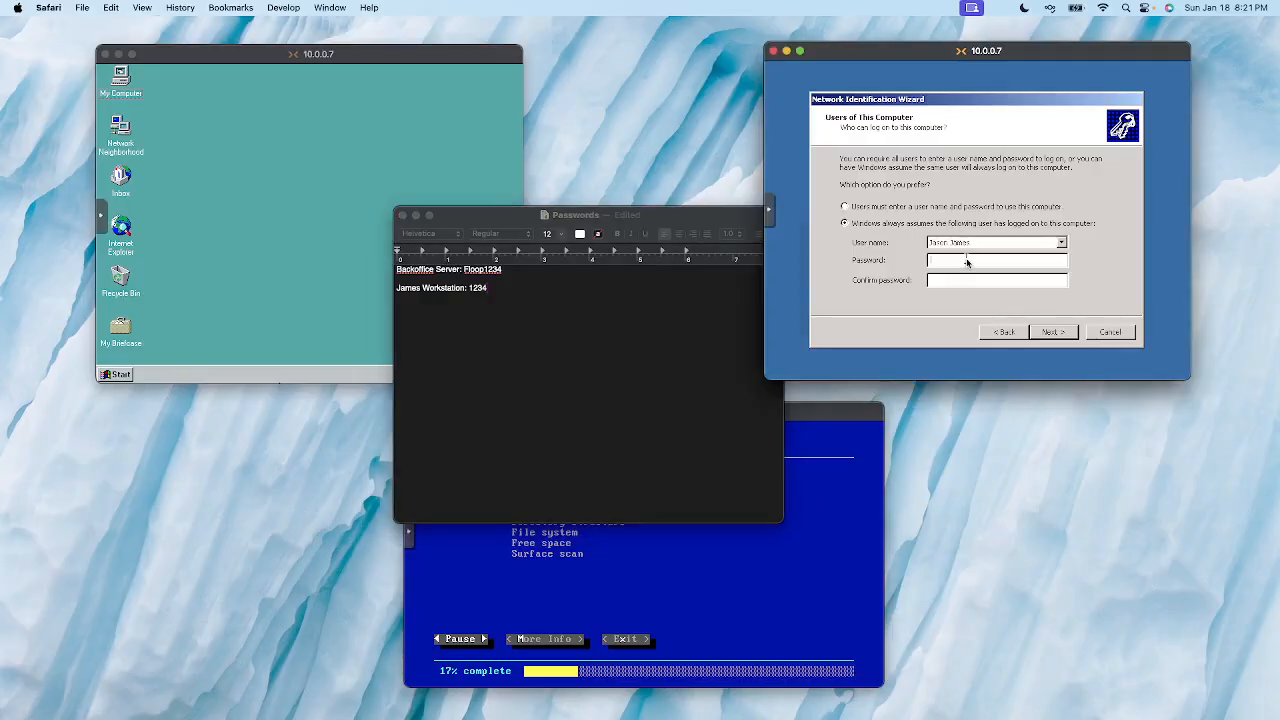
{"action": "key", "text": "Return"}
{"action": "left_click", "coordinate": [1049, 331]}
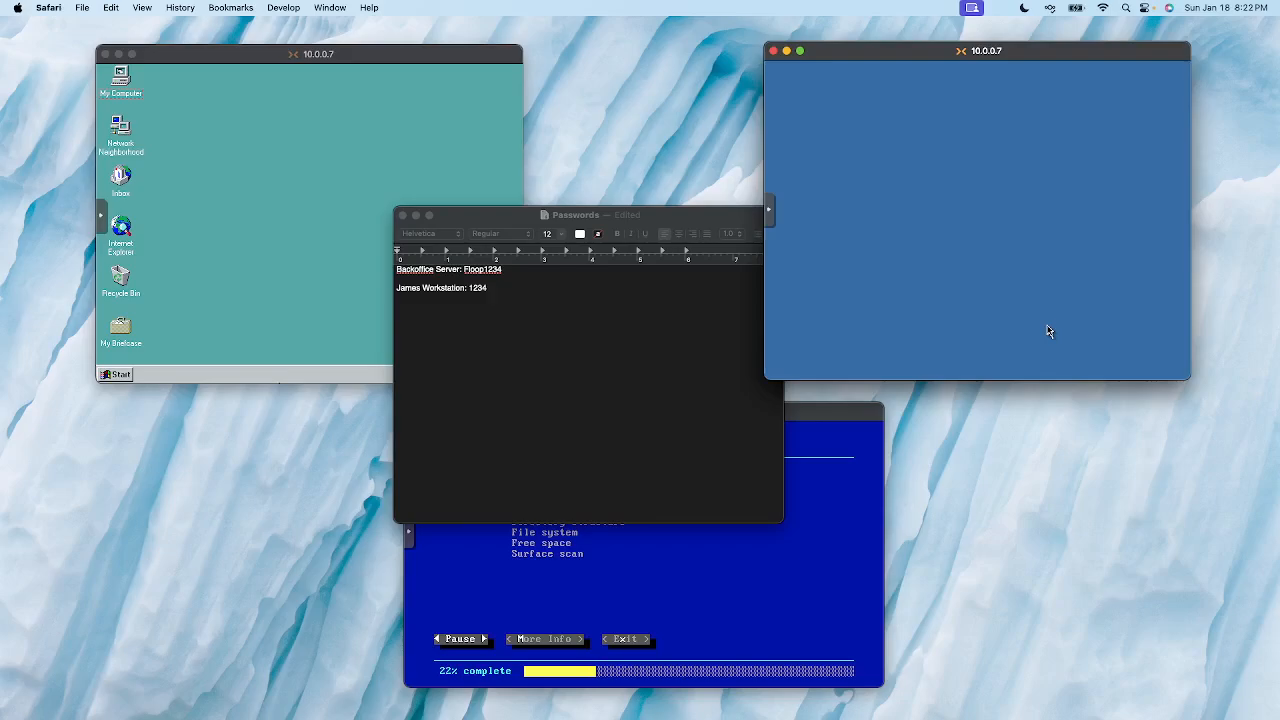
{"action": "left_click_drag", "start_coordinate": [689, 219], "coordinate": [920, 718]}
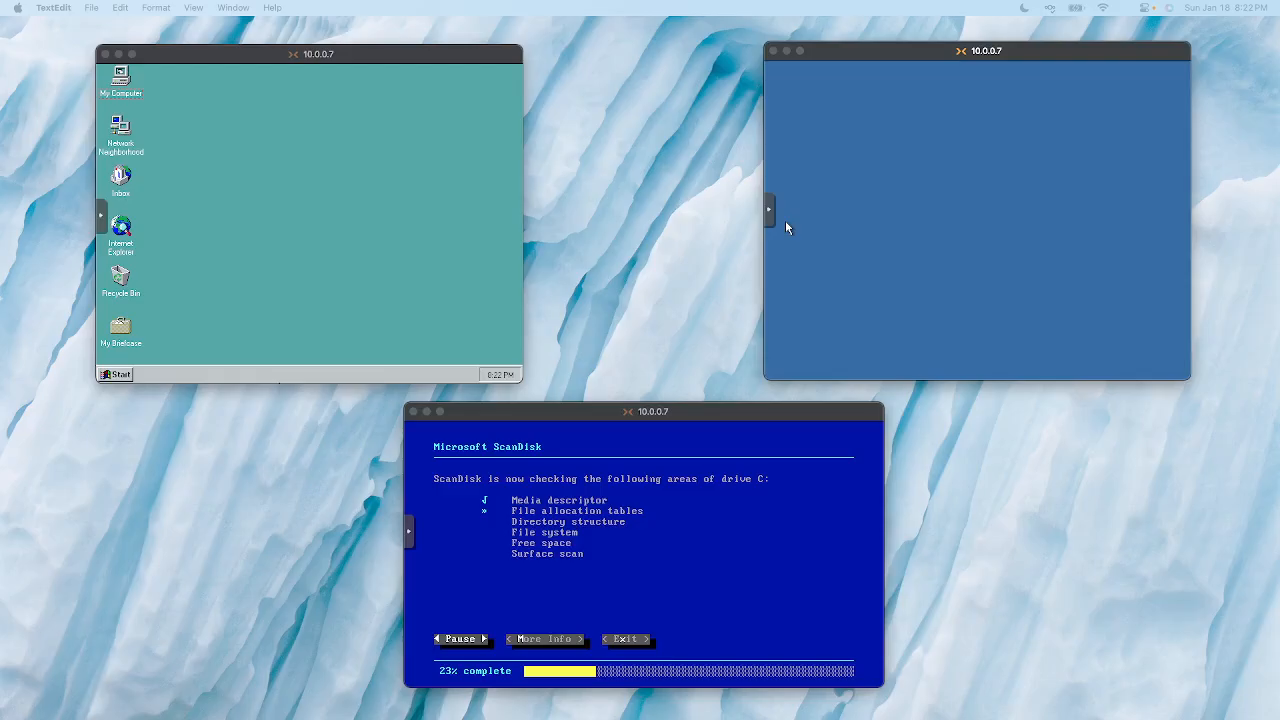
Step: Set up the Internet connection over the LAN with default proxy settings and no mail account
{"action": "left_click", "coordinate": [757, 508]}
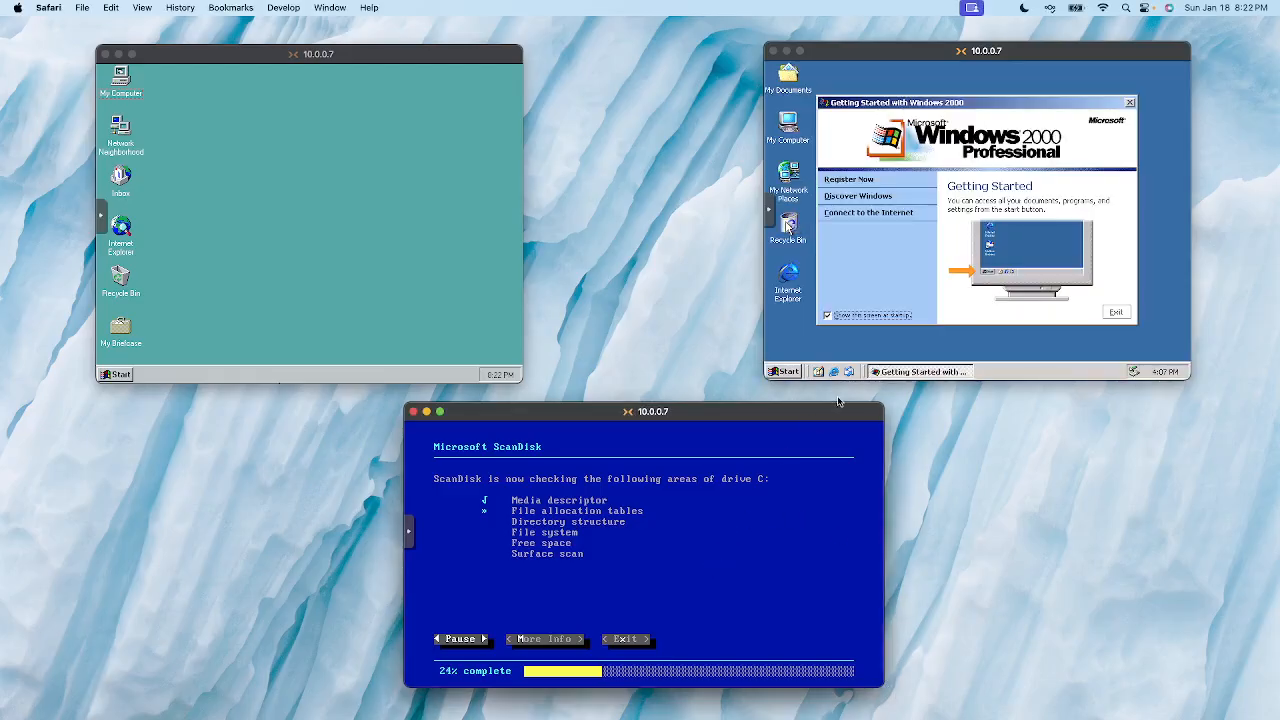
{"action": "left_click", "coordinate": [917, 256]}
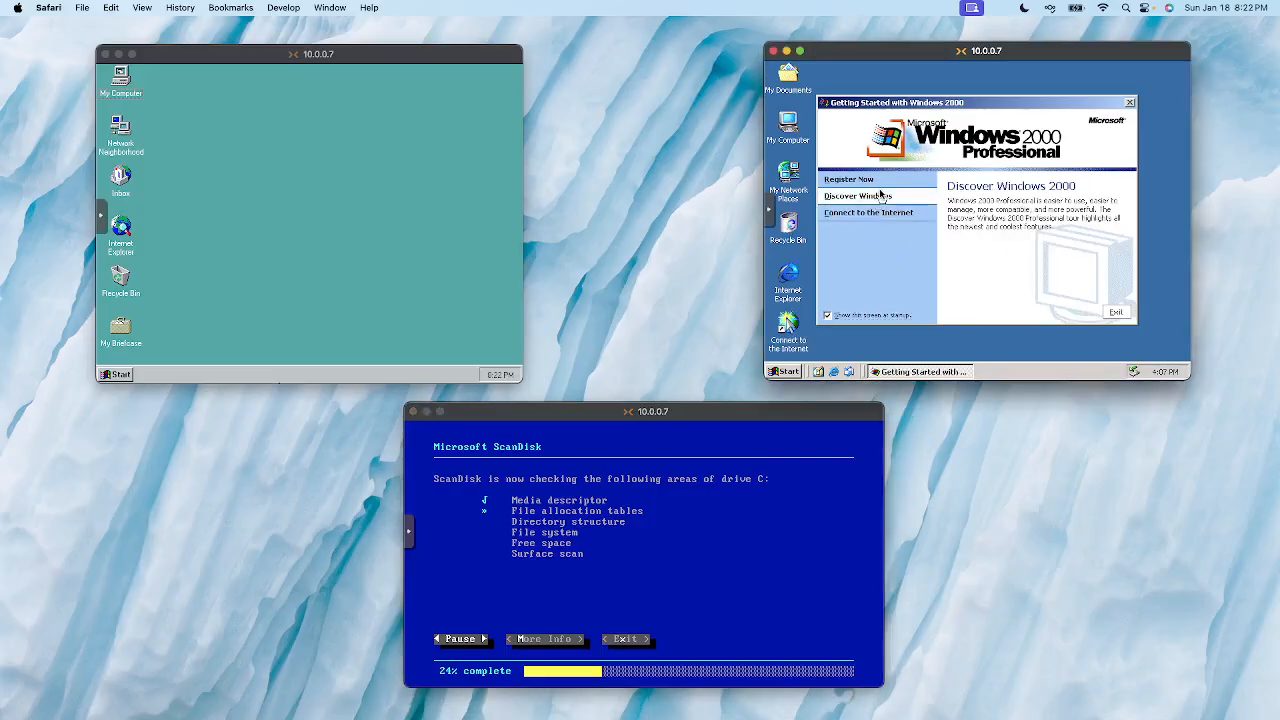
{"action": "left_click", "coordinate": [889, 218]}
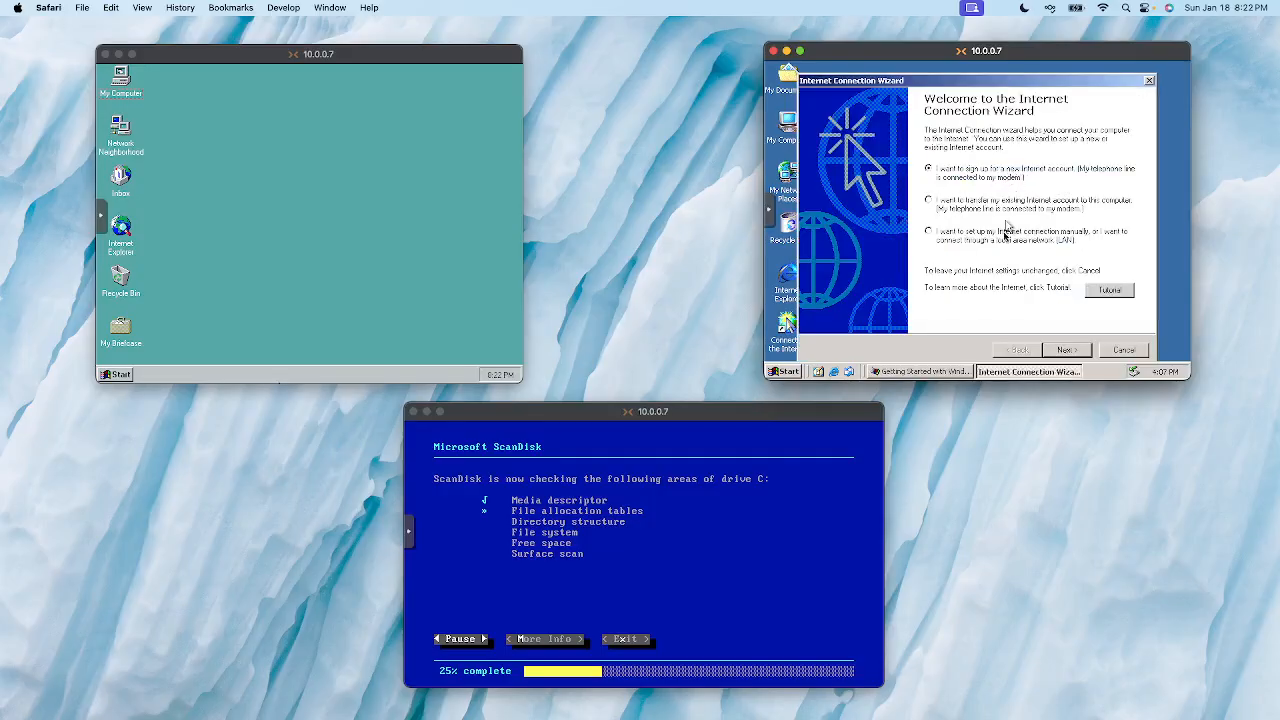
{"action": "left_click", "coordinate": [1067, 351]}
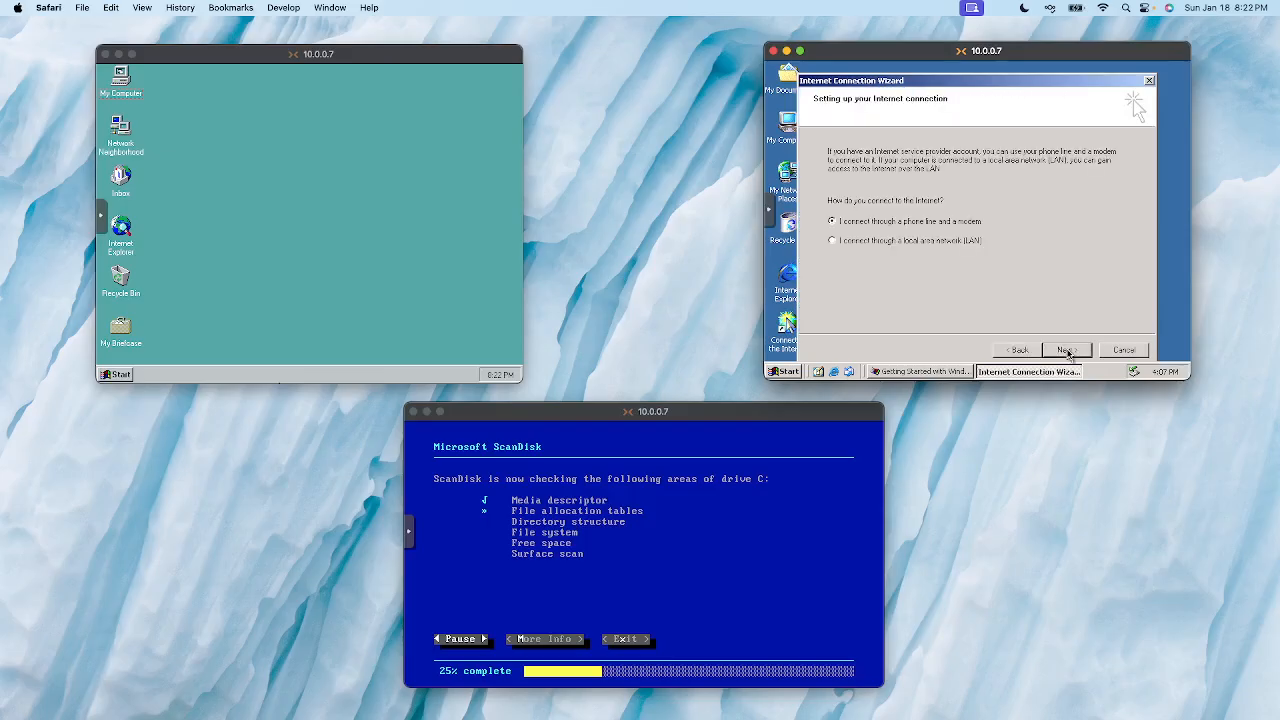
{"action": "left_click", "coordinate": [912, 241]}
{"action": "left_click", "coordinate": [1064, 350]}
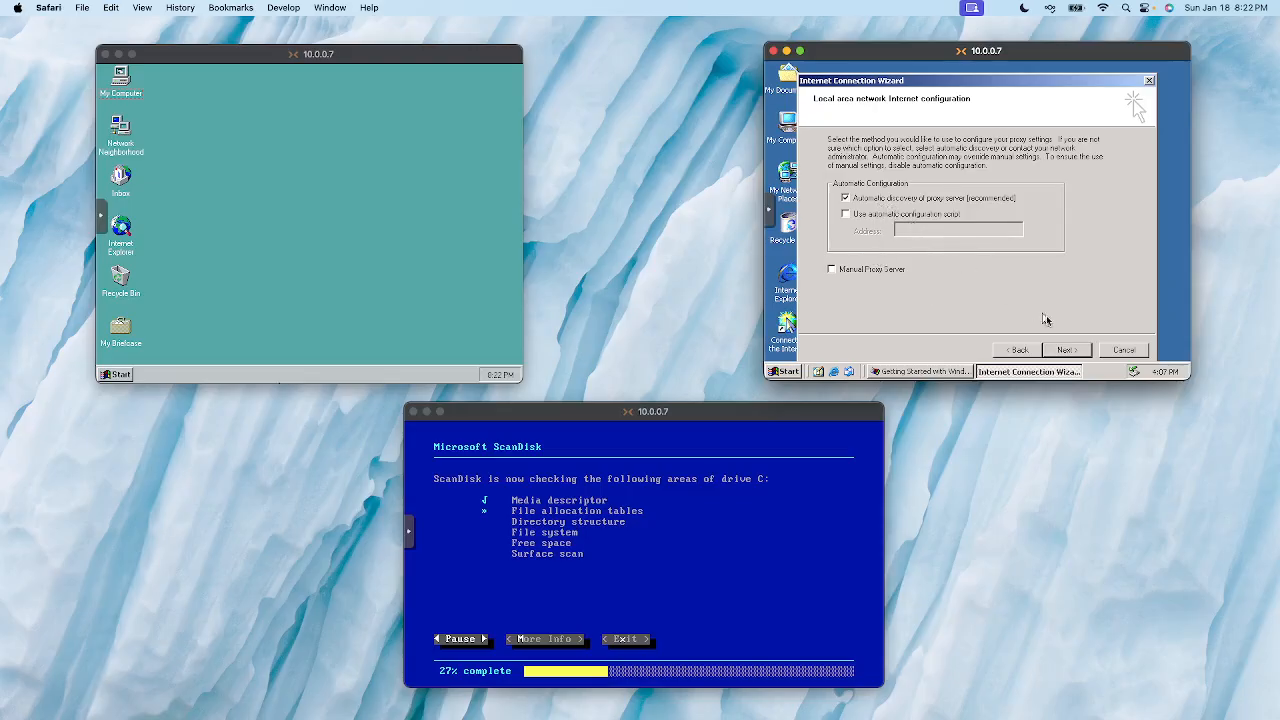
{"action": "left_click", "coordinate": [1068, 350]}
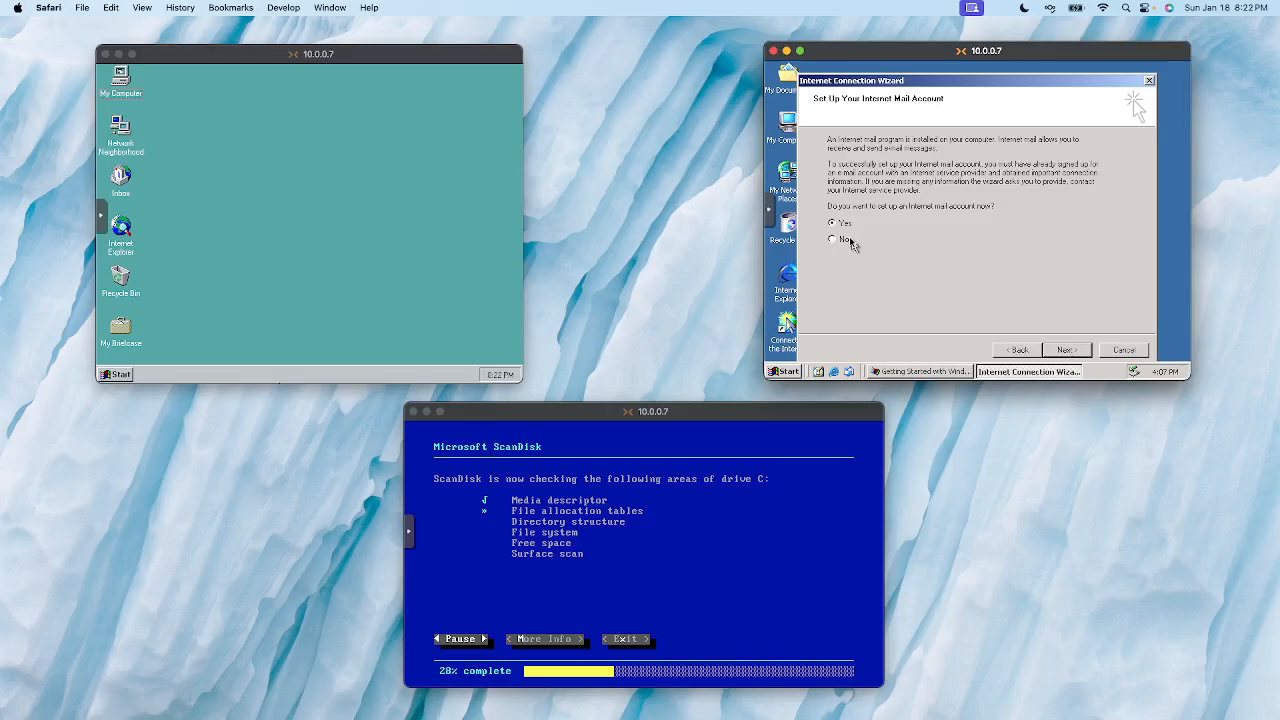
{"action": "left_click", "coordinate": [1066, 350]}
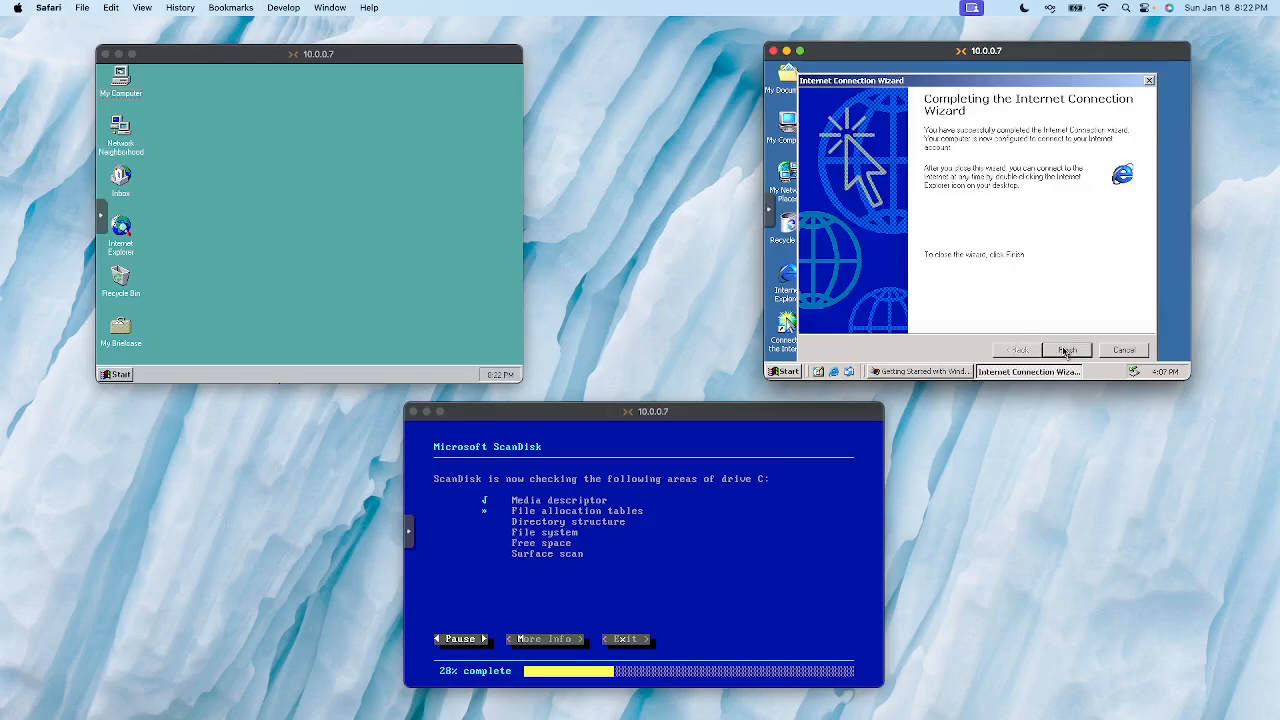
{"action": "left_click", "coordinate": [1067, 350]}
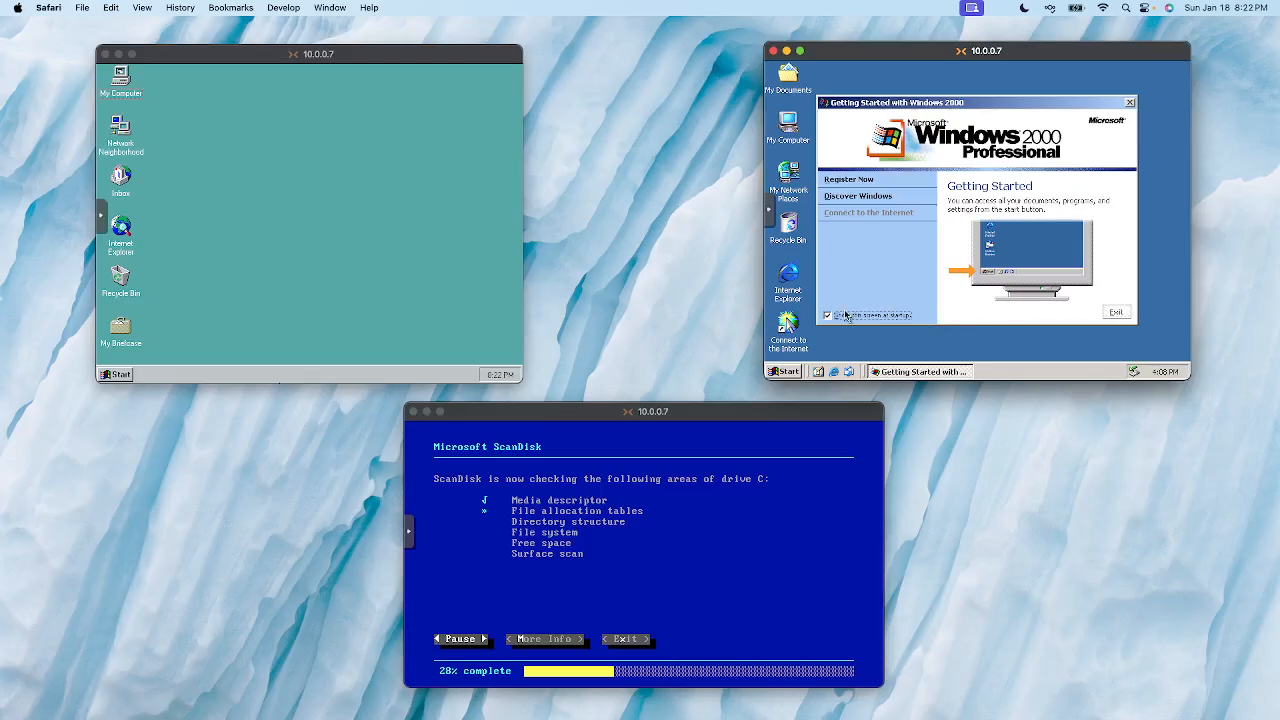
Step: Close Getting Started and dismiss the Start menu, leaving the bare Windows 2000 desktop
{"action": "left_click", "coordinate": [1126, 315]}
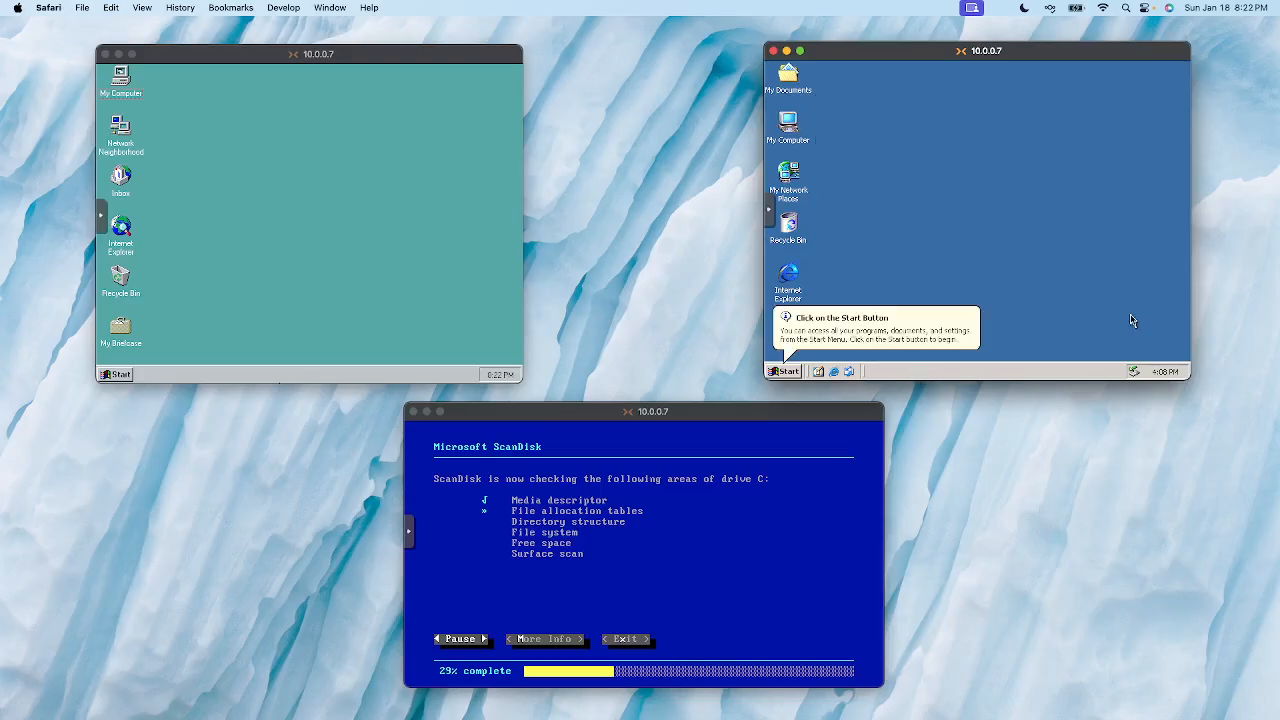
{"action": "left_click", "coordinate": [797, 371]}
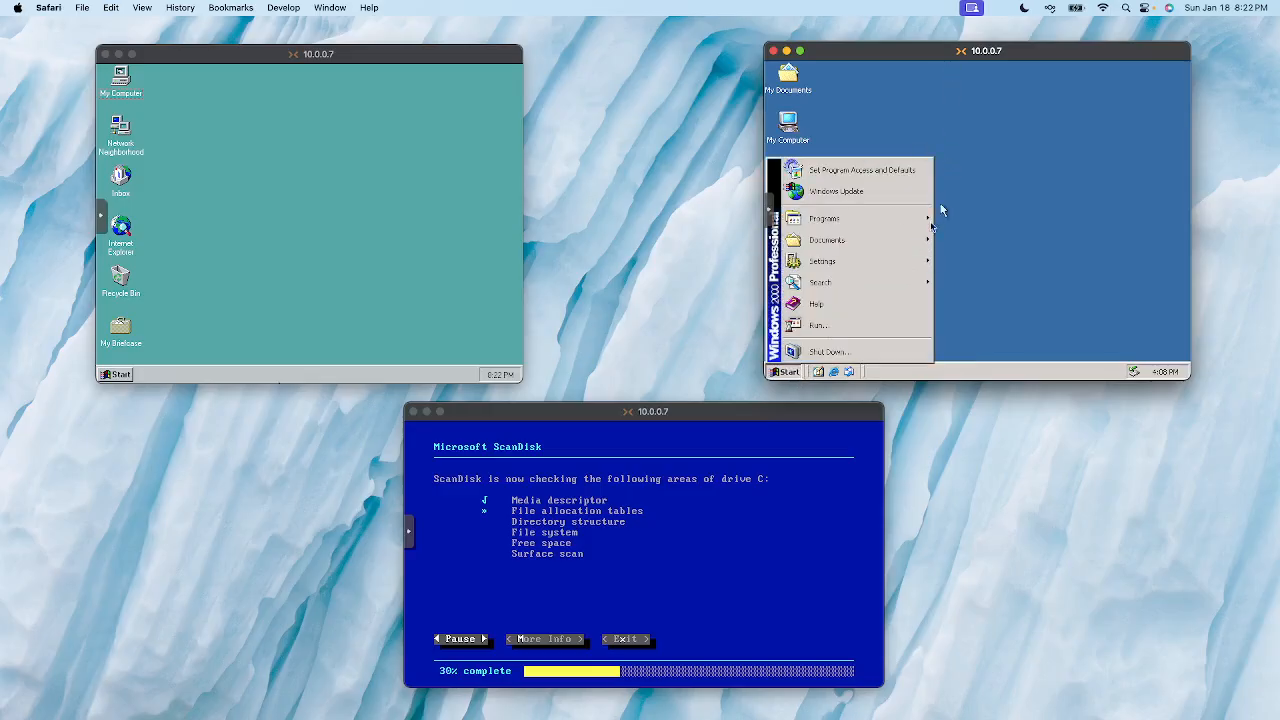
{"action": "mouse_move", "coordinate": [911, 229]}
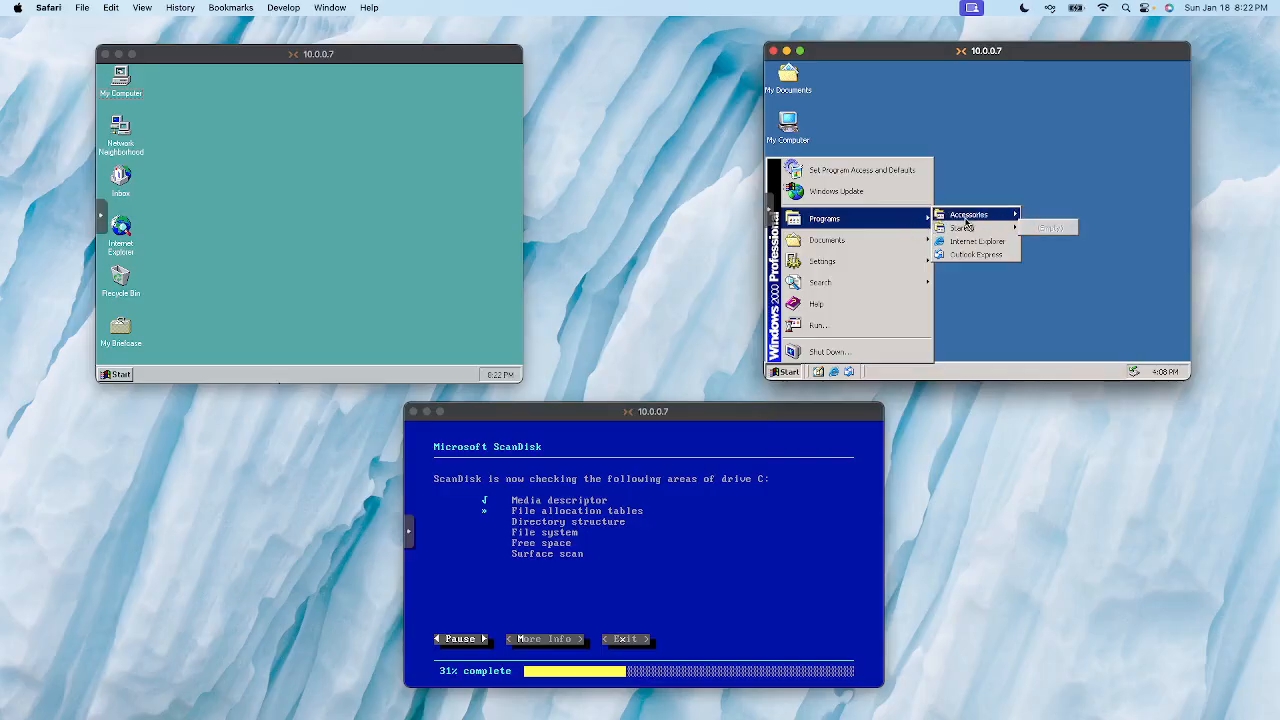
{"action": "left_click", "coordinate": [968, 170]}
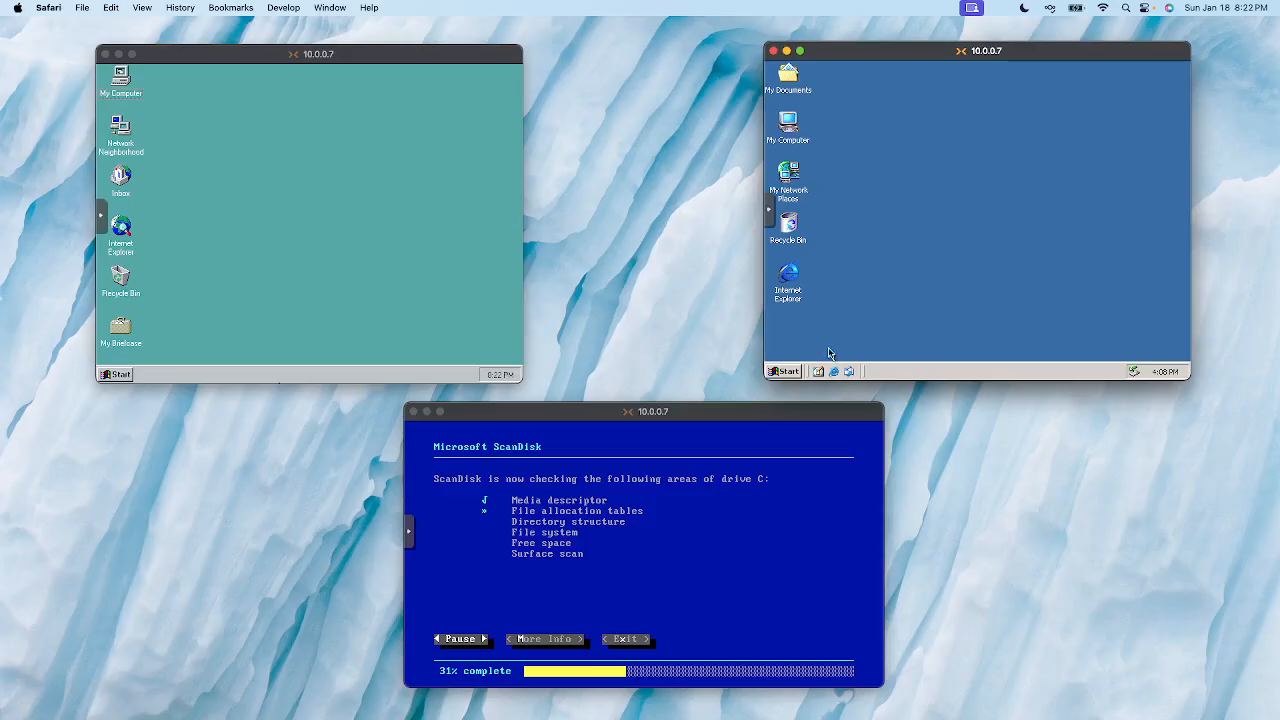
Step: Mount PCI_100M_ethernet_drivers.img from local storage as VM 103's CD/DVD disc image
{"action": "left_click_drag", "start_coordinate": [922, 718], "coordinate": [885, 61]}
{"action": "left_click", "coordinate": [340, 207]}
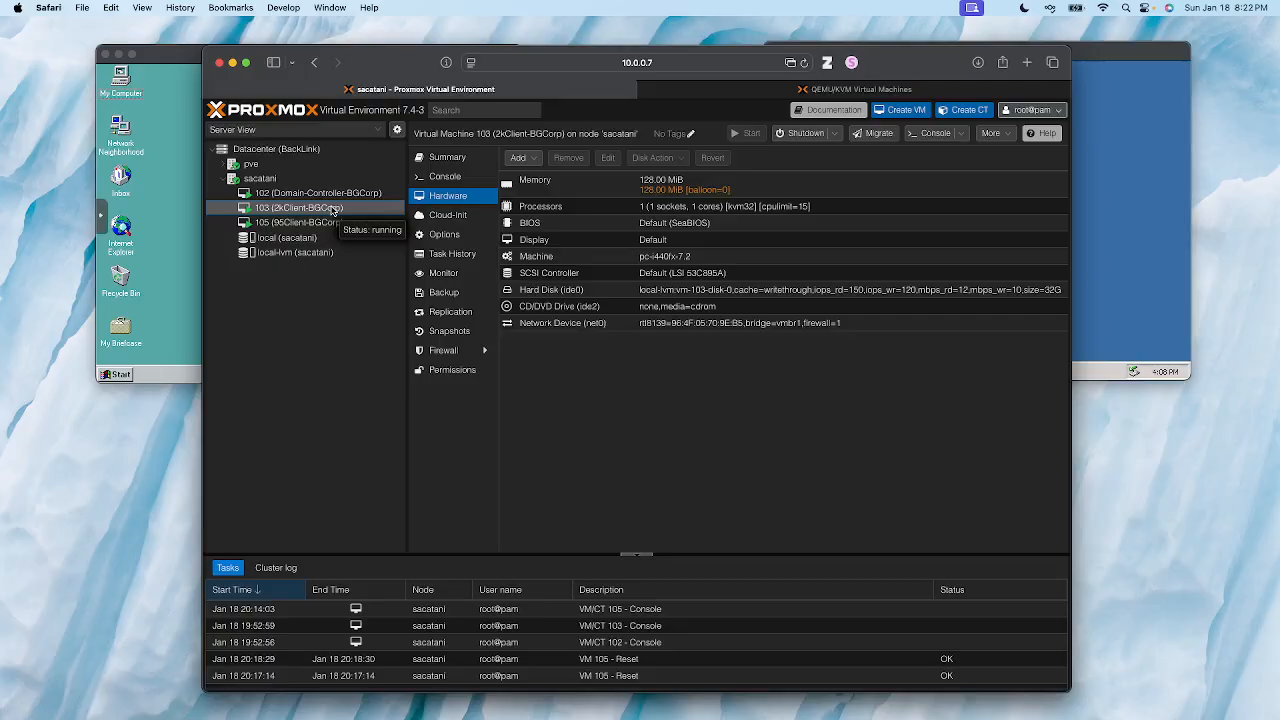
{"action": "double_click", "coordinate": [598, 306]}
{"action": "left_click", "coordinate": [586, 357]}
{"action": "left_click", "coordinate": [640, 375]}
{"action": "left_click", "coordinate": [644, 397]}
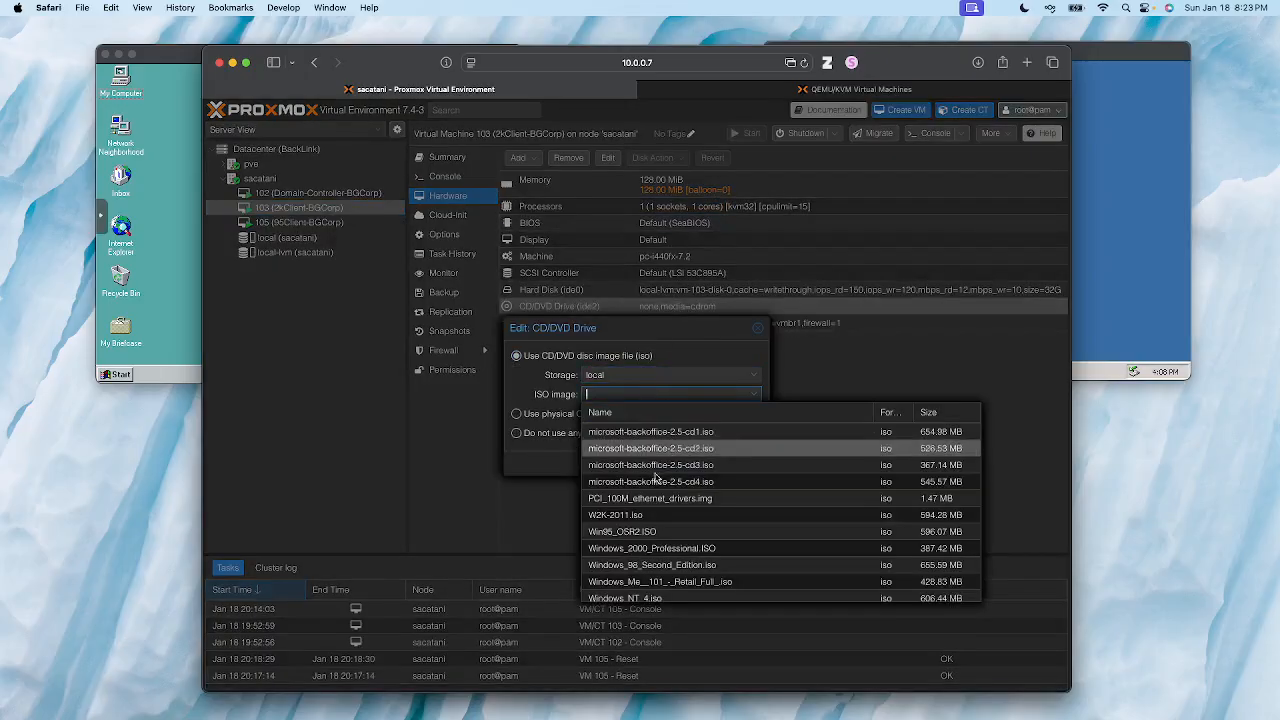
{"action": "left_click", "coordinate": [643, 500]}
{"action": "left_click", "coordinate": [686, 463]}
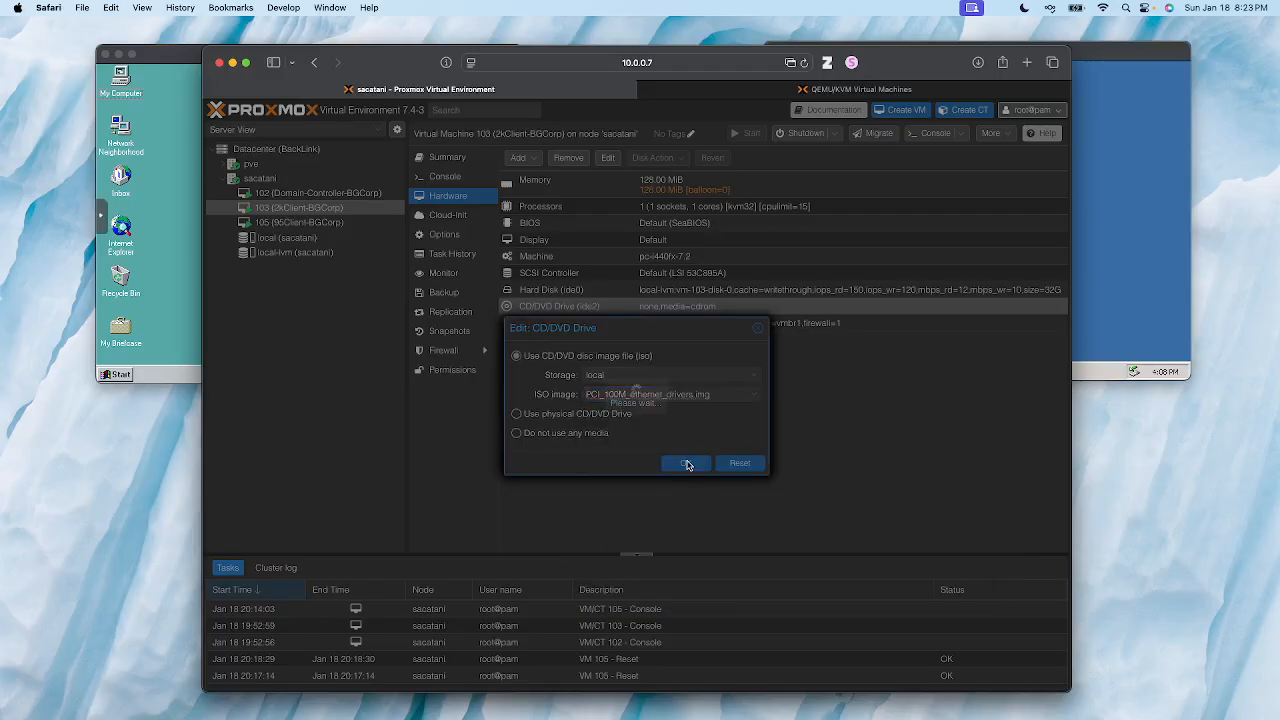
{"action": "left_click_drag", "start_coordinate": [916, 88], "coordinate": [972, 719]}
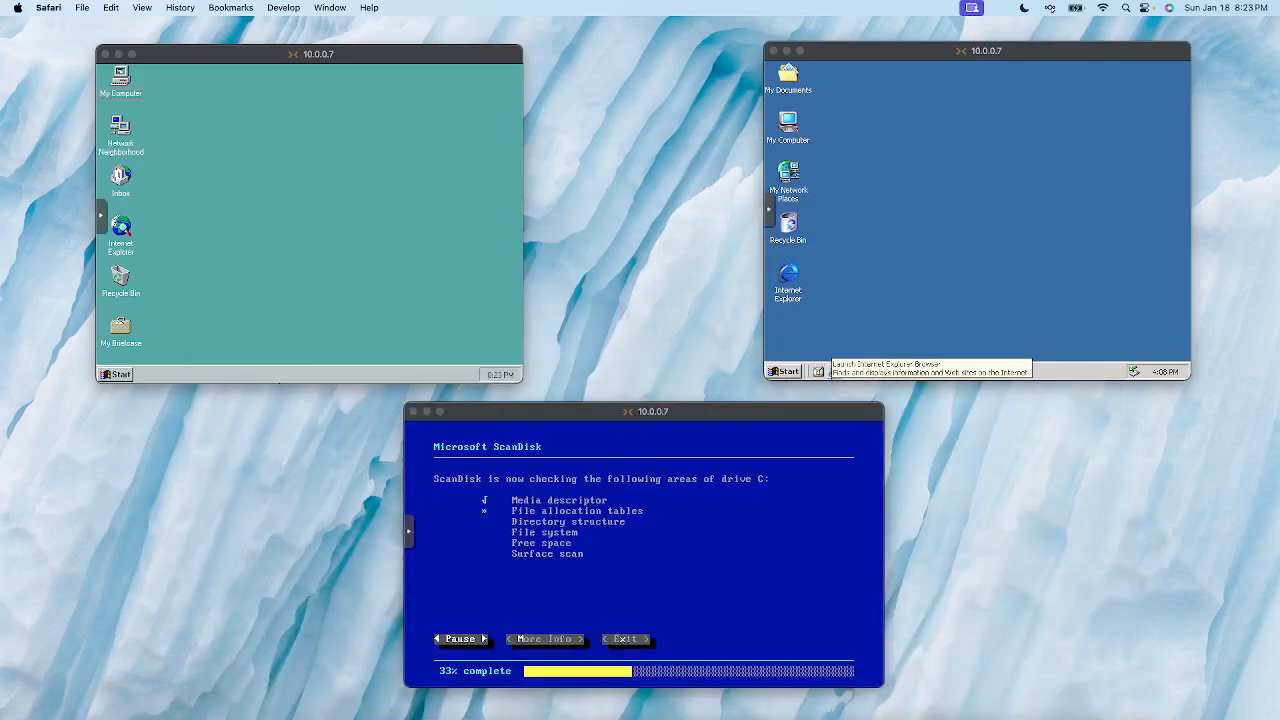
Step: On the Windows 2000 VM, go from My Documents up to the Desktop and open My Computer
{"action": "left_click", "coordinate": [1012, 247]}
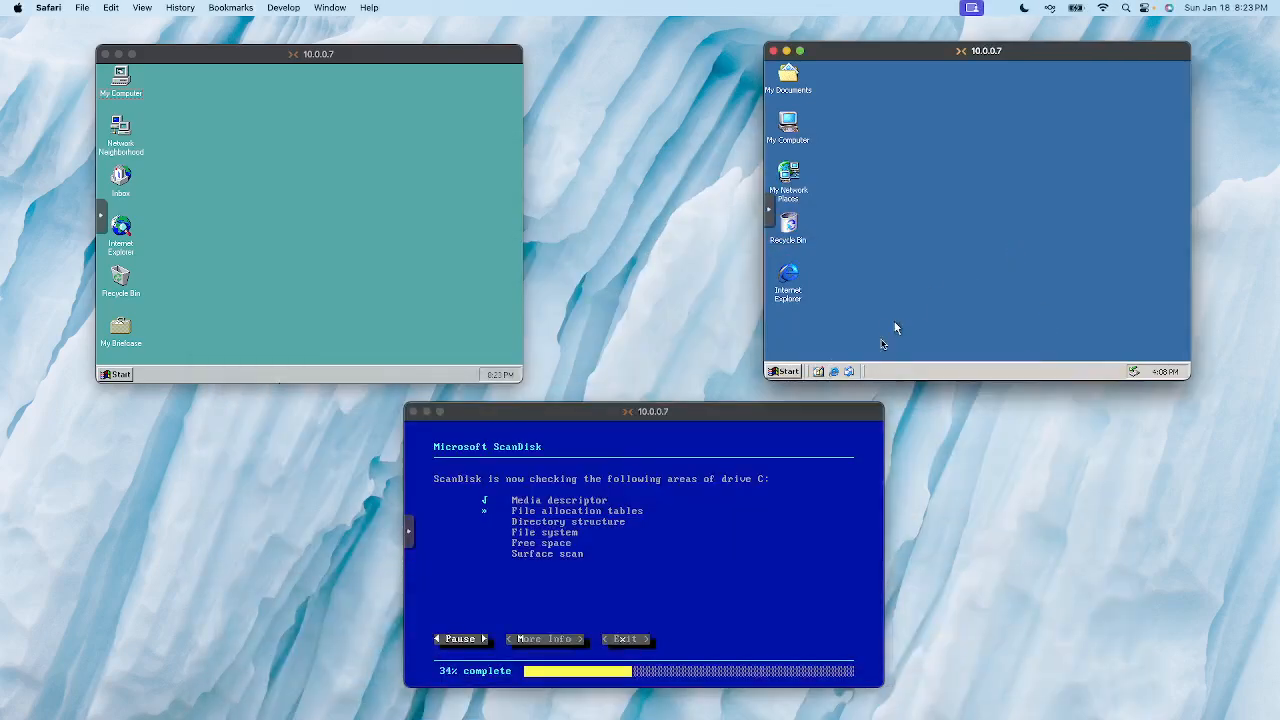
{"action": "left_click", "coordinate": [803, 372]}
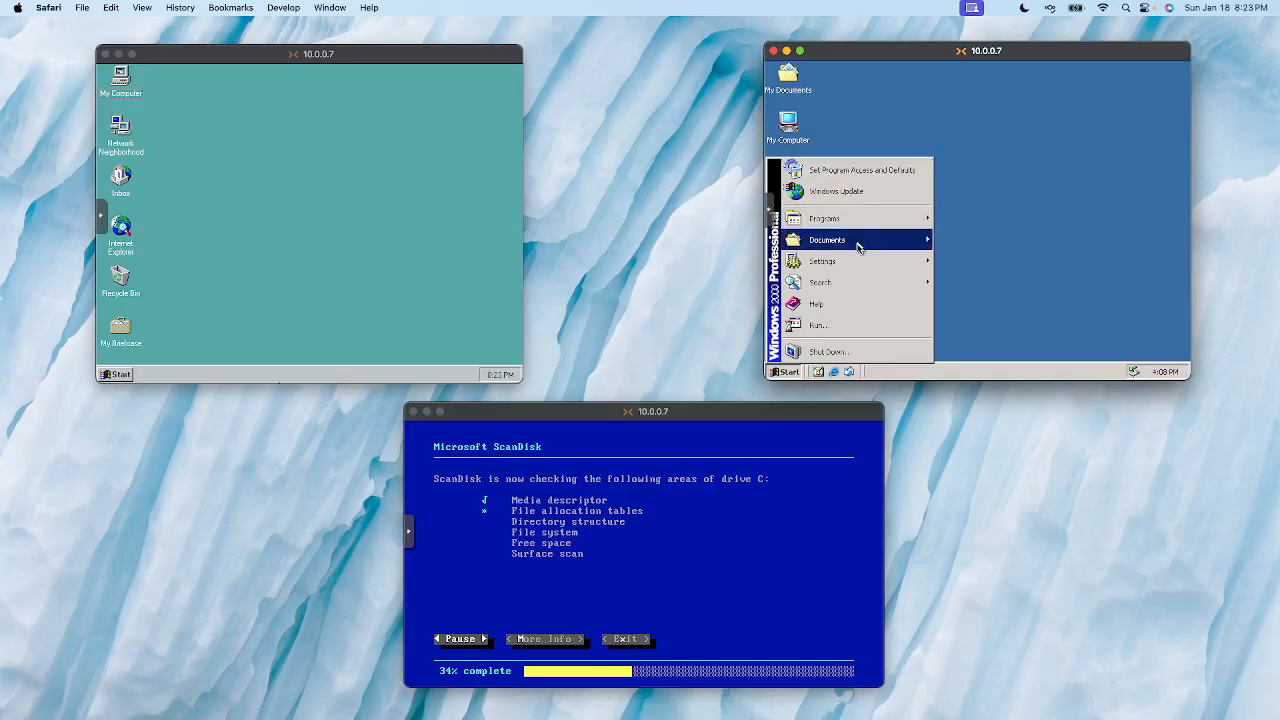
{"action": "left_click", "coordinate": [945, 236]}
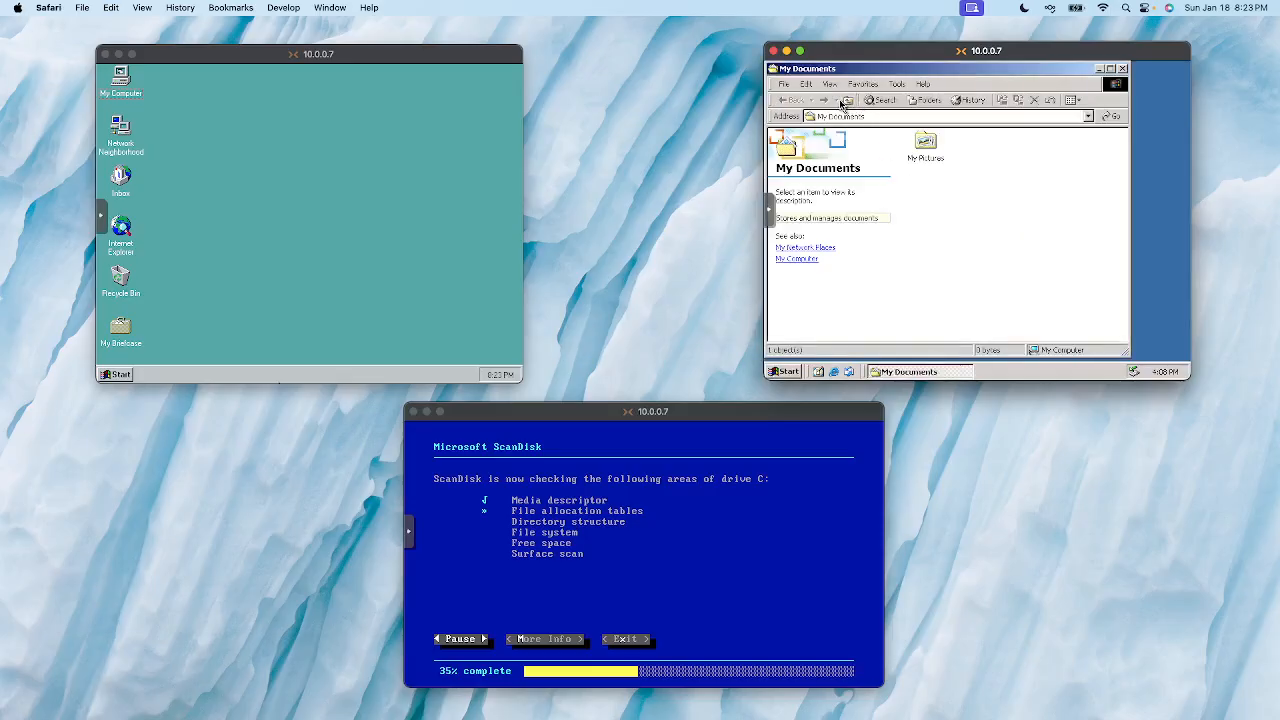
{"action": "left_click", "coordinate": [848, 102]}
{"action": "double_click", "coordinate": [977, 146]}
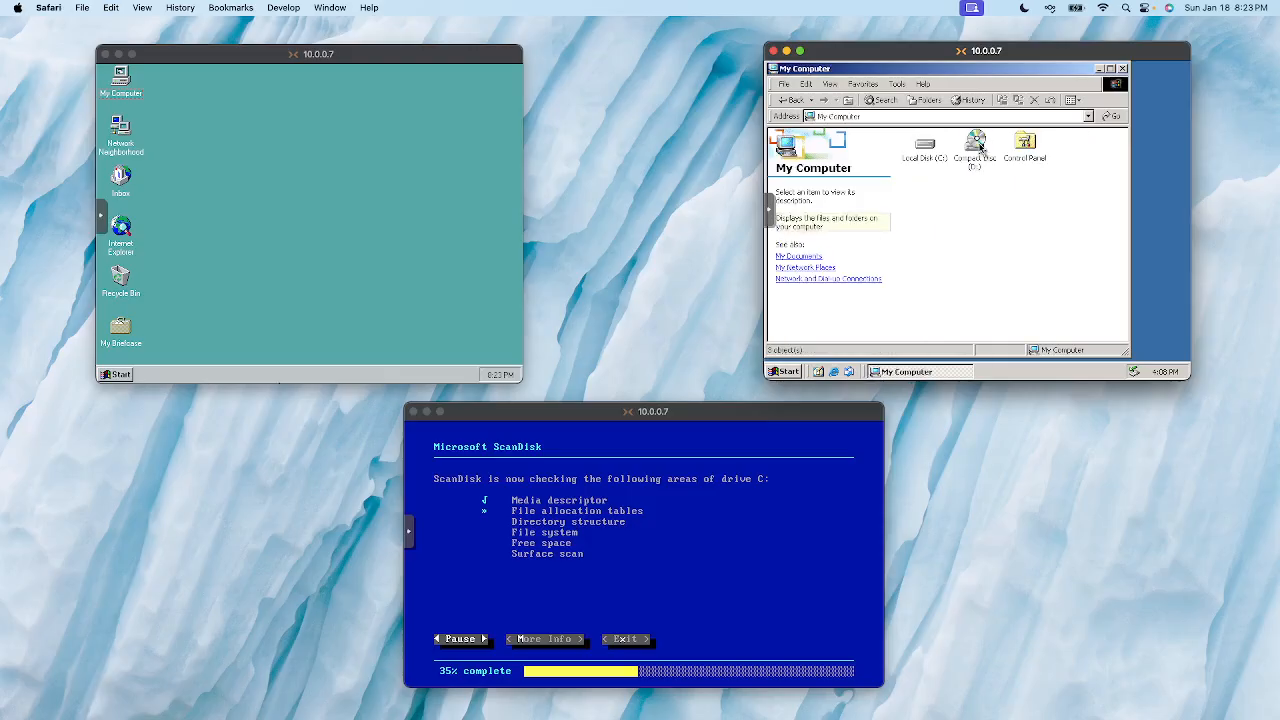
Step: Try opening Compact Disc (D:), dismiss the not-accessible errors, and check then close its Properties
{"action": "double_click", "coordinate": [977, 146]}
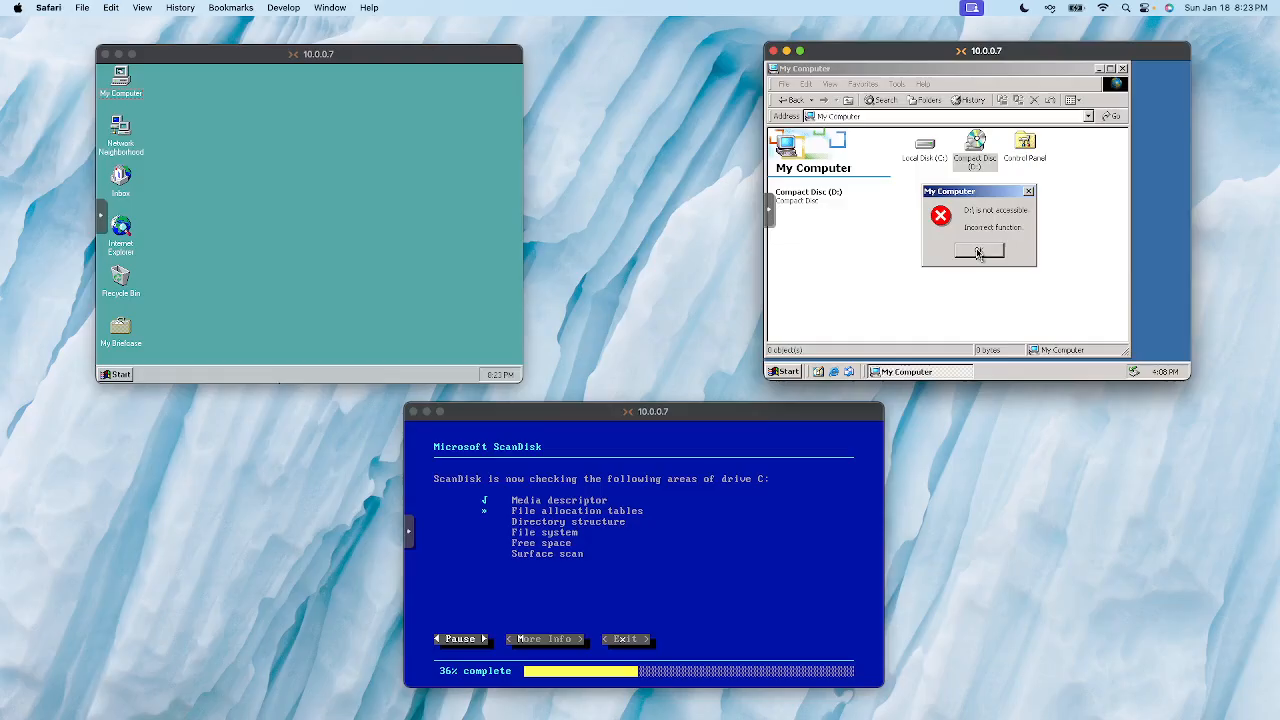
{"action": "left_click", "coordinate": [979, 252]}
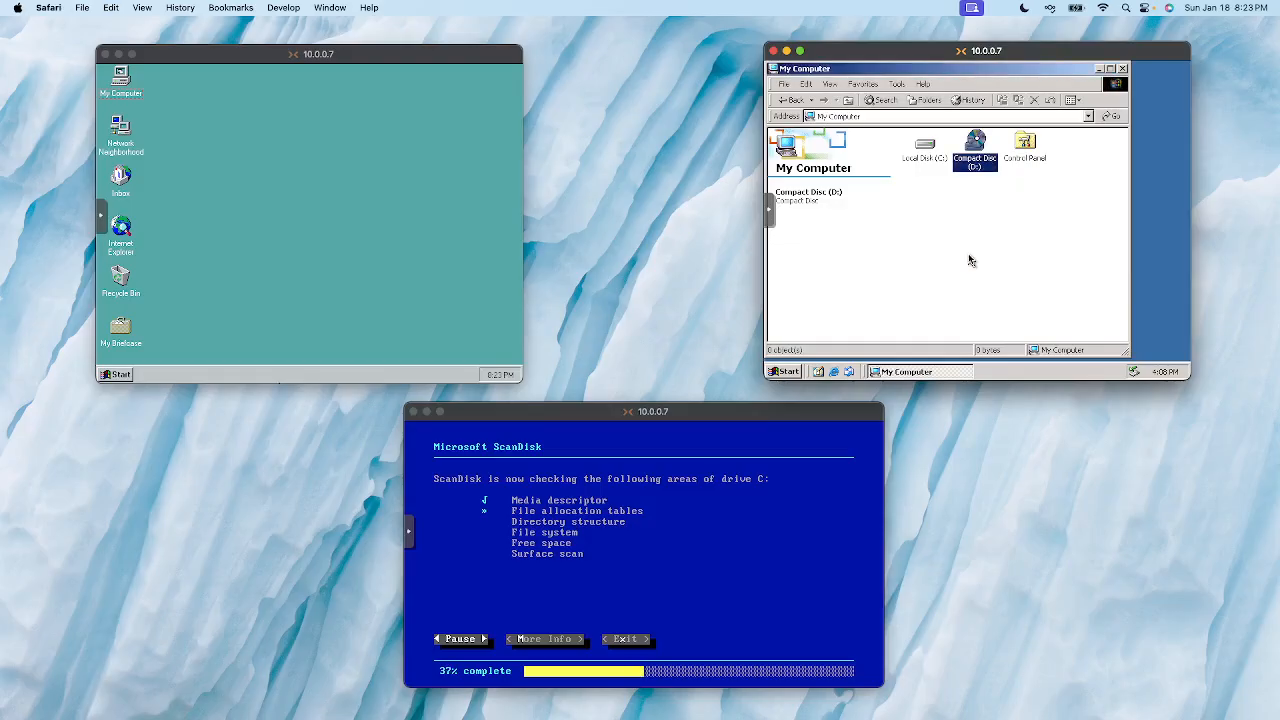
{"action": "right_click", "coordinate": [978, 148]}
{"action": "left_click", "coordinate": [990, 153]}
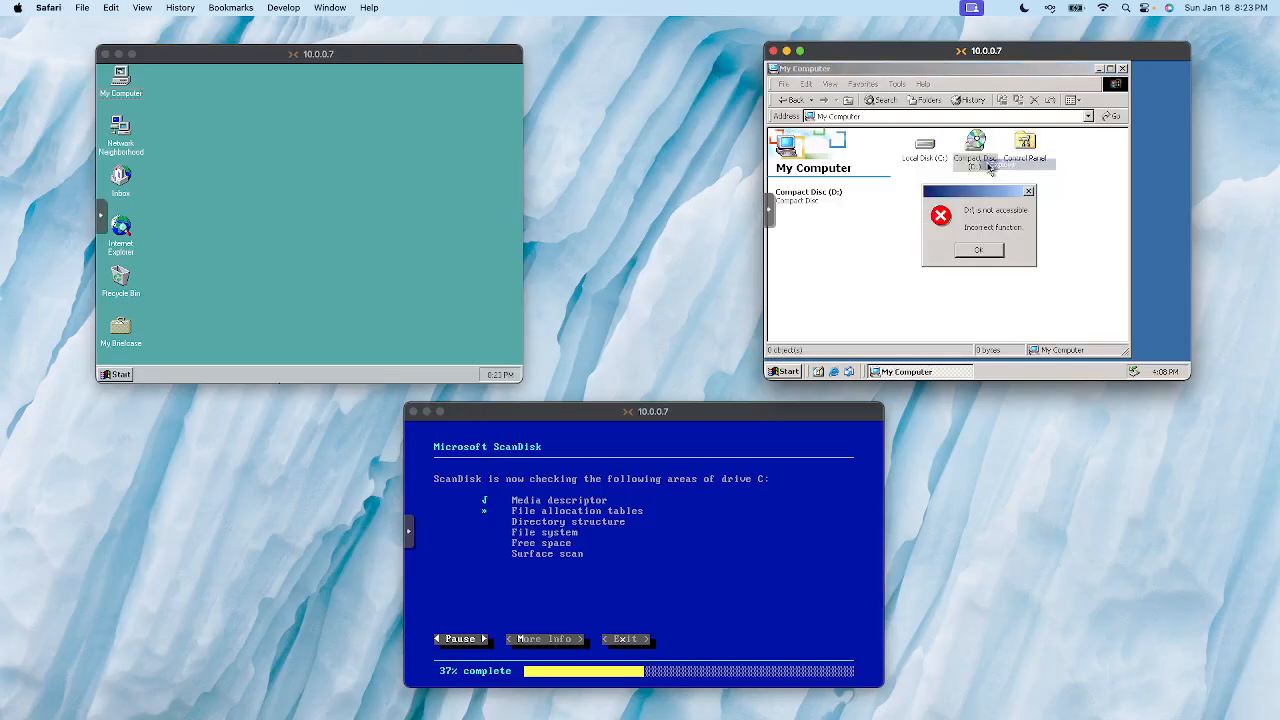
{"action": "left_click", "coordinate": [979, 252]}
{"action": "right_click", "coordinate": [974, 138]}
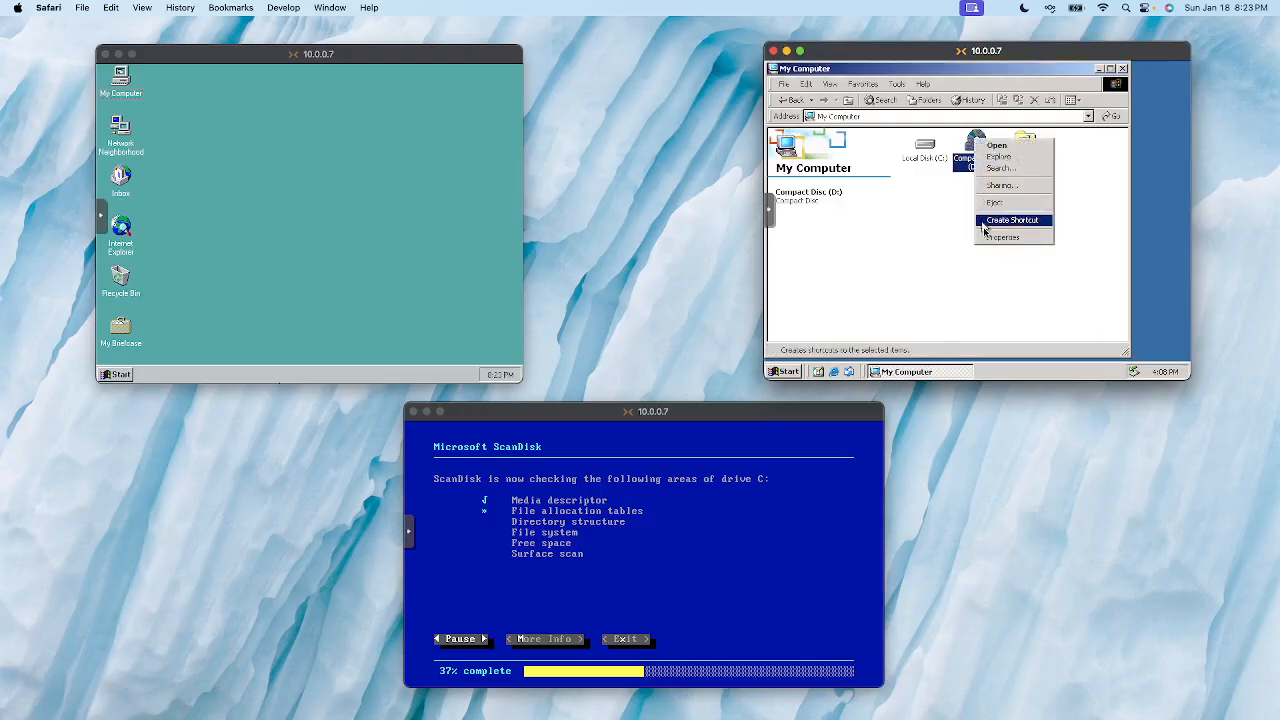
{"action": "left_click", "coordinate": [990, 240]}
{"action": "left_click_drag", "start_coordinate": [1040, 75], "coordinate": [894, 80]}
{"action": "left_click", "coordinate": [1037, 77]}
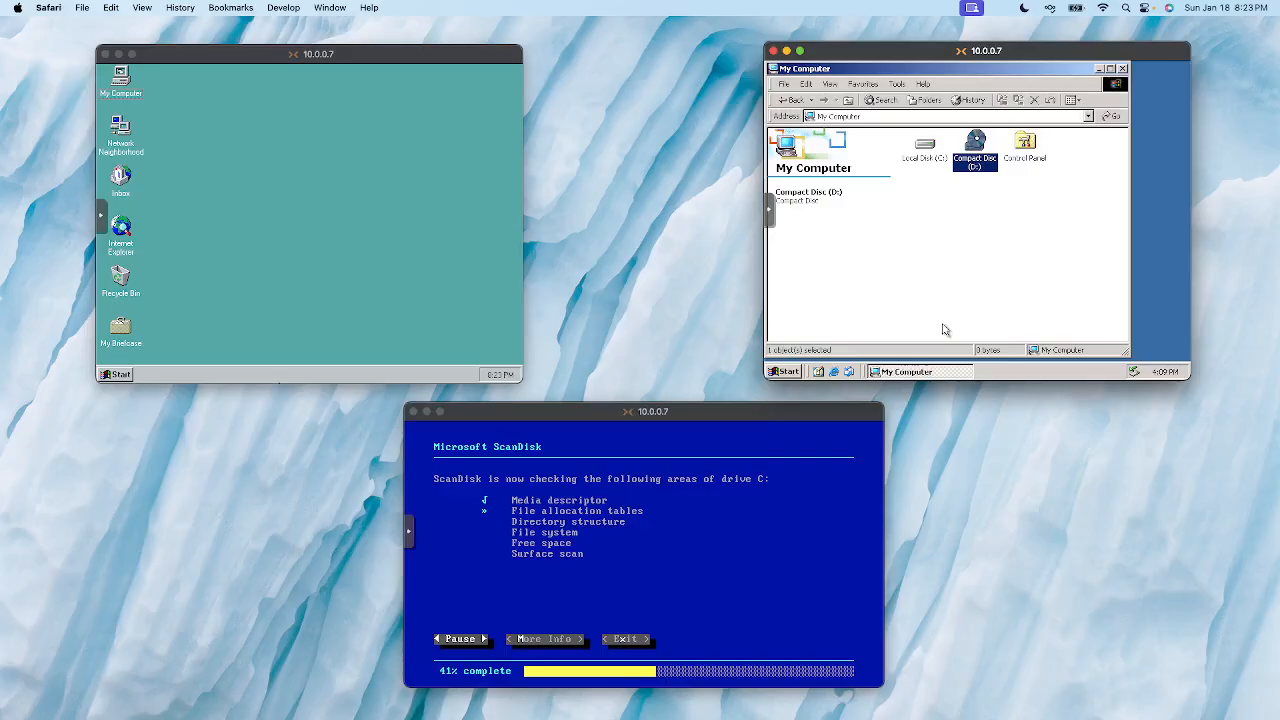
{"action": "left_click", "coordinate": [960, 300]}
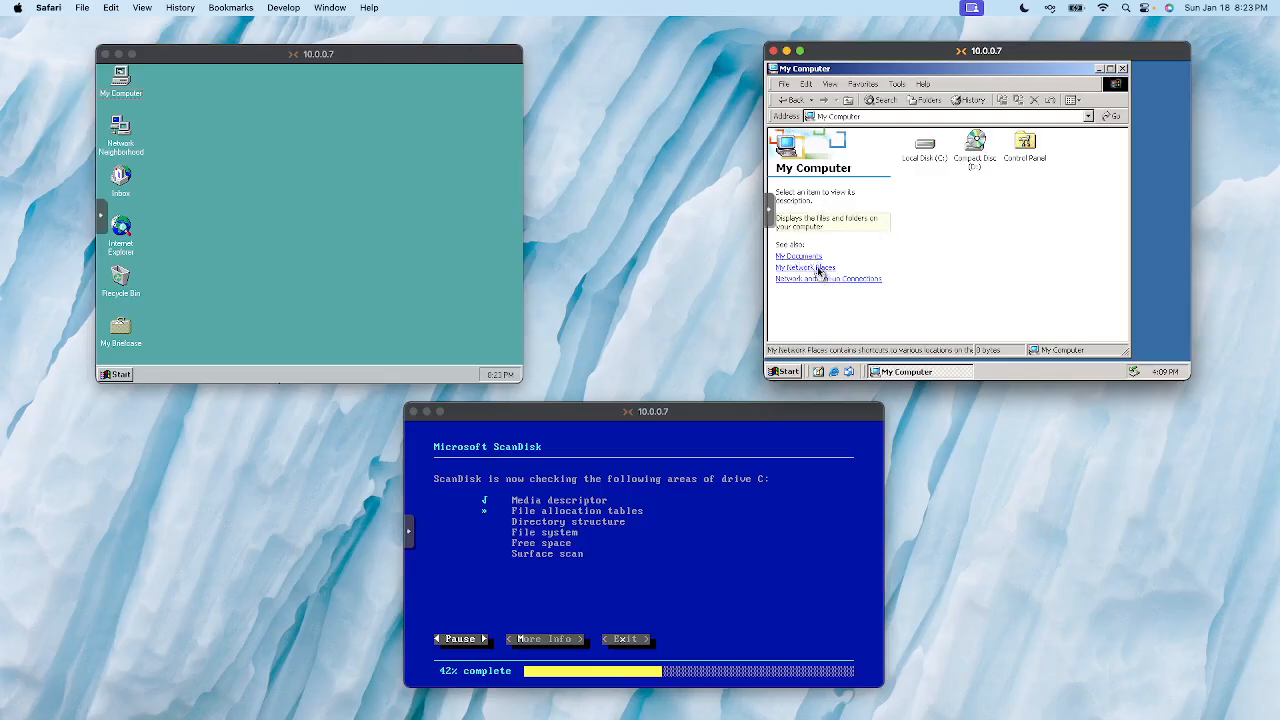
Step: Close My Network Places and open the Local Area Connection status from Network and Dial-up Connections
{"action": "left_click", "coordinate": [819, 269]}
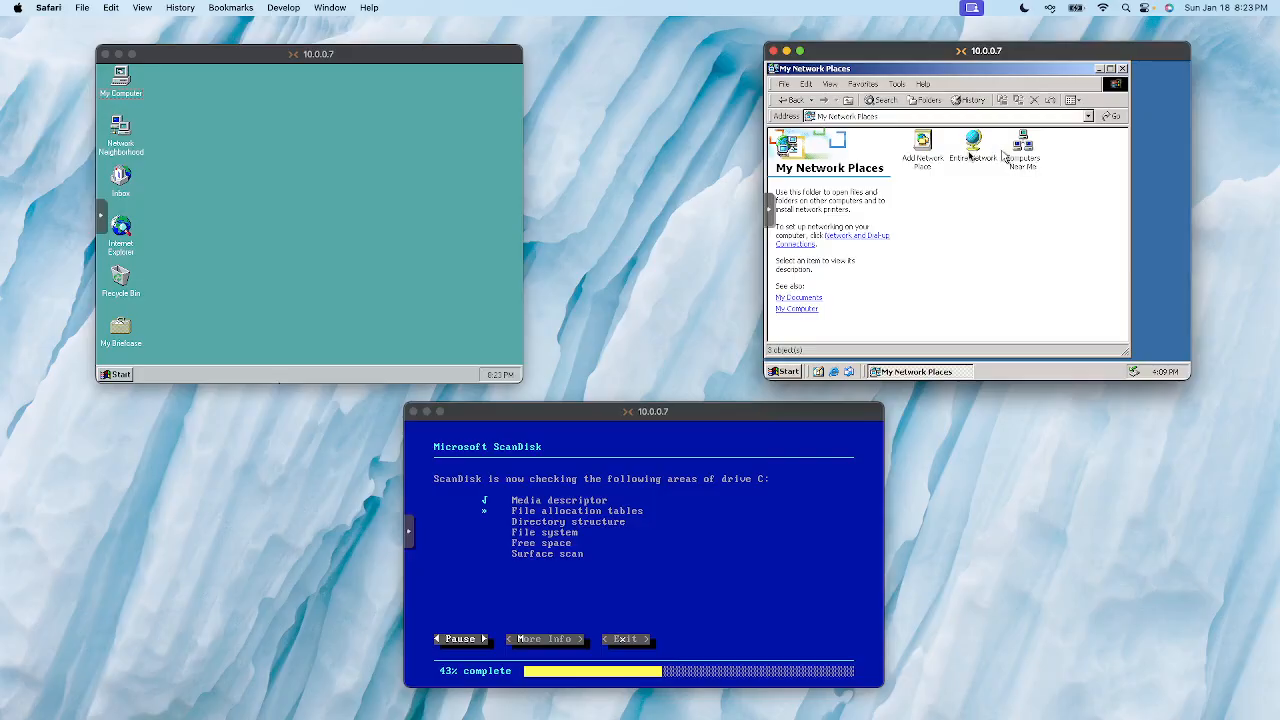
{"action": "left_click", "coordinate": [1122, 69]}
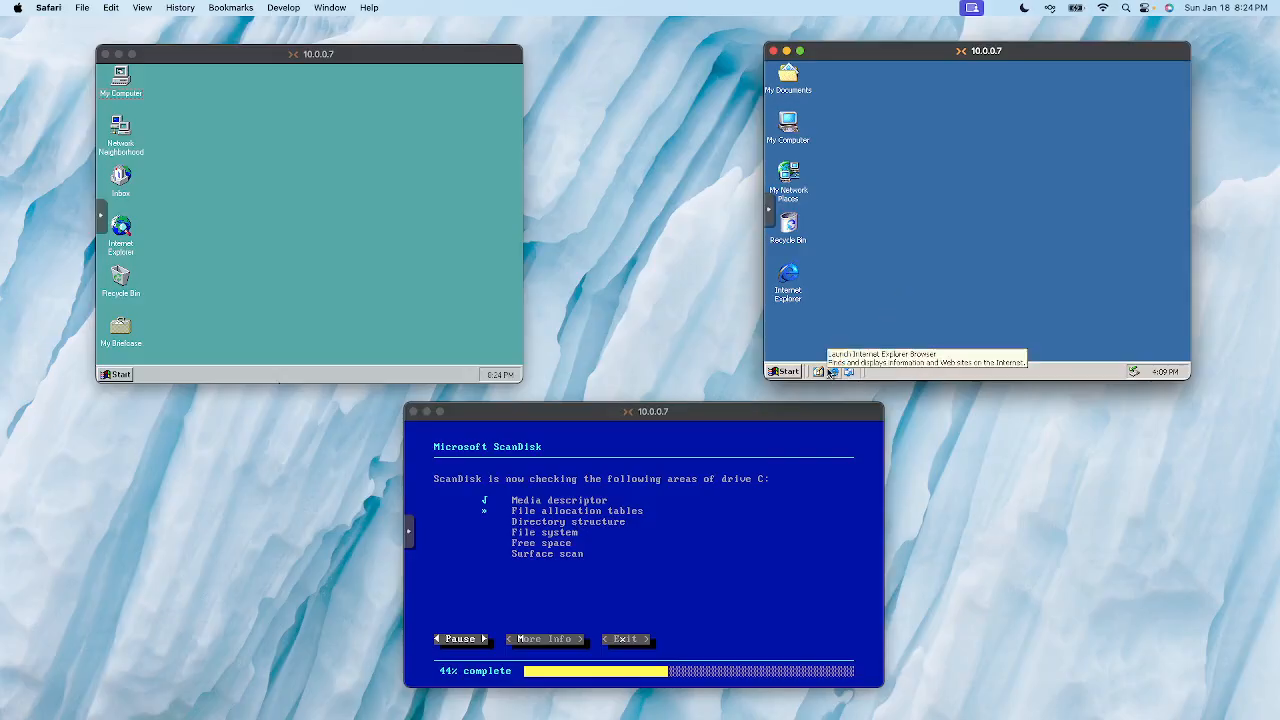
{"action": "left_click", "coordinate": [785, 371]}
{"action": "mouse_move", "coordinate": [863, 261]}
{"action": "left_click", "coordinate": [965, 273]}
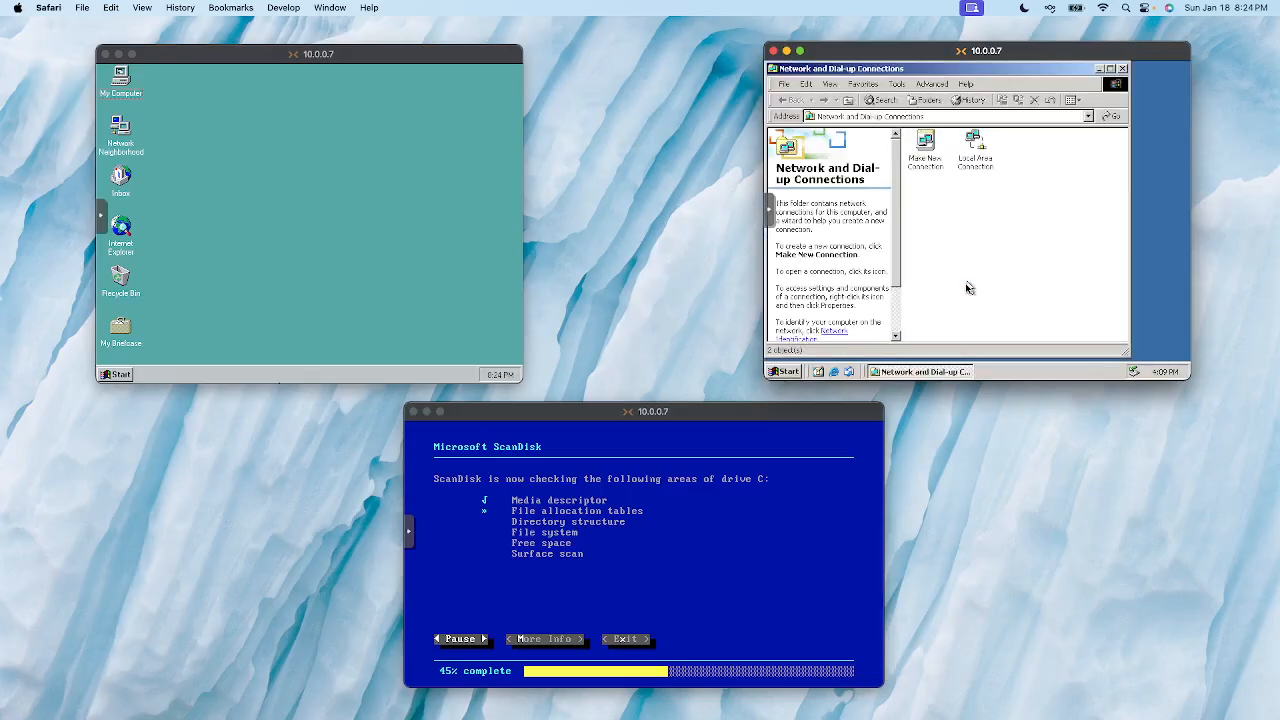
{"action": "double_click", "coordinate": [975, 148]}
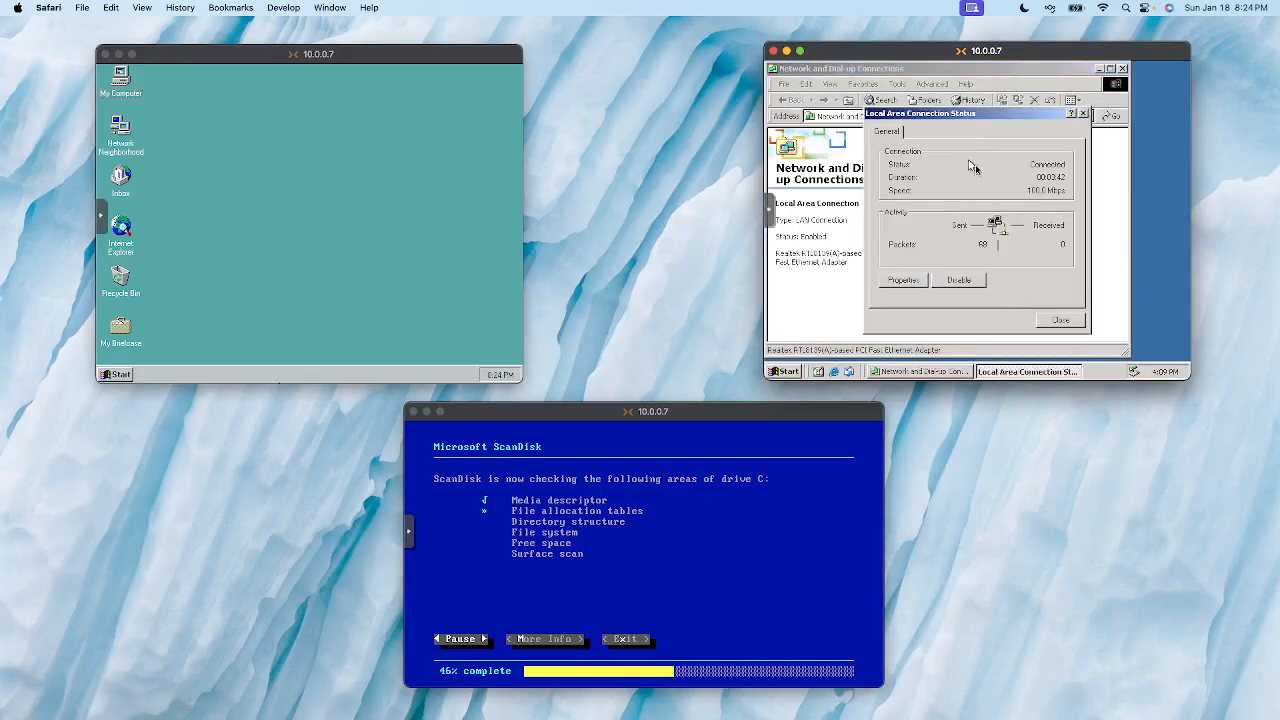
Step: Inspect the Local Area Connection's advanced TCP/IP settings showing DHCP Enabled, then close the dialogs
{"action": "left_click", "coordinate": [904, 280]}
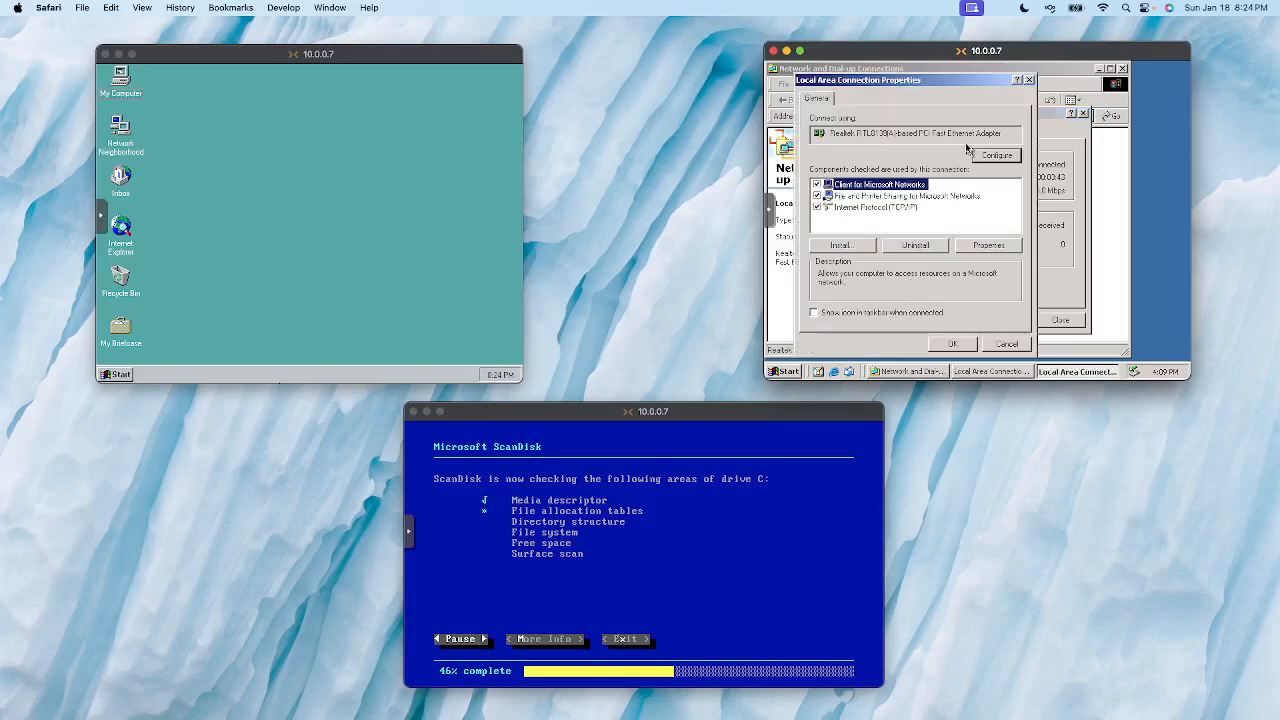
{"action": "left_click", "coordinate": [893, 208]}
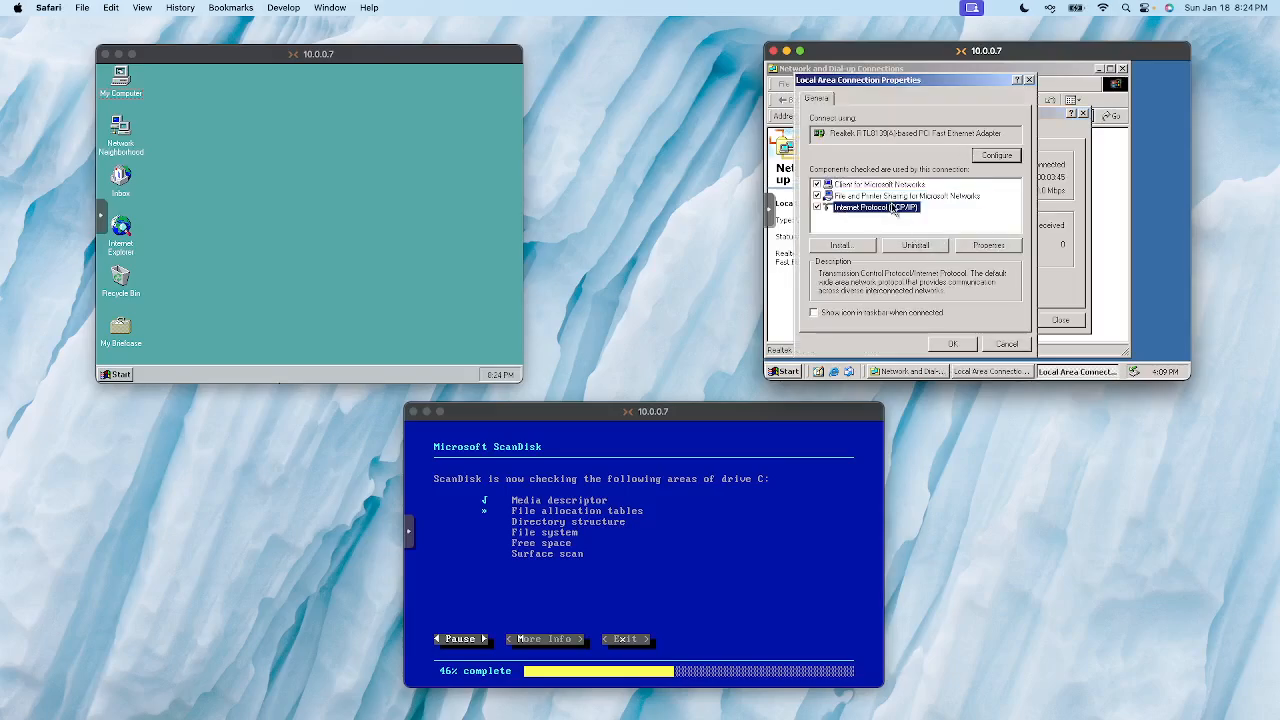
{"action": "left_click", "coordinate": [988, 245]}
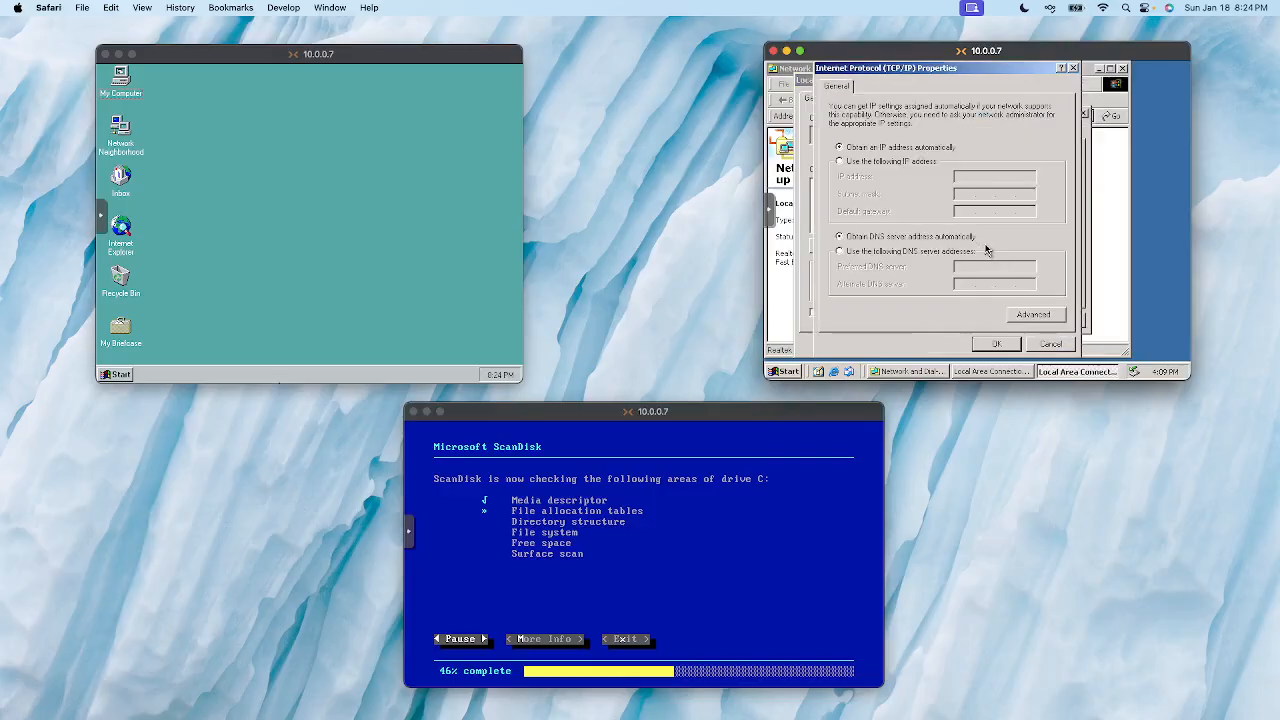
{"action": "left_click", "coordinate": [1021, 315]}
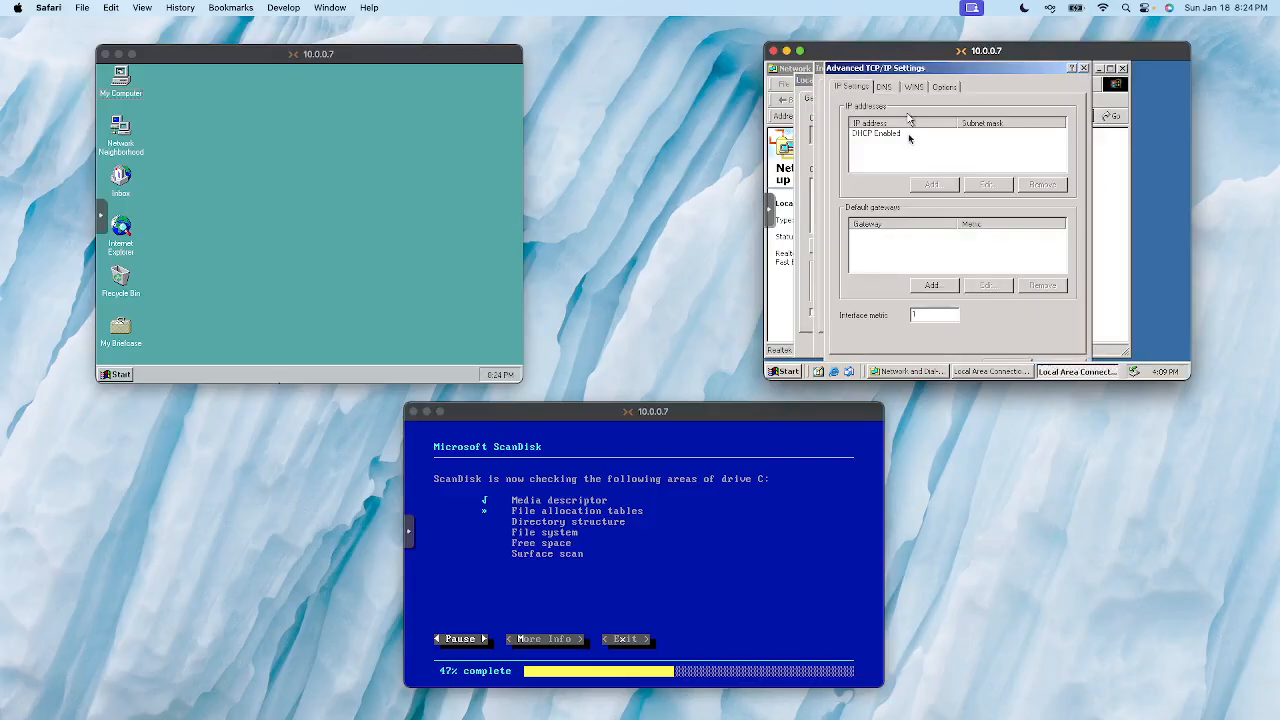
{"action": "left_click", "coordinate": [903, 139]}
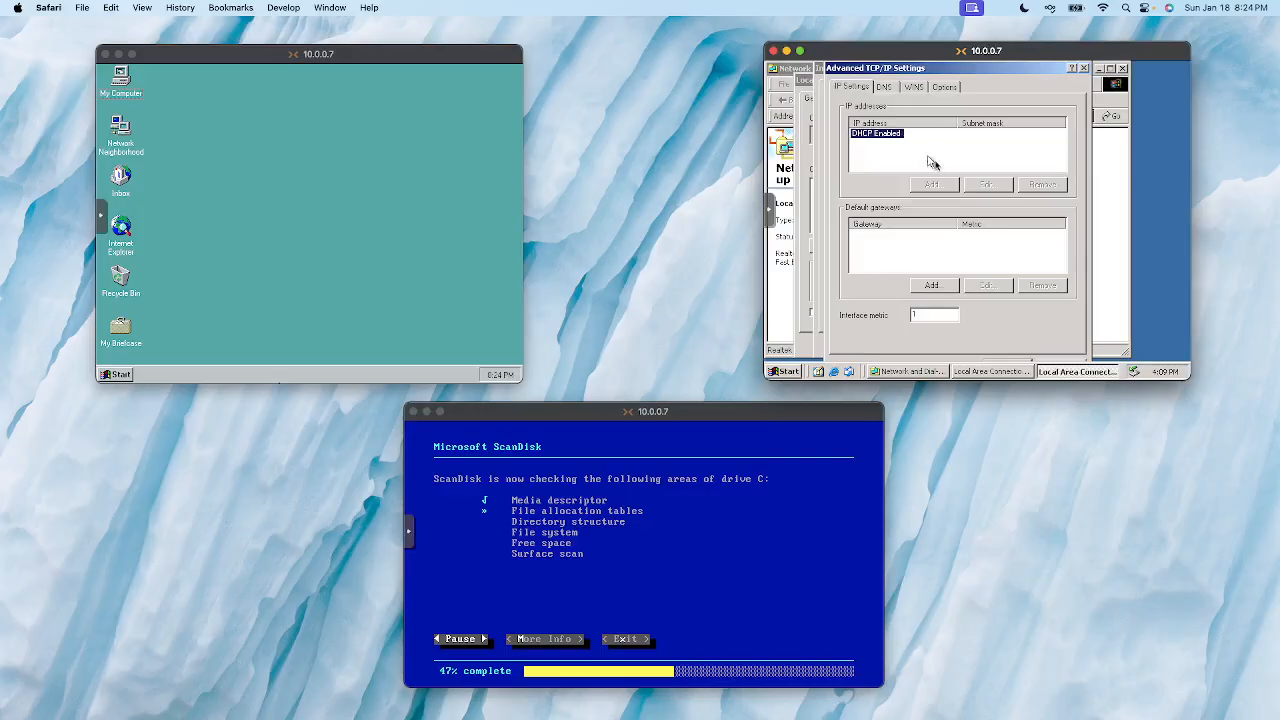
{"action": "left_click", "coordinate": [1084, 69]}
{"action": "left_click", "coordinate": [1073, 69]}
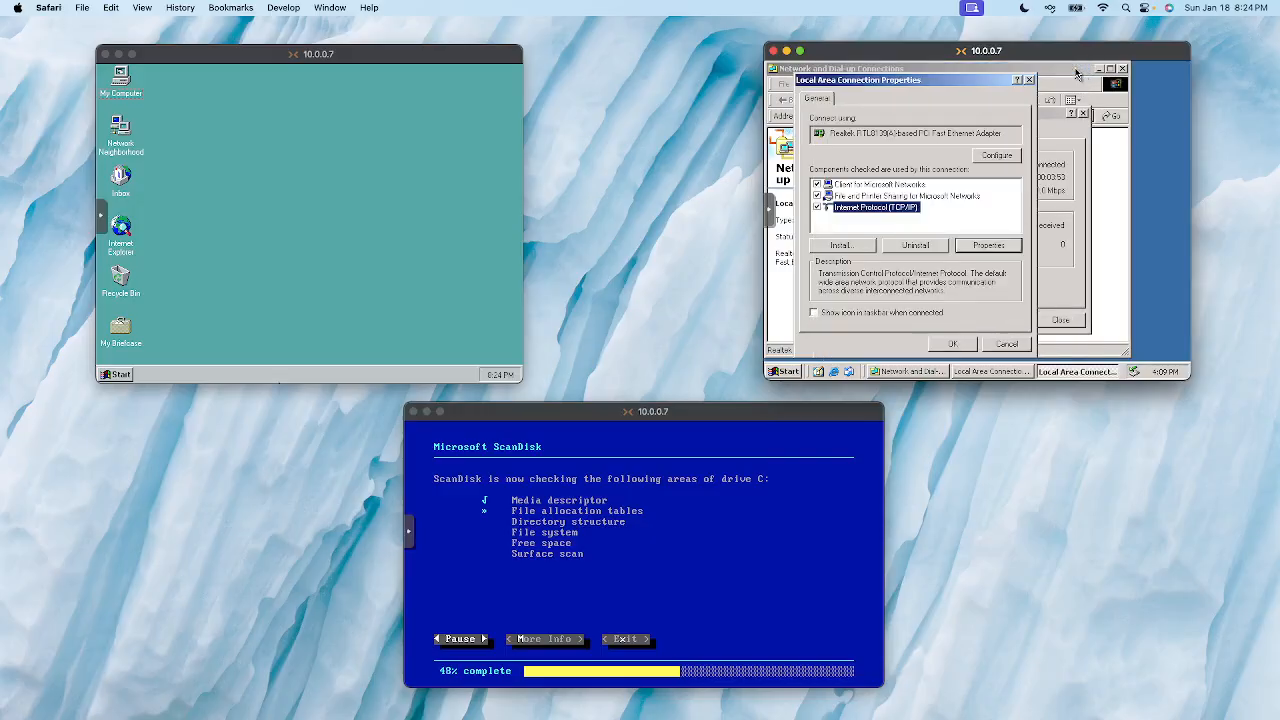
{"action": "left_click", "coordinate": [1022, 72]}
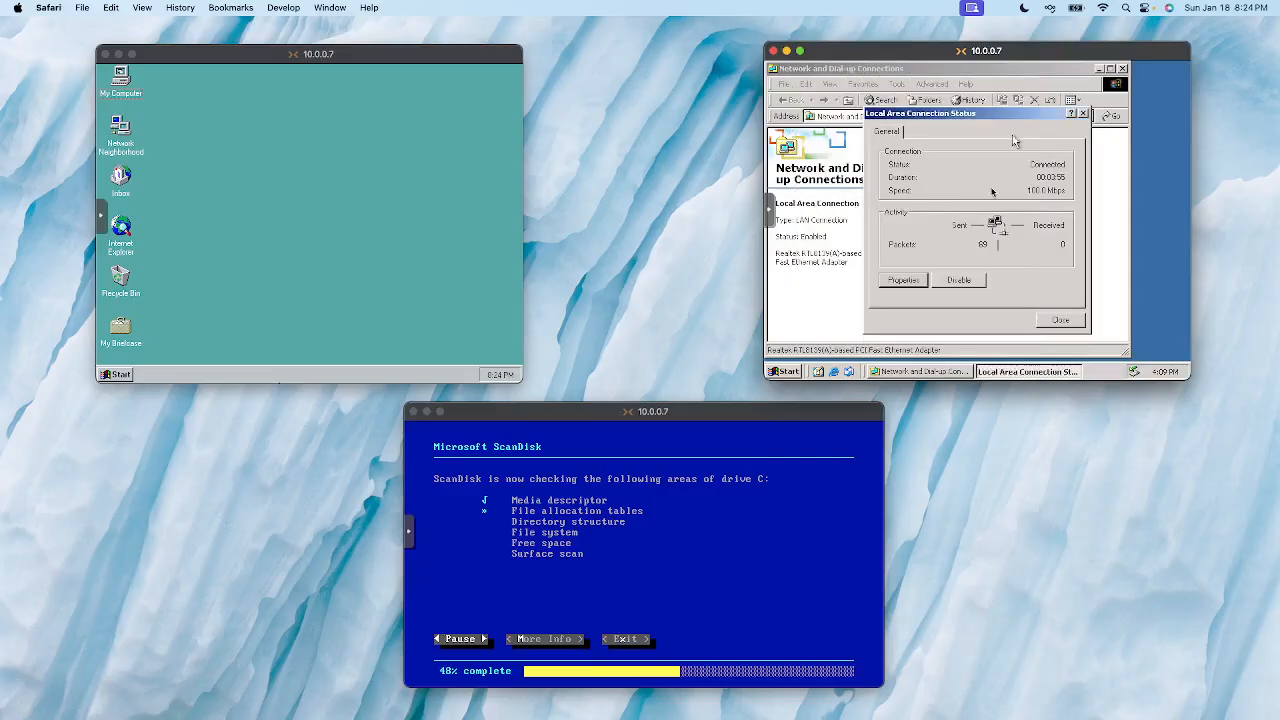
{"action": "left_click", "coordinate": [1066, 330]}
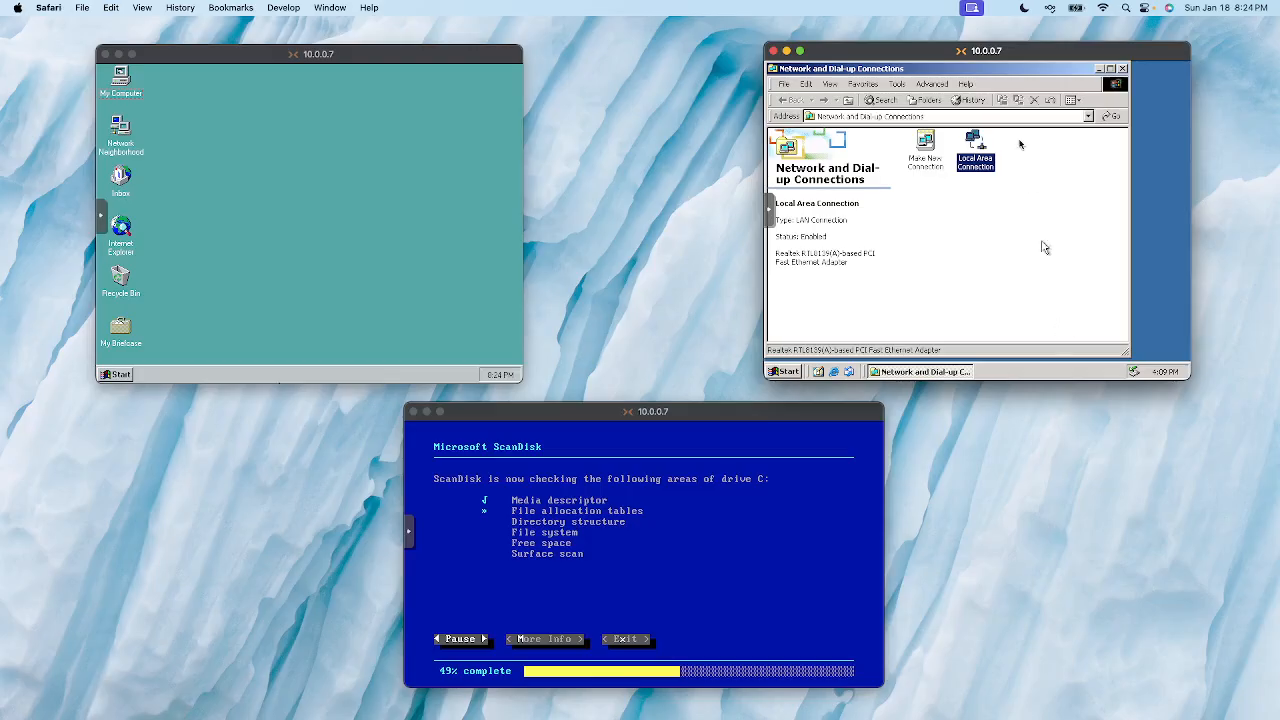
Step: Close the connections window, scroll through the Windows 2000 Control Panel icons, then switch to Proxmox
{"action": "left_click", "coordinate": [1123, 69]}
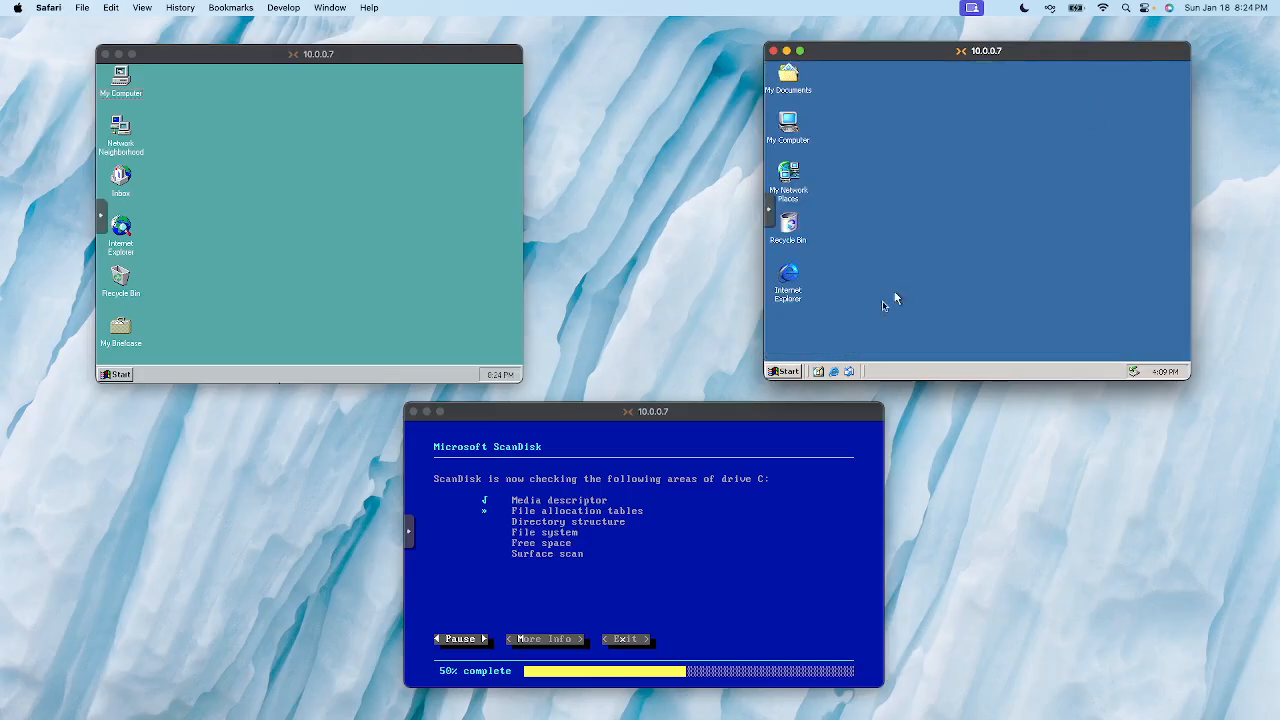
{"action": "left_click", "coordinate": [785, 371]}
{"action": "mouse_move", "coordinate": [862, 266]}
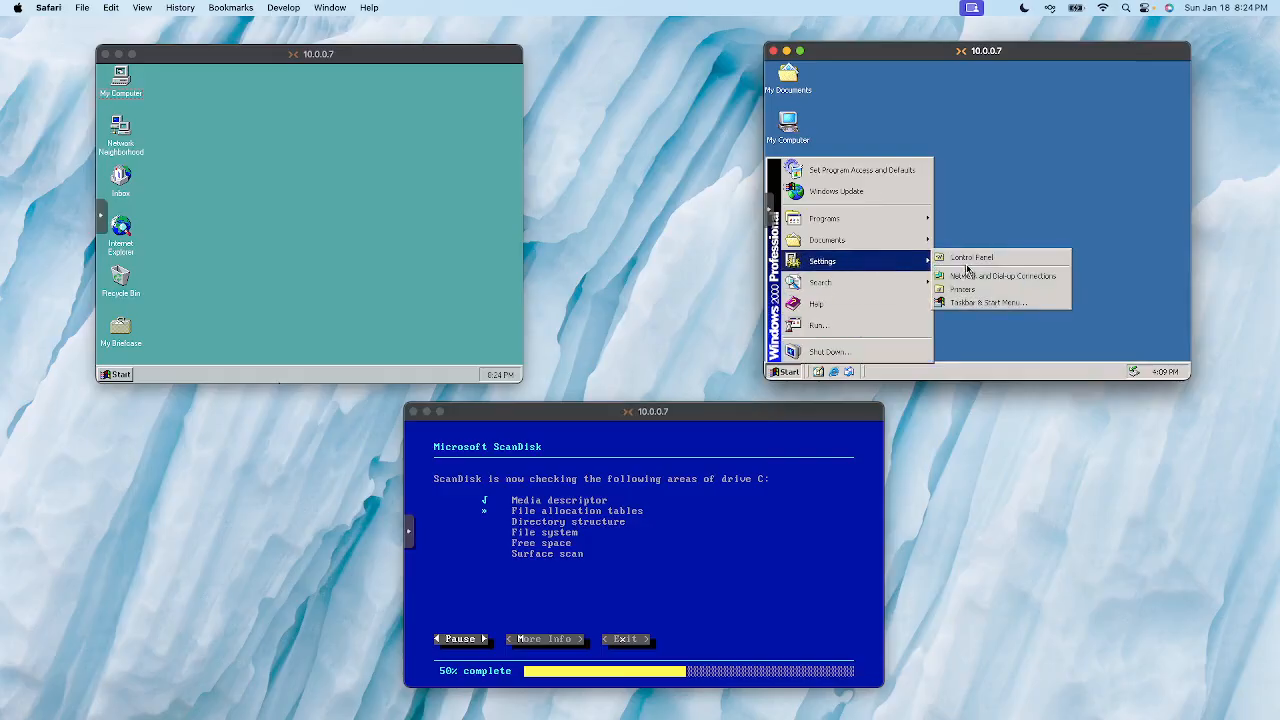
{"action": "left_click", "coordinate": [971, 259]}
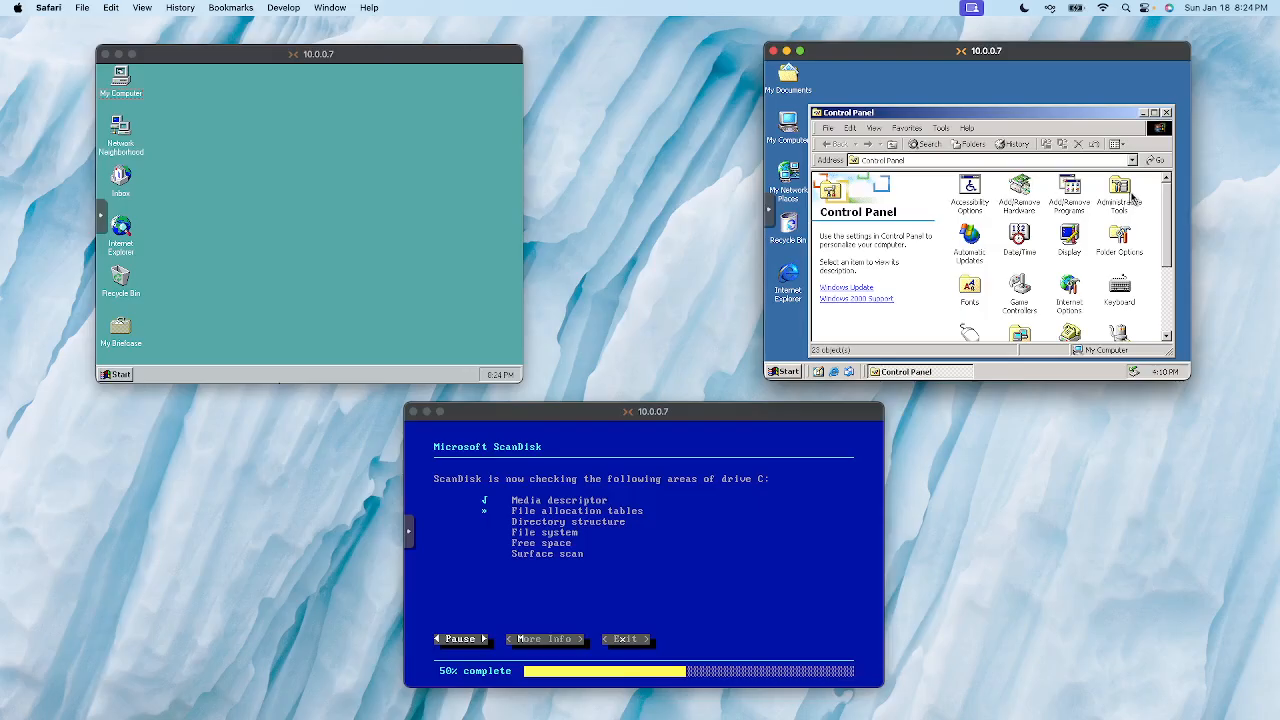
{"action": "left_click_drag", "start_coordinate": [1164, 206], "coordinate": [1167, 280]}
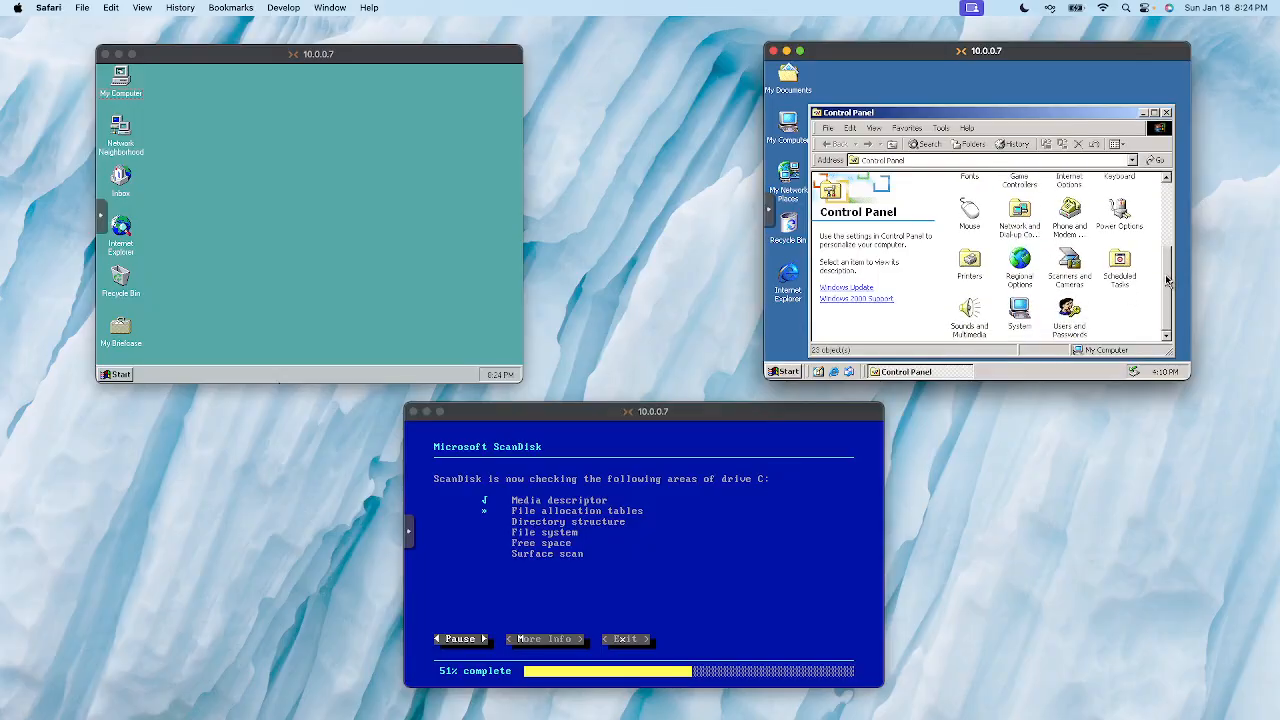
{"action": "left_click_drag", "start_coordinate": [1167, 282], "coordinate": [1160, 115]}
{"action": "left_click", "coordinate": [1165, 113]}
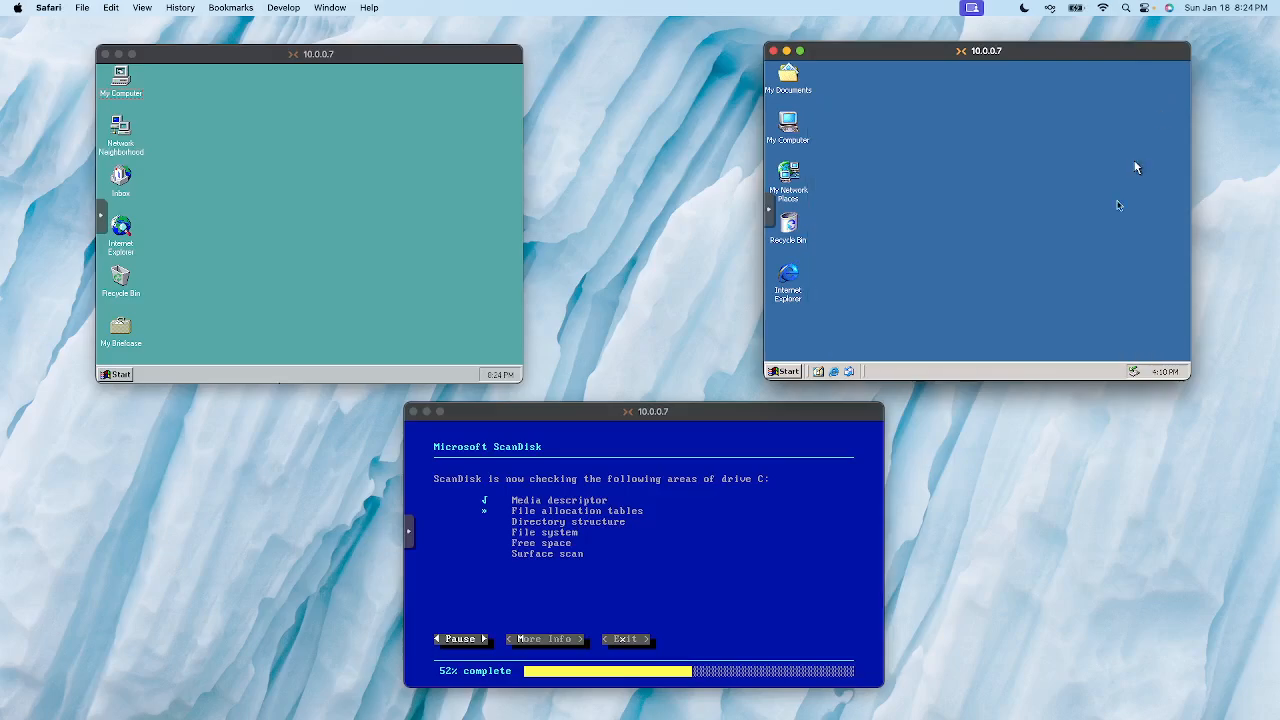
{"action": "key", "text": "super+grave"}
Step: Swap VM 103's CD/DVD image to microsoft-backoffice-2.5-cd1.iso, then open My Computer in Windows 2000
{"action": "left_click", "coordinate": [823, 107]}
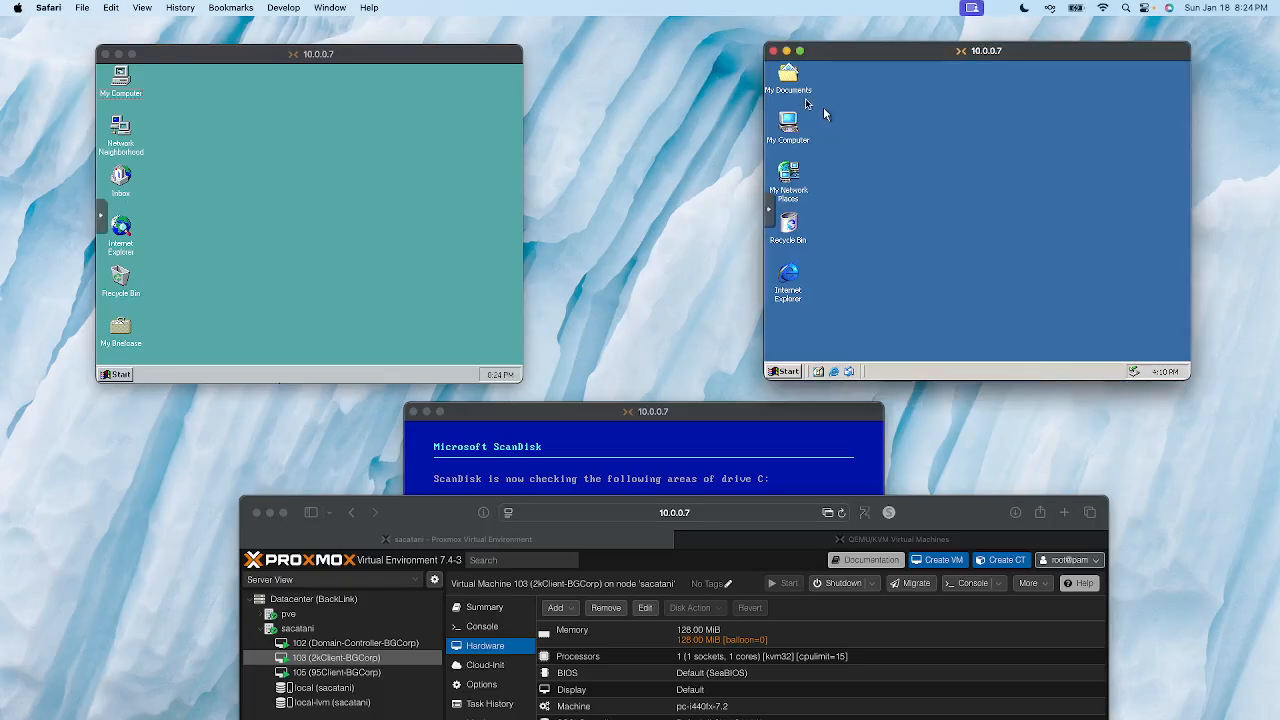
{"action": "left_click_drag", "start_coordinate": [453, 510], "coordinate": [306, 61]}
{"action": "double_click", "coordinate": [588, 310]}
{"action": "left_click", "coordinate": [612, 392]}
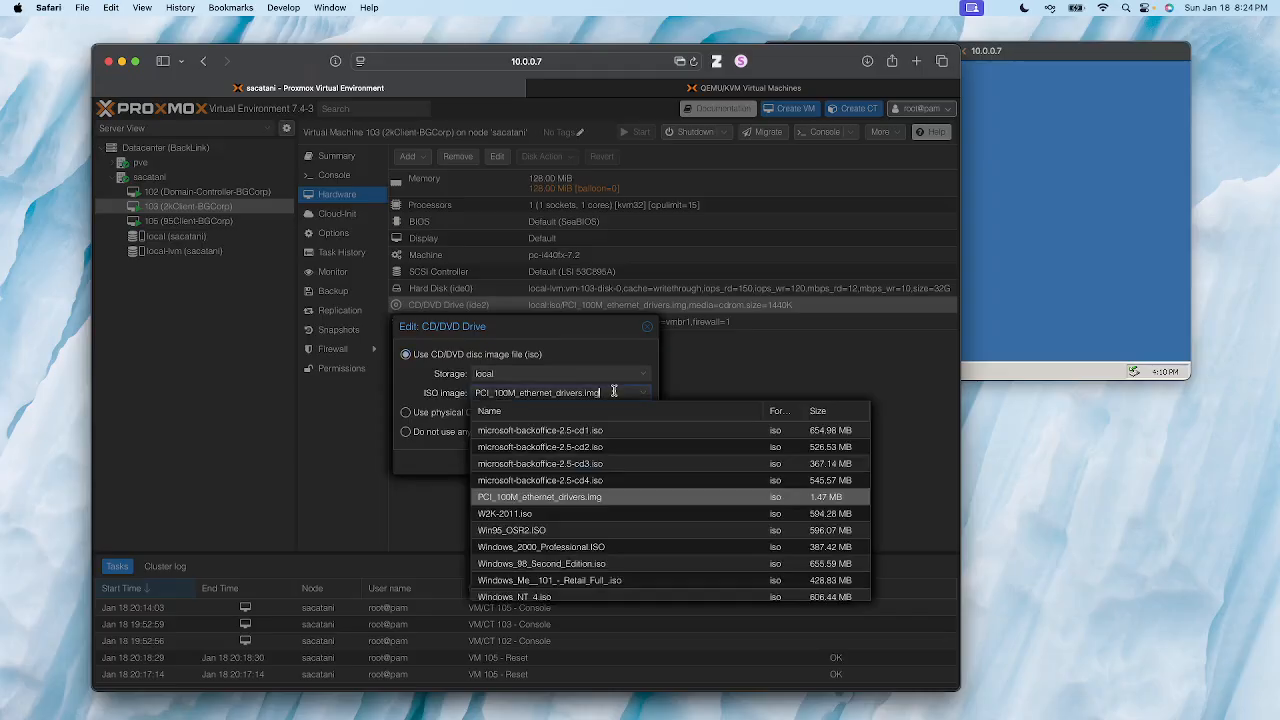
{"action": "left_click", "coordinate": [596, 437]}
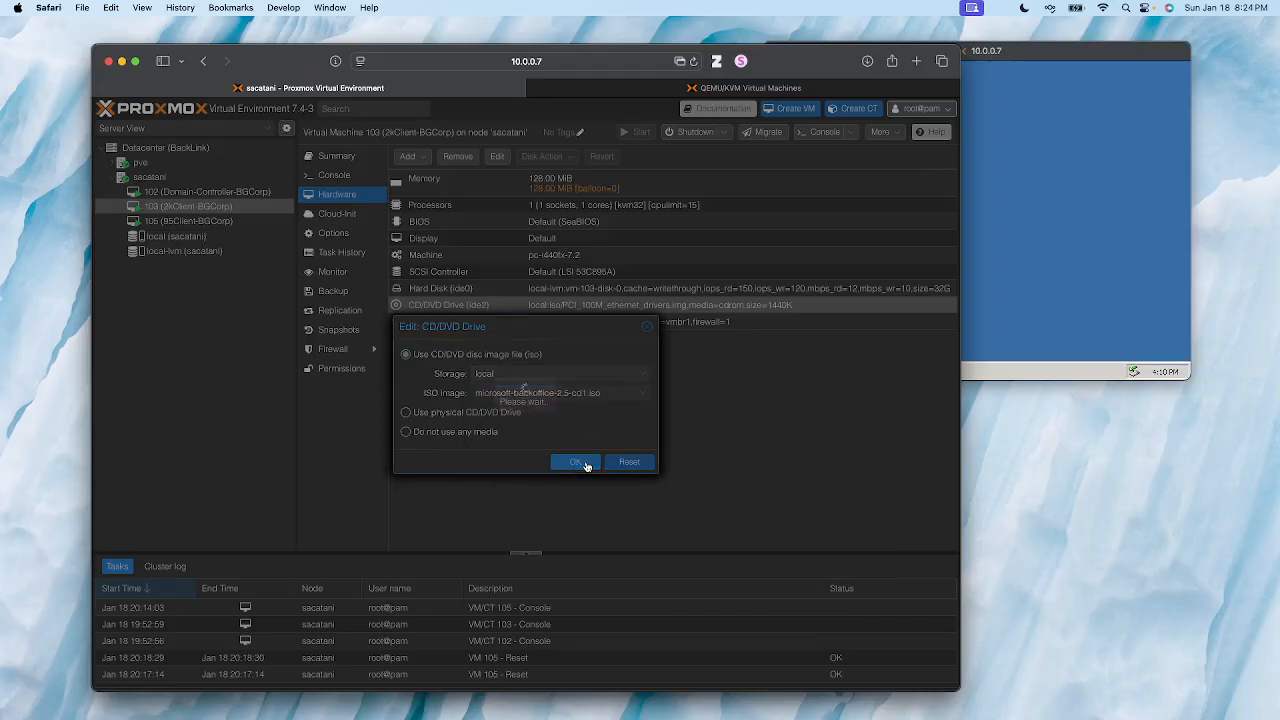
{"action": "left_click", "coordinate": [586, 462]}
{"action": "double_click", "coordinate": [785, 61]}
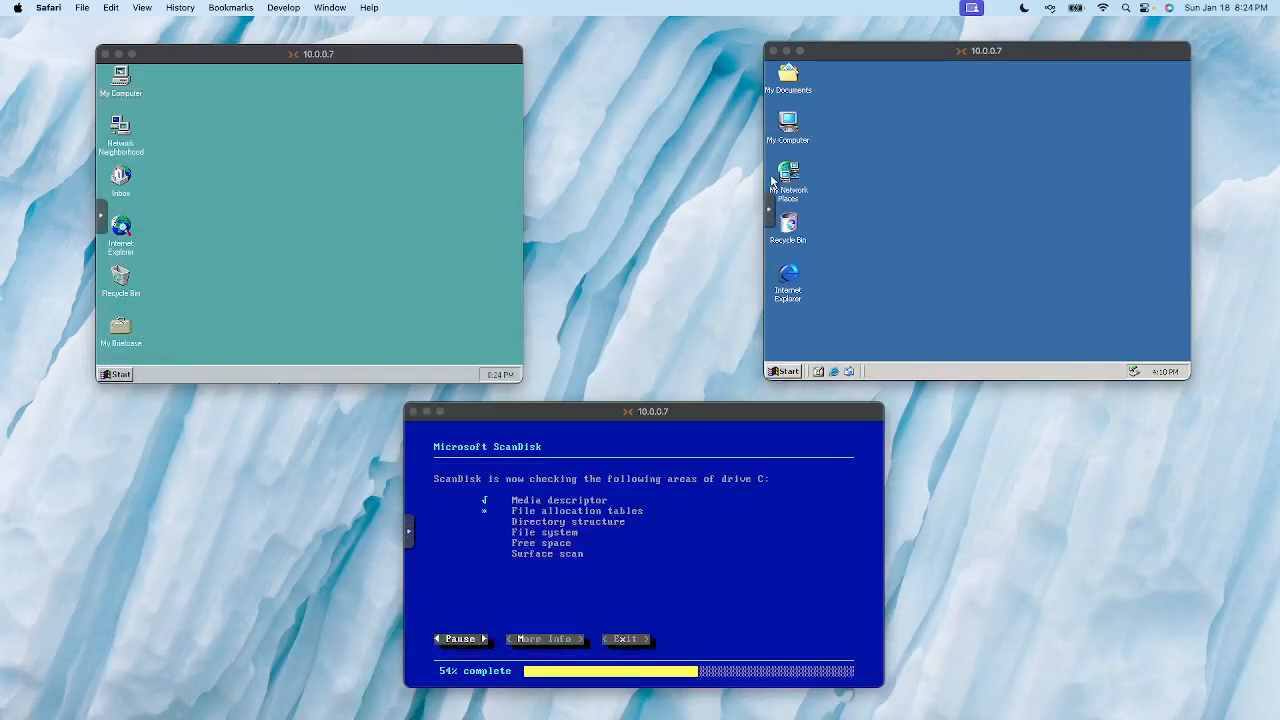
{"action": "double_click", "coordinate": [788, 123]}
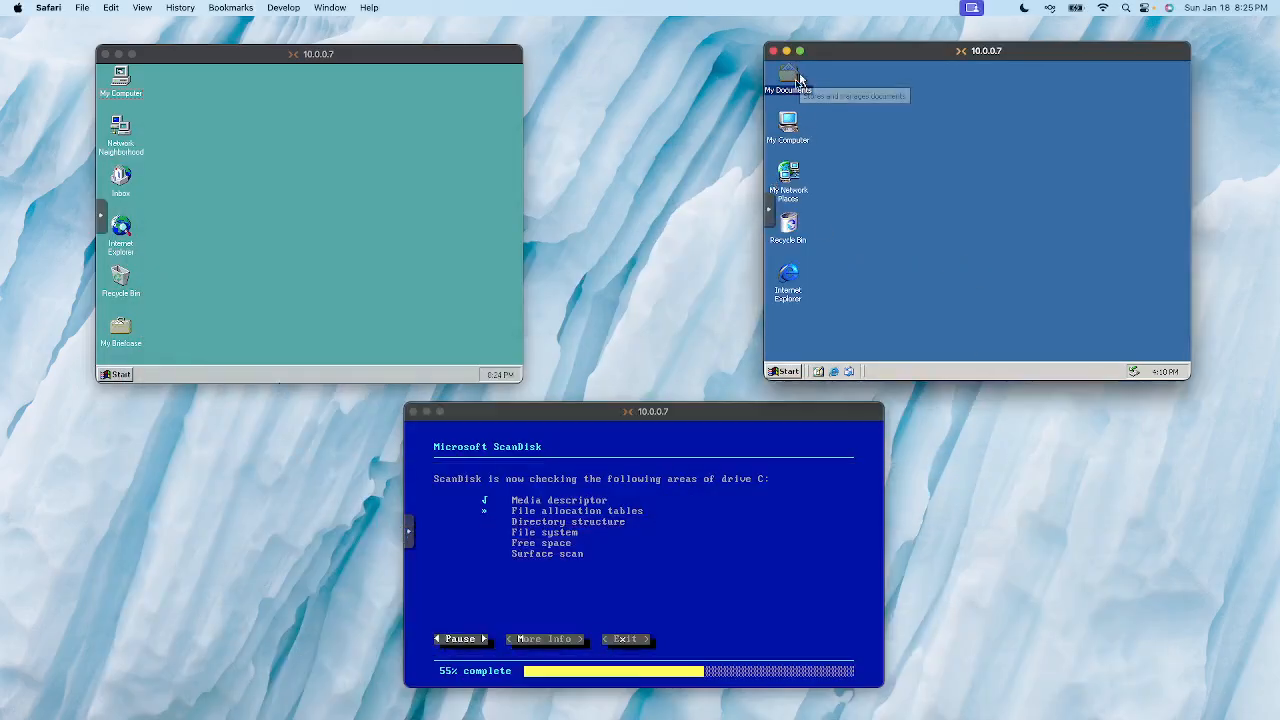
Step: Open the BK25_1A (D:) disc and launch SETUP, continuing past the BackOffice welcome screen
{"action": "double_click", "coordinate": [964, 145]}
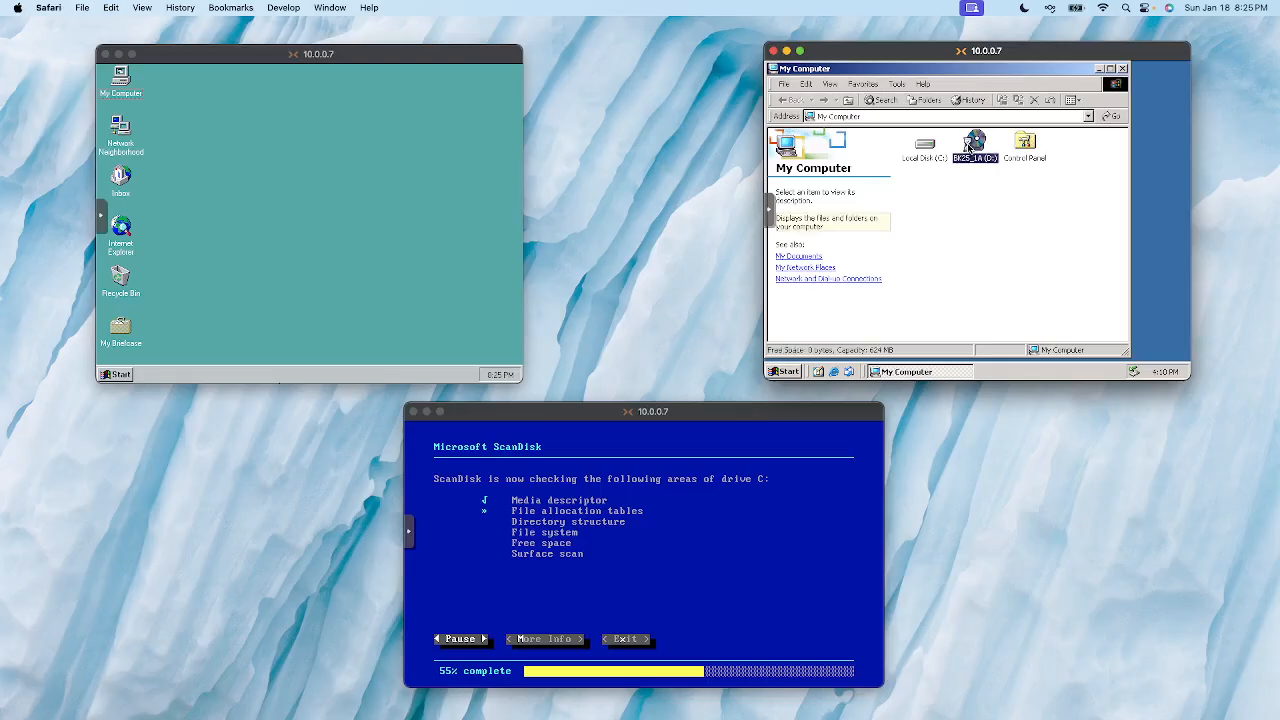
{"action": "left_click_drag", "start_coordinate": [1123, 215], "coordinate": [1121, 313]}
{"action": "double_click", "coordinate": [922, 270]}
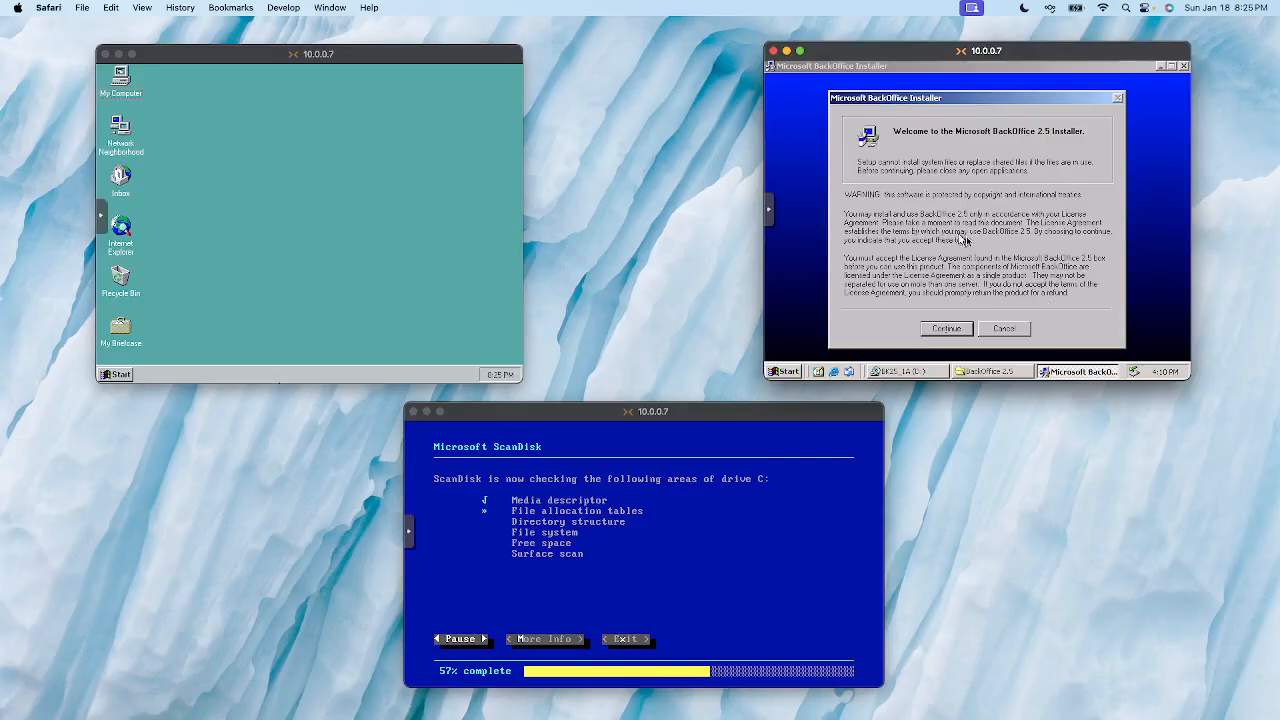
{"action": "left_click", "coordinate": [946, 329]}
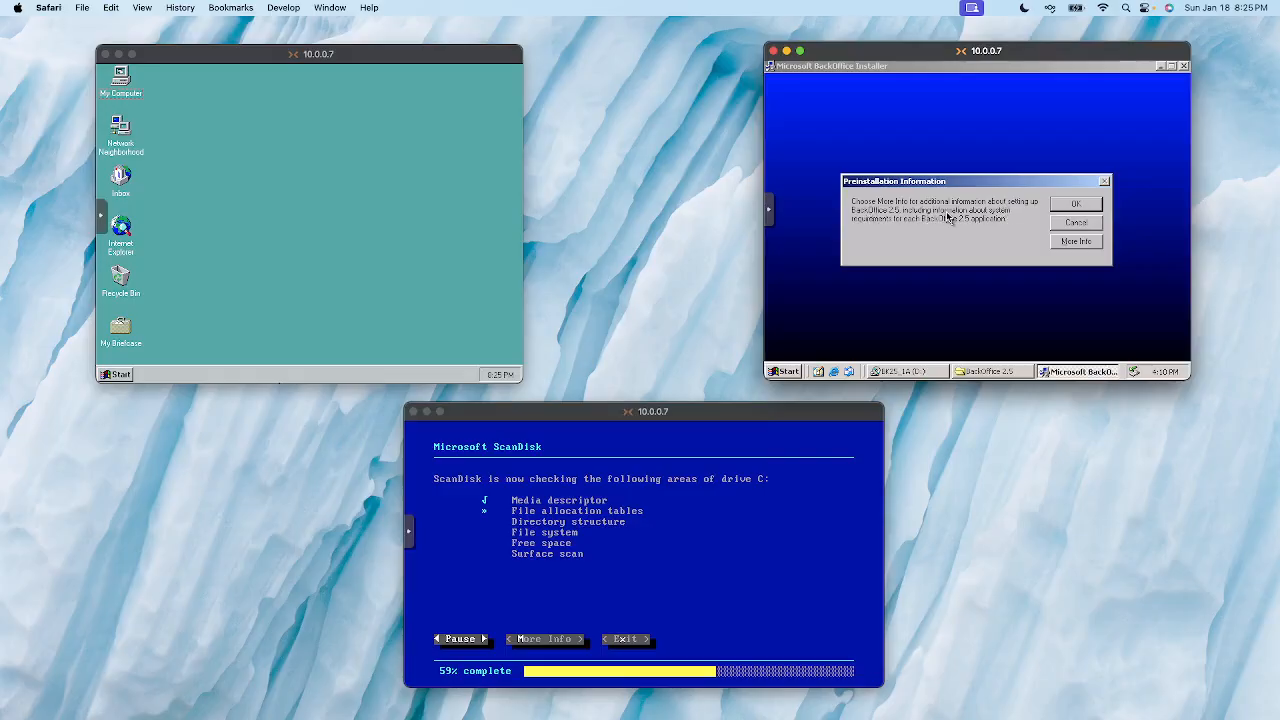
Step: View the preinstallation More Info help, then cancel and quit the BackOffice setup
{"action": "left_click", "coordinate": [1078, 242]}
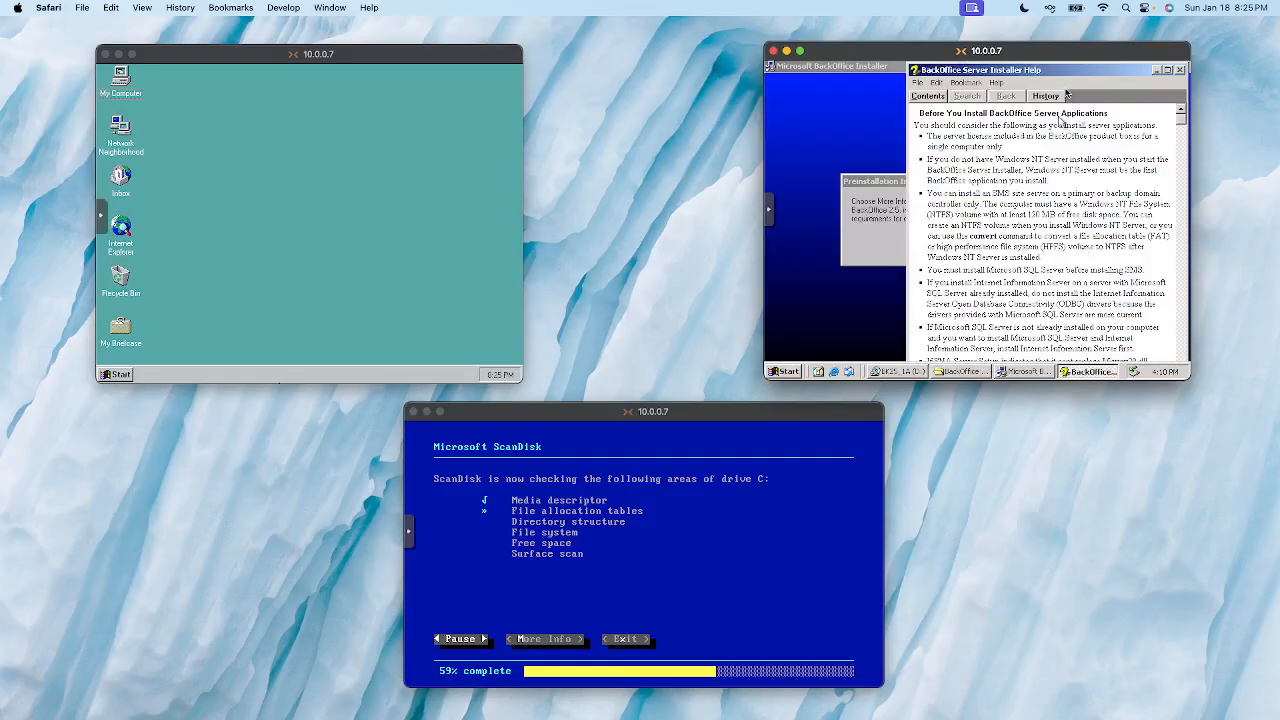
{"action": "left_click_drag", "start_coordinate": [1068, 70], "coordinate": [953, 93]}
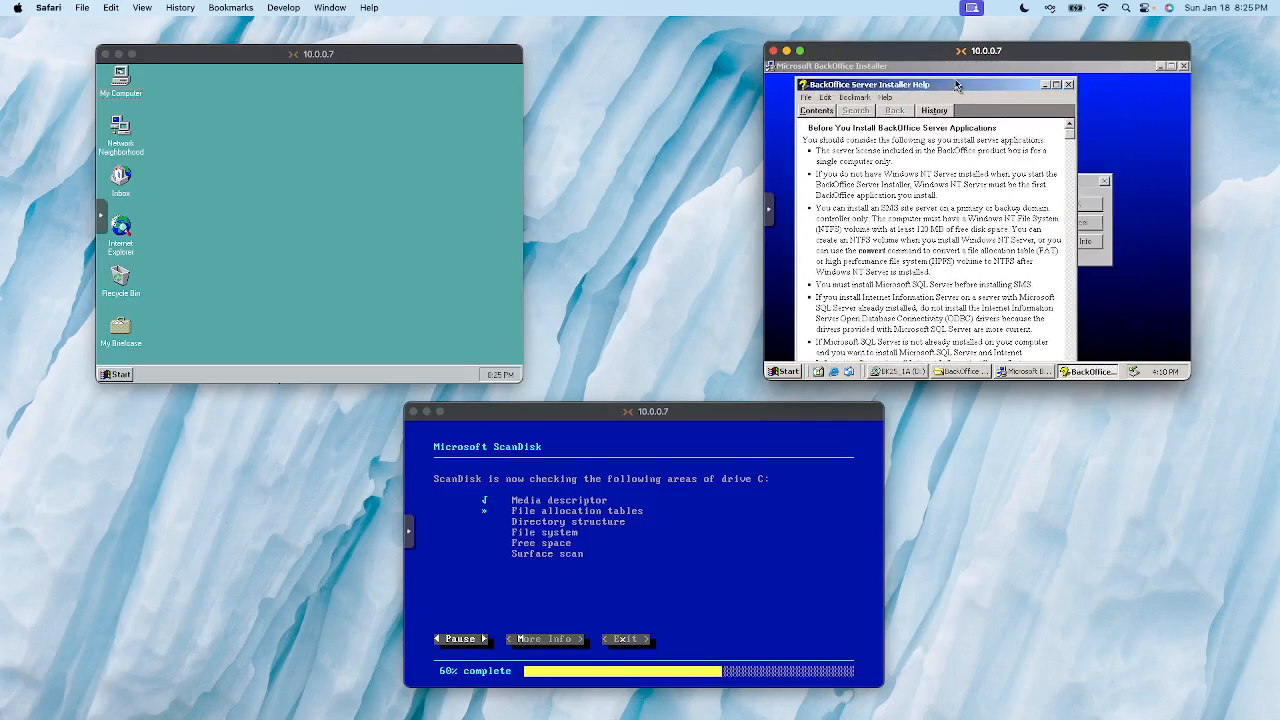
{"action": "left_click", "coordinate": [1068, 86]}
{"action": "left_click", "coordinate": [1078, 226]}
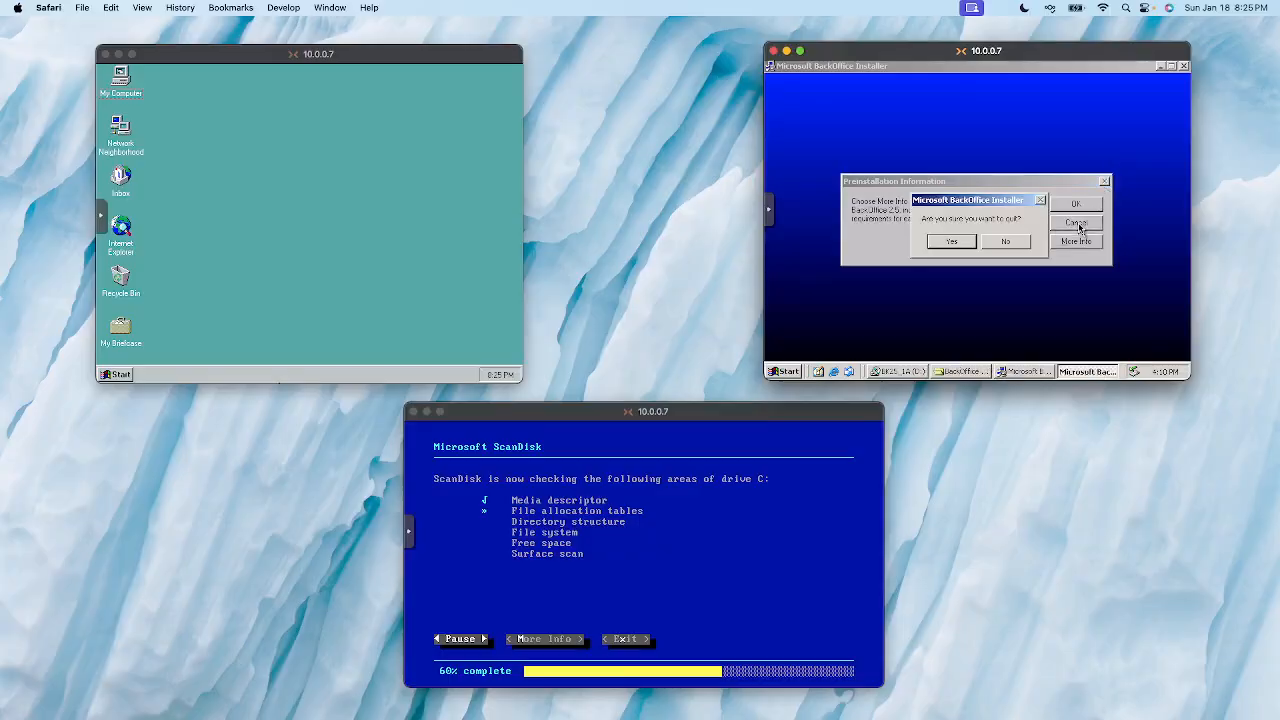
{"action": "left_click", "coordinate": [940, 246]}
{"action": "left_click", "coordinate": [992, 254]}
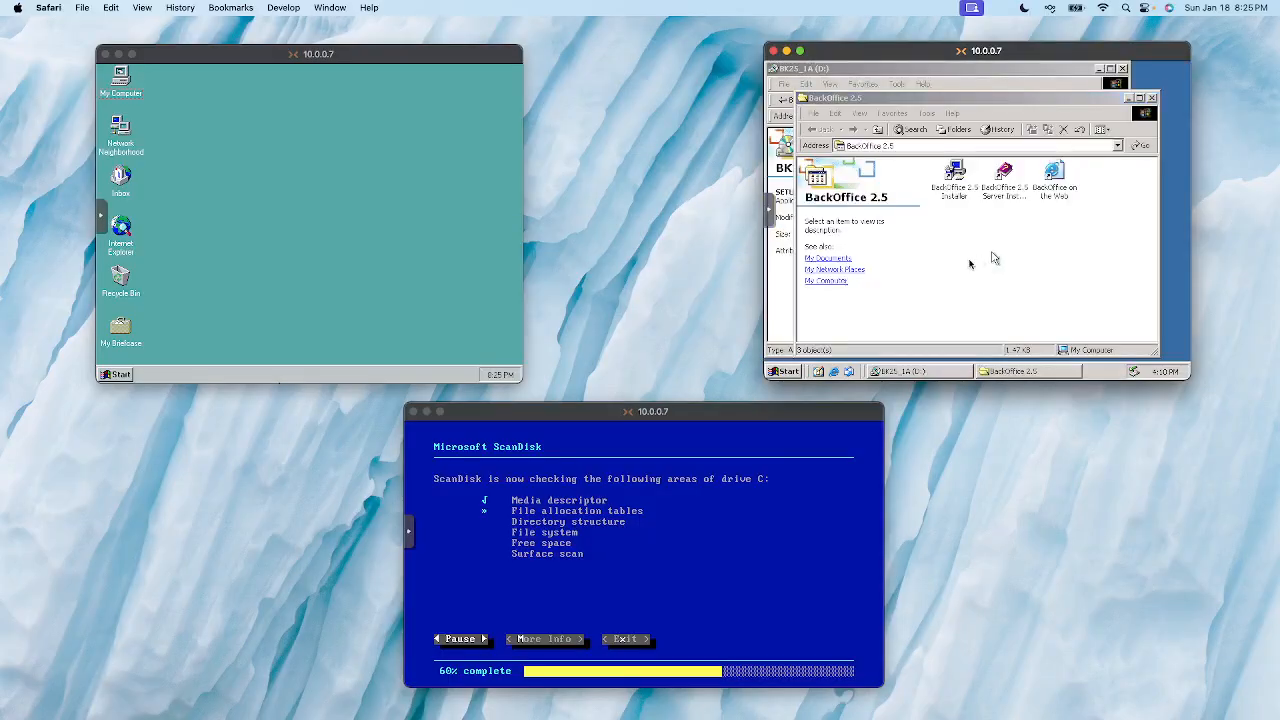
{"action": "left_click", "coordinate": [1063, 74]}
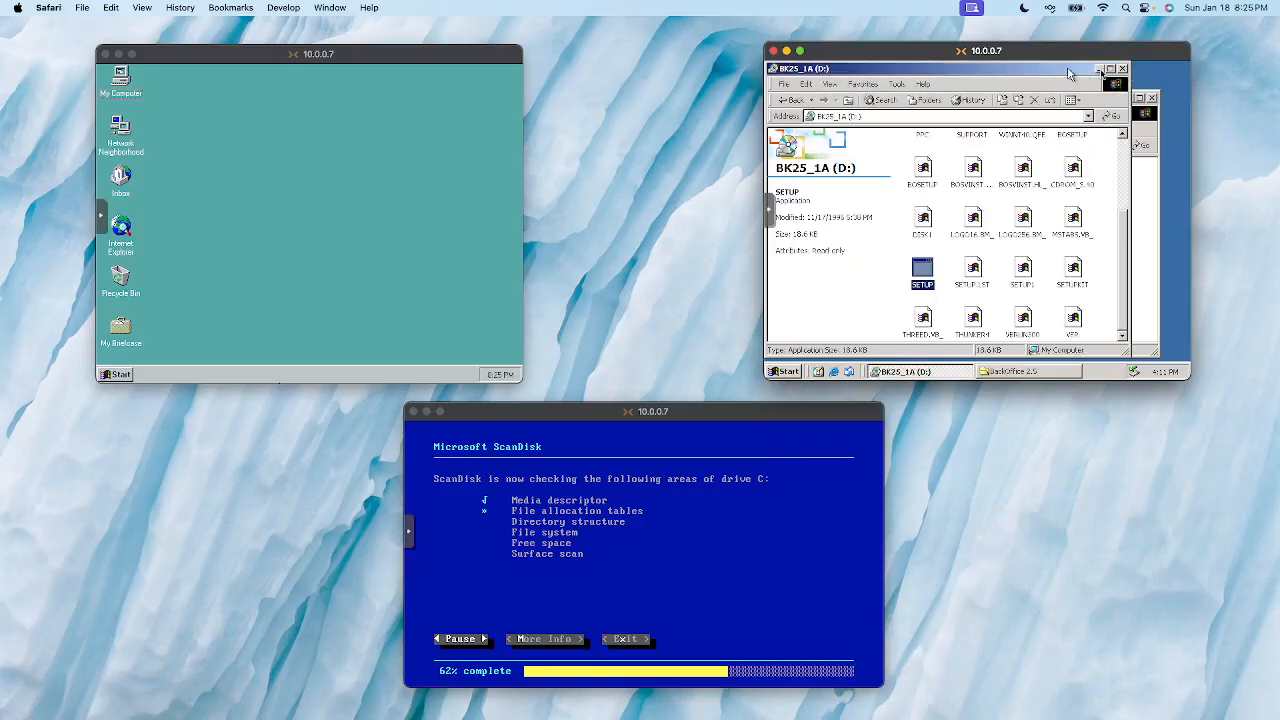
Step: Close the BK25_1A (D:) window and open the Display Properties Settings from Control Panel
{"action": "left_click", "coordinate": [1123, 69]}
{"action": "left_click", "coordinate": [800, 368]}
{"action": "mouse_move", "coordinate": [840, 268]}
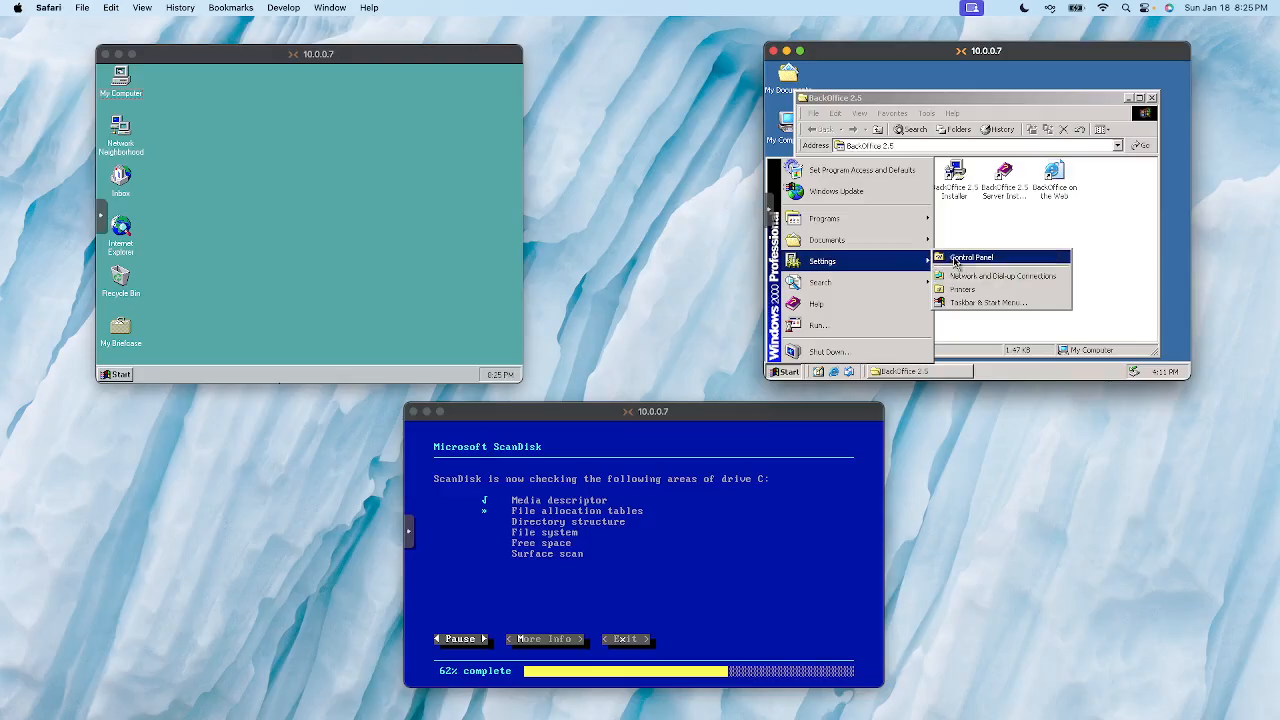
{"action": "left_click", "coordinate": [955, 258]}
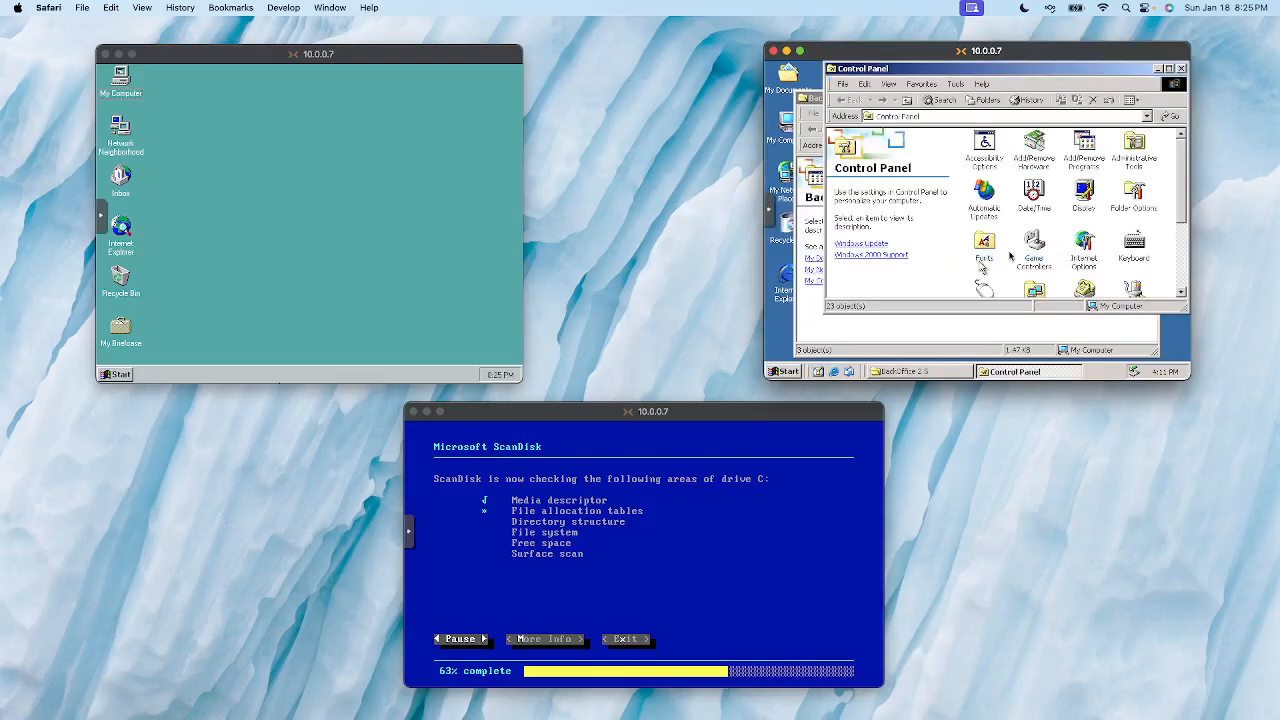
{"action": "double_click", "coordinate": [1100, 200]}
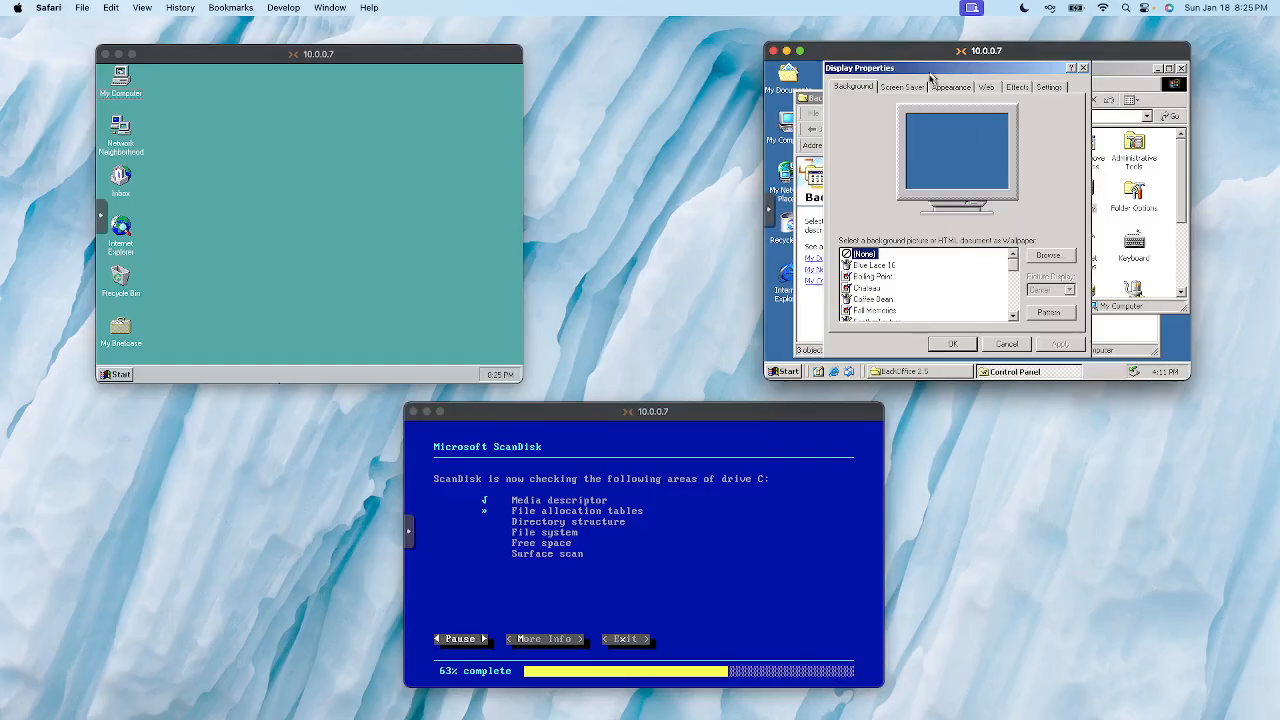
{"action": "left_click", "coordinate": [1044, 88]}
Step: Set the screen area to 800 by 600, try 1024 by 768, and revert to 800 by 600
{"action": "left_click_drag", "start_coordinate": [1000, 281], "coordinate": [1012, 281]}
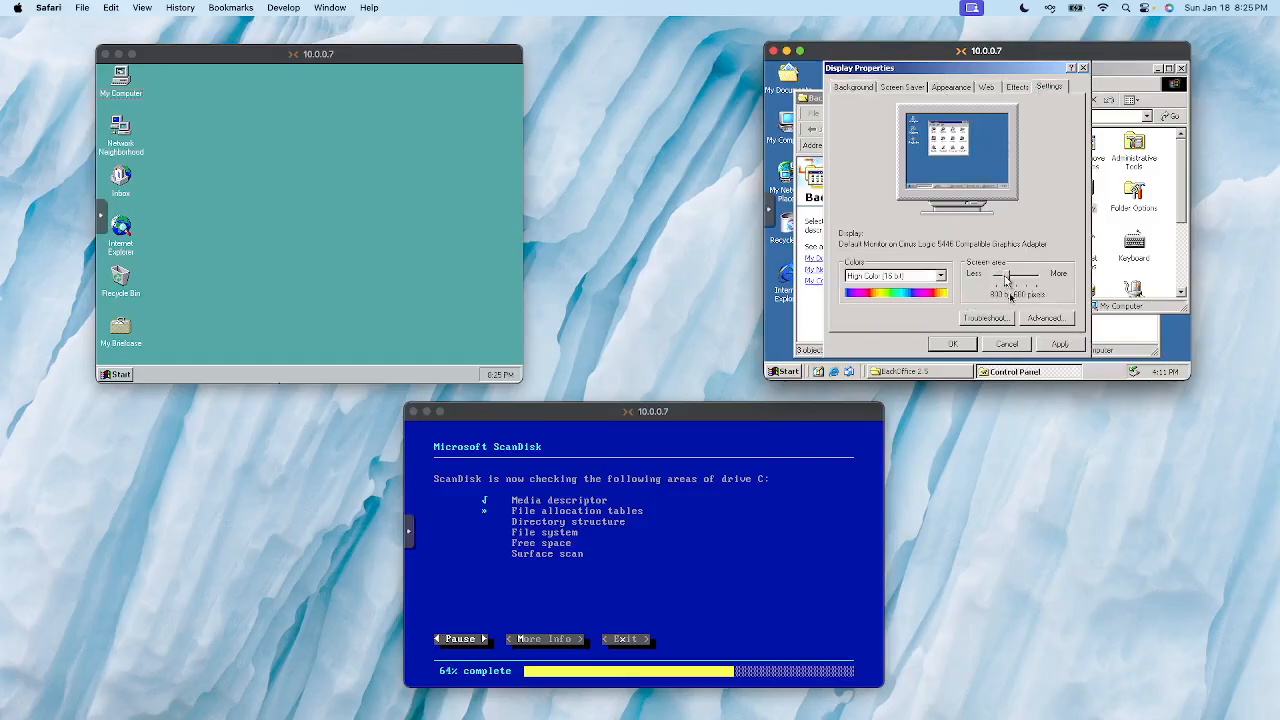
{"action": "left_click", "coordinate": [1049, 349]}
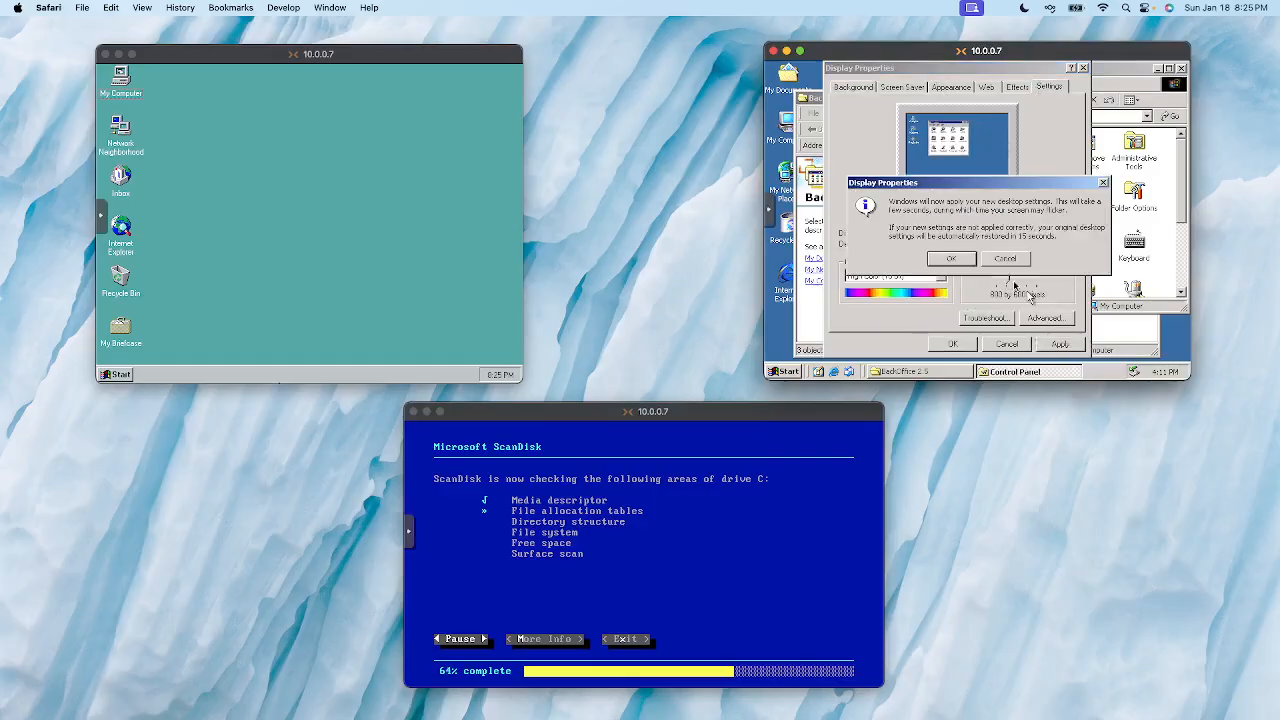
{"action": "left_click", "coordinate": [951, 259]}
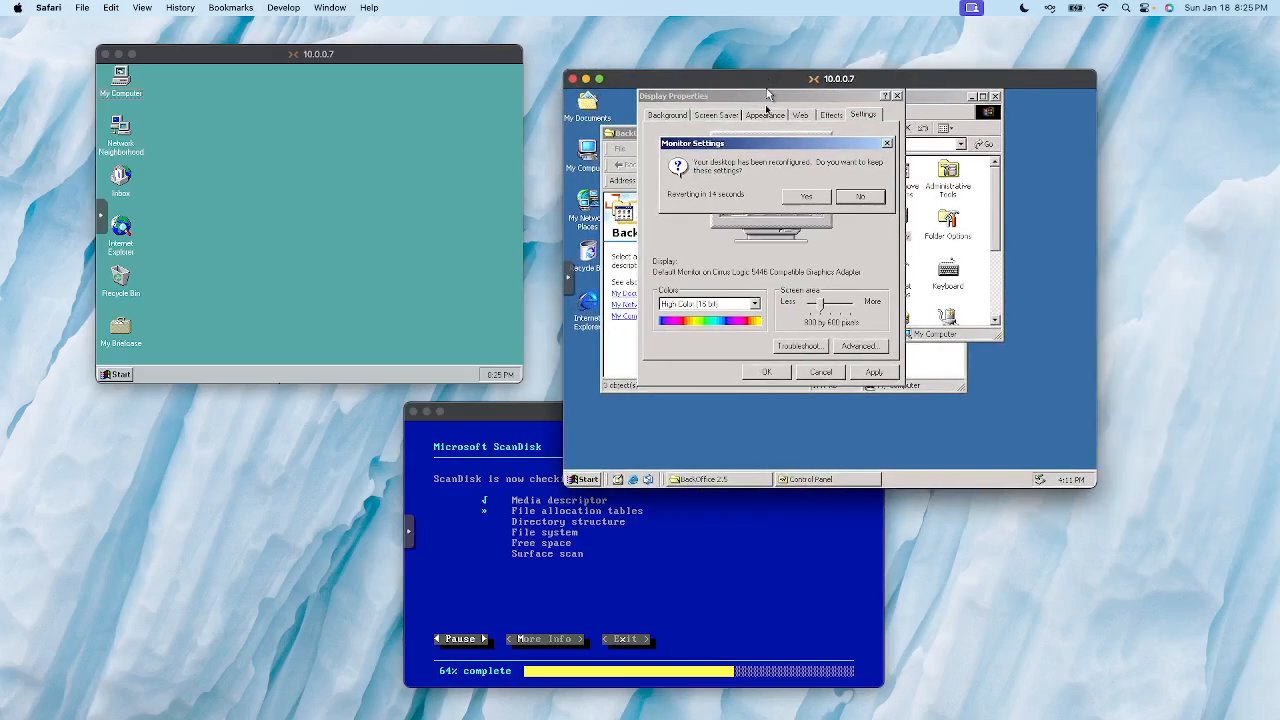
{"action": "left_click", "coordinate": [806, 196]}
{"action": "left_click", "coordinate": [830, 303]}
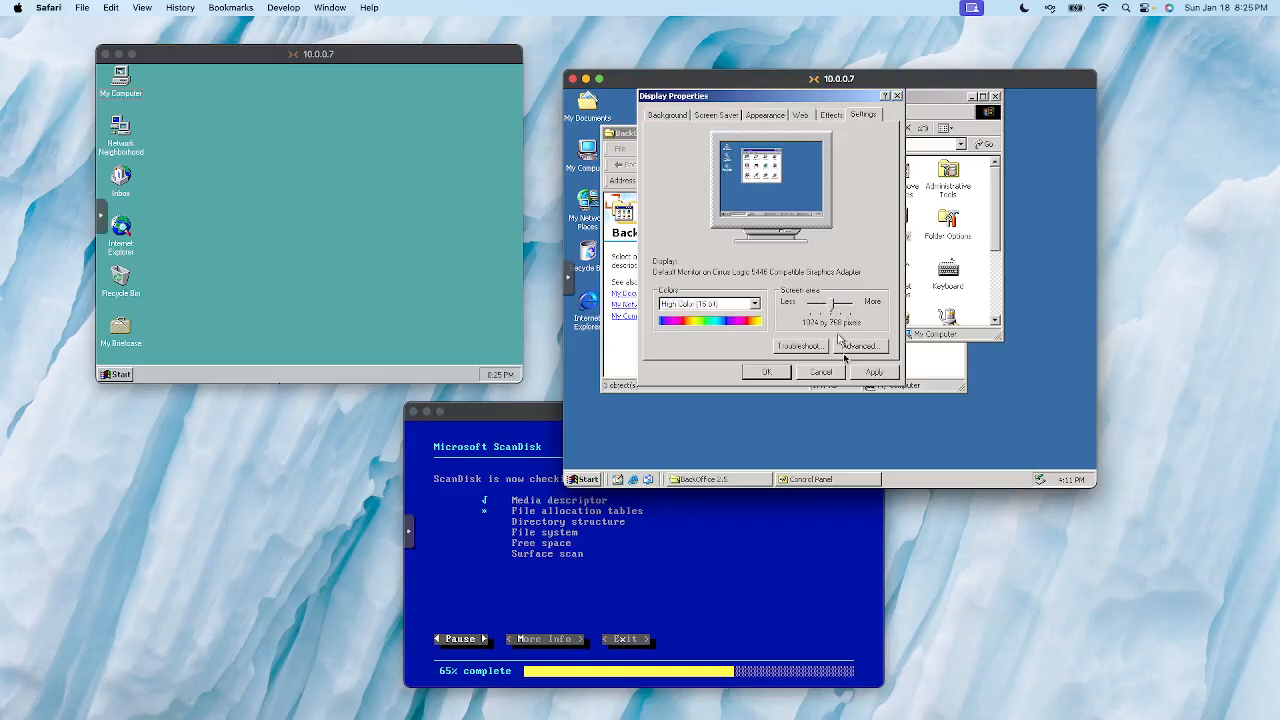
{"action": "left_click", "coordinate": [862, 371]}
{"action": "left_click", "coordinate": [810, 324]}
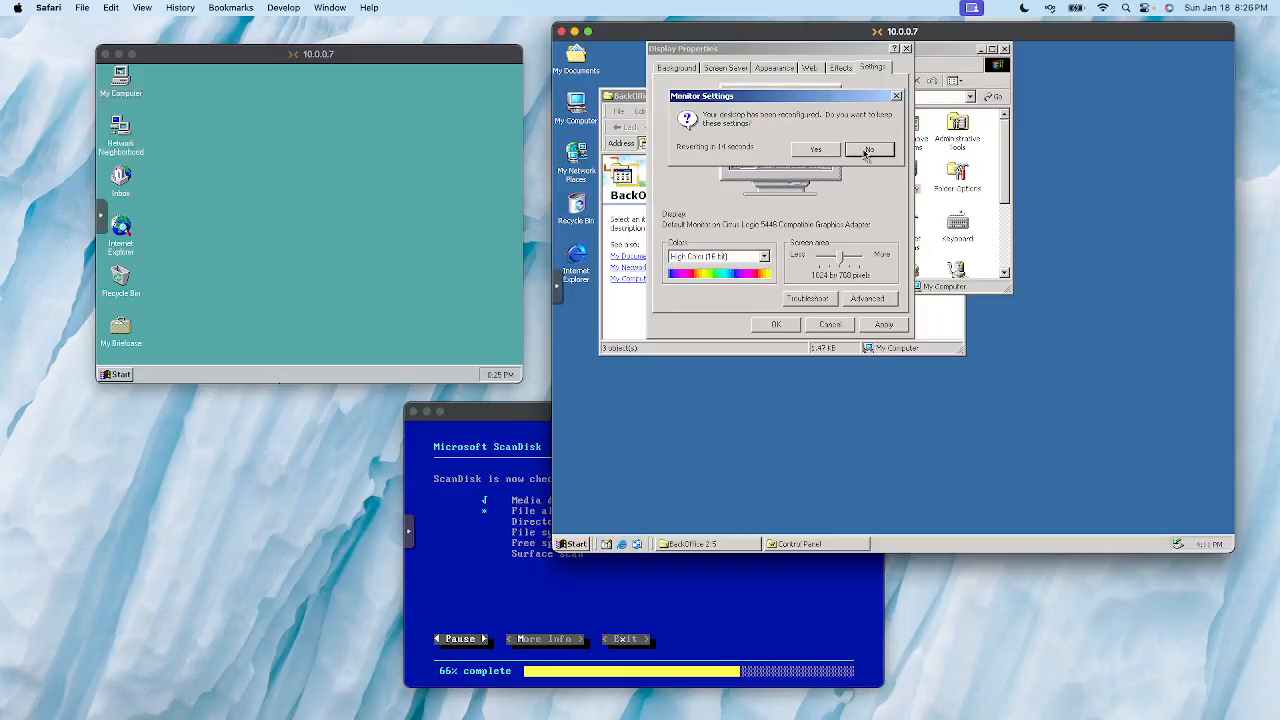
{"action": "left_click", "coordinate": [863, 151]}
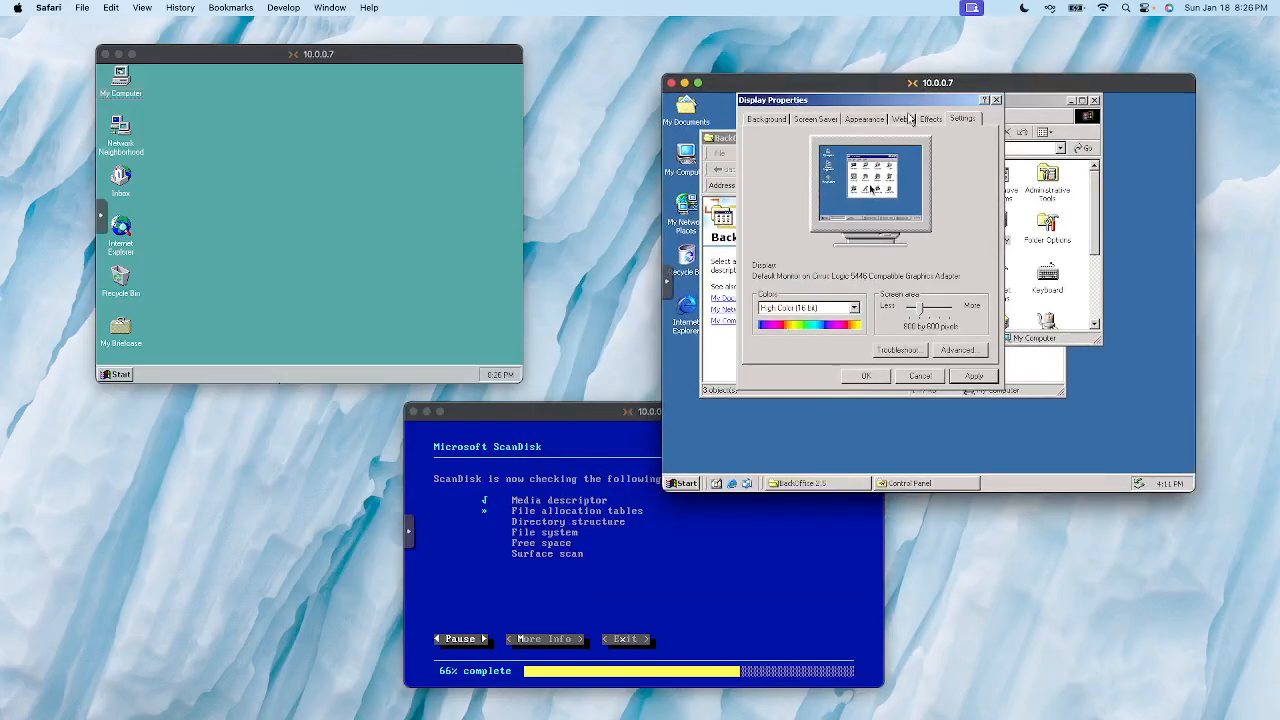
Step: Apply High Color (16 bit) colour depth and close Control Panel
{"action": "left_click", "coordinate": [853, 308]}
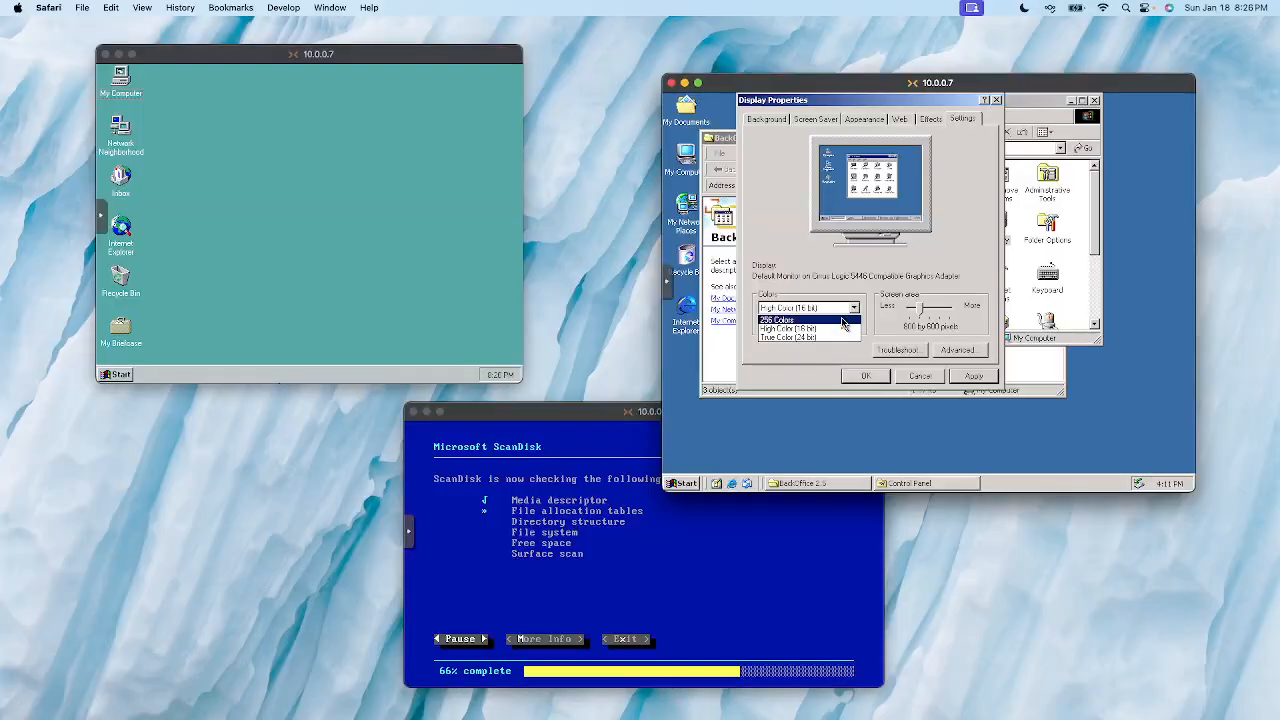
{"action": "left_click", "coordinate": [843, 321]}
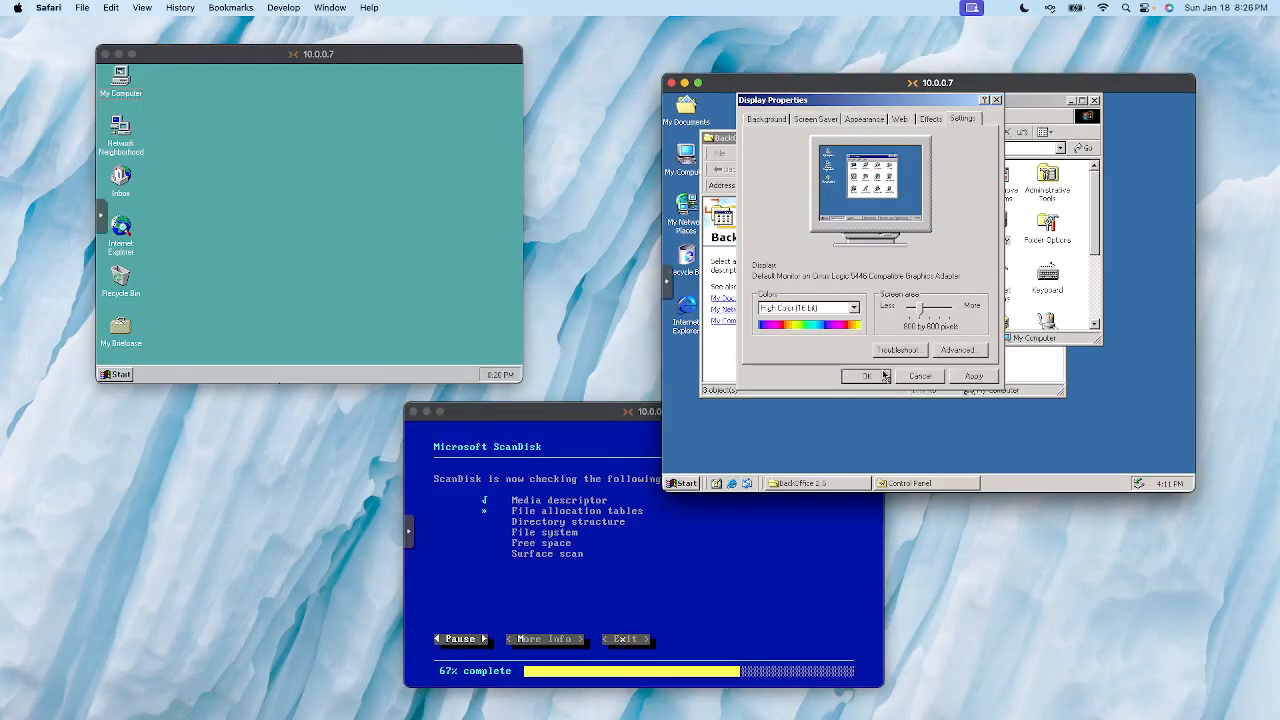
{"action": "left_click", "coordinate": [866, 376]}
{"action": "left_click", "coordinate": [1094, 100]}
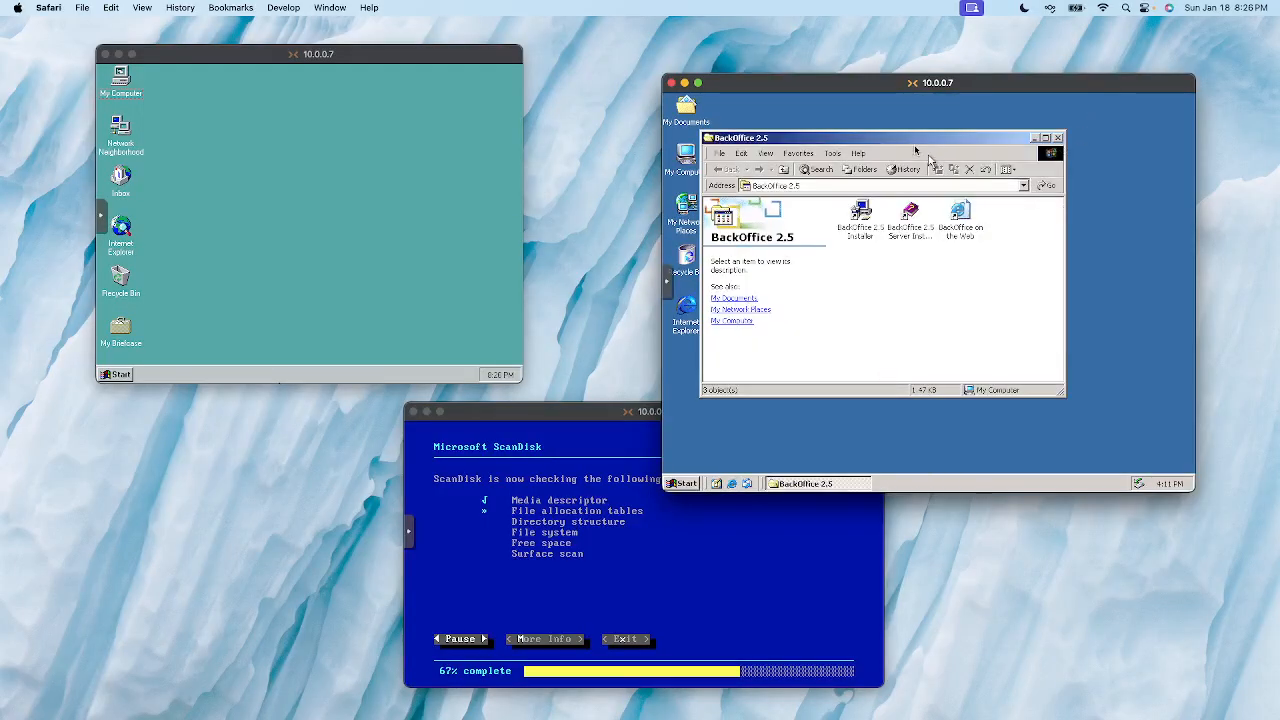
Step: Launch the BackOffice 2.5 Installer from its folder, continue past the welcome, and open More Info
{"action": "left_click_drag", "start_coordinate": [905, 146], "coordinate": [949, 122]}
{"action": "double_click", "coordinate": [905, 185]}
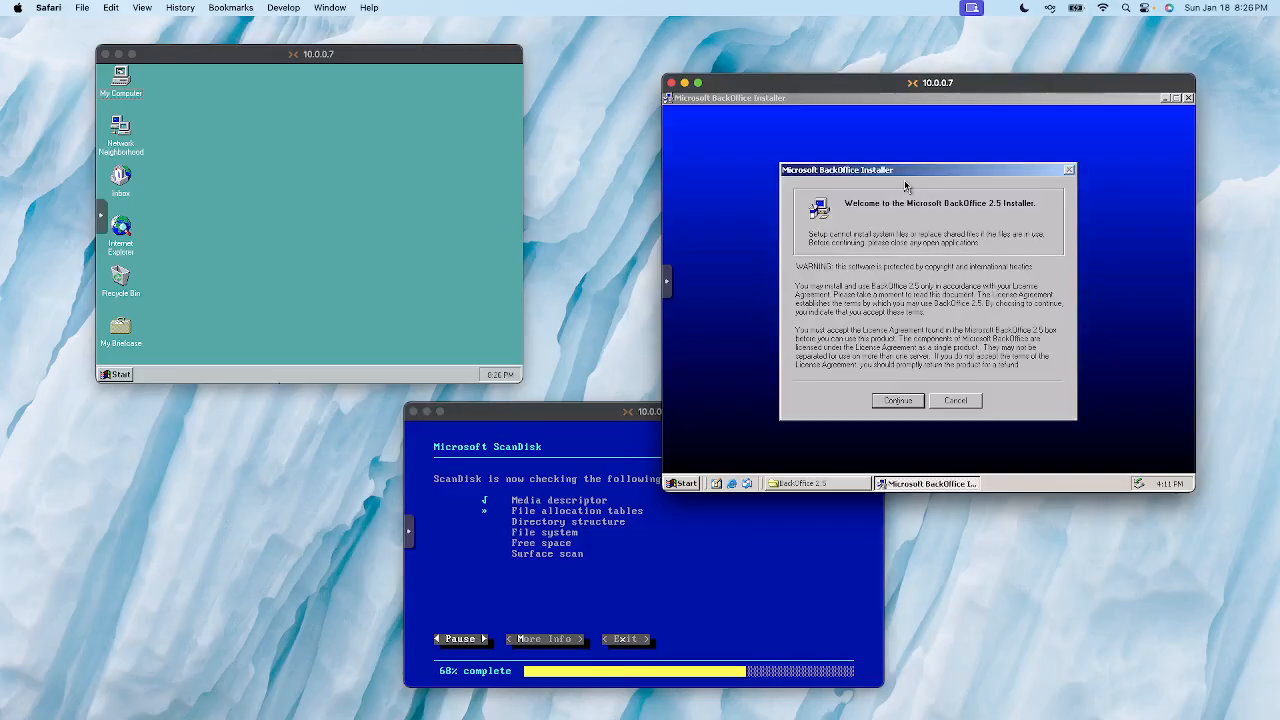
{"action": "left_click", "coordinate": [896, 401]}
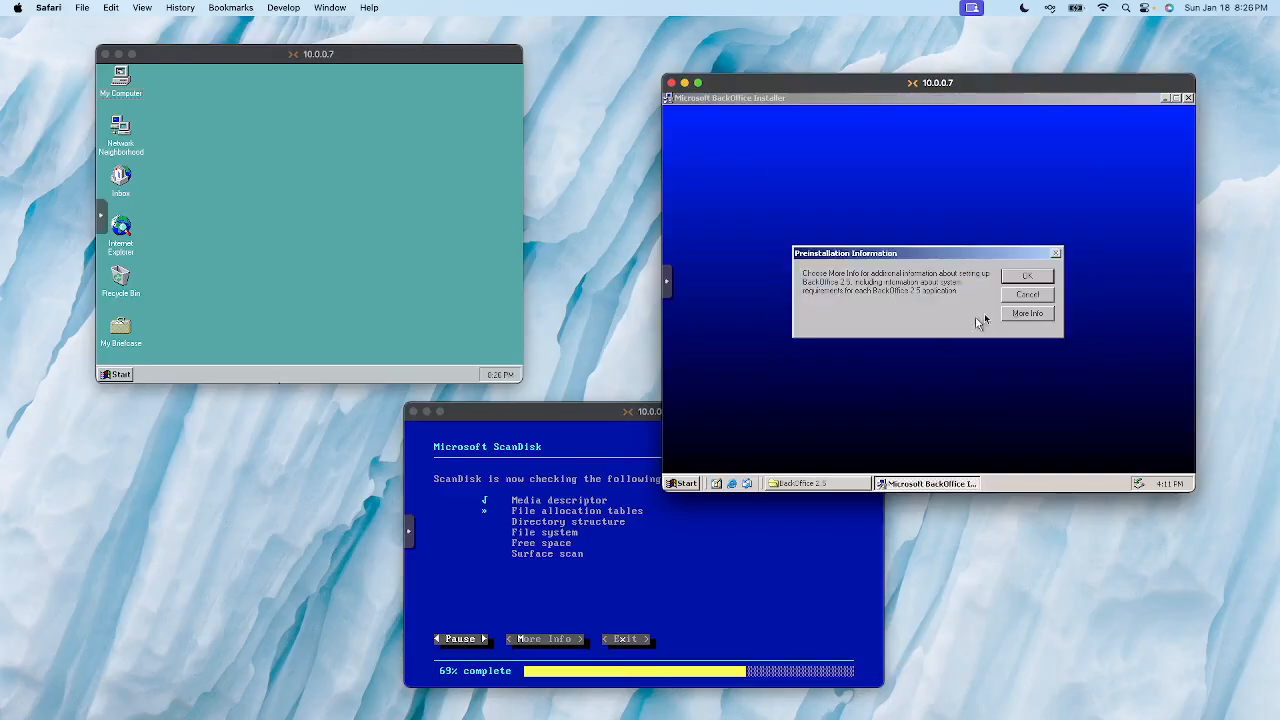
{"action": "left_click", "coordinate": [1009, 318]}
{"action": "left_click_drag", "start_coordinate": [869, 116], "coordinate": [895, 128]}
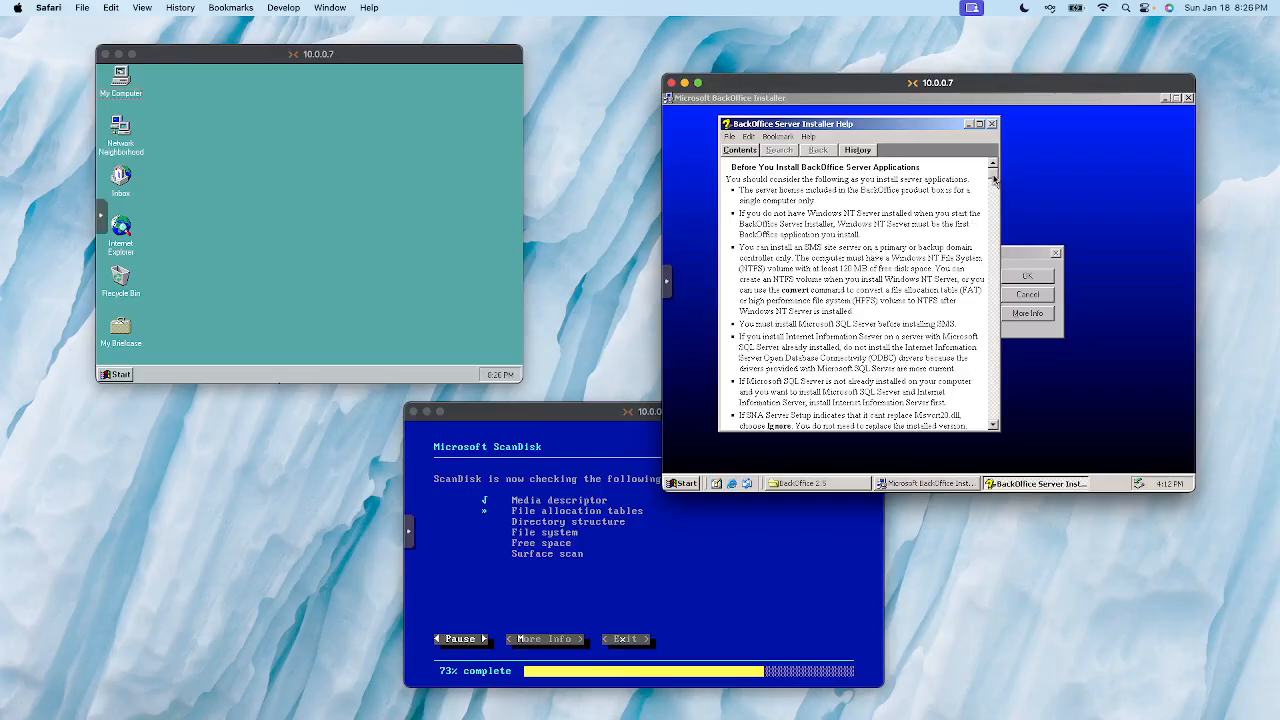
Step: Scroll through the Before You Install help and open the System Requirements topic
{"action": "left_click_drag", "start_coordinate": [994, 180], "coordinate": [994, 182]}
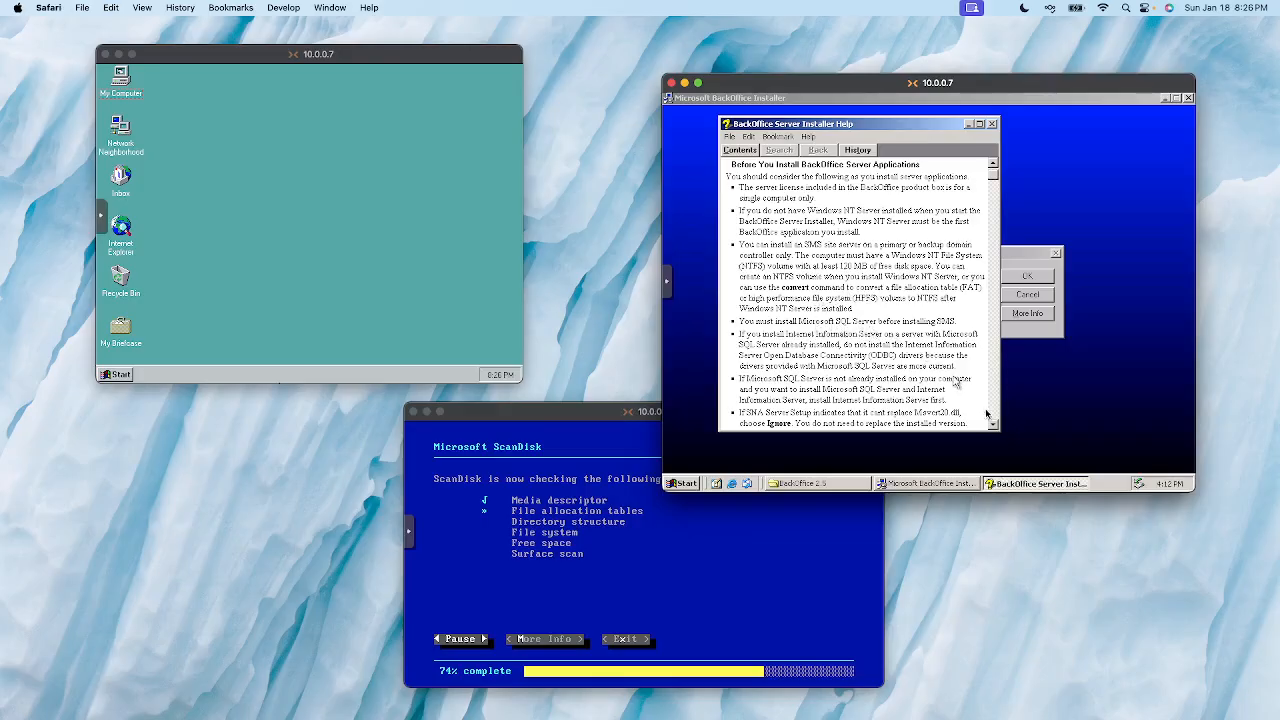
{"action": "left_click", "coordinate": [994, 425]}
{"action": "left_click", "coordinate": [994, 425]}
{"action": "left_click", "coordinate": [994, 425]}
{"action": "left_click", "coordinate": [994, 425]}
{"action": "left_click", "coordinate": [994, 425]}
{"action": "left_click", "coordinate": [994, 425]}
{"action": "left_click", "coordinate": [994, 425]}
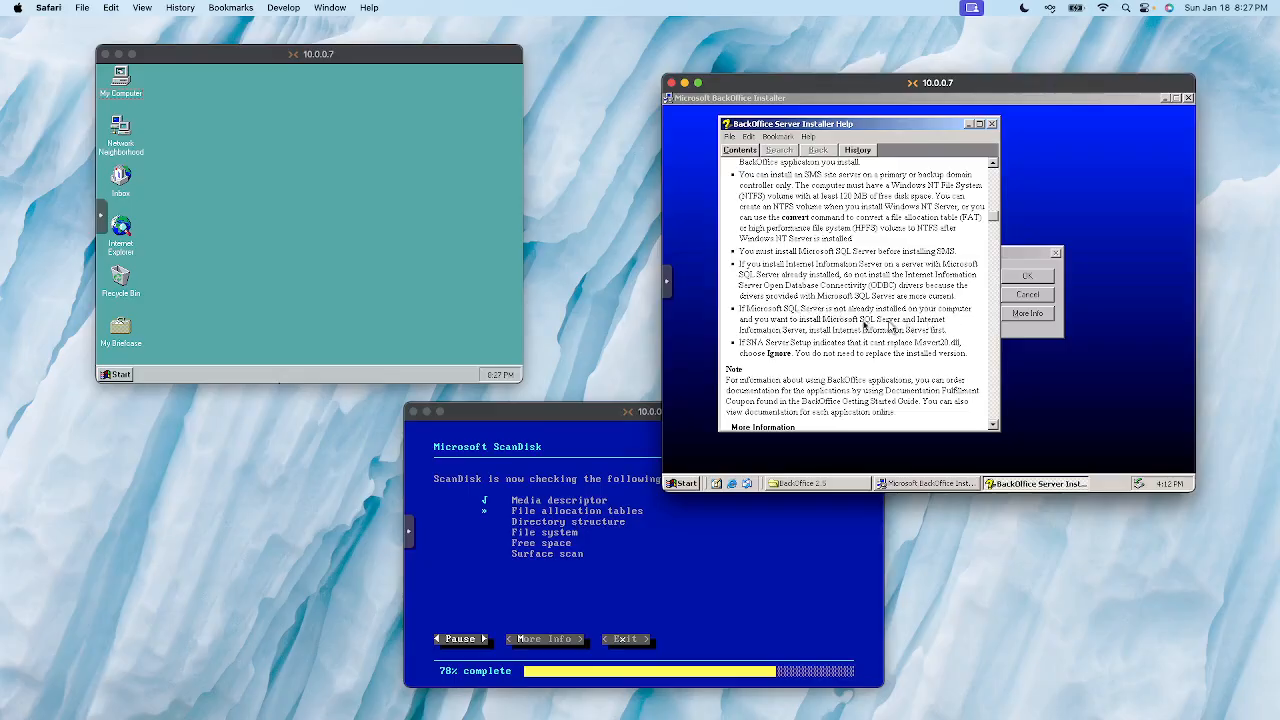
{"action": "left_click_drag", "start_coordinate": [996, 218], "coordinate": [994, 262]}
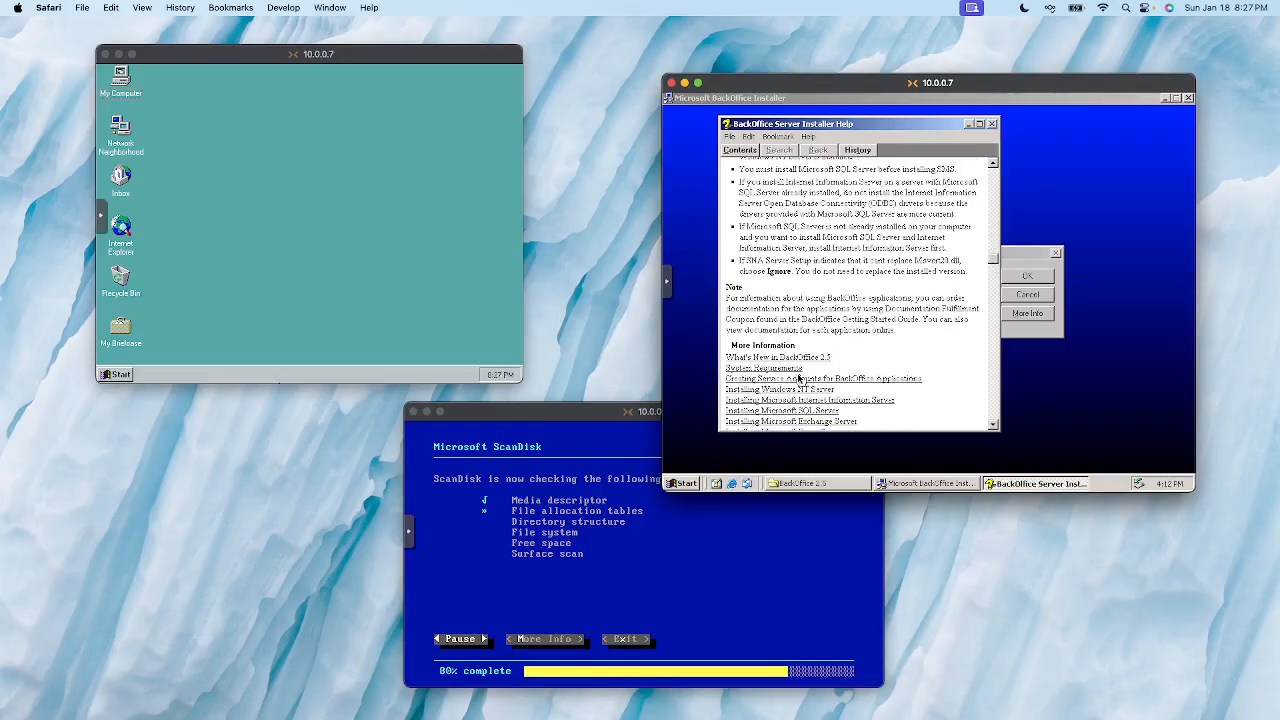
{"action": "left_click", "coordinate": [783, 368]}
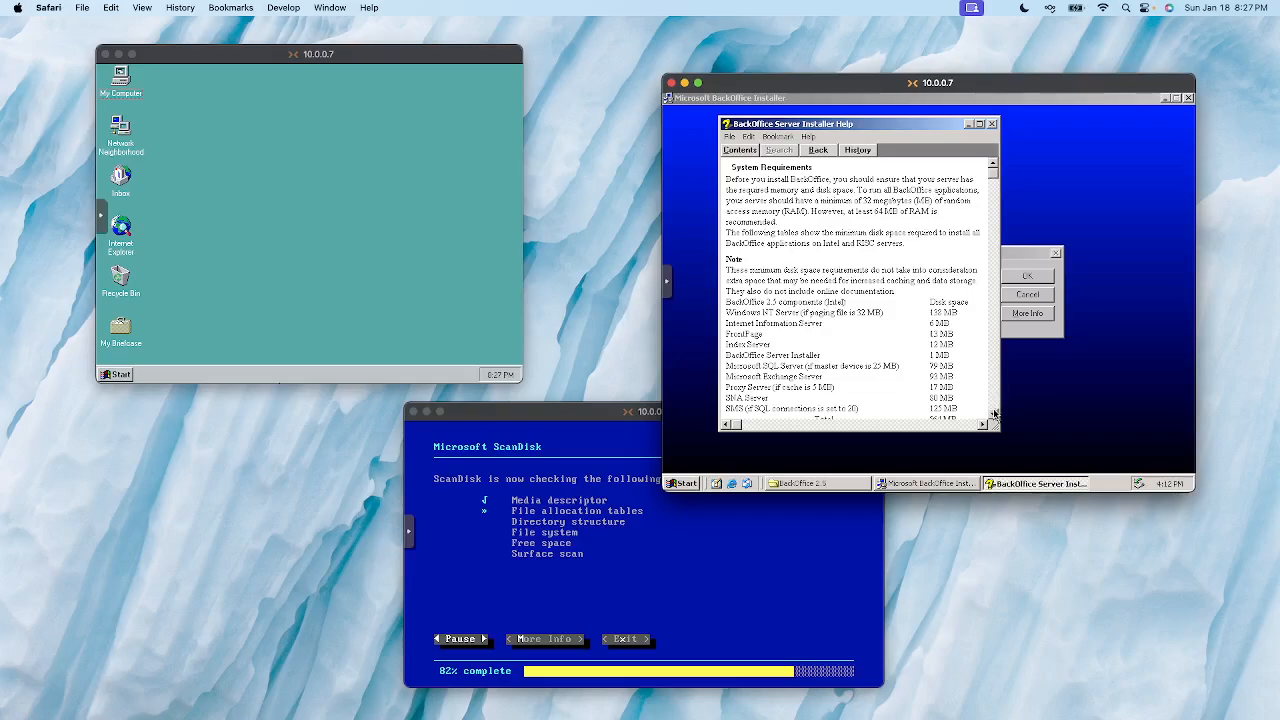
Step: Read through the System Requirements topic, then return to the previous help page
{"action": "scroll", "coordinate": [994, 414], "scroll_direction": "down", "scroll_amount": 5}
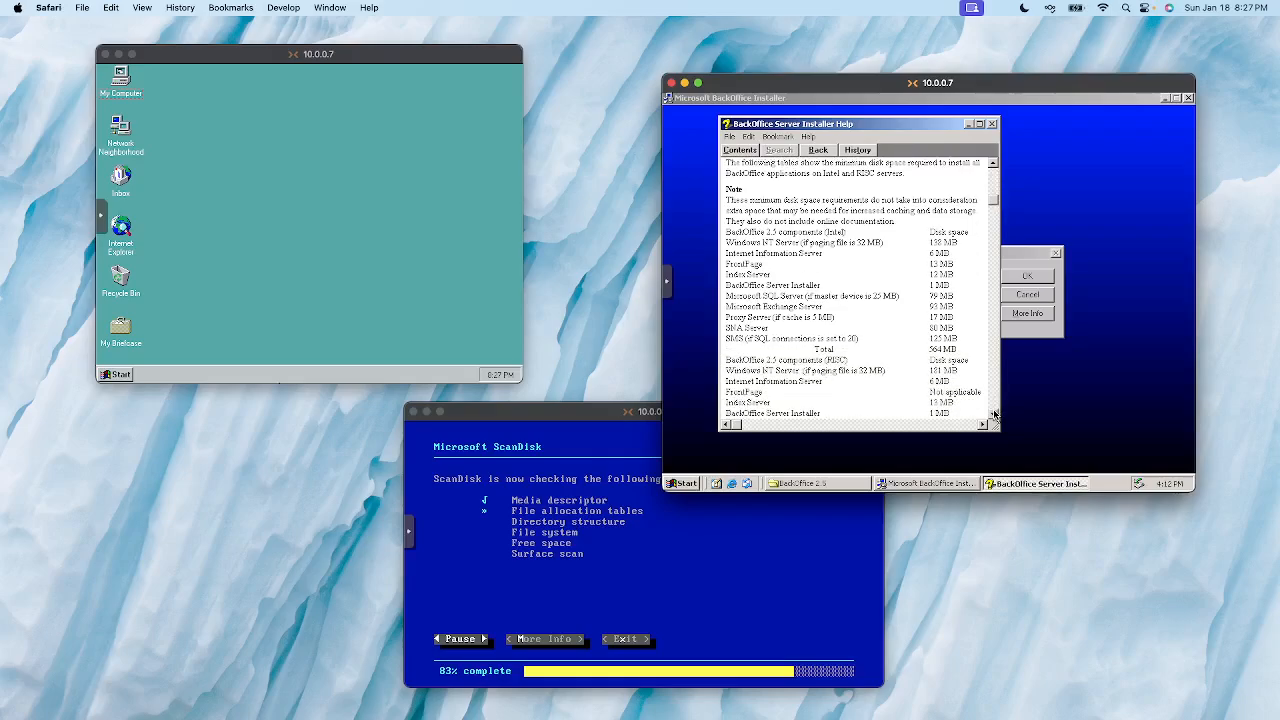
{"action": "left_click", "coordinate": [994, 414]}
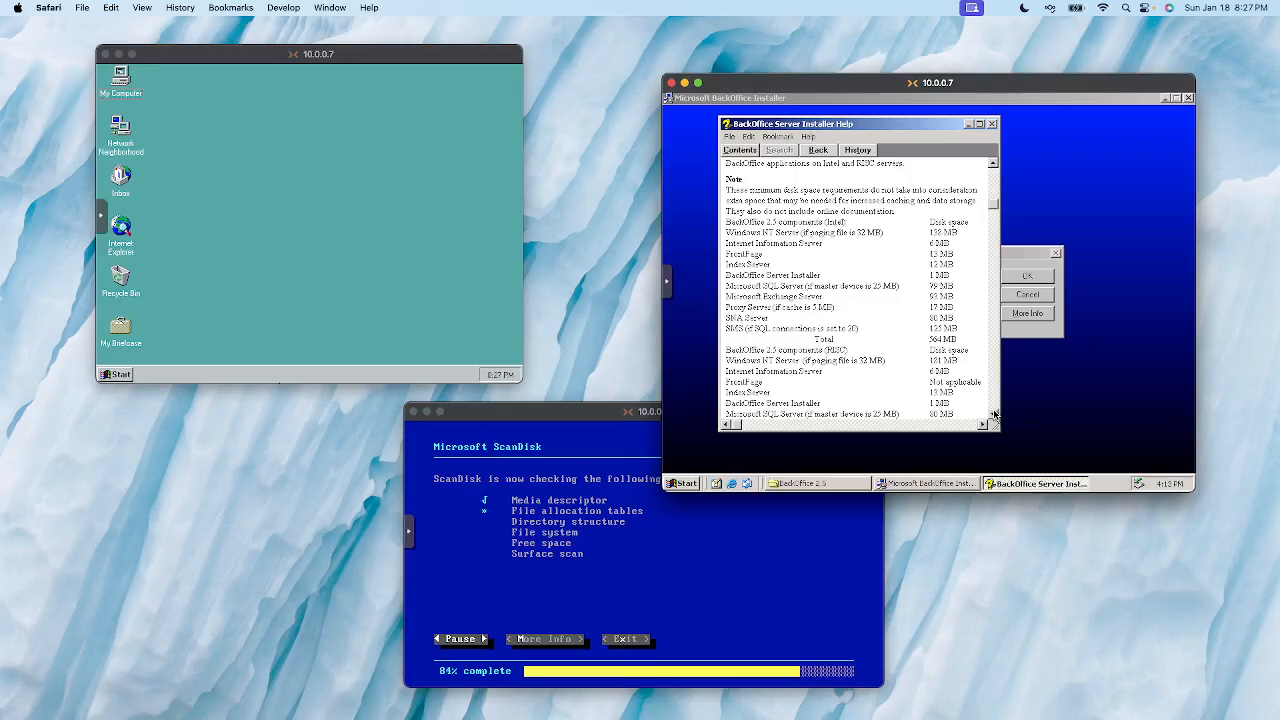
{"action": "scroll", "coordinate": [994, 414], "scroll_direction": "down", "scroll_amount": 5}
{"action": "scroll", "coordinate": [994, 414], "scroll_direction": "down", "scroll_amount": 3}
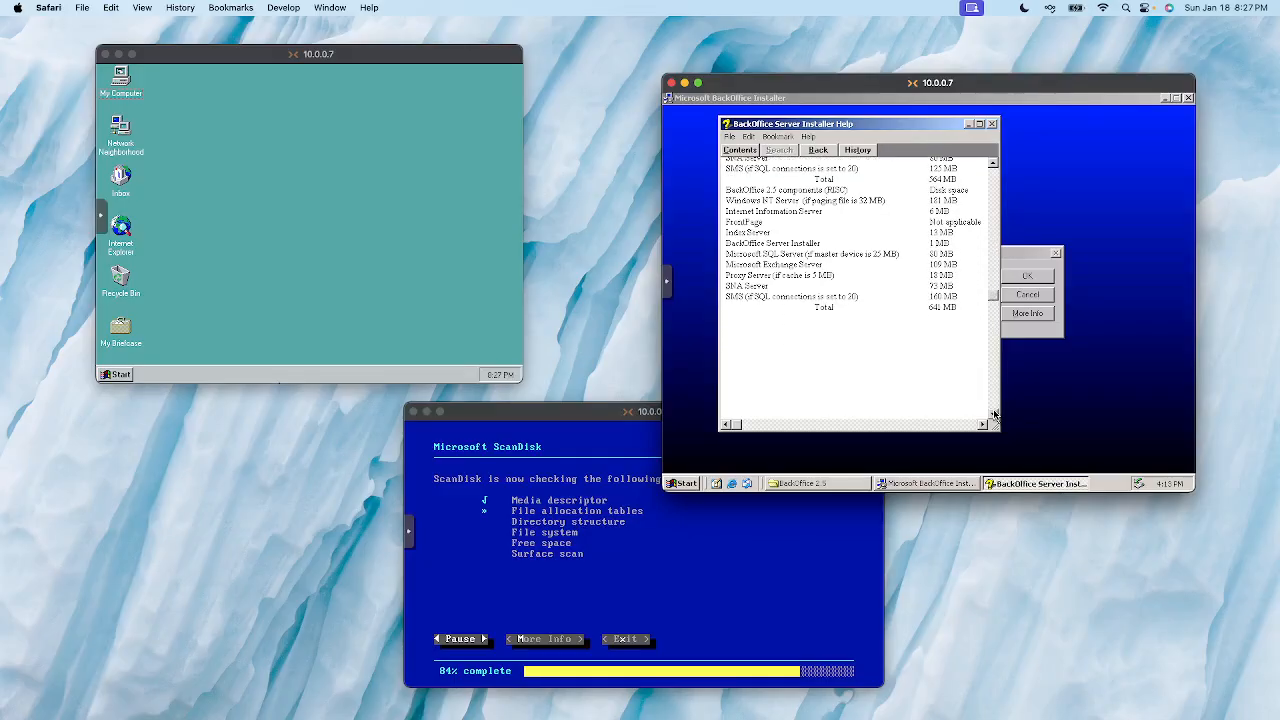
{"action": "scroll", "coordinate": [994, 370], "scroll_direction": "up", "scroll_amount": 7}
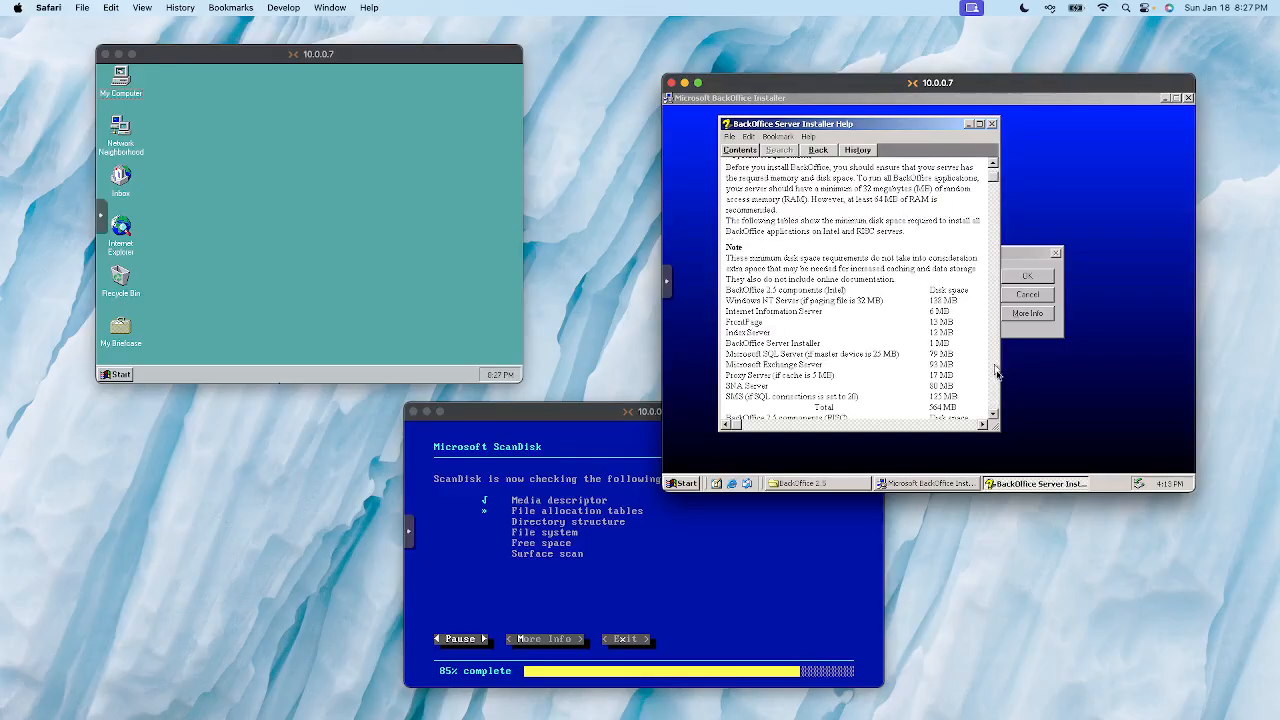
{"action": "scroll", "coordinate": [996, 372], "scroll_direction": "down", "scroll_amount": 7}
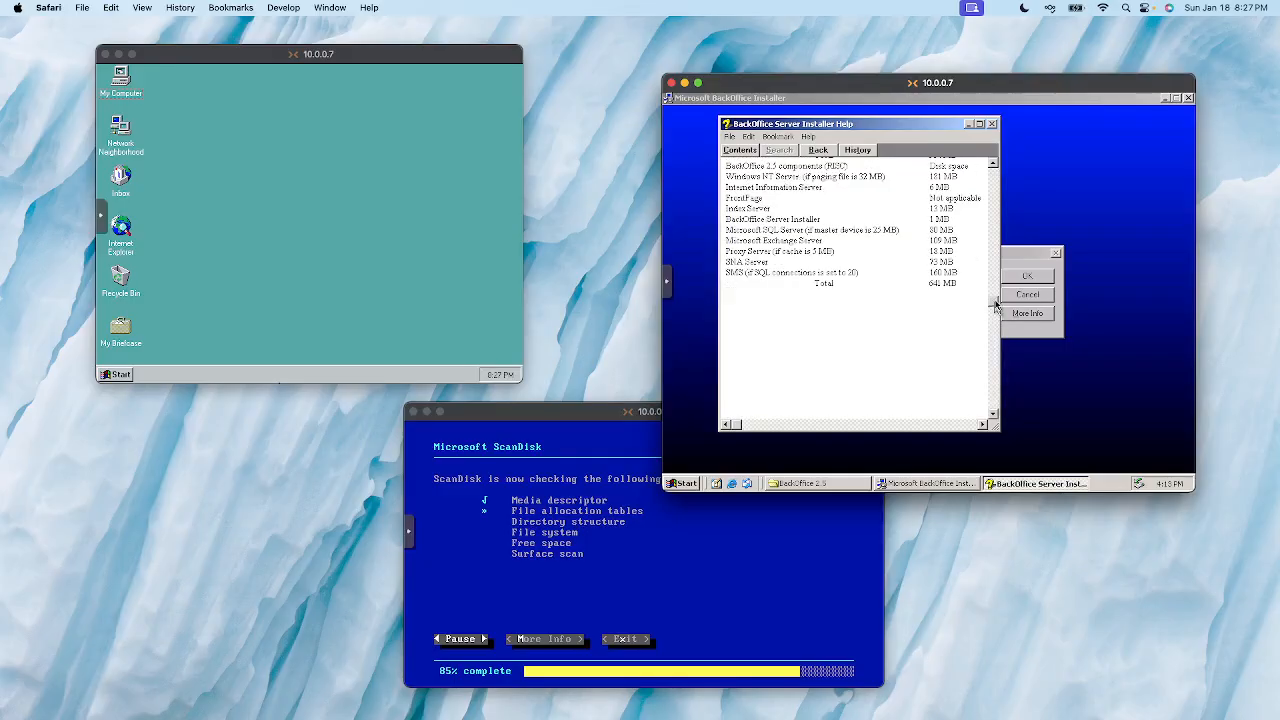
{"action": "scroll", "coordinate": [996, 180], "scroll_direction": "up", "scroll_amount": 7}
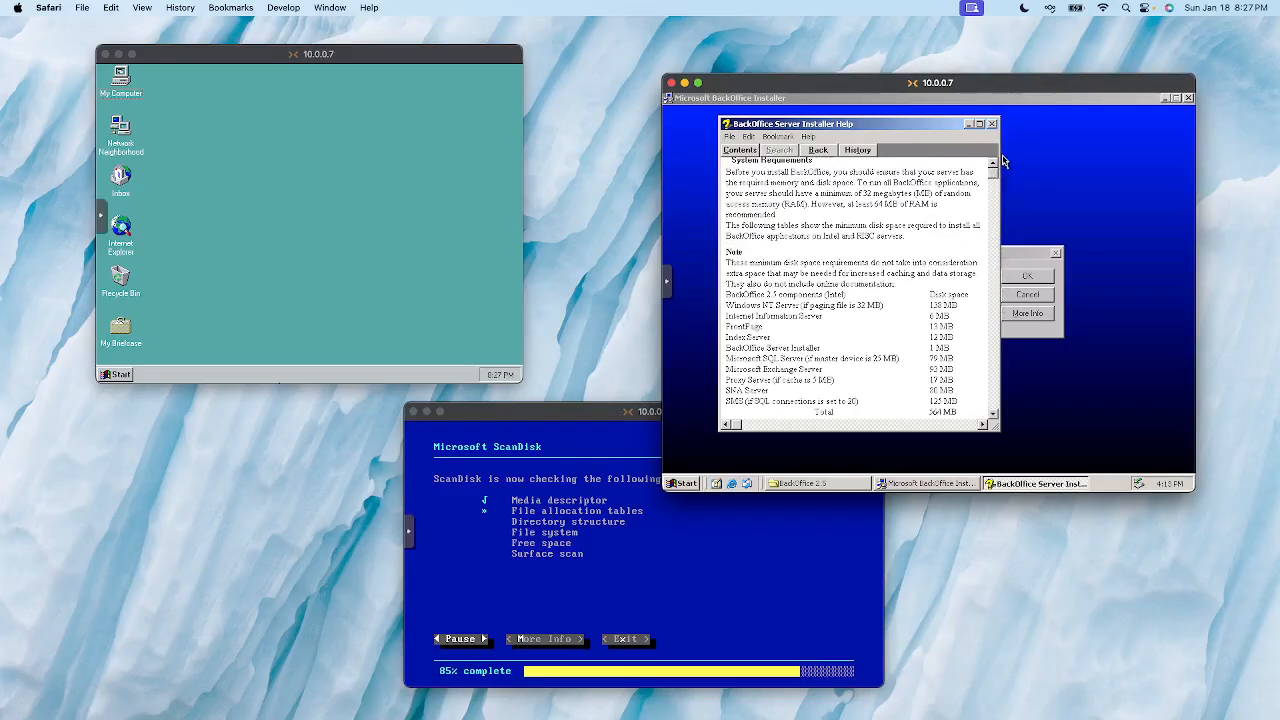
{"action": "left_click", "coordinate": [993, 162]}
{"action": "left_click", "coordinate": [830, 150]}
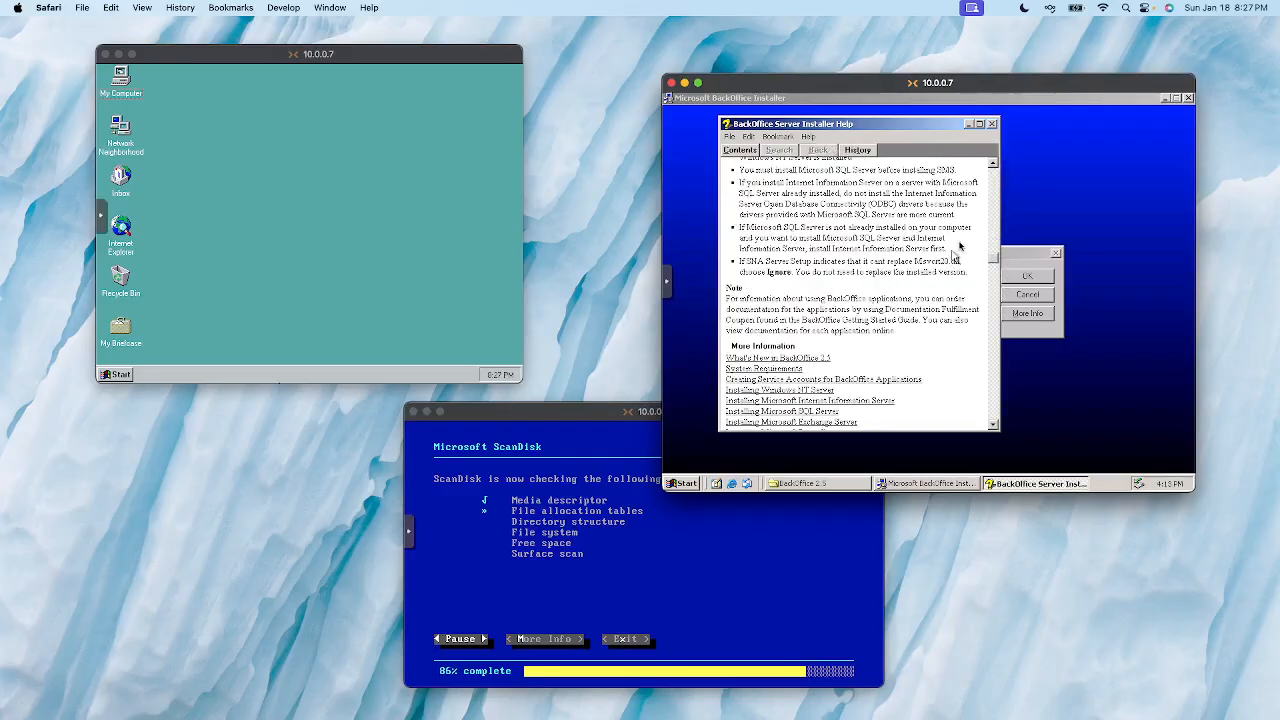
Step: Read the Installing Windows NT Server topic, go back, and close the help window
{"action": "left_click", "coordinate": [994, 426]}
{"action": "scroll", "coordinate": [994, 428], "scroll_direction": "down", "scroll_amount": 3}
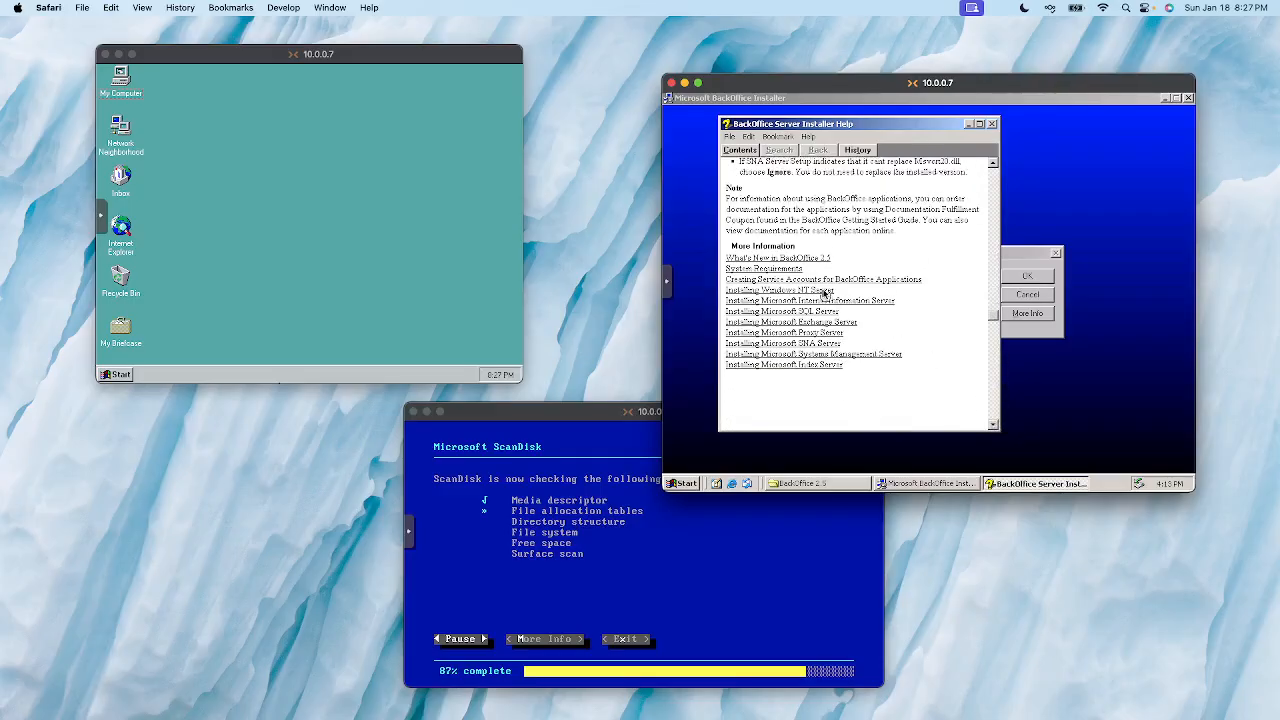
{"action": "left_click", "coordinate": [824, 291]}
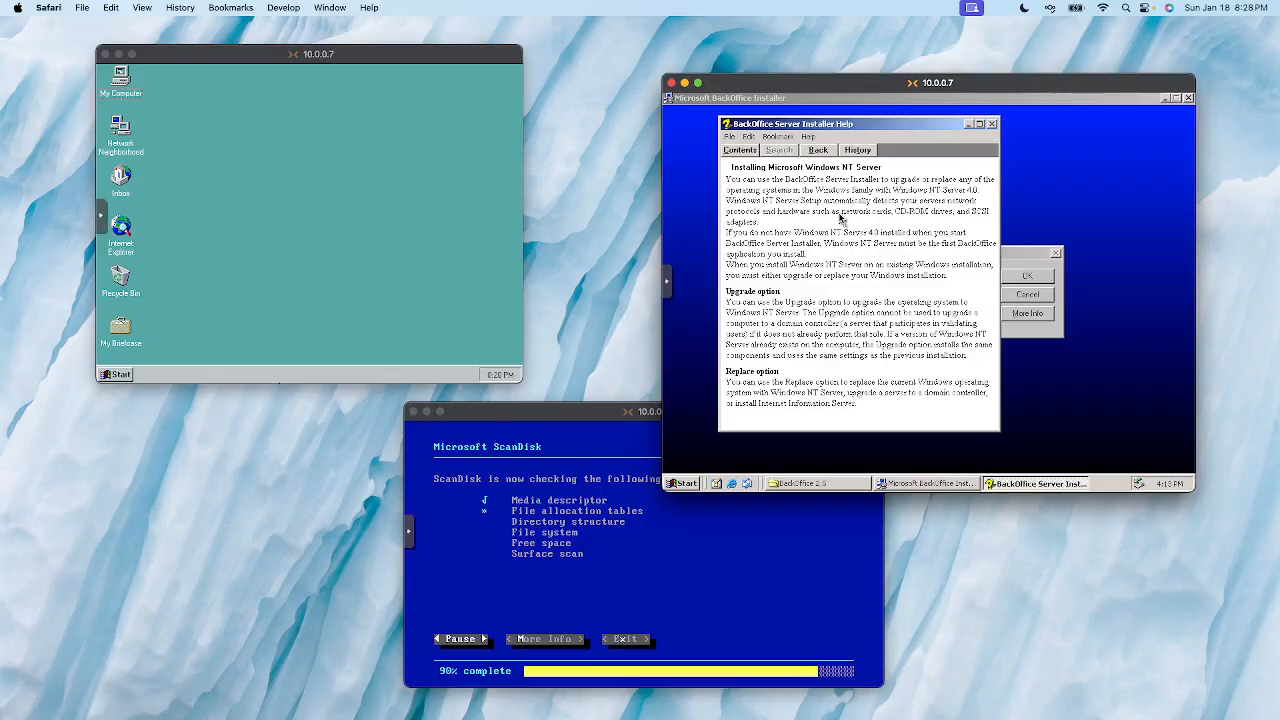
{"action": "left_click", "coordinate": [818, 150]}
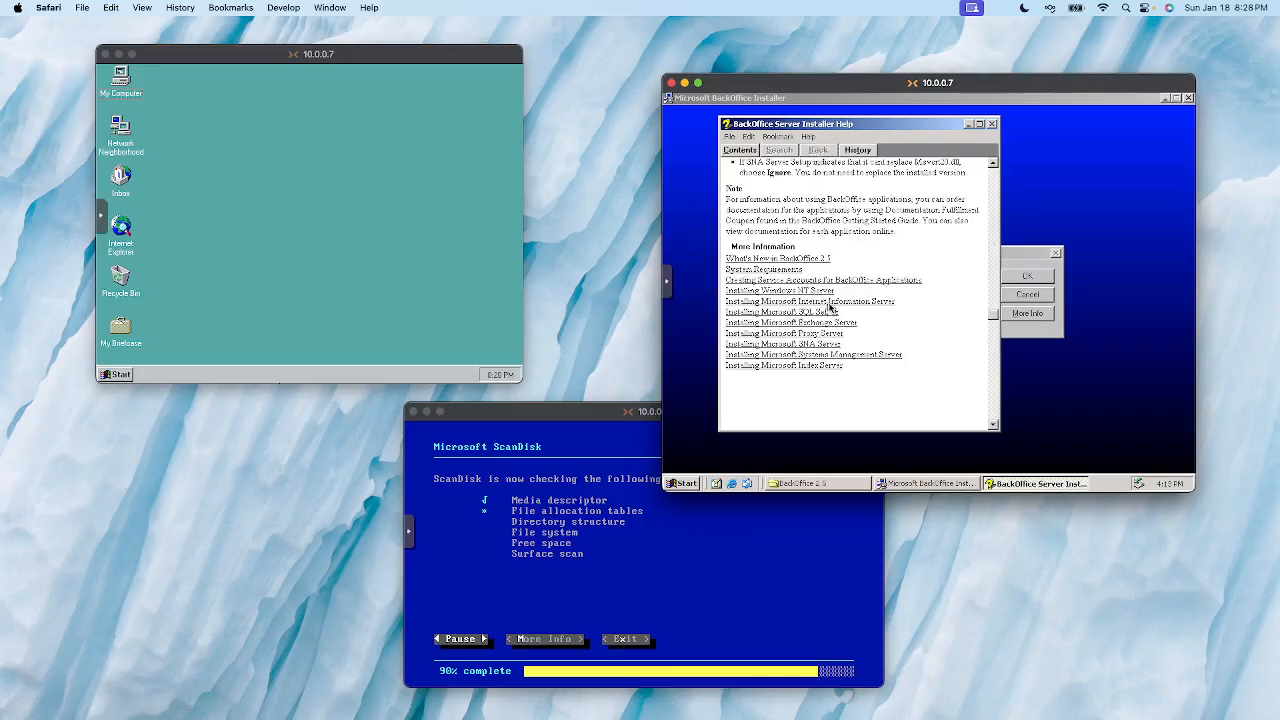
{"action": "left_click", "coordinate": [992, 125]}
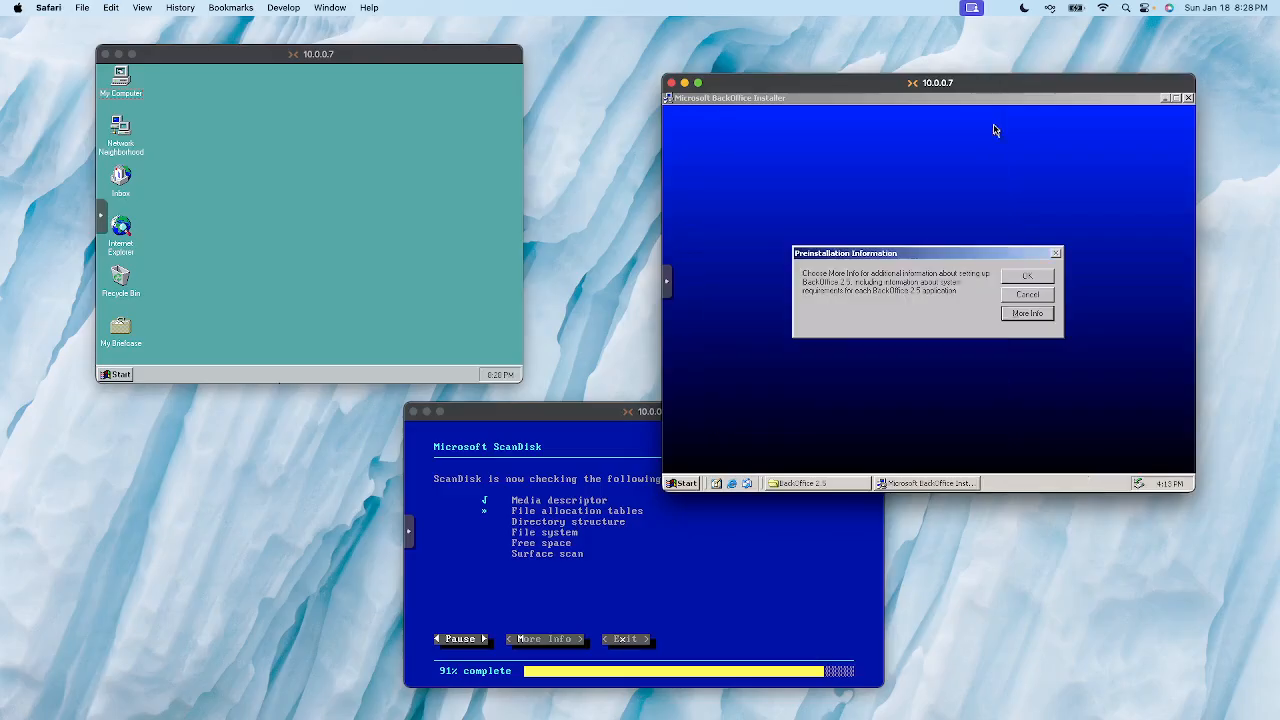
Step: Accept the Preinstallation Information and enter '3G' as the company name, moving to the CD key
{"action": "left_click", "coordinate": [1021, 277]}
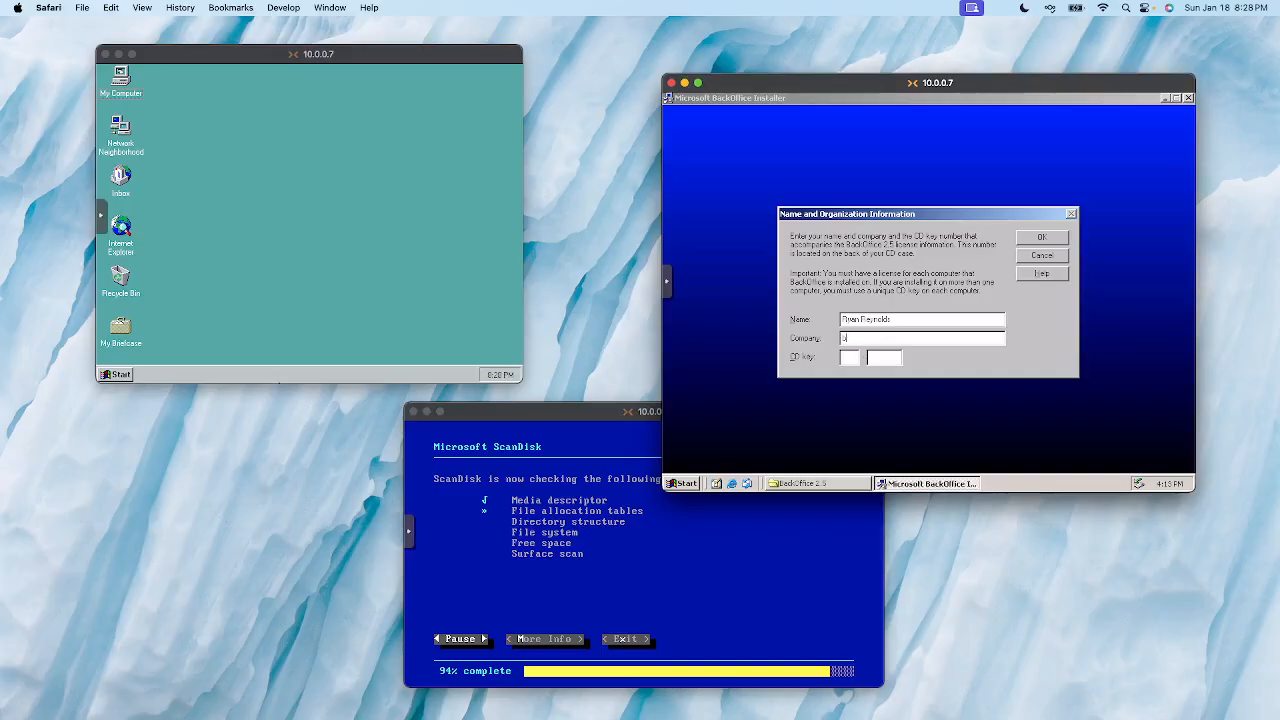
{"action": "type", "text": "3G CORP"}
{"action": "left_click", "coordinate": [847, 358]}
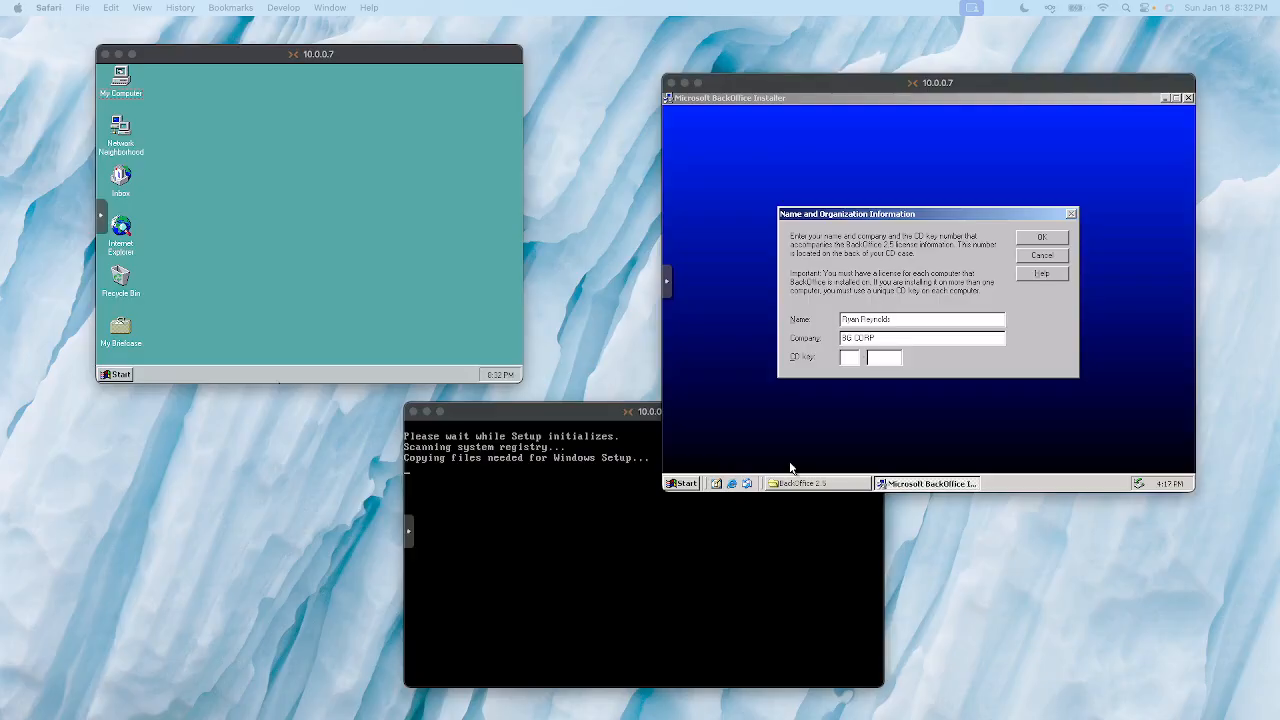
Step: Switch between the VM consoles, bringing the Windows 98 setup console to the front
{"action": "left_click", "coordinate": [380, 263]}
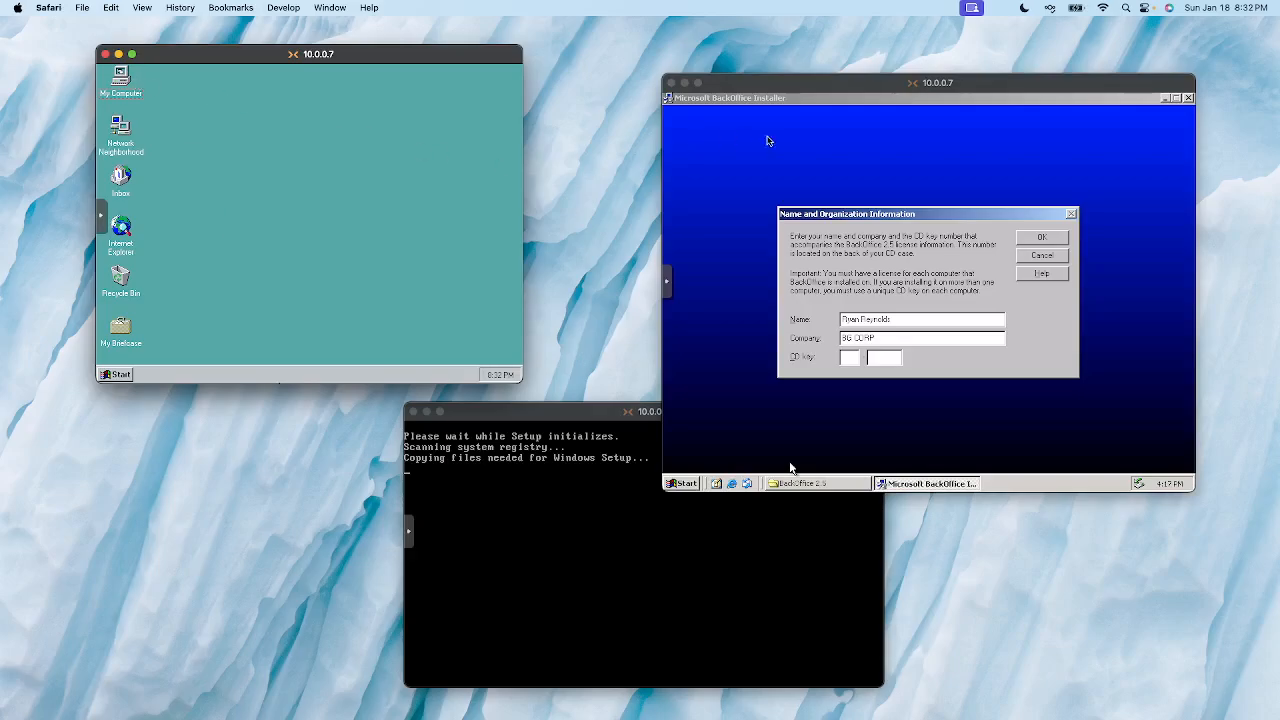
{"action": "left_click", "coordinate": [835, 140]}
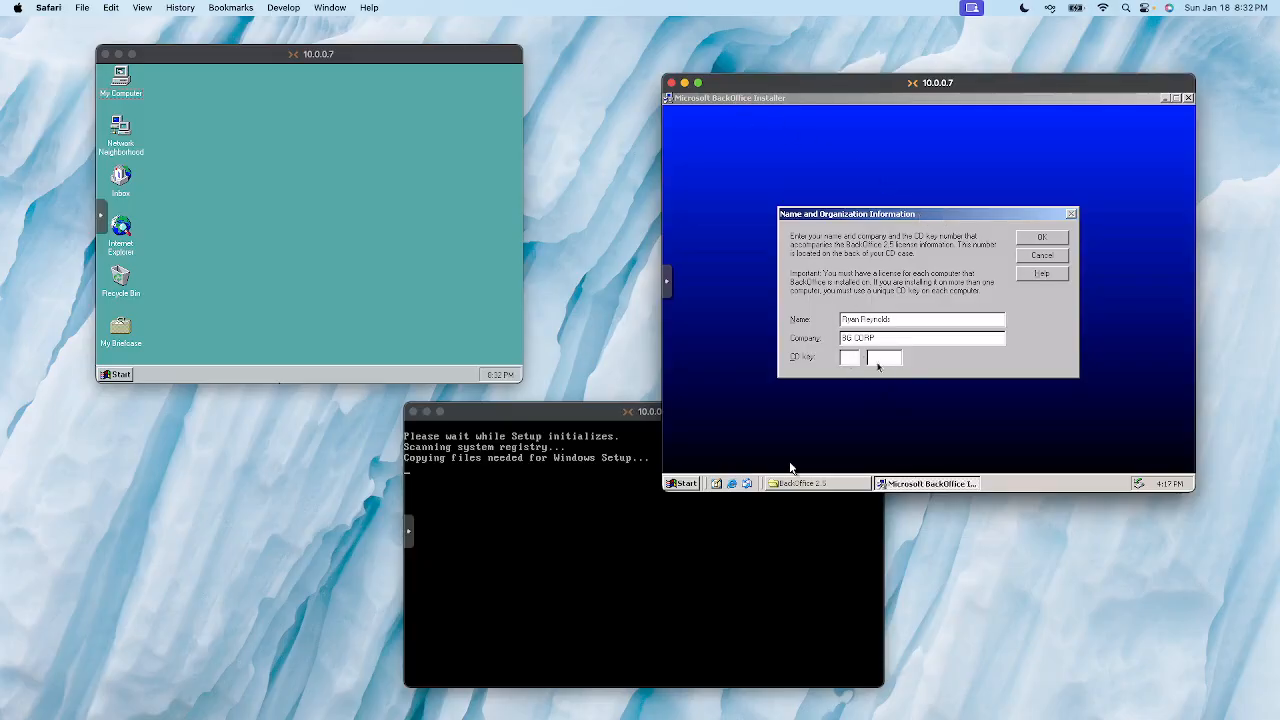
{"action": "left_click", "coordinate": [582, 456]}
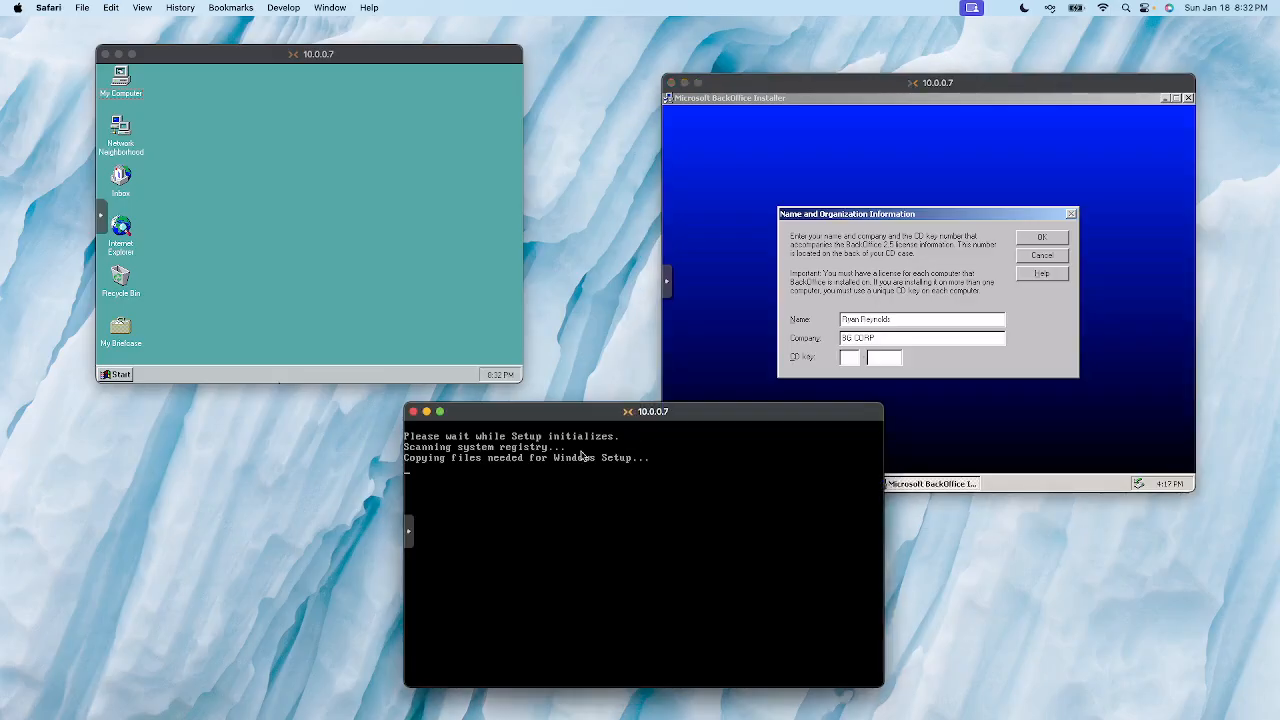